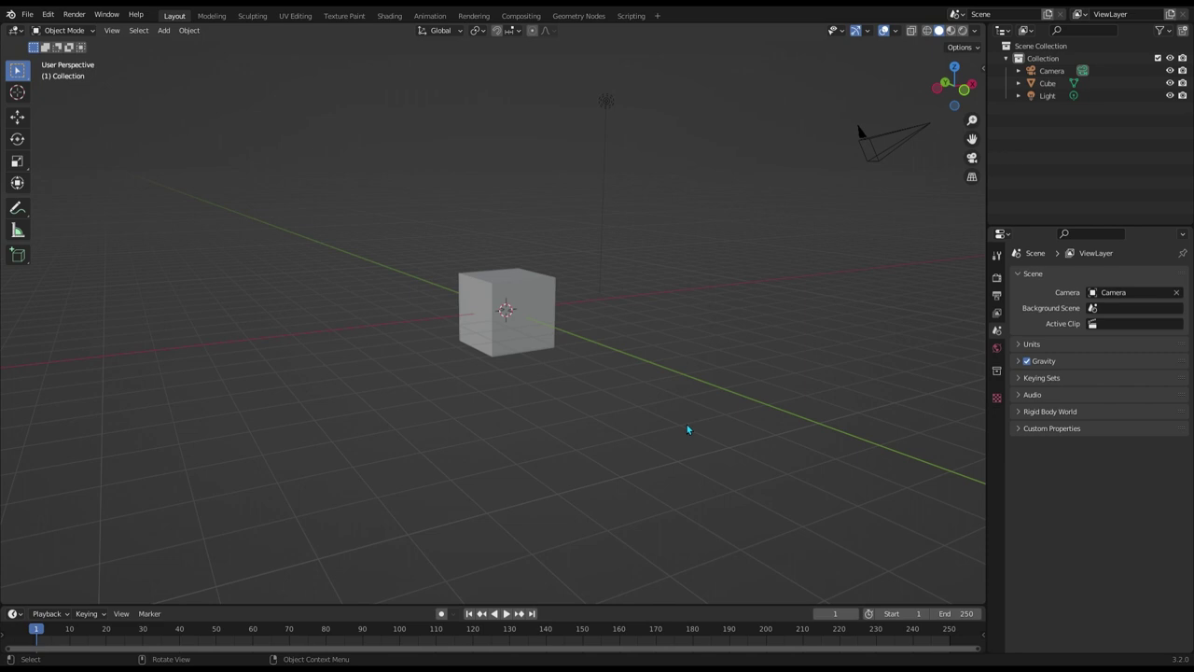
Delete the default cube, then open and dismiss the Add menu
{"action": "middle_click_drag", "start_coordinate": [665, 394], "coordinate": [644, 407]}
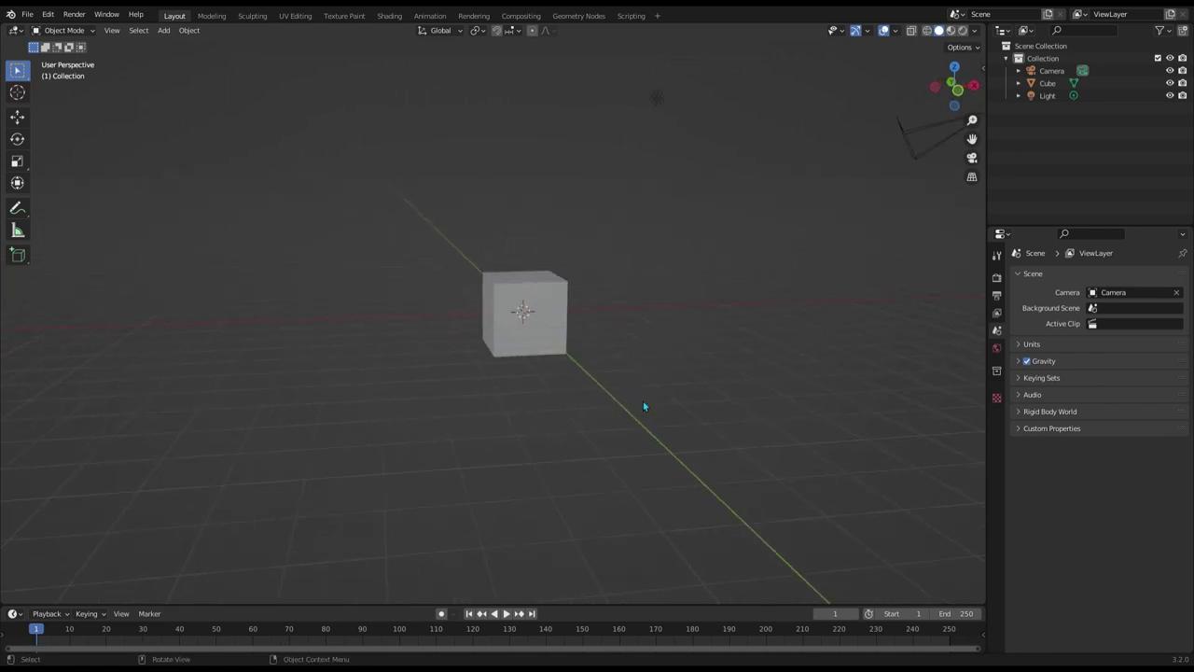
{"action": "left_click", "coordinate": [531, 285]}
{"action": "mouse_move", "coordinate": [530, 284]}
{"action": "middle_mouse_down"}
{"action": "mouse_move", "coordinate": [830, 466]}
{"action": "mouse_move", "coordinate": [893, 99]}
{"action": "mouse_move", "coordinate": [714, 419]}
{"action": "mouse_move", "coordinate": [759, 420]}
{"action": "mouse_move", "coordinate": [865, 477]}
{"action": "mouse_move", "coordinate": [834, 456]}
{"action": "mouse_move", "coordinate": [685, 429]}
{"action": "mouse_move", "coordinate": [338, 93]}
{"action": "mouse_move", "coordinate": [387, 218]}
{"action": "mouse_move", "coordinate": [541, 345]}
{"action": "middle_mouse_up"}
{"action": "key", "text": "Delete"}
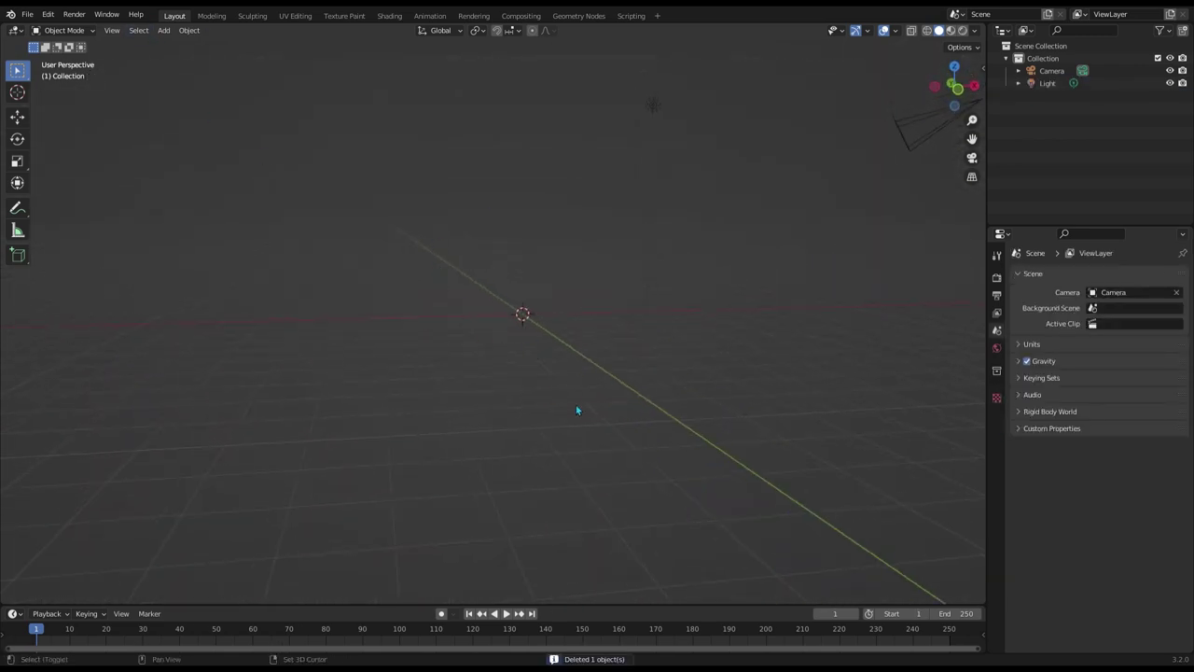
{"action": "key", "text": "shift+a"}
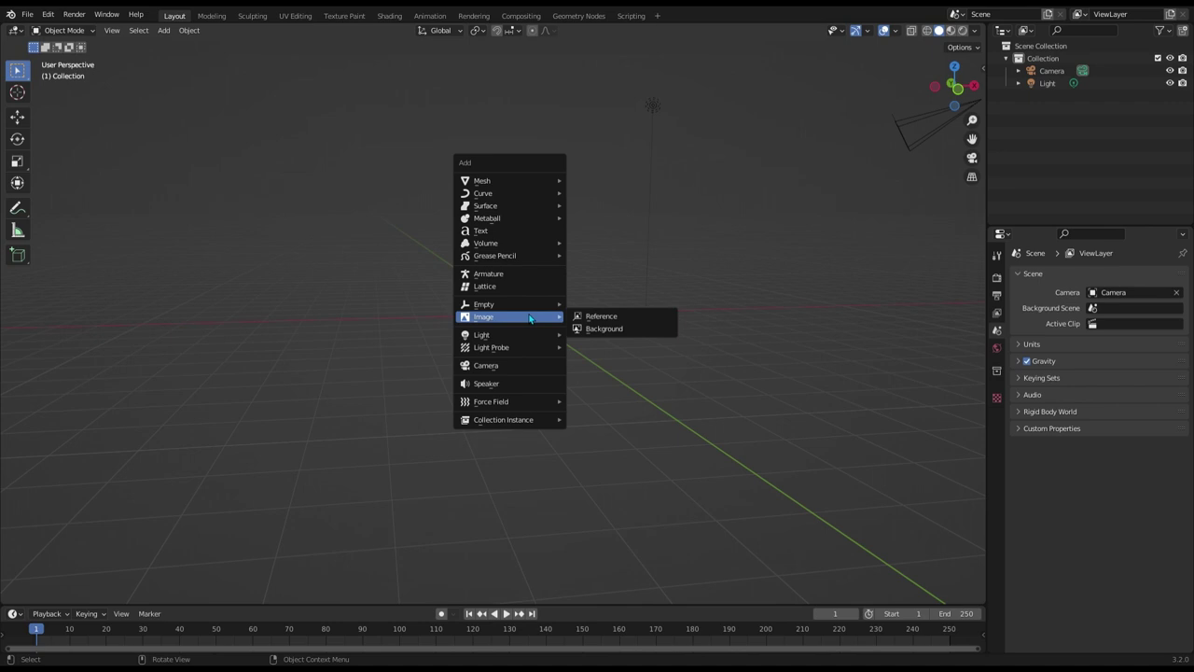
{"action": "key", "text": "Escape"}
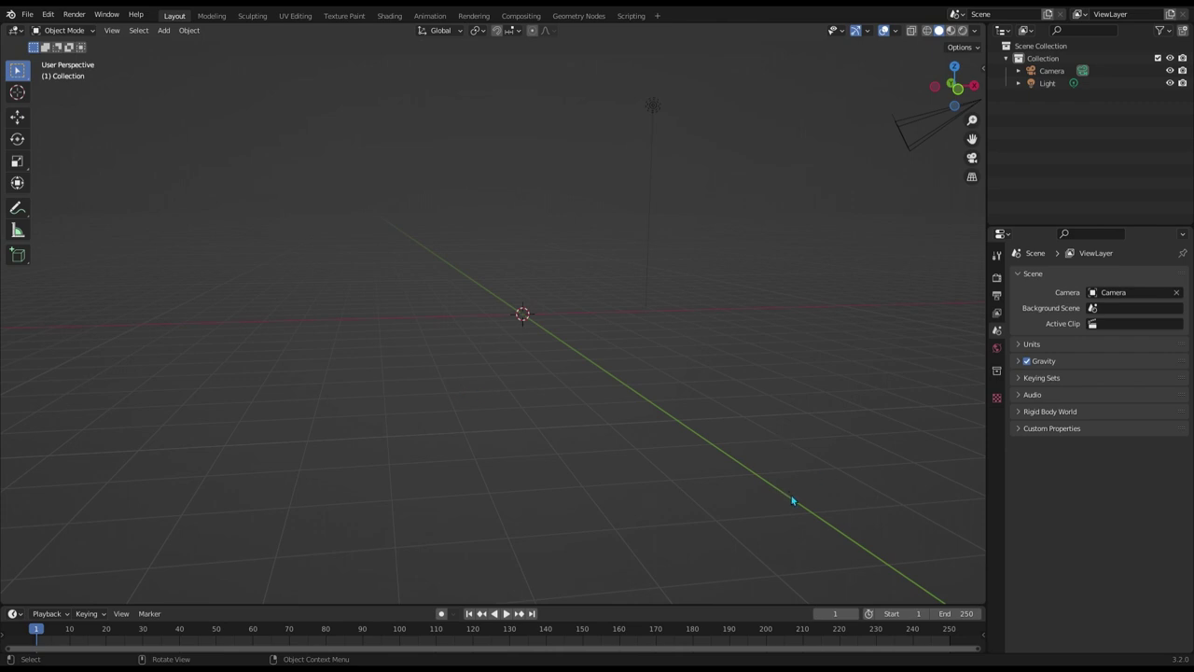
Set the reference image's rotation to X 90°, Y 0° and Z 0°
{"action": "mouse_move", "coordinate": [667, 427]}
{"action": "middle_mouse_down"}
{"action": "mouse_move", "coordinate": [627, 426]}
{"action": "mouse_move", "coordinate": [639, 418]}
{"action": "middle_mouse_up"}
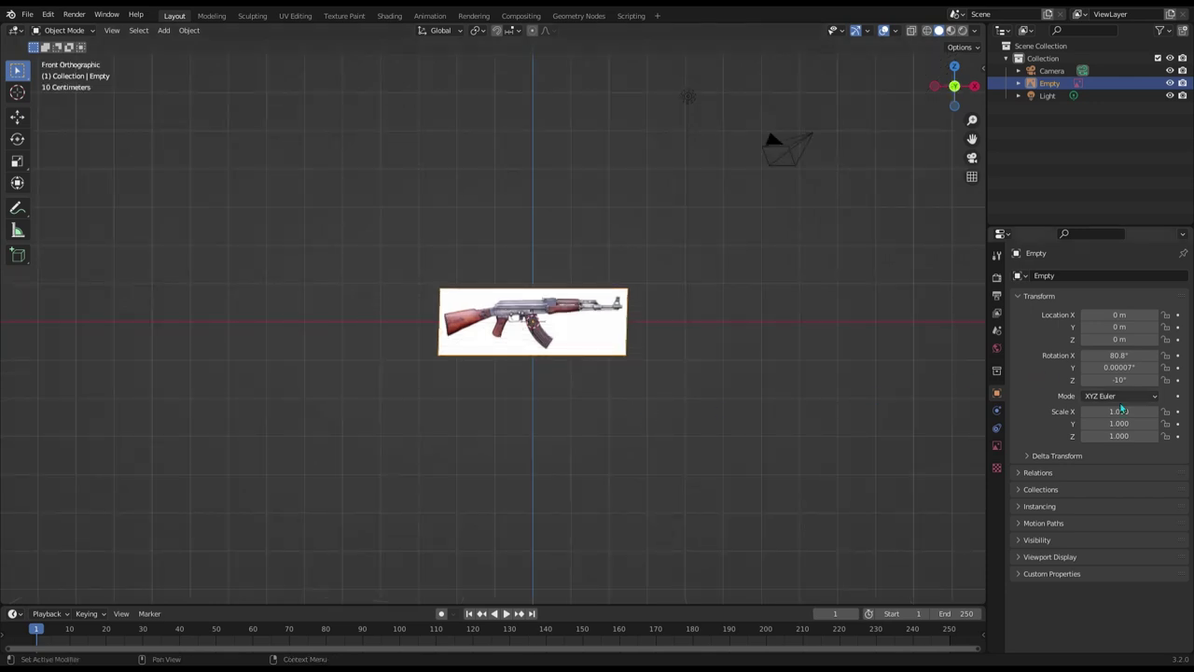
{"action": "left_click", "coordinate": [1136, 356]}
{"action": "type", "text": "90"}
{"action": "key", "text": "Return"}
{"action": "left_click", "coordinate": [1141, 362]}
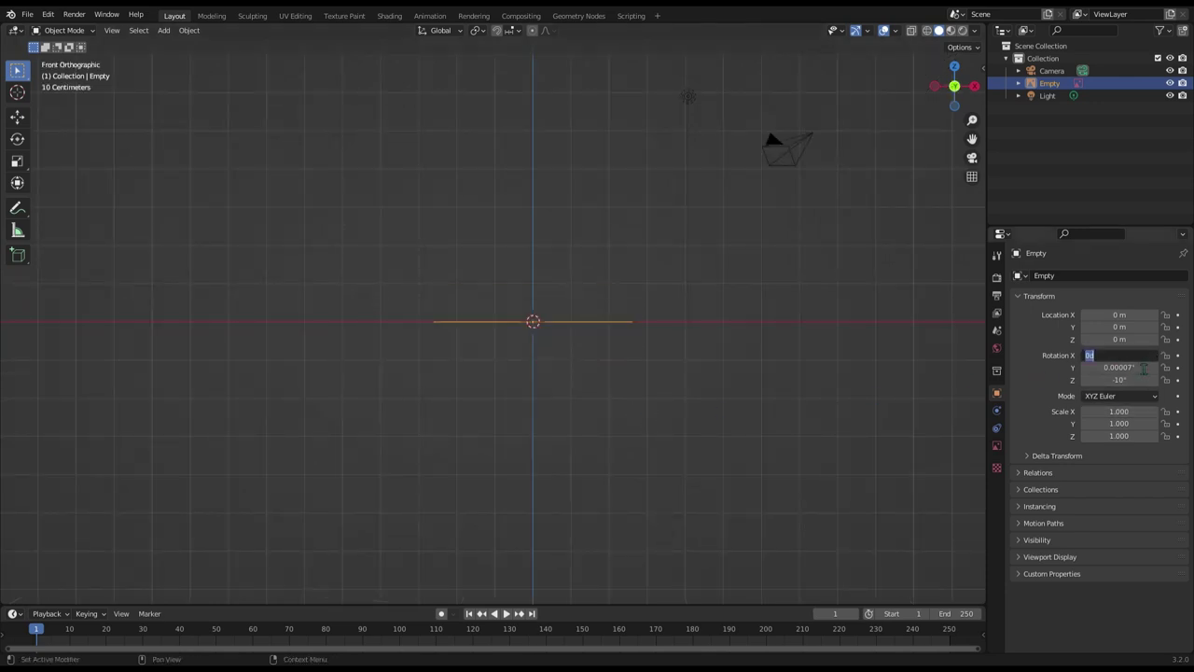
{"action": "type", "text": "90"}
{"action": "key", "text": "Return"}
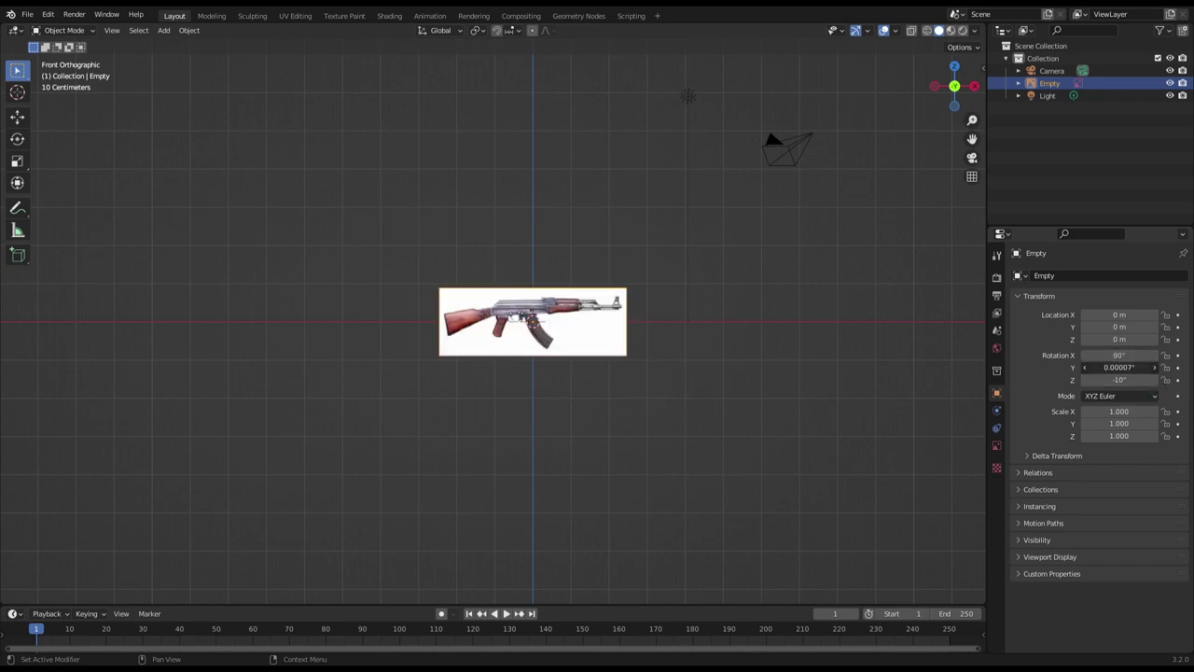
{"action": "left_click", "coordinate": [1133, 367]}
{"action": "type", "text": "0"}
{"action": "key", "text": "Return"}
{"action": "left_click", "coordinate": [1135, 380]}
{"action": "type", "text": "0"}
{"action": "key", "text": "Return"}
Inspect the rotated image in perspective and browse the header menus
{"action": "left_click", "coordinate": [738, 531]}
{"action": "mouse_move", "coordinate": [737, 531]}
{"action": "middle_mouse_down"}
{"action": "mouse_move", "coordinate": [738, 435]}
{"action": "mouse_move", "coordinate": [837, 456]}
{"action": "mouse_move", "coordinate": [762, 245]}
{"action": "middle_mouse_up"}
{"action": "left_click", "coordinate": [611, 289]}
{"action": "mouse_move", "coordinate": [611, 289]}
{"action": "middle_mouse_down"}
{"action": "mouse_move", "coordinate": [668, 307]}
{"action": "mouse_move", "coordinate": [656, 320]}
{"action": "middle_mouse_up"}
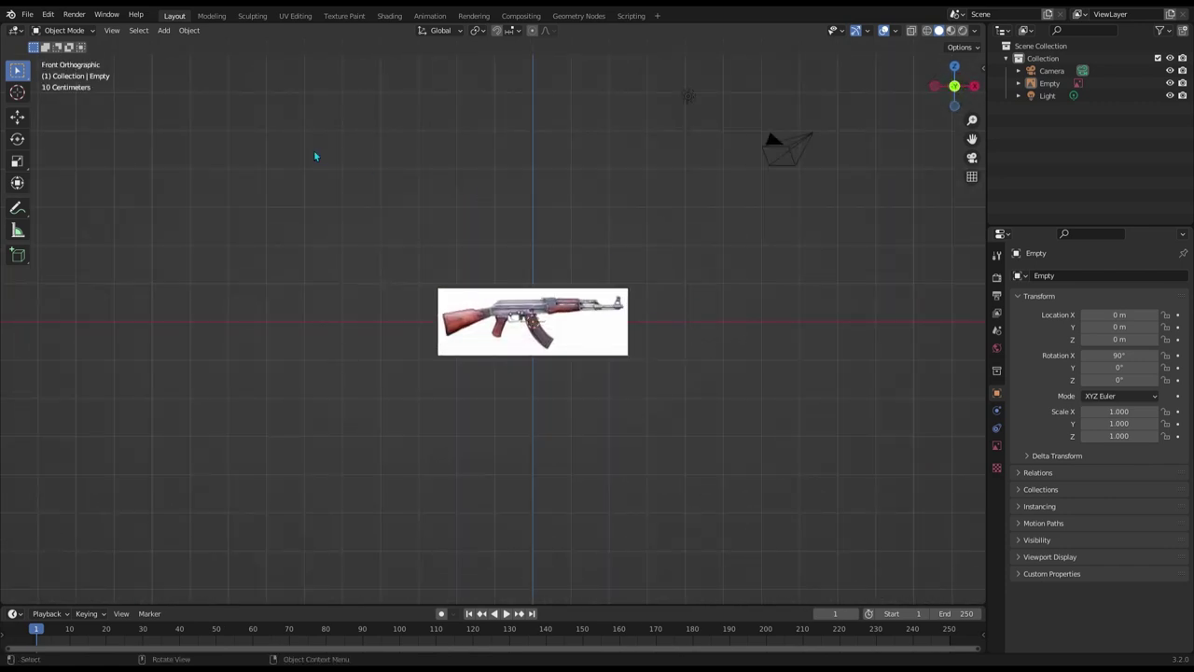
{"action": "middle_click_drag", "start_coordinate": [358, 228], "coordinate": [366, 233], "text": "shift"}
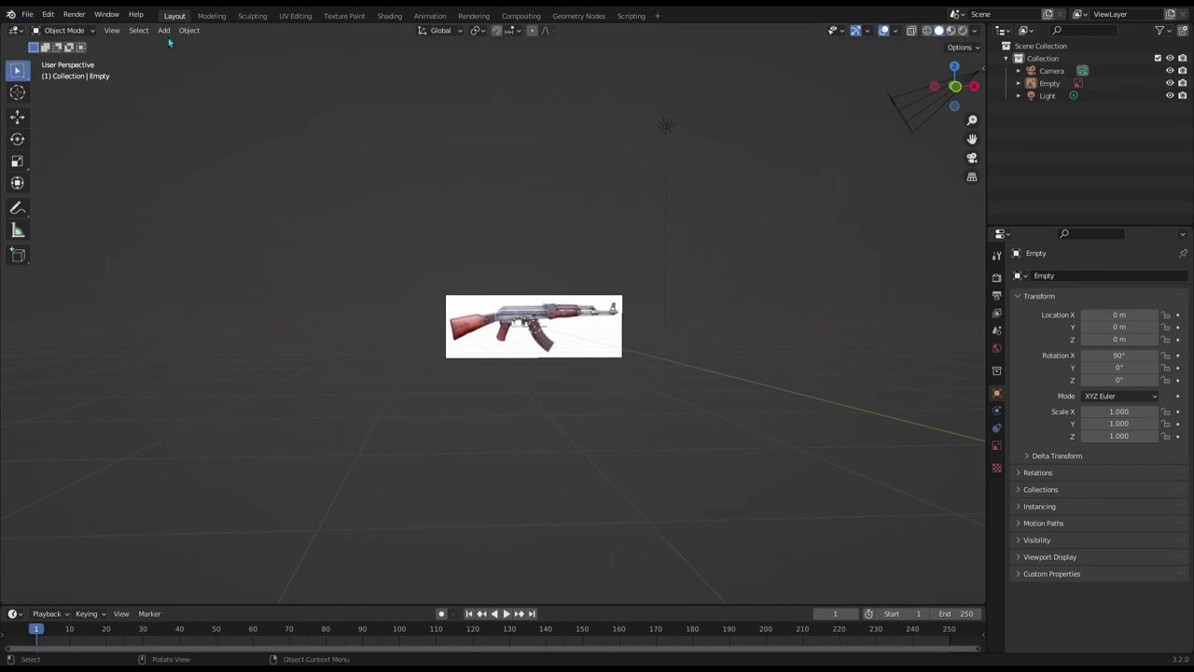
{"action": "left_click", "coordinate": [111, 30]}
{"action": "left_click", "coordinate": [116, 17]}
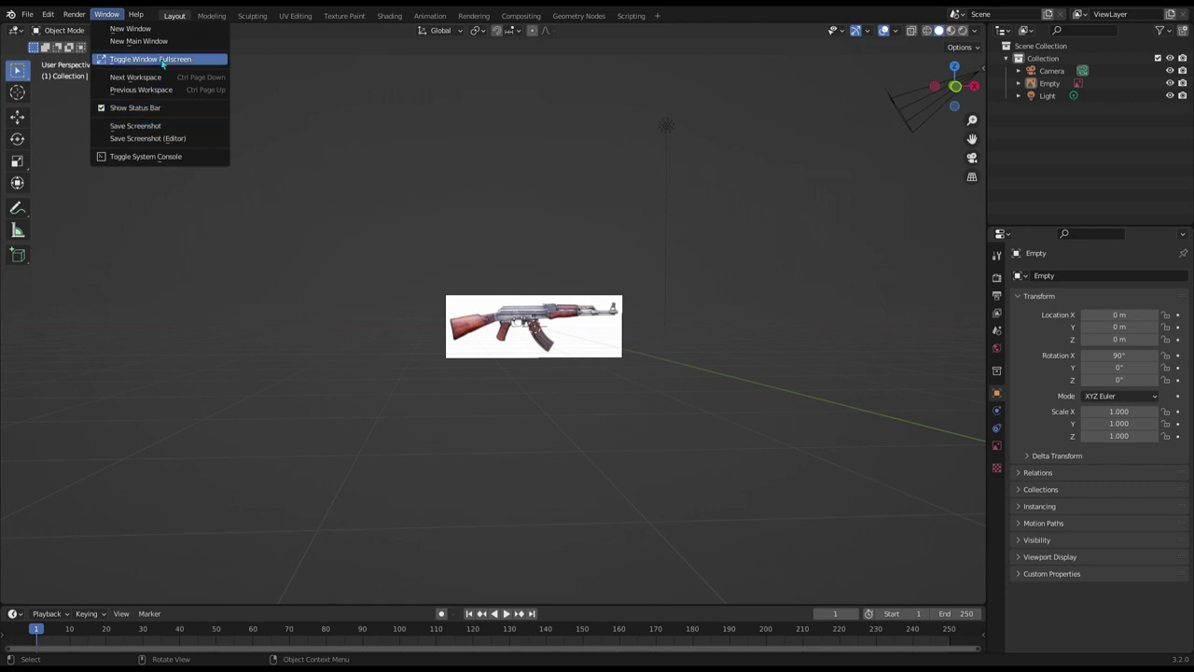
{"action": "left_click", "coordinate": [111, 13]}
{"action": "left_click", "coordinate": [74, 15]}
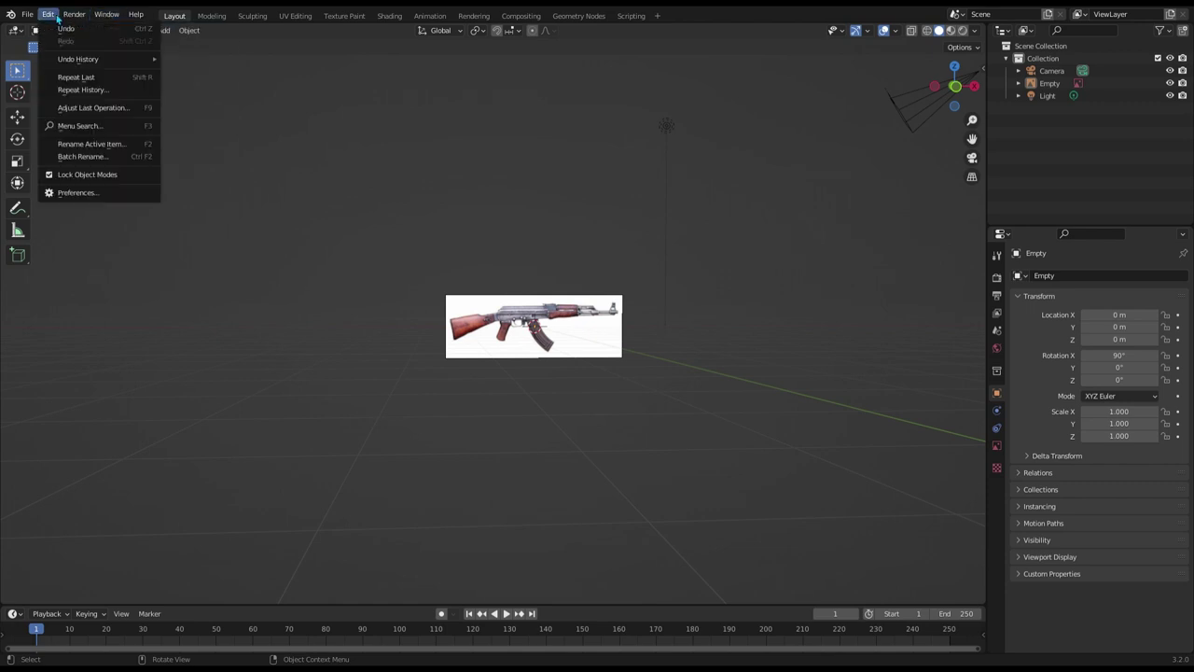
{"action": "left_click", "coordinate": [158, 183]}
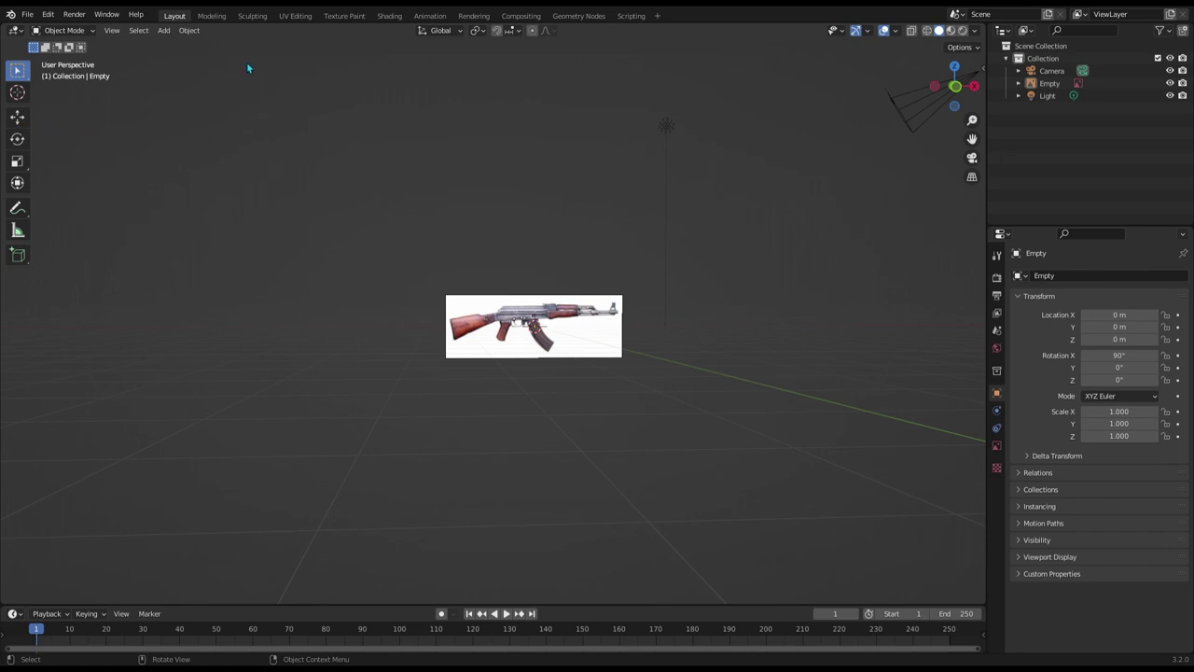
Check the reference image from front, side and perspective views, then bring up the Add menu
{"action": "left_click", "coordinate": [622, 330]}
{"action": "key", "text": "KP_1"}
{"action": "key", "text": "KP_3"}
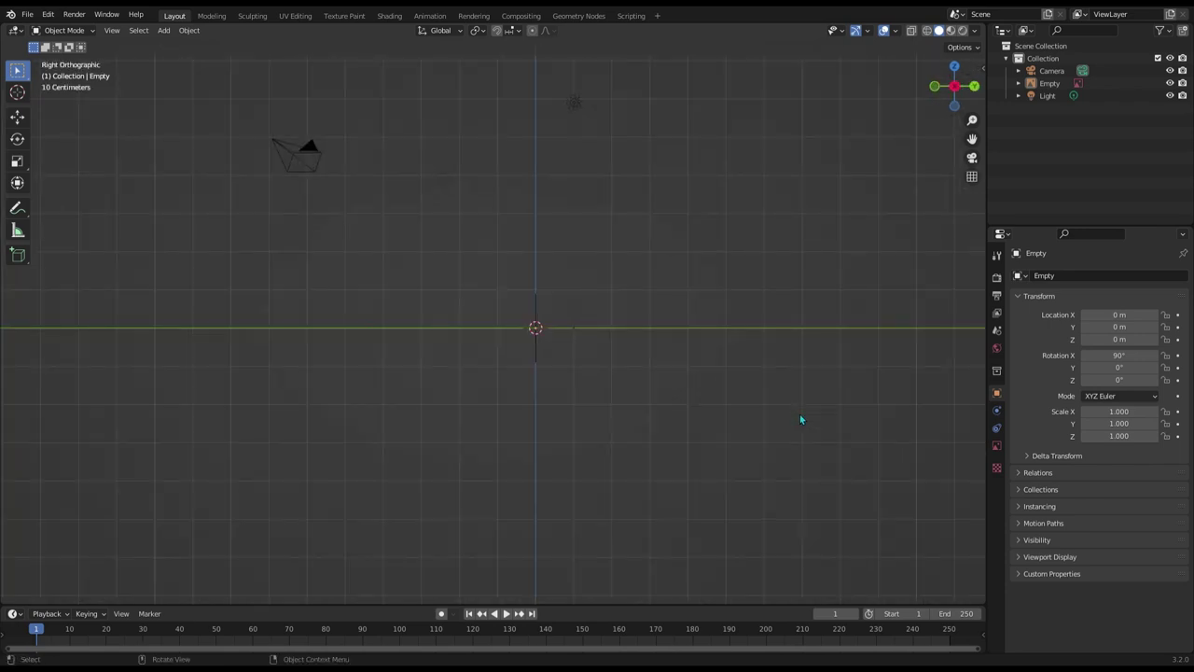
{"action": "mouse_move", "coordinate": [799, 419]}
{"action": "middle_mouse_down"}
{"action": "mouse_move", "coordinate": [984, 449]}
{"action": "mouse_move", "coordinate": [426, 354]}
{"action": "middle_mouse_up"}
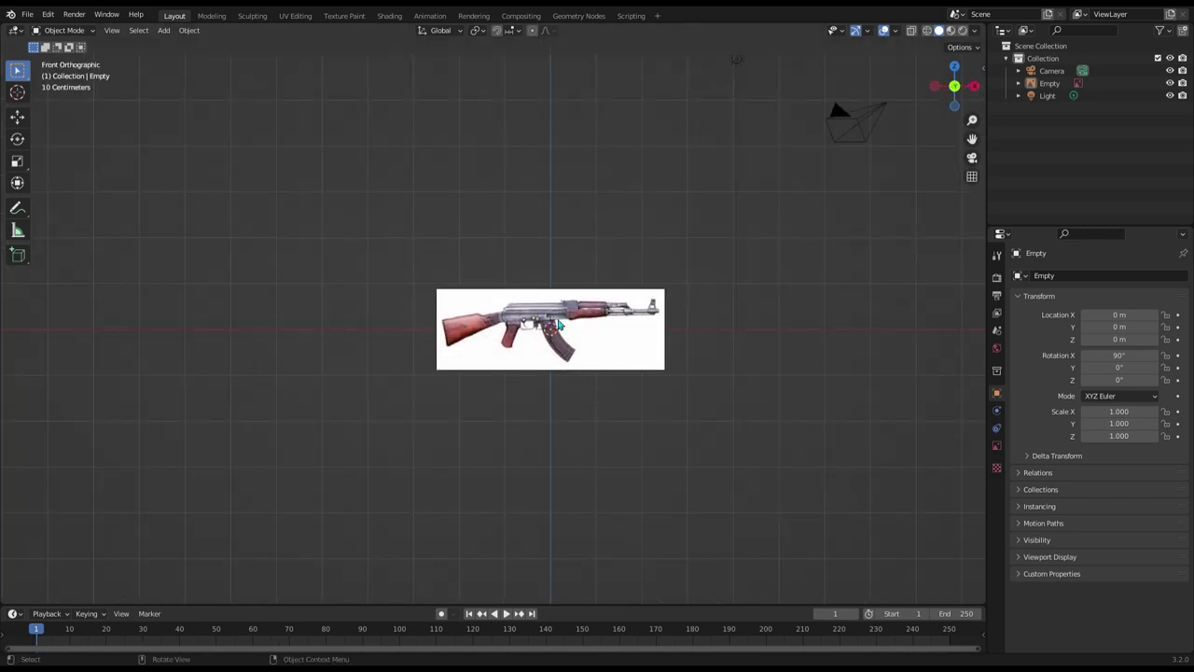
{"action": "middle_click_drag", "start_coordinate": [805, 435], "coordinate": [829, 438]}
{"action": "scroll", "coordinate": [673, 378], "scroll_direction": "down", "scroll_amount": 1}
{"action": "scroll", "coordinate": [786, 413], "scroll_direction": "up", "scroll_amount": 5}
{"action": "scroll", "coordinate": [789, 405], "scroll_direction": "down", "scroll_amount": 3}
{"action": "key", "text": "shift+a"}
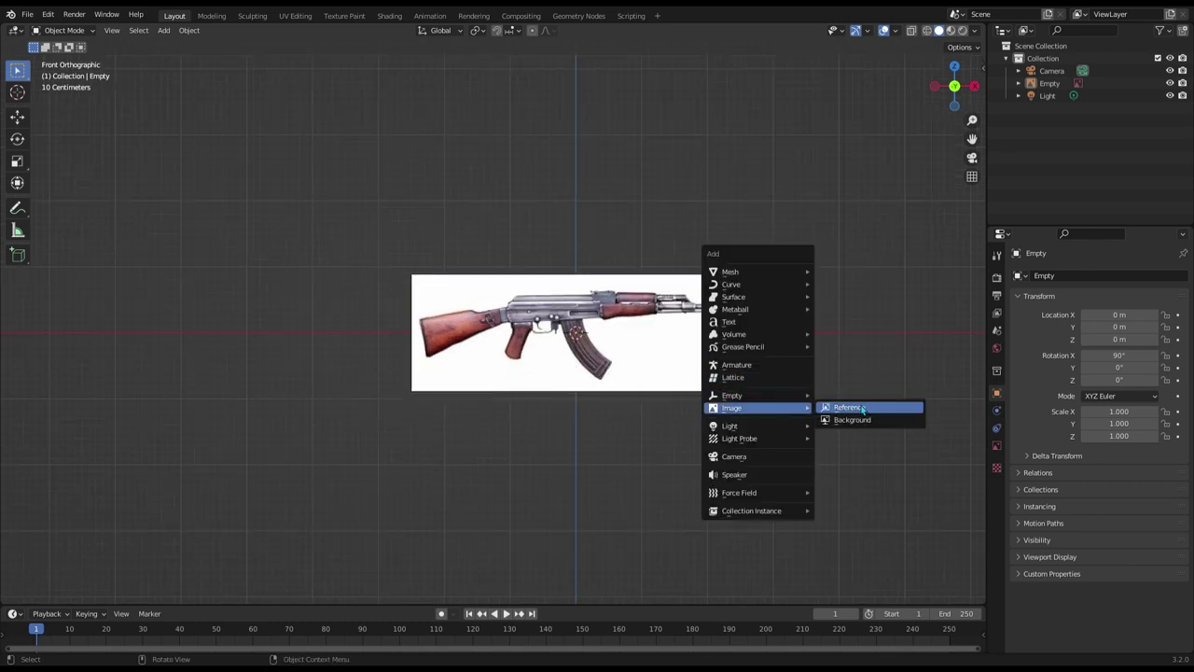
Reframe the reference image in Front view and select it
{"action": "left_click", "coordinate": [626, 397]}
{"action": "left_click", "coordinate": [752, 438]}
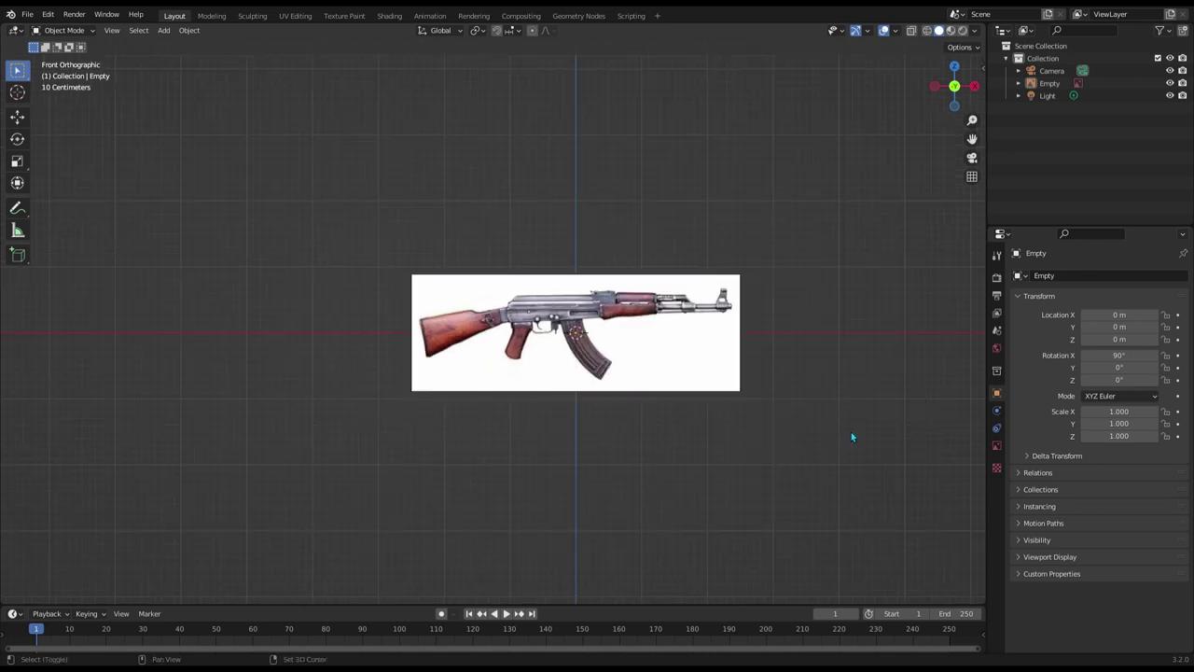
{"action": "mouse_move", "coordinate": [855, 430]}
{"action": "middle_mouse_down", "text": "shift"}
{"action": "mouse_move", "coordinate": [772, 415]}
{"action": "mouse_move", "coordinate": [624, 434]}
{"action": "middle_mouse_up", "text": "shift"}
{"action": "key", "text": "KP_1"}
{"action": "scroll", "coordinate": [729, 380], "scroll_direction": "down", "scroll_amount": 1}
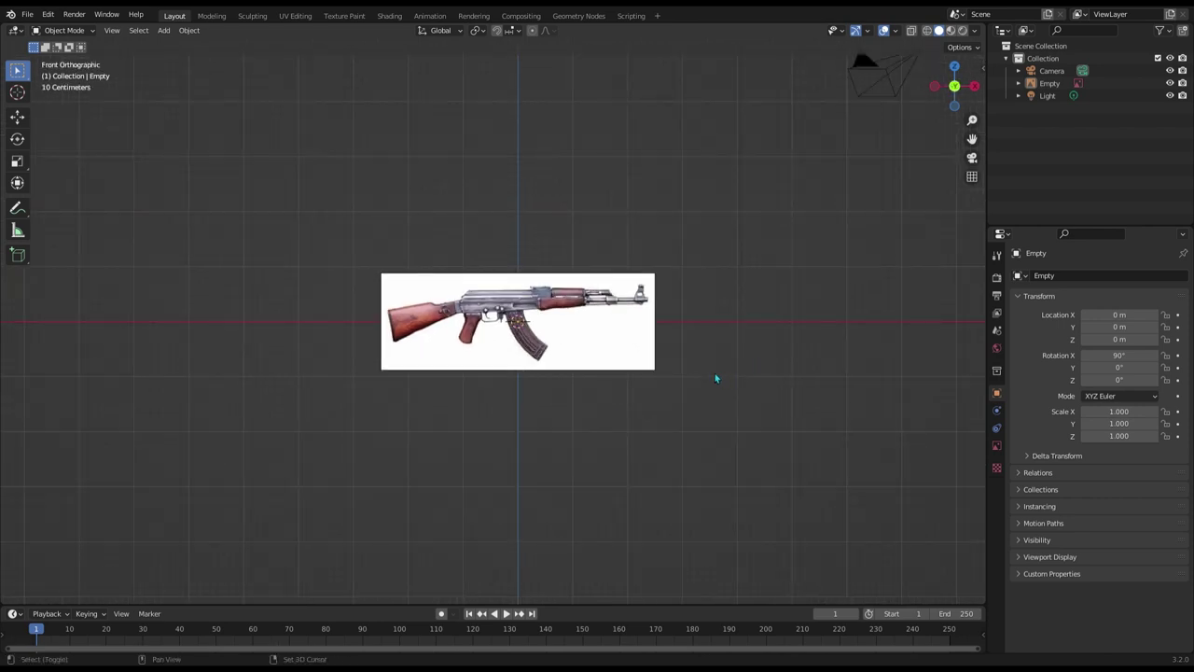
{"action": "left_click", "coordinate": [607, 271], "text": "shift"}
Add a plane mesh and rotate it 90° on X to stand upright
{"action": "key", "text": "shift+a"}
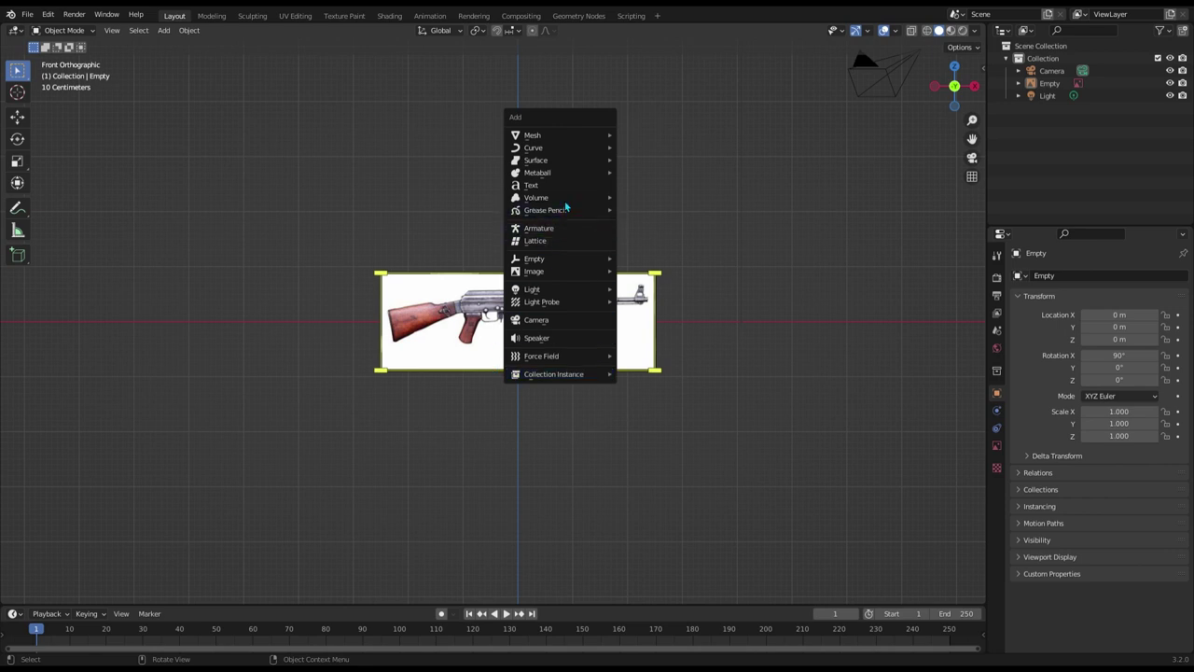
{"action": "mouse_move", "coordinate": [558, 135]}
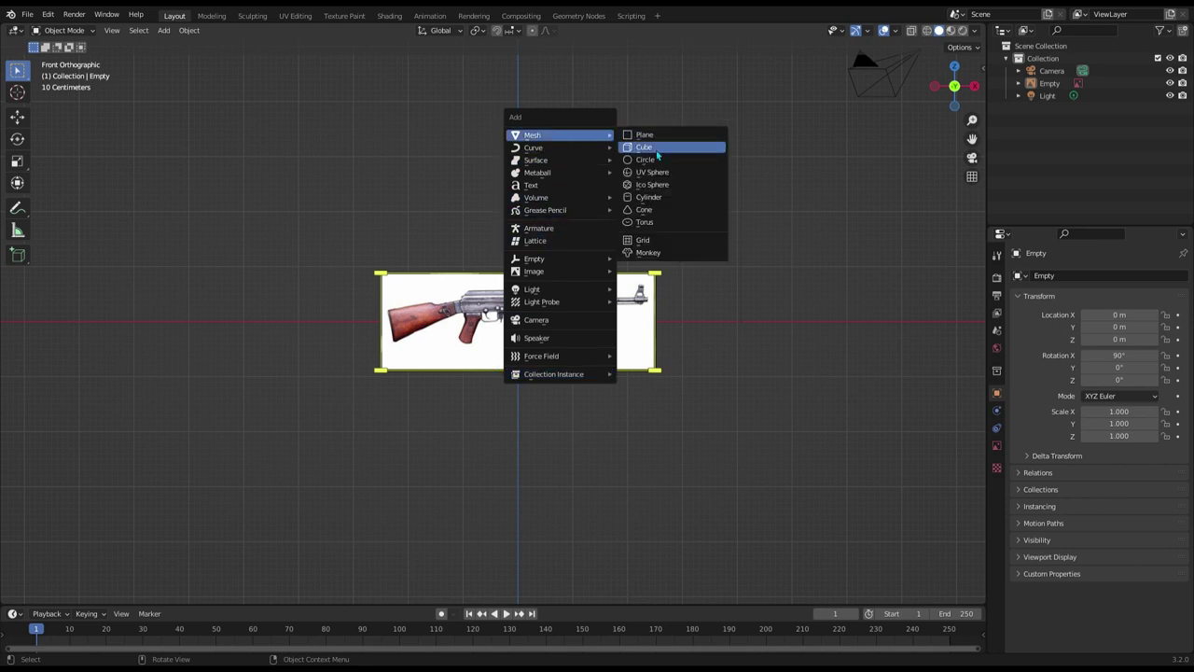
{"action": "left_click", "coordinate": [648, 136]}
{"action": "mouse_move", "coordinate": [695, 267]}
{"action": "middle_mouse_down"}
{"action": "mouse_move", "coordinate": [611, 313]}
{"action": "mouse_move", "coordinate": [685, 317]}
{"action": "middle_mouse_up"}
{"action": "double_click", "coordinate": [1134, 362]}
{"action": "type", "text": "90"}
{"action": "key", "text": "Return"}
In Right view, move the plane just in front of the reference image
{"action": "key", "text": "KP_3"}
{"action": "key", "text": "g"}
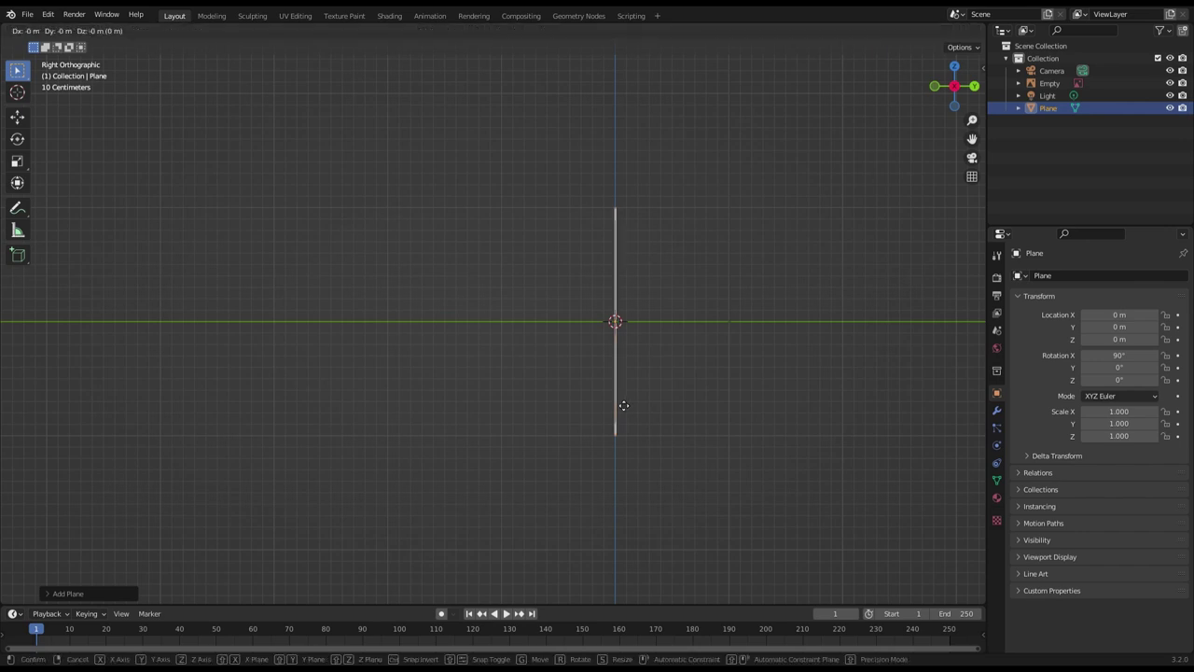
{"action": "left_click", "coordinate": [593, 407]}
{"action": "middle_click_drag", "start_coordinate": [586, 403], "coordinate": [868, 432]}
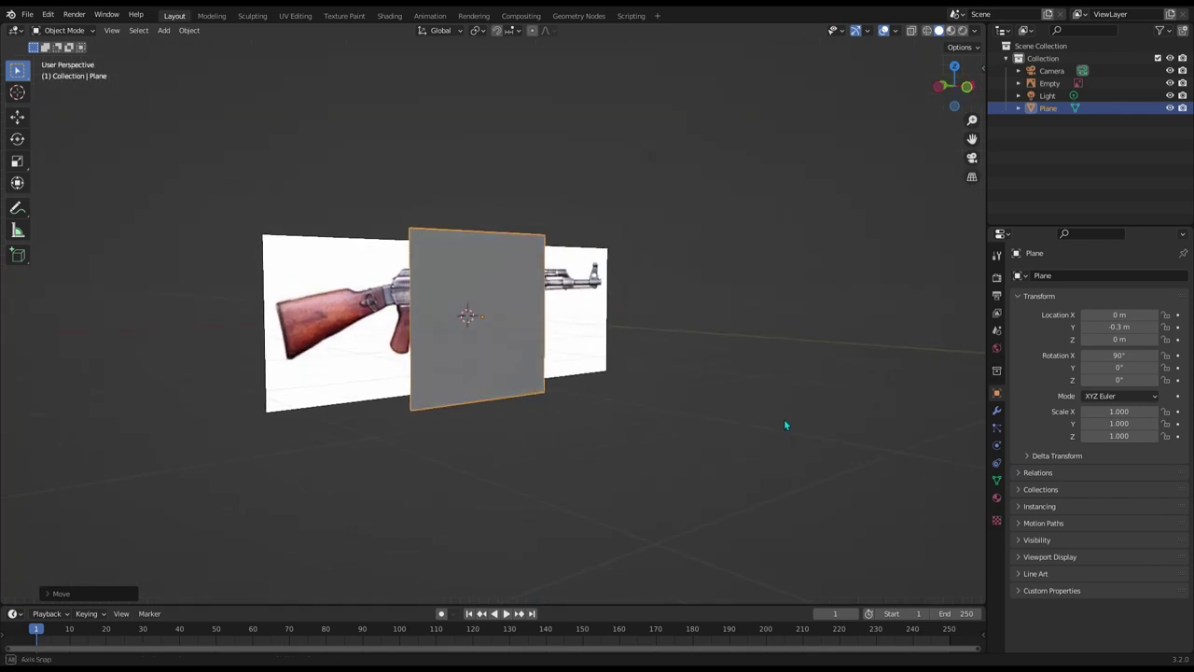
{"action": "key", "text": "KP_3"}
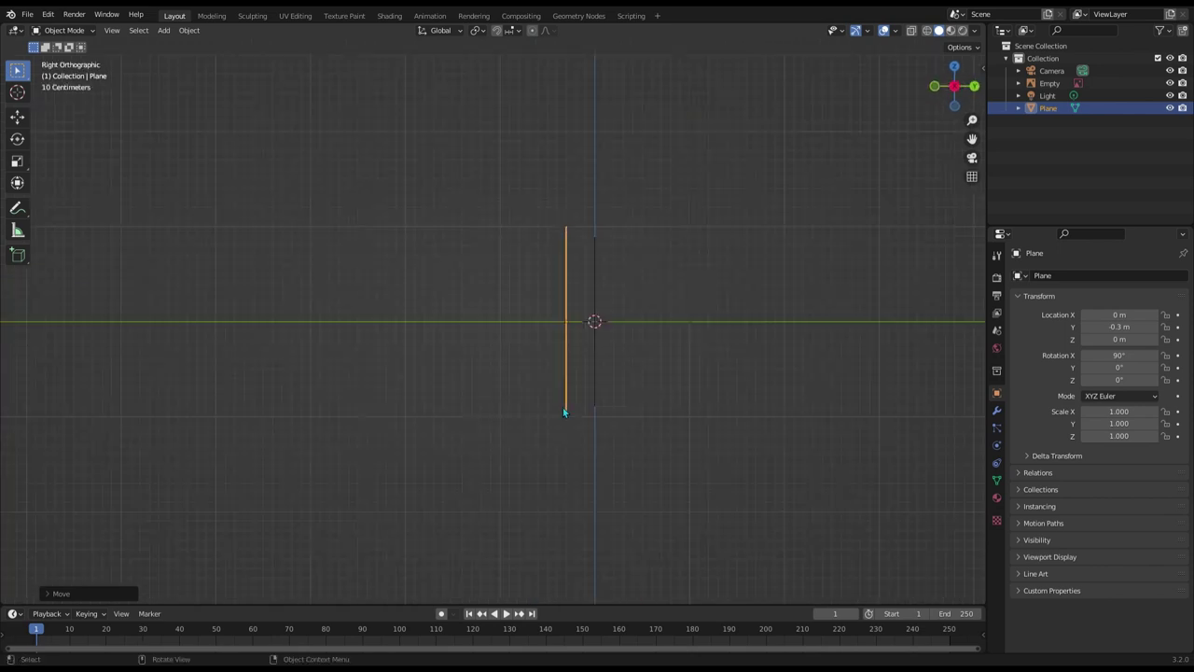
{"action": "key", "text": "g"}
{"action": "left_click", "coordinate": [580, 401]}
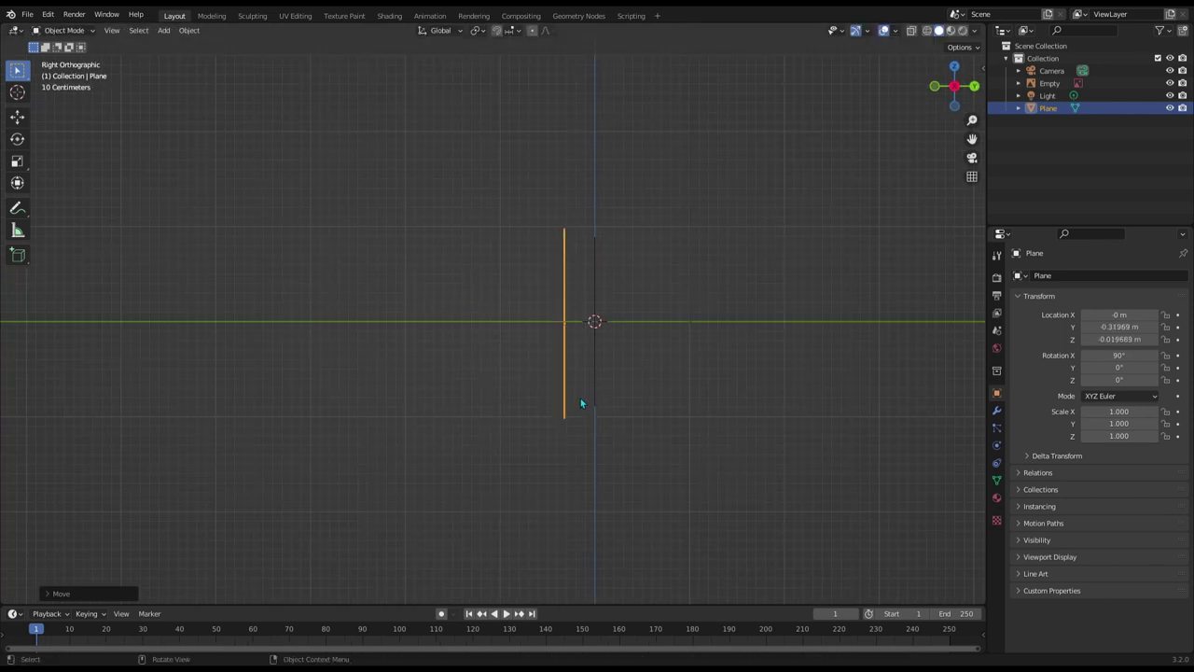
{"action": "middle_click_drag", "start_coordinate": [582, 401], "coordinate": [744, 415]}
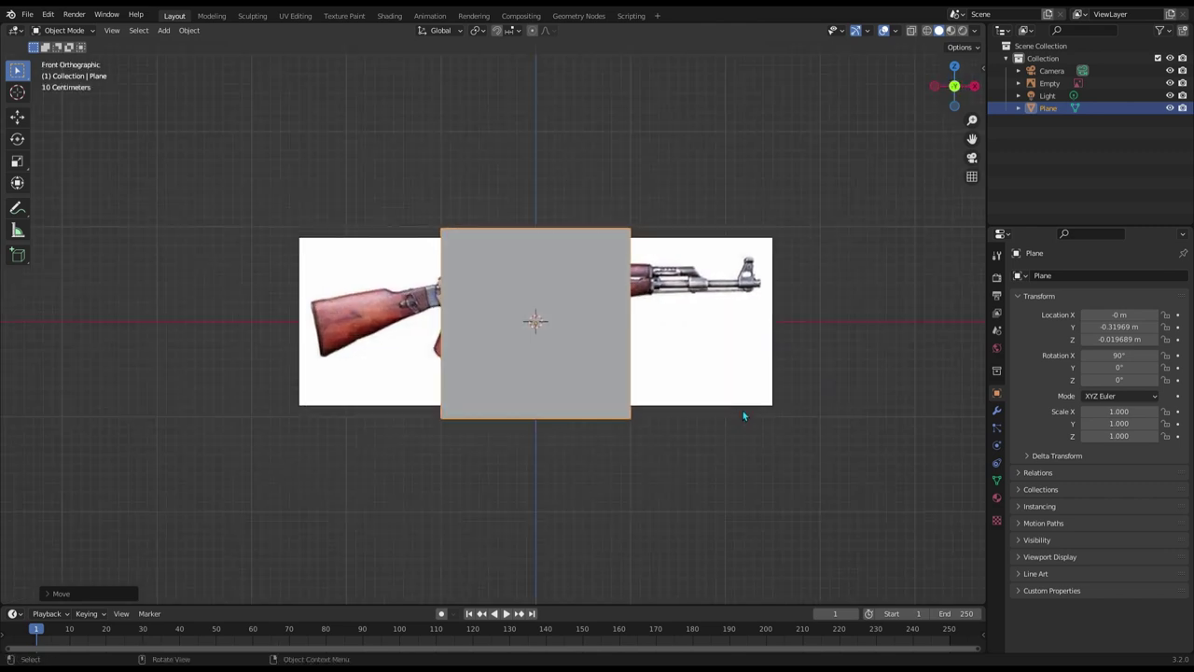
Enable X-Ray and move the plane over the stock, to about X −1.36 m, Z 0.20 m
{"action": "left_click", "coordinate": [911, 35]}
{"action": "middle_click_drag", "start_coordinate": [821, 130], "coordinate": [754, 203]}
{"action": "scroll", "coordinate": [709, 242], "scroll_direction": "up", "scroll_amount": 2}
{"action": "scroll", "coordinate": [709, 242], "scroll_direction": "up", "scroll_amount": 2}
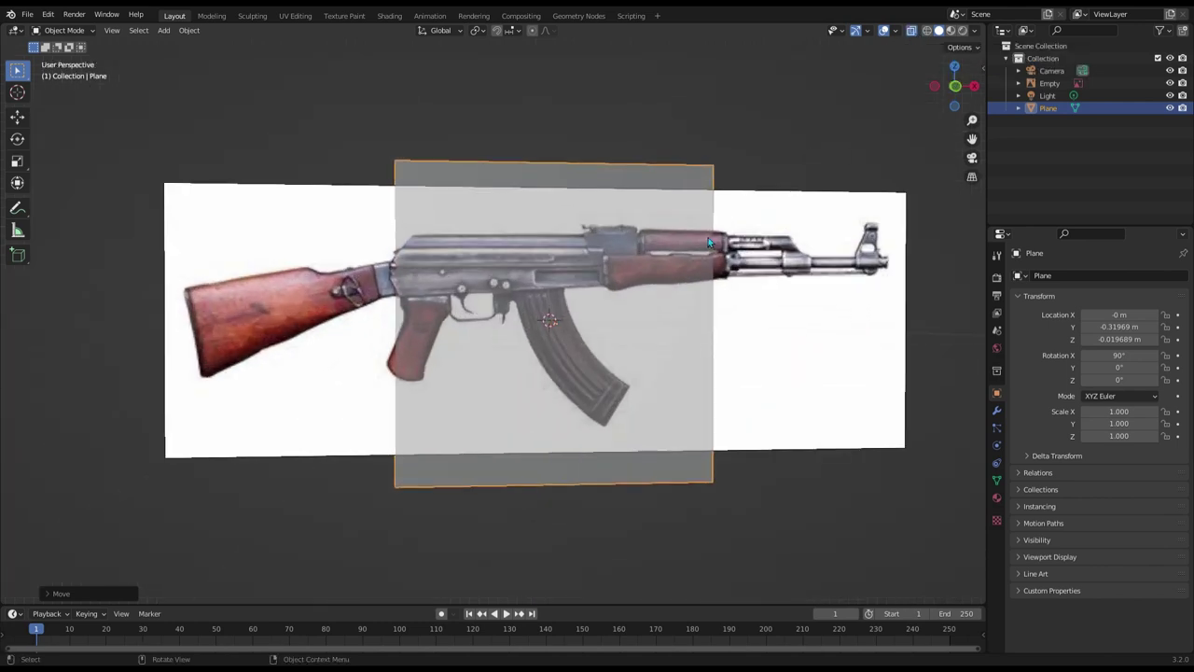
{"action": "key", "text": "KP_1"}
{"action": "scroll", "coordinate": [709, 243], "scroll_direction": "down", "scroll_amount": 2}
{"action": "scroll", "coordinate": [709, 243], "scroll_direction": "down", "scroll_amount": 1}
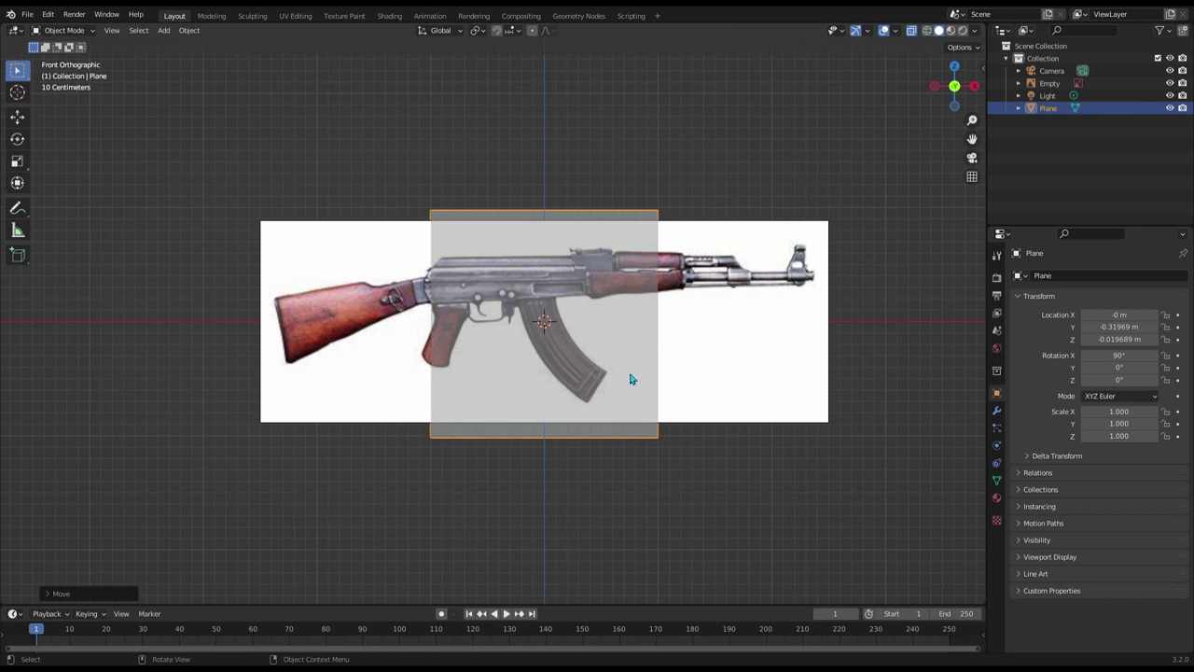
{"action": "key", "text": "g"}
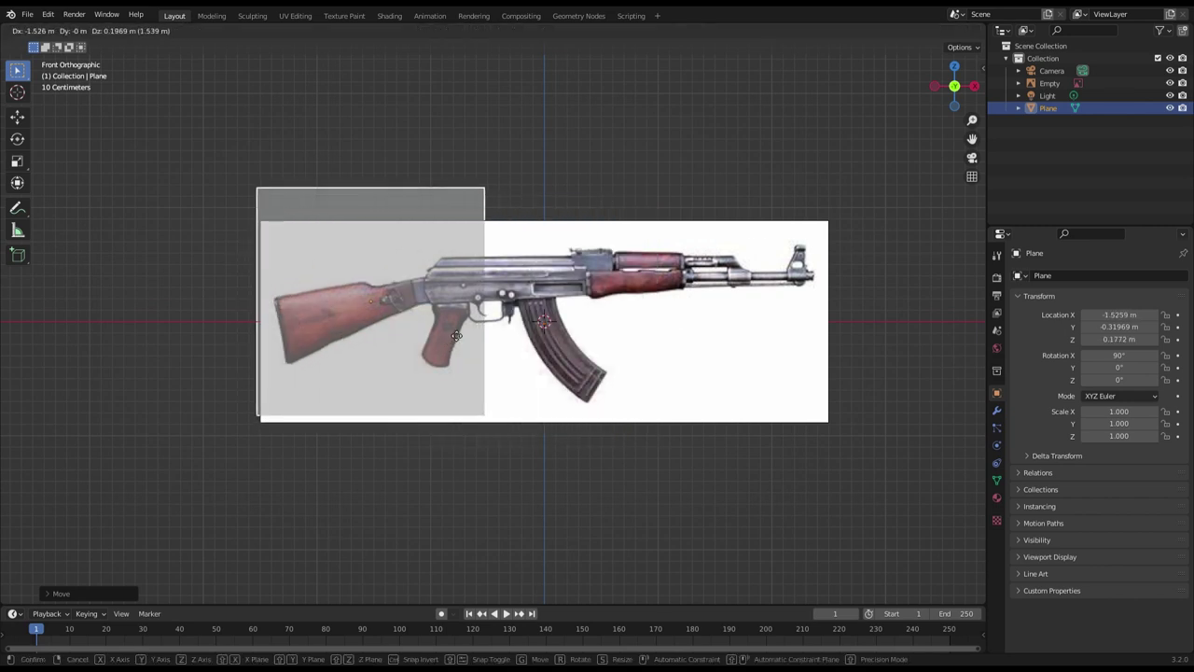
{"action": "left_click", "coordinate": [458, 337]}
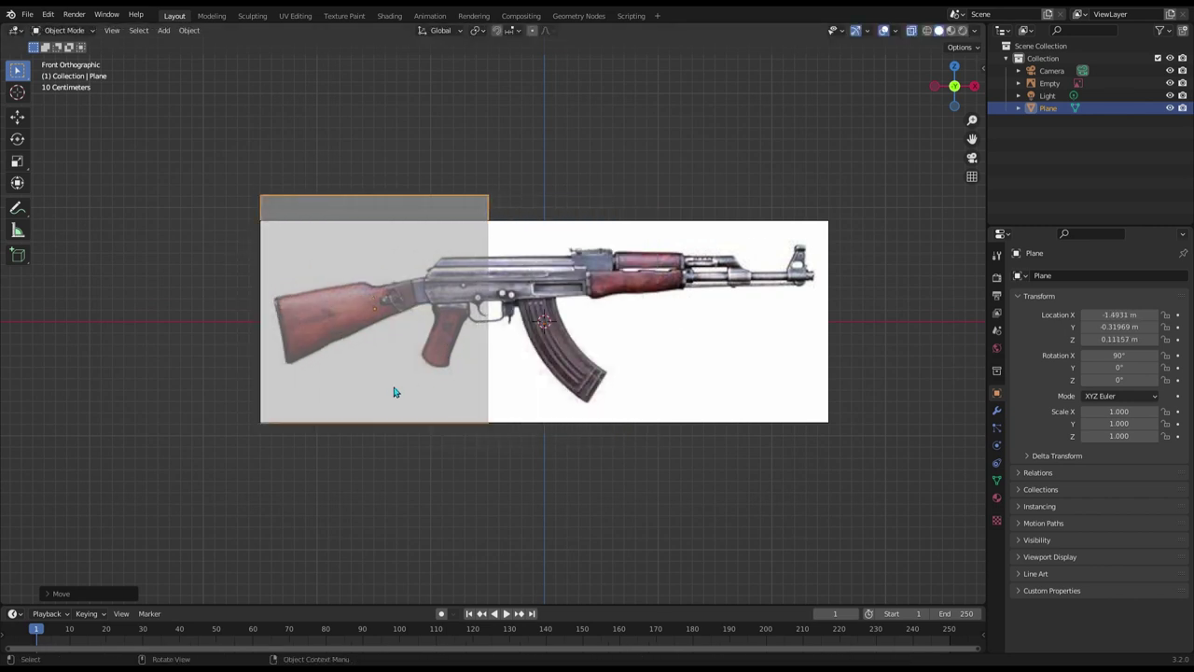
{"action": "key", "text": "g"}
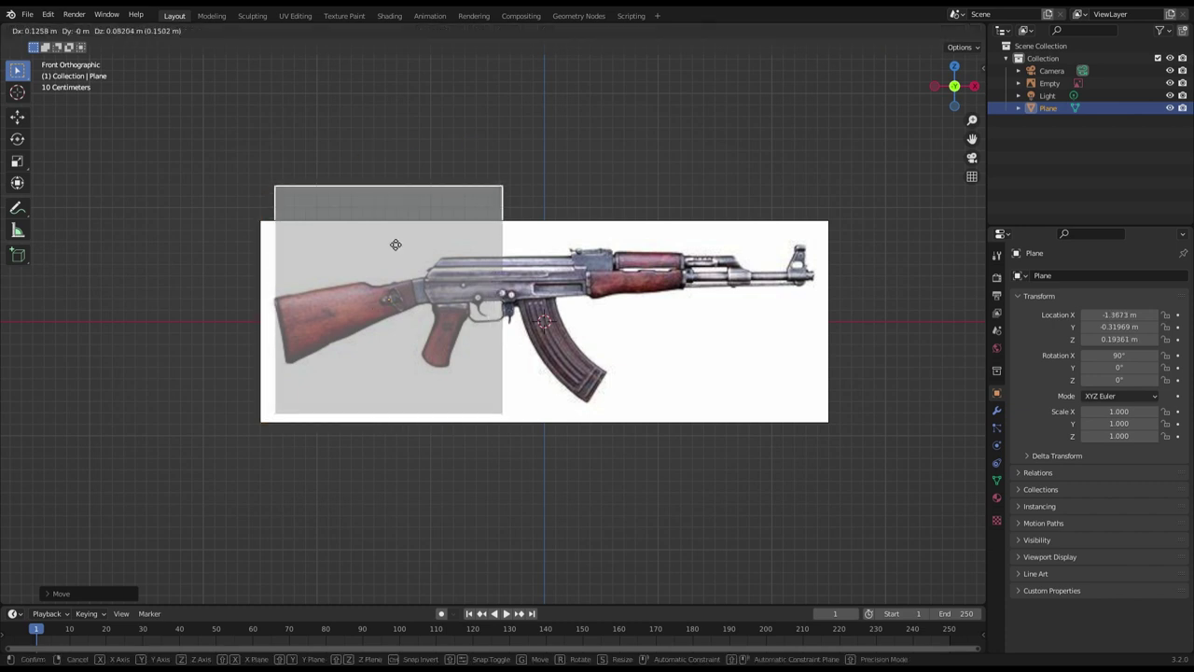
{"action": "left_click", "coordinate": [392, 242]}
In Edit Mode, drag the plane's four corners onto the wooden stock's outline
{"action": "left_click", "coordinate": [84, 30]}
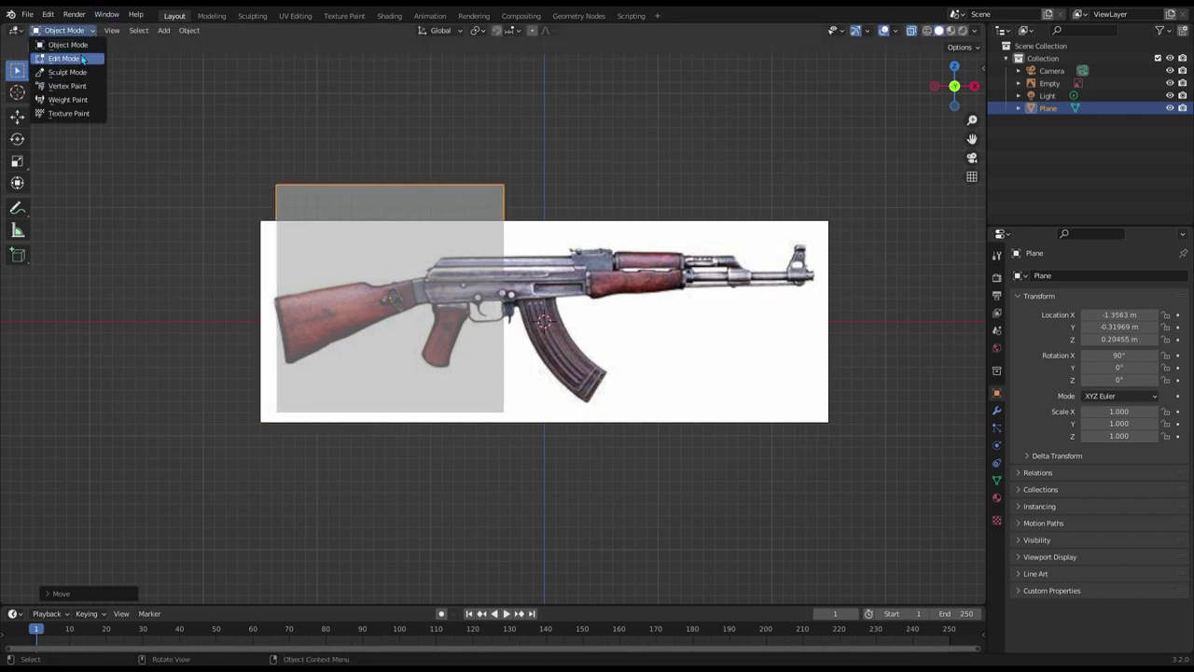
{"action": "left_click", "coordinate": [84, 57]}
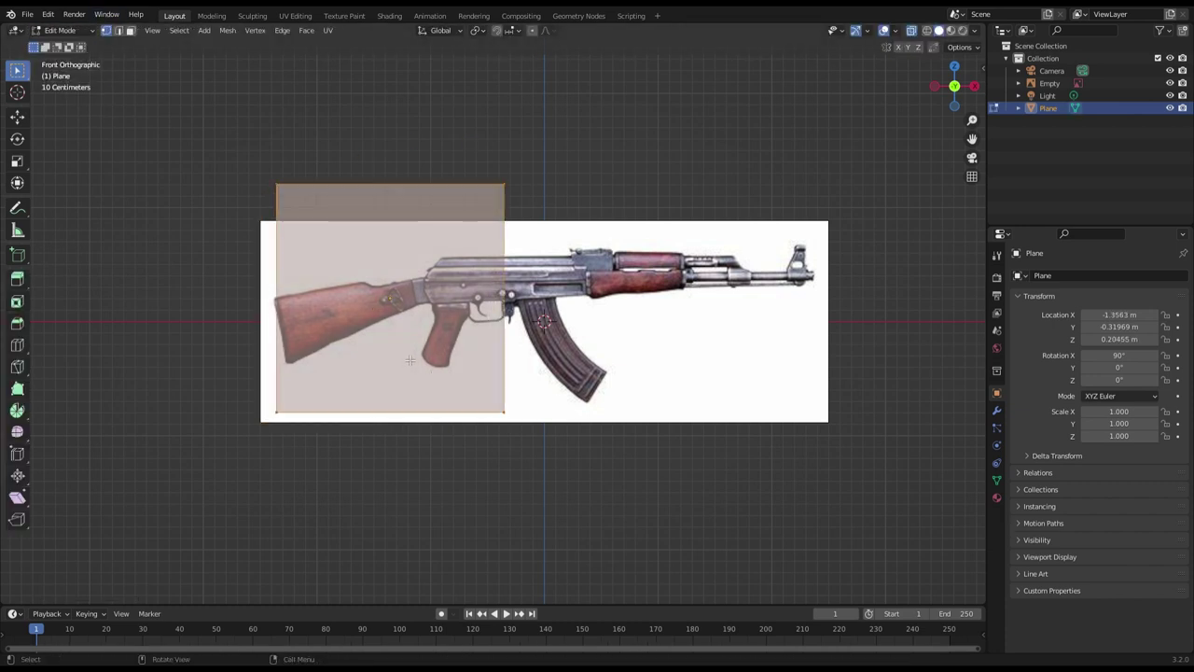
{"action": "left_click", "coordinate": [279, 417]}
{"action": "left_click_drag", "start_coordinate": [298, 399], "coordinate": [306, 351]}
{"action": "left_click_drag", "start_coordinate": [504, 411], "coordinate": [400, 319]}
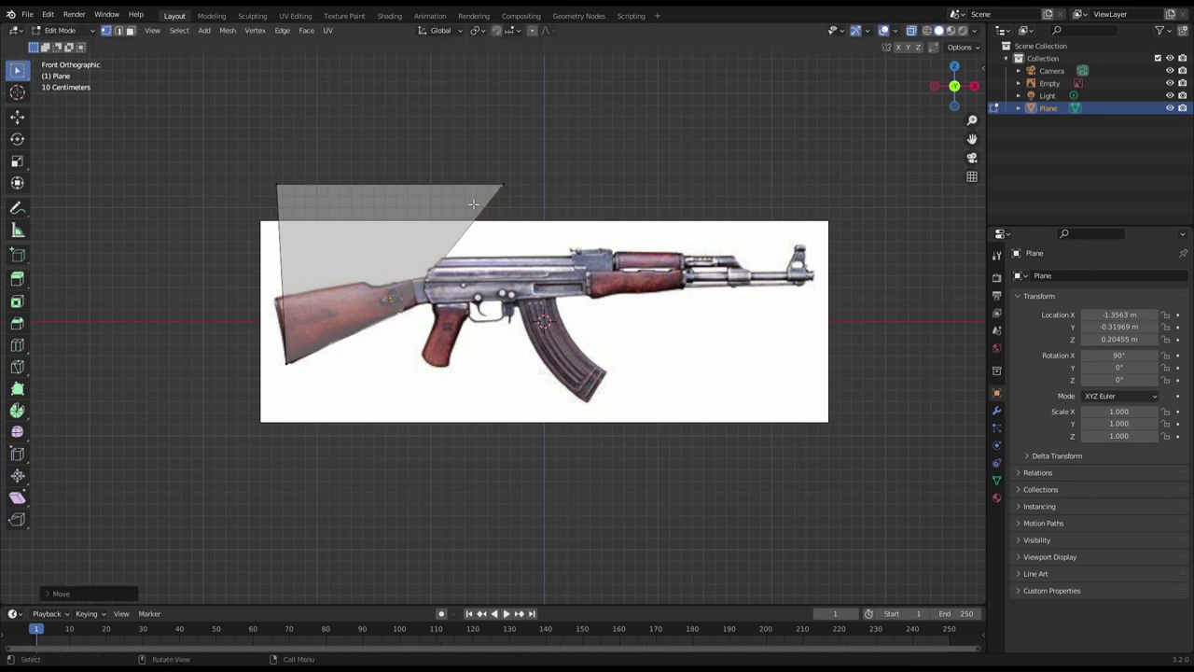
{"action": "mouse_move", "coordinate": [501, 185]}
{"action": "left_mouse_down"}
{"action": "mouse_move", "coordinate": [400, 286]}
{"action": "mouse_move", "coordinate": [375, 281]}
{"action": "left_mouse_up"}
{"action": "left_click_drag", "start_coordinate": [280, 193], "coordinate": [375, 282]}
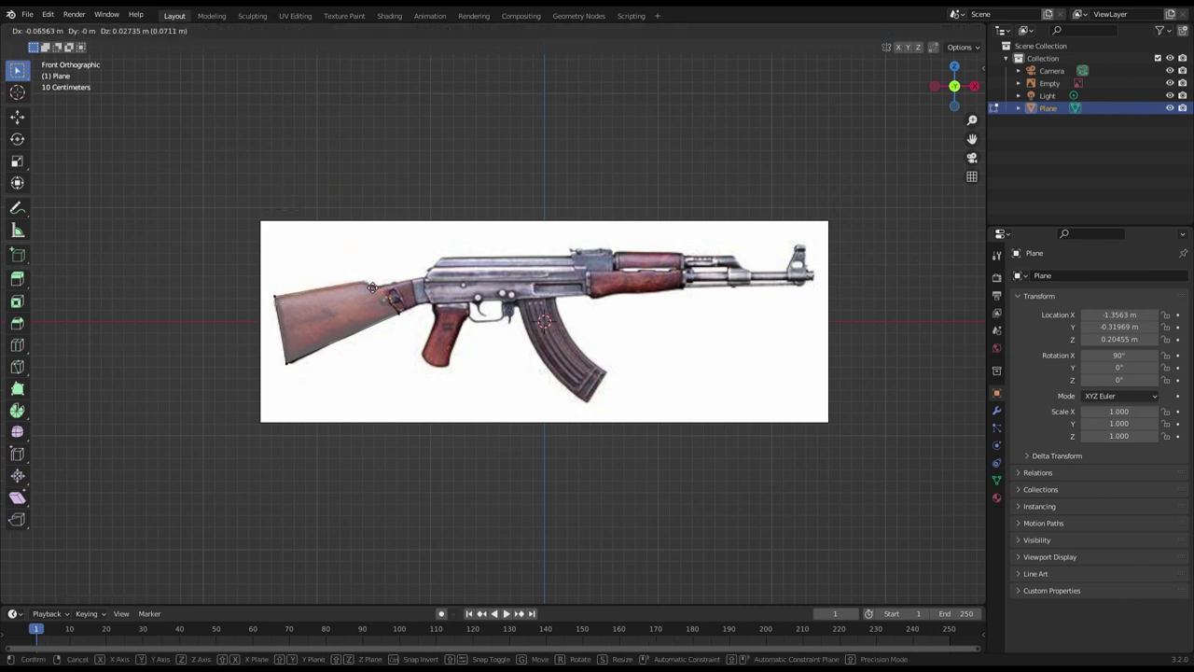
{"action": "middle_click_drag", "start_coordinate": [438, 382], "coordinate": [404, 379]}
{"action": "key", "text": "KP_1"}
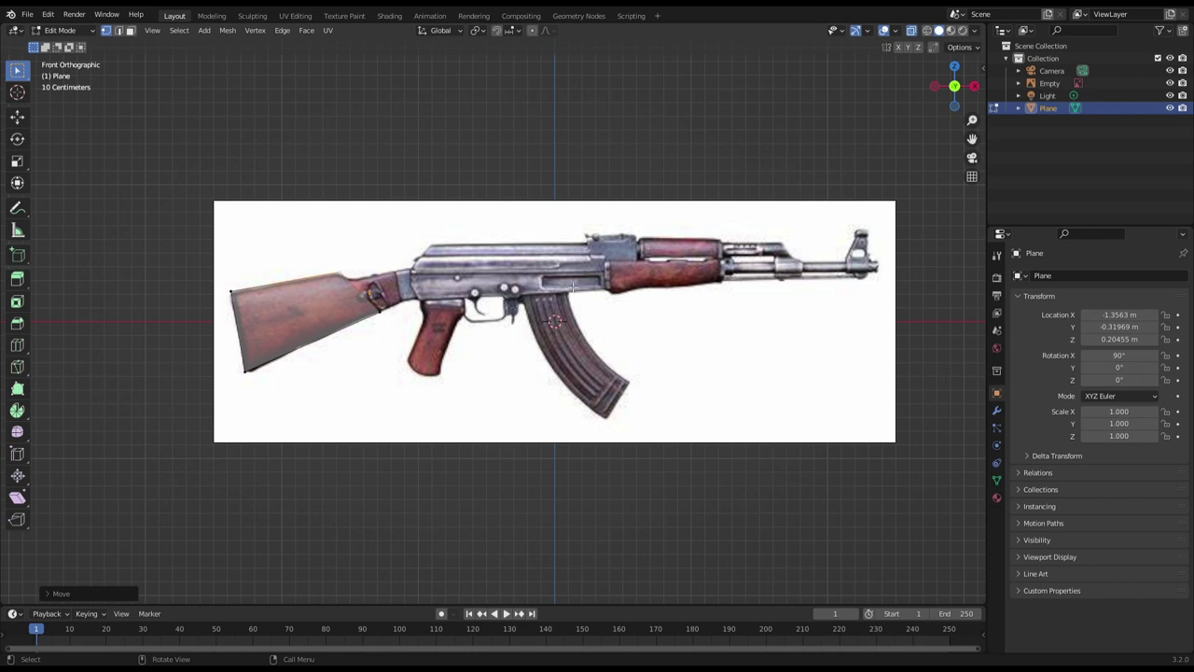
Add loop cuts across the stock and align its vertices to the outline
{"action": "left_click", "coordinate": [346, 277]}
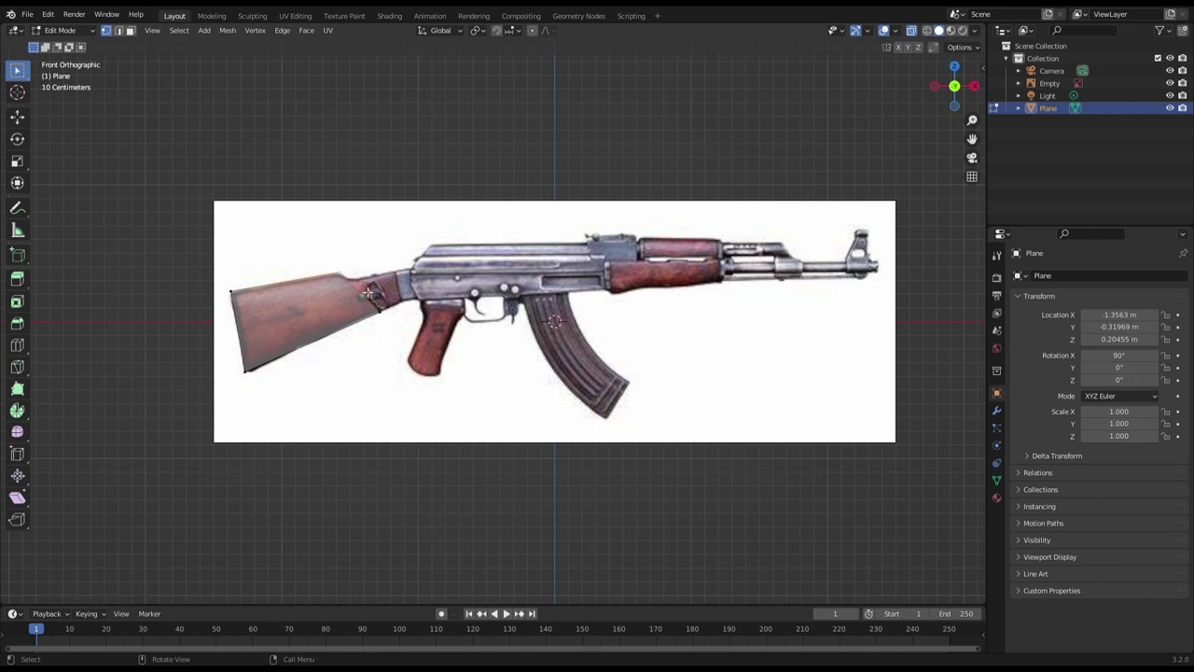
{"action": "key", "text": "ctrl+r"}
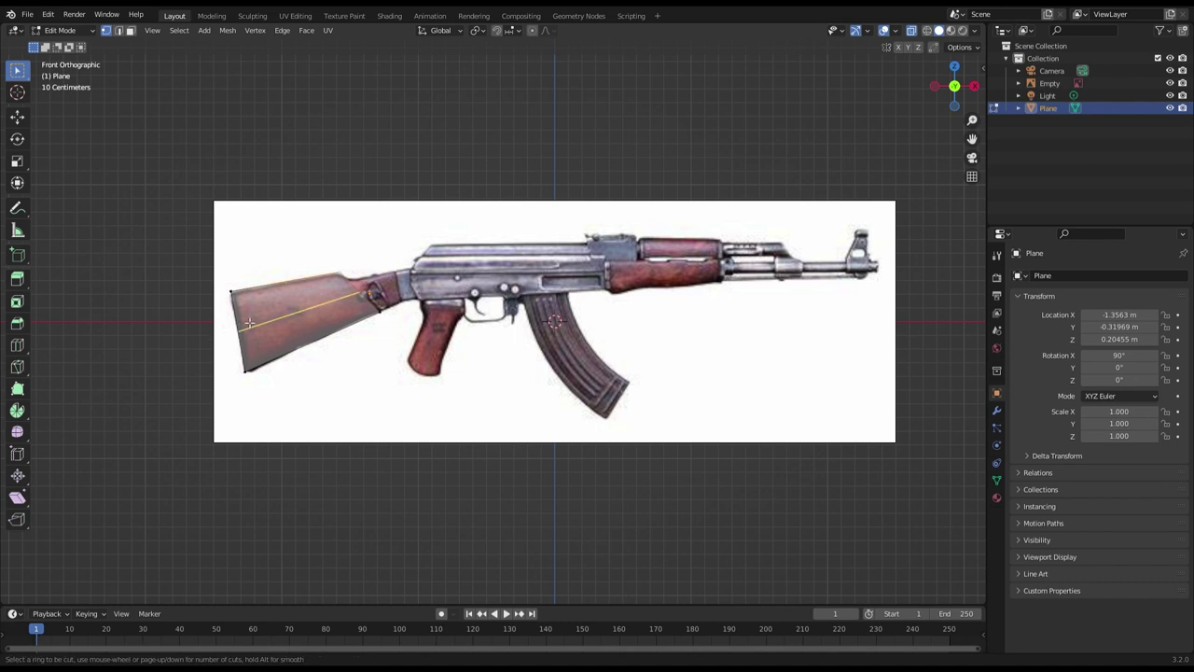
{"action": "left_click", "coordinate": [251, 322]}
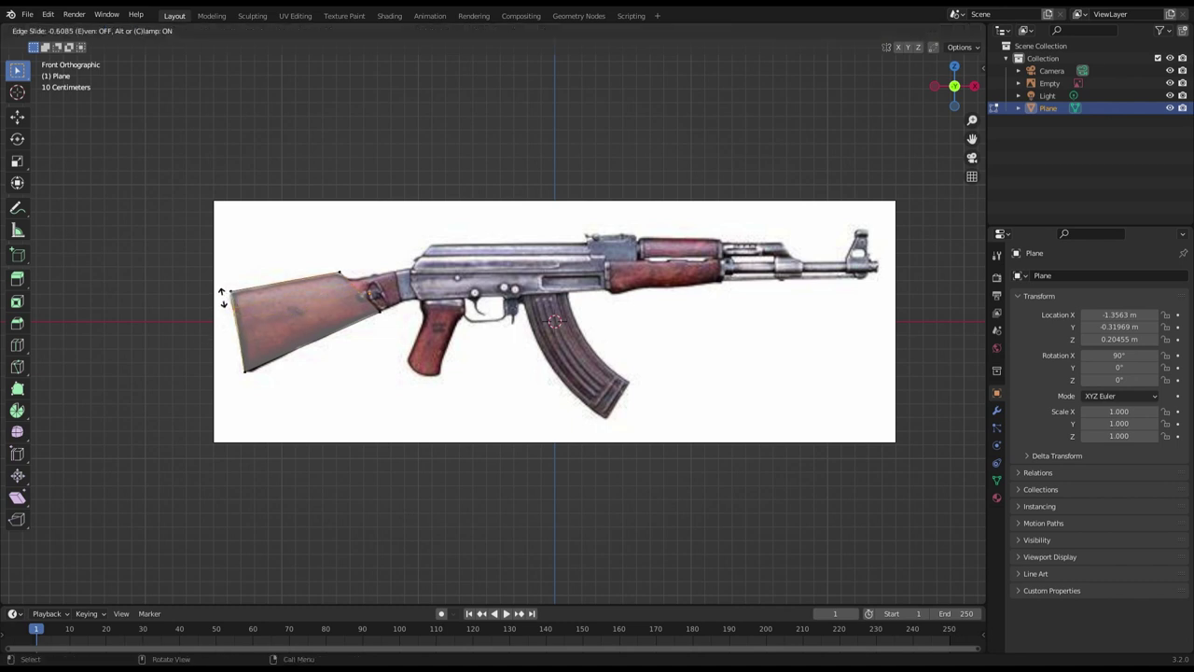
{"action": "left_click", "coordinate": [222, 294]}
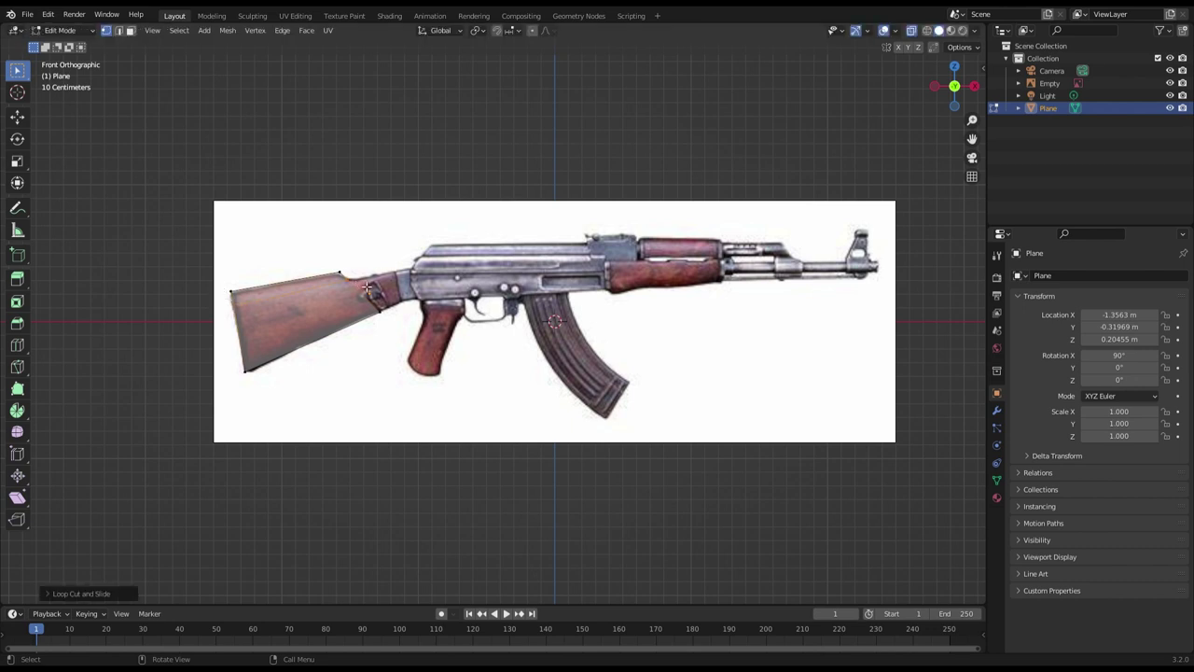
{"action": "key", "text": "ctrl+r"}
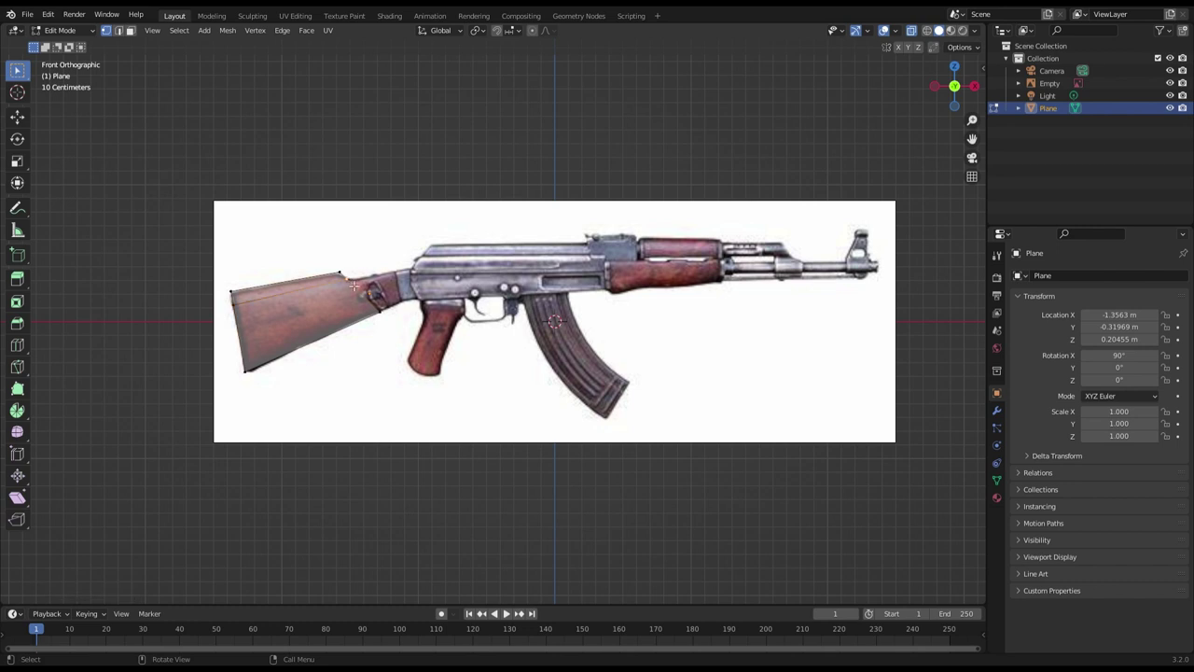
{"action": "key", "text": "g"}
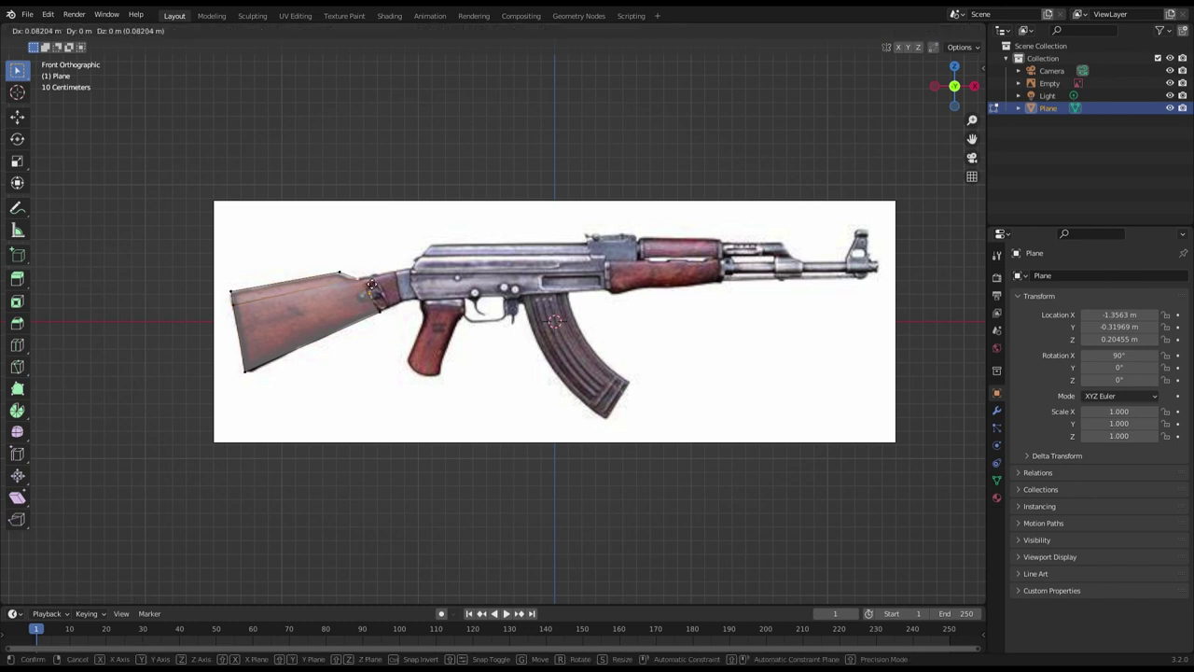
{"action": "left_click", "coordinate": [360, 282]}
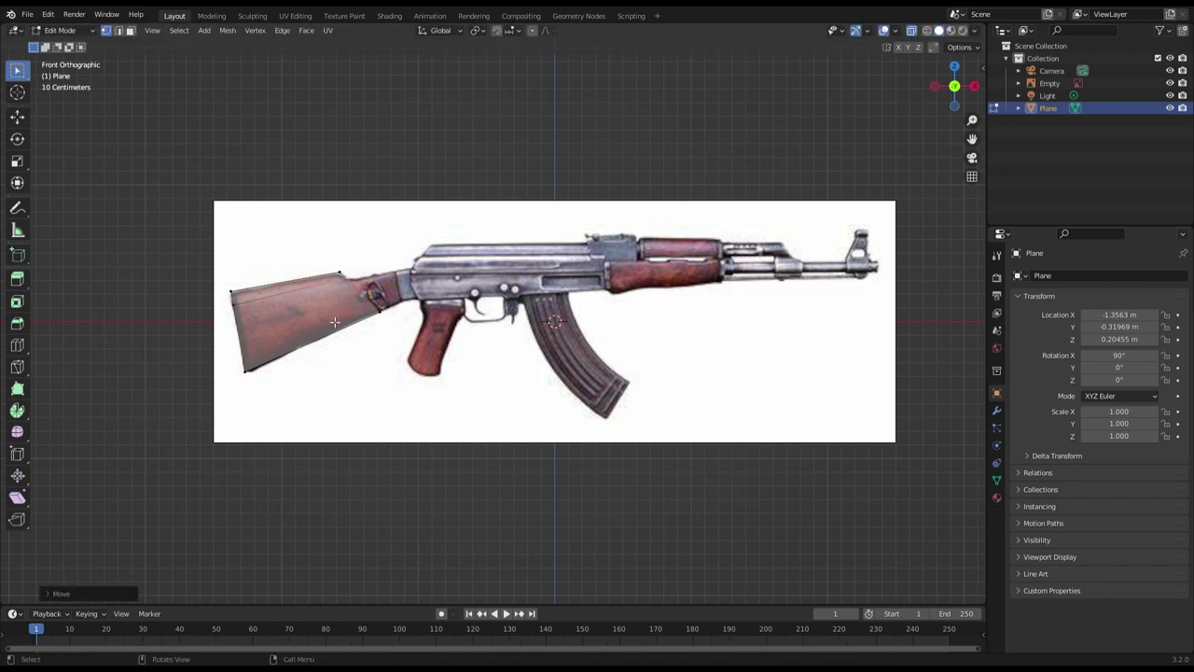
Extend the stock's front edge forward into the receiver
{"action": "left_click_drag", "start_coordinate": [389, 317], "coordinate": [350, 276]}
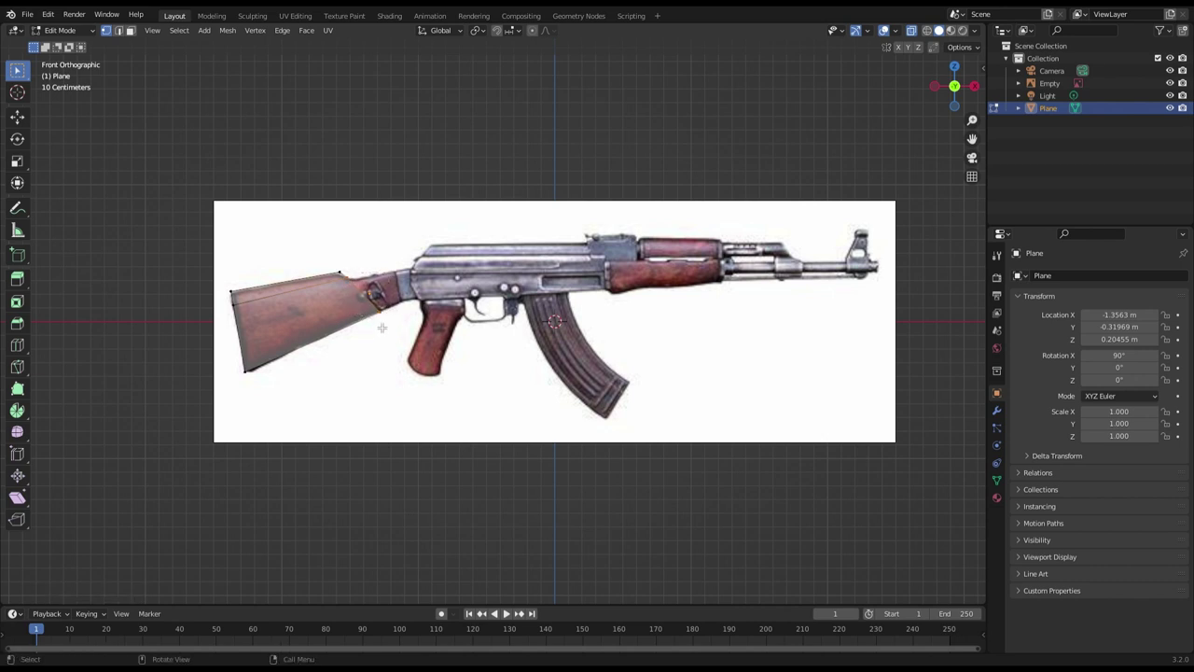
{"action": "key", "text": "g"}
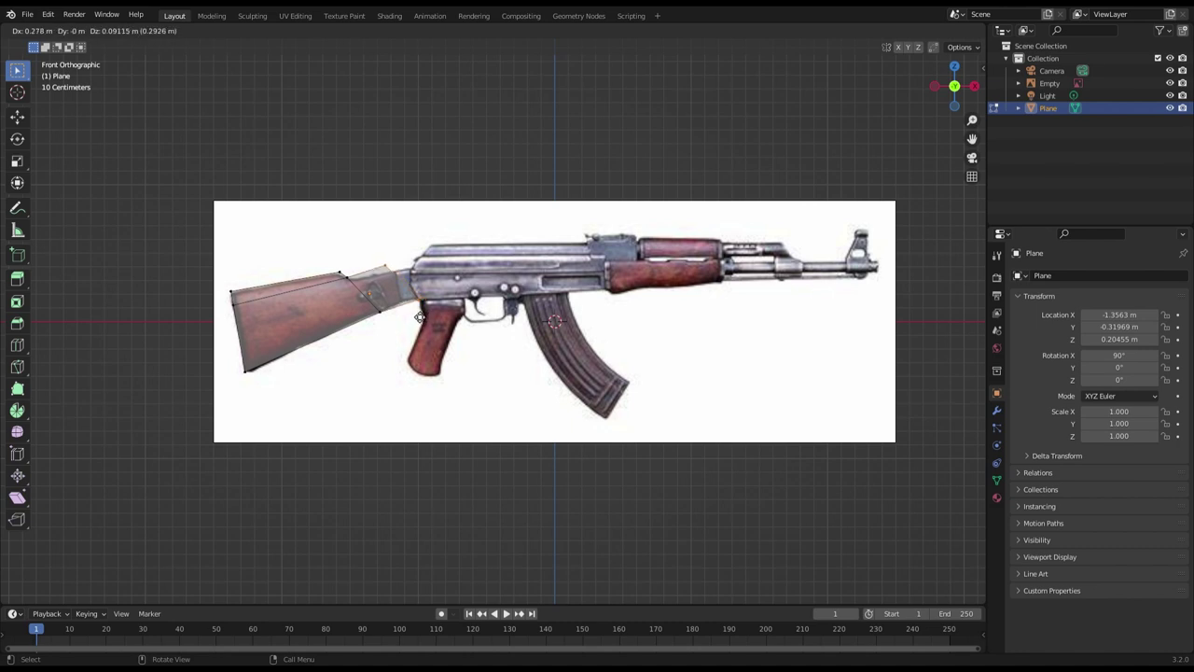
{"action": "left_click", "coordinate": [413, 317]}
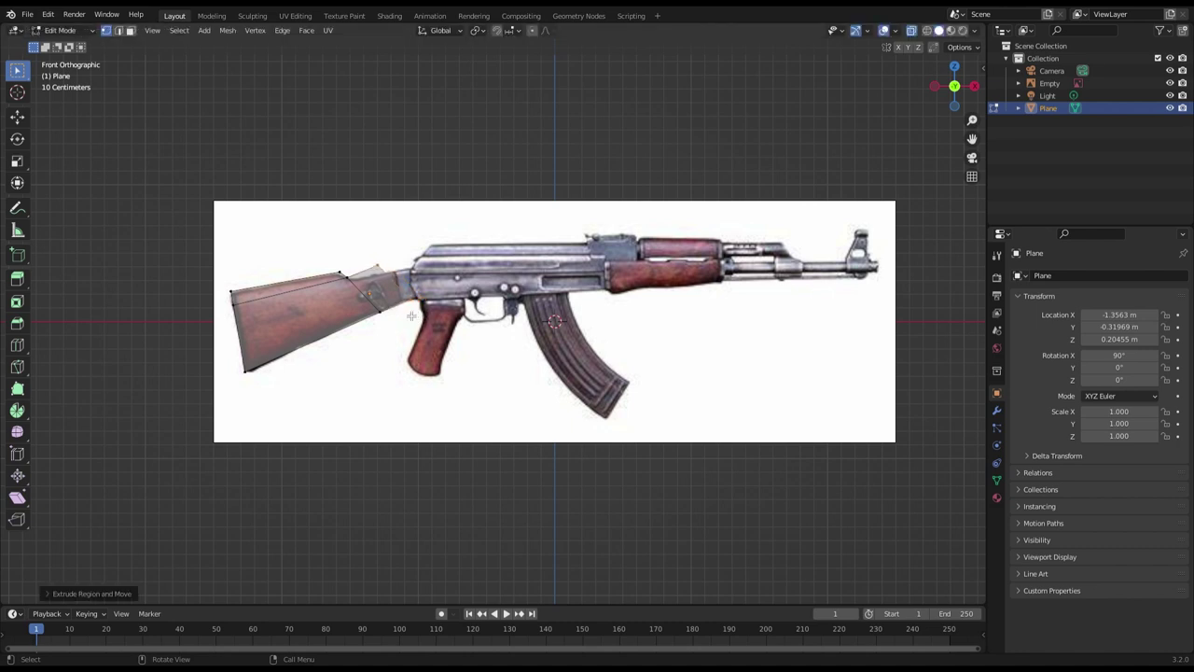
{"action": "key", "text": "e"}
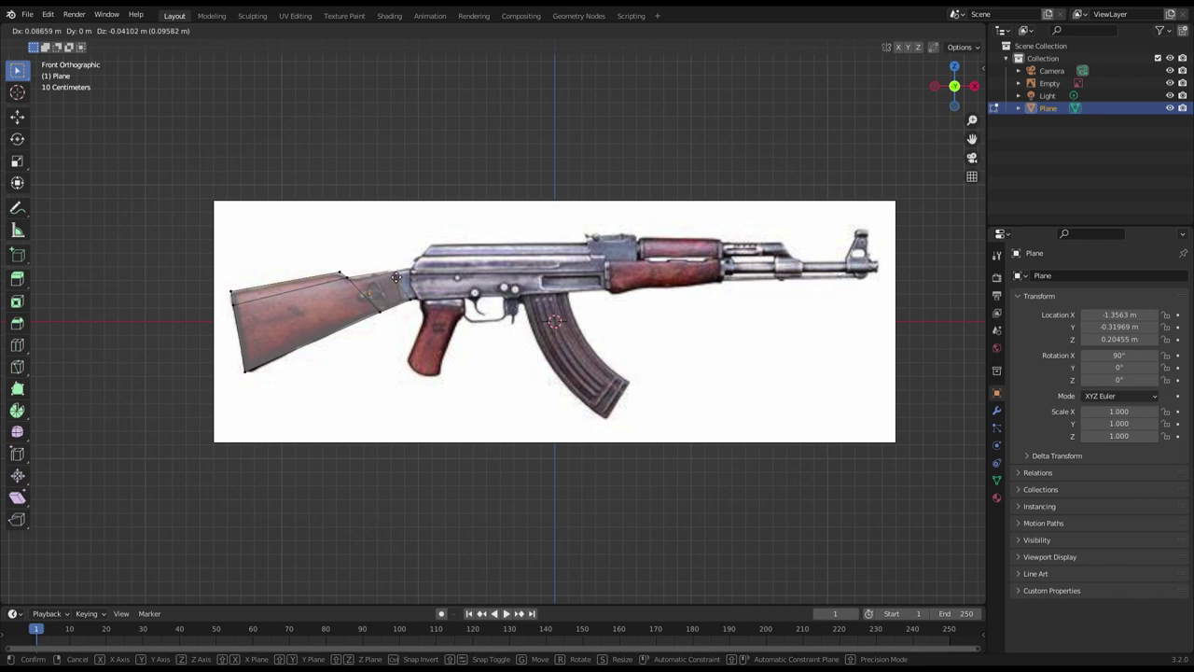
{"action": "left_click", "coordinate": [414, 272]}
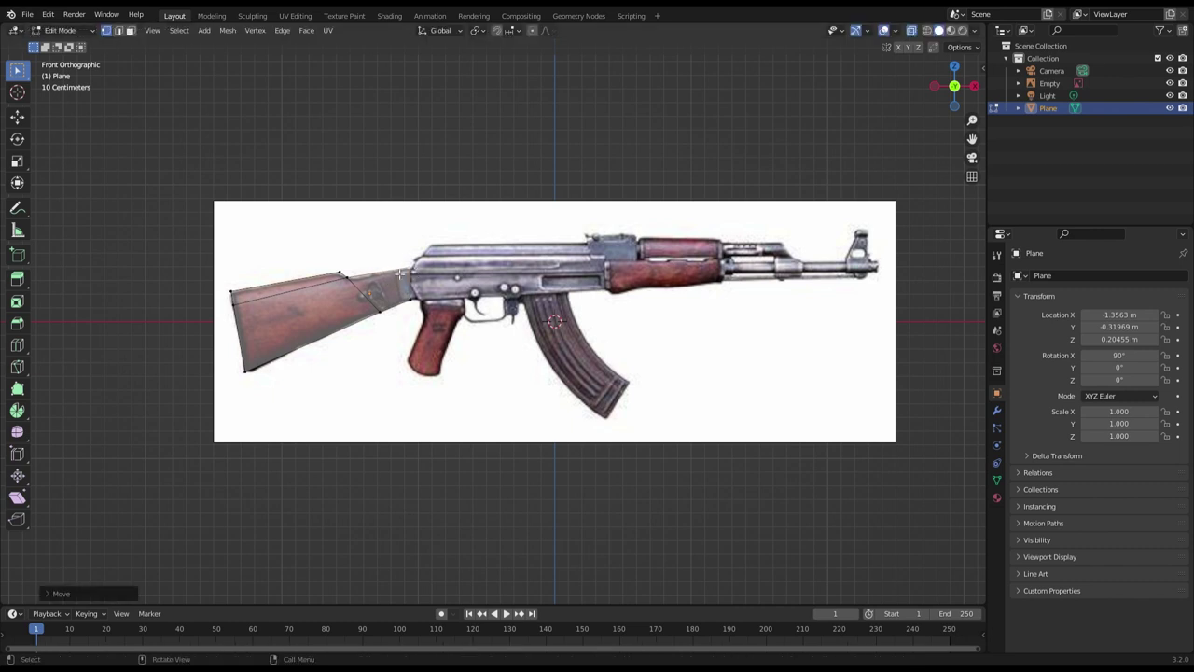
{"action": "key", "text": "e"}
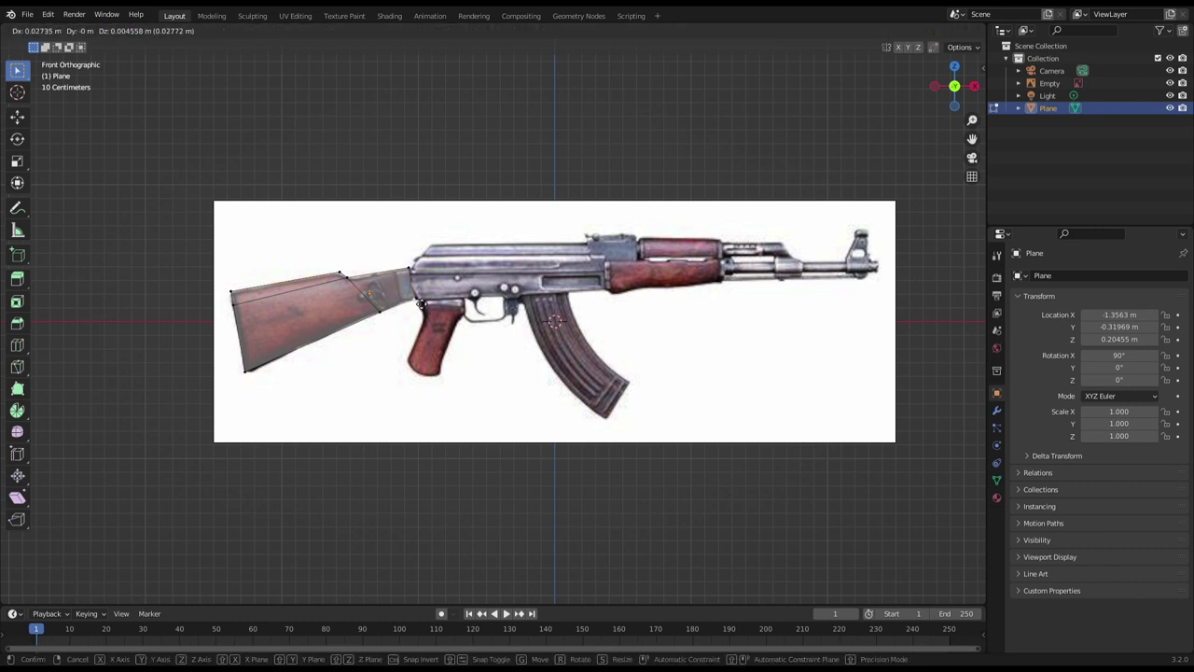
{"action": "left_click", "coordinate": [414, 304]}
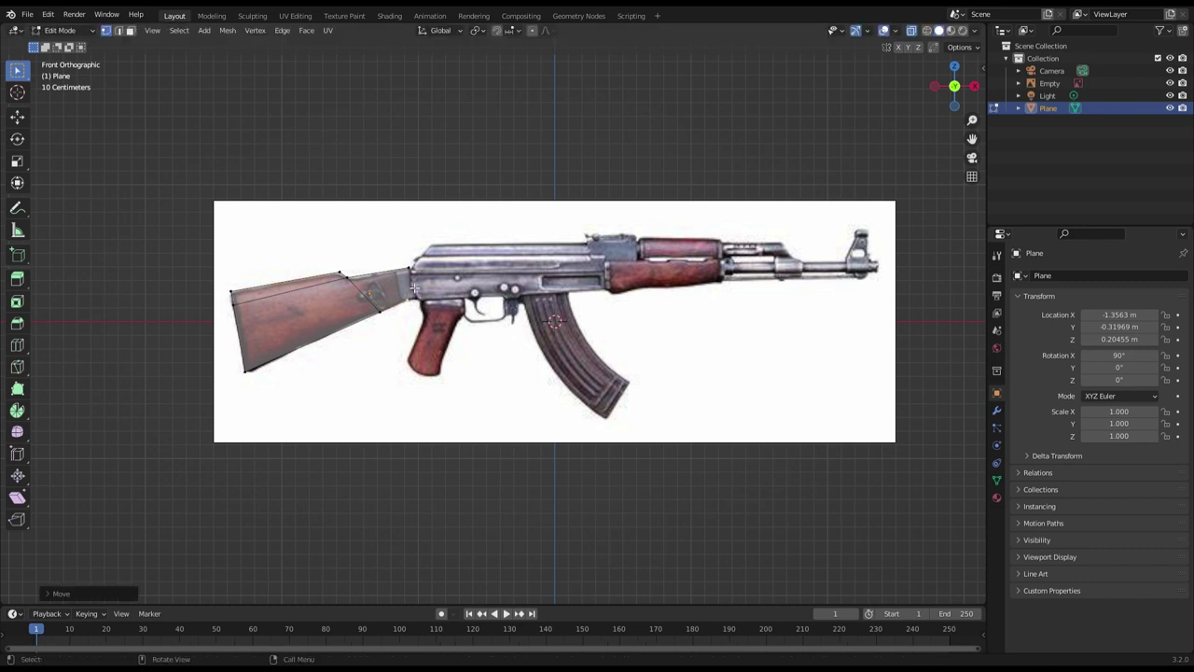
Stretch the receiver section out to the handguard's end and align its edges
{"action": "left_click", "coordinate": [428, 306]}
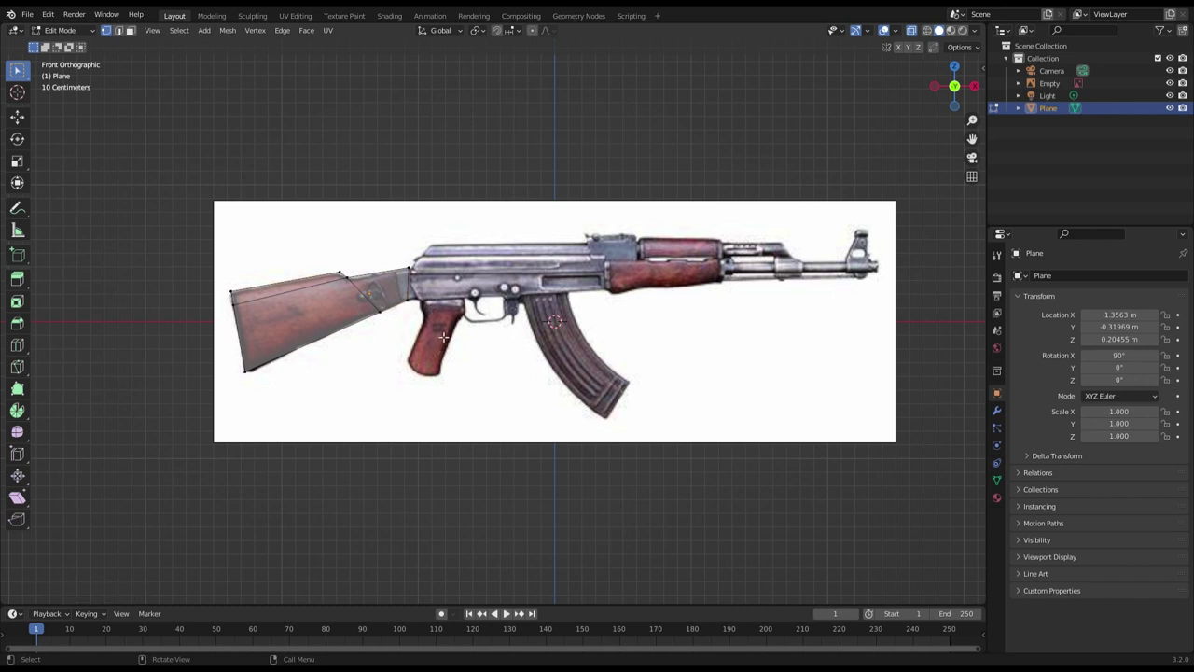
{"action": "left_click_drag", "start_coordinate": [444, 321], "coordinate": [409, 259]}
{"action": "key", "text": "g"}
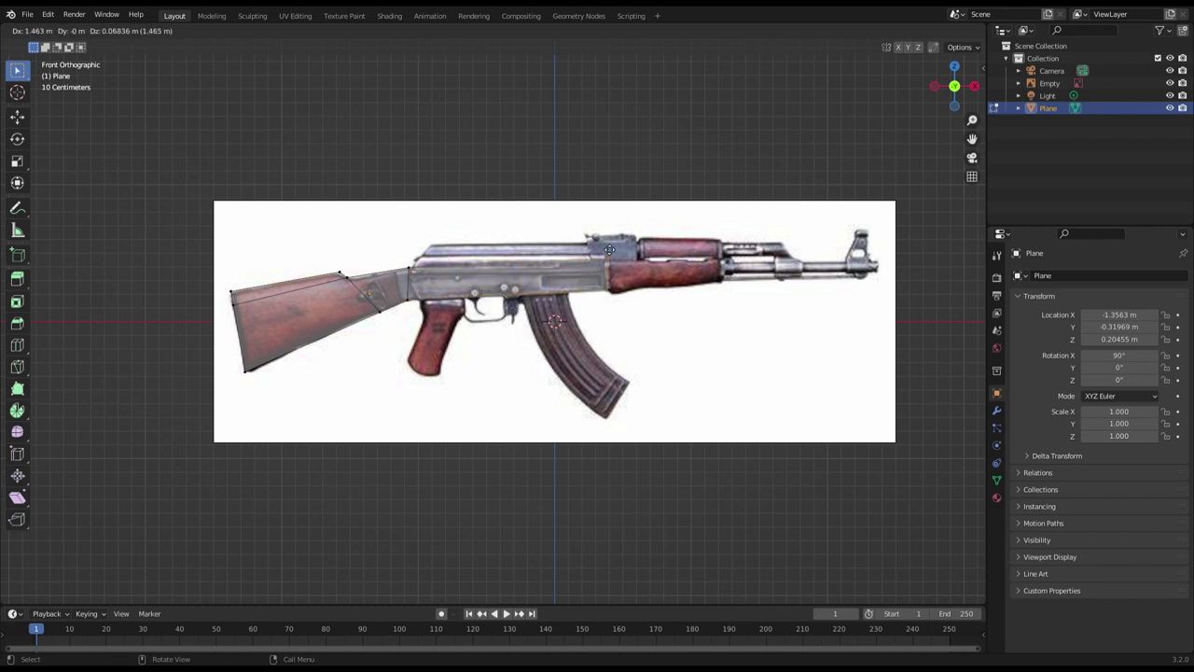
{"action": "left_click", "coordinate": [724, 242]}
{"action": "left_click", "coordinate": [419, 268]}
{"action": "key", "text": "g"}
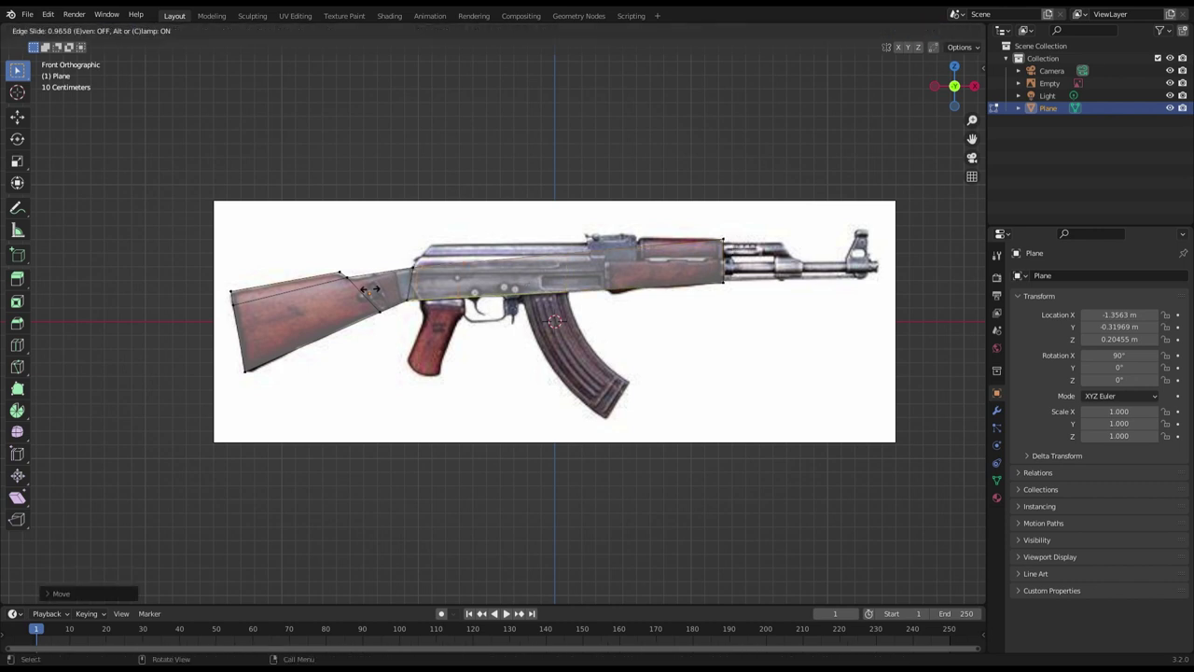
{"action": "left_click", "coordinate": [445, 255]}
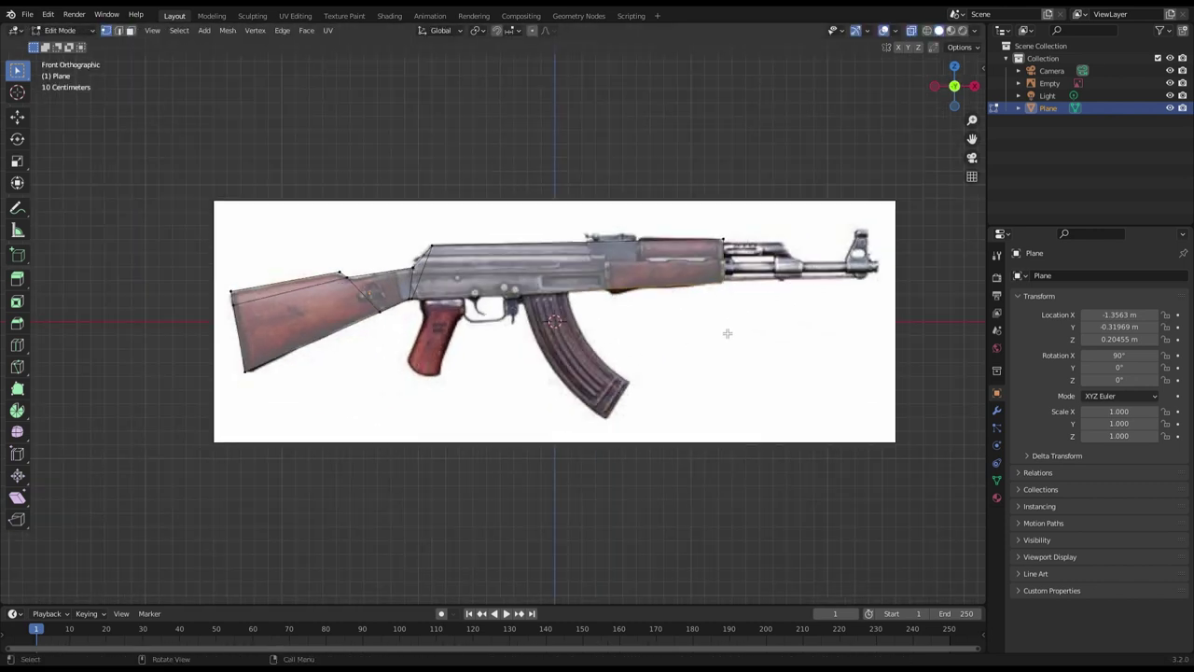
{"action": "key", "text": "g"}
{"action": "key", "text": "g"}
{"action": "left_click", "coordinate": [615, 244]}
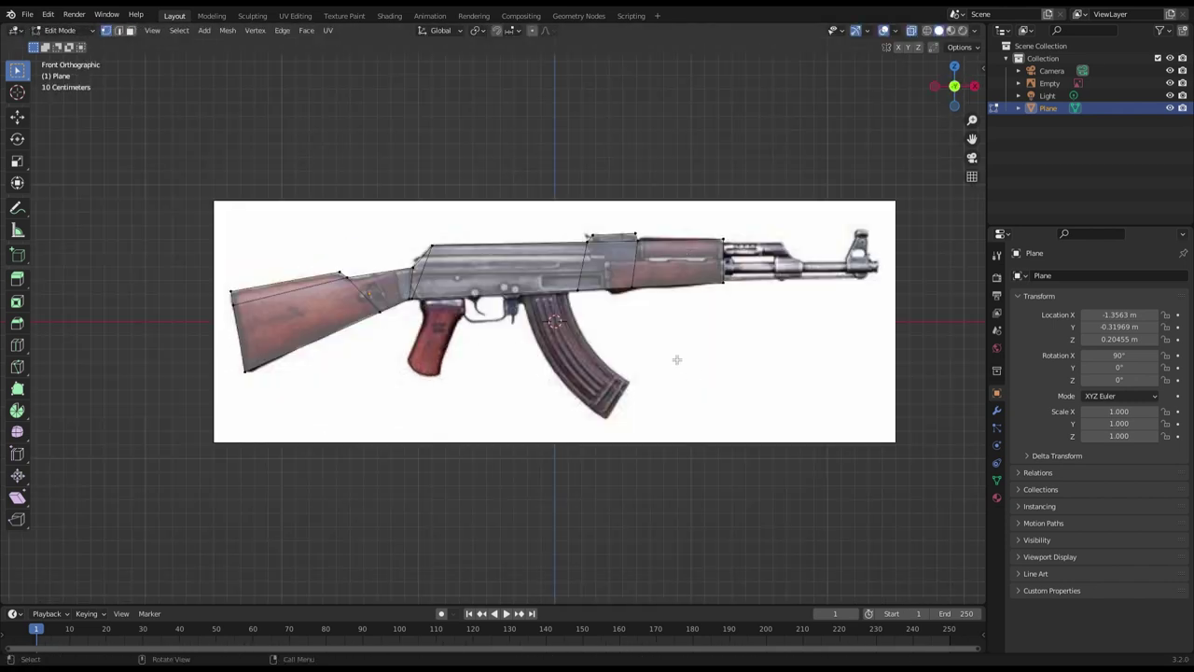
Extend the mesh down over the pistol grip and align the grip vertices
{"action": "key", "text": "g"}
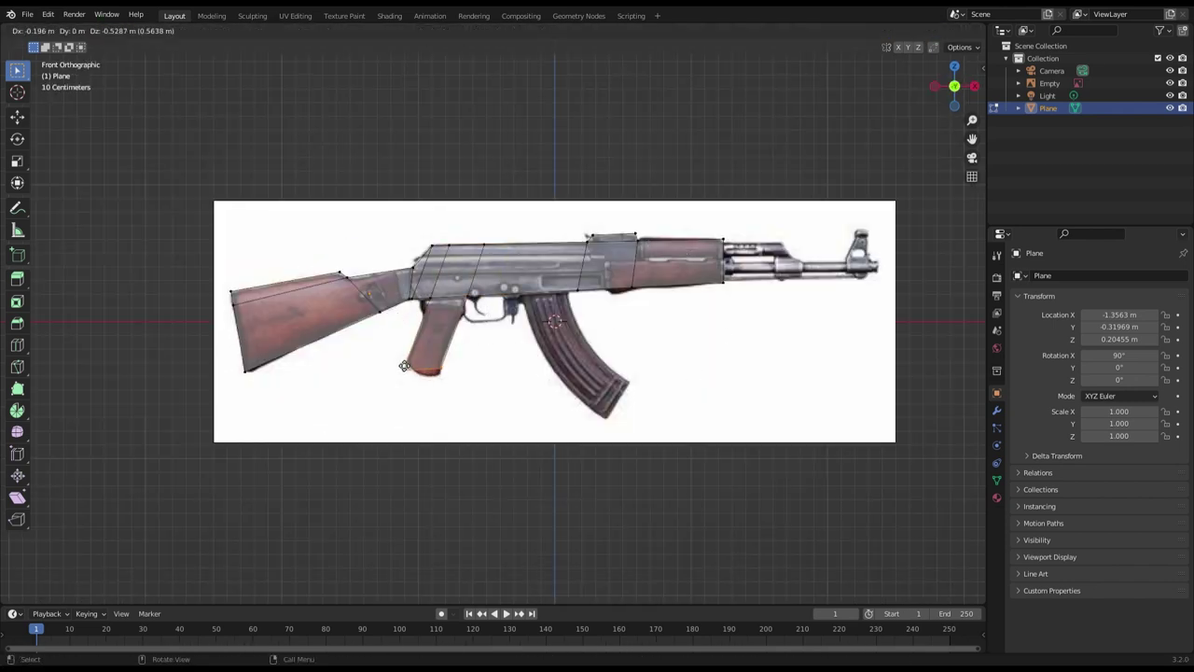
{"action": "left_click", "coordinate": [465, 344]}
{"action": "key", "text": "g"}
{"action": "left_click", "coordinate": [442, 378]}
{"action": "key", "text": "g"}
{"action": "left_click", "coordinate": [438, 320]}
{"action": "key", "text": "g"}
{"action": "left_click", "coordinate": [434, 317]}
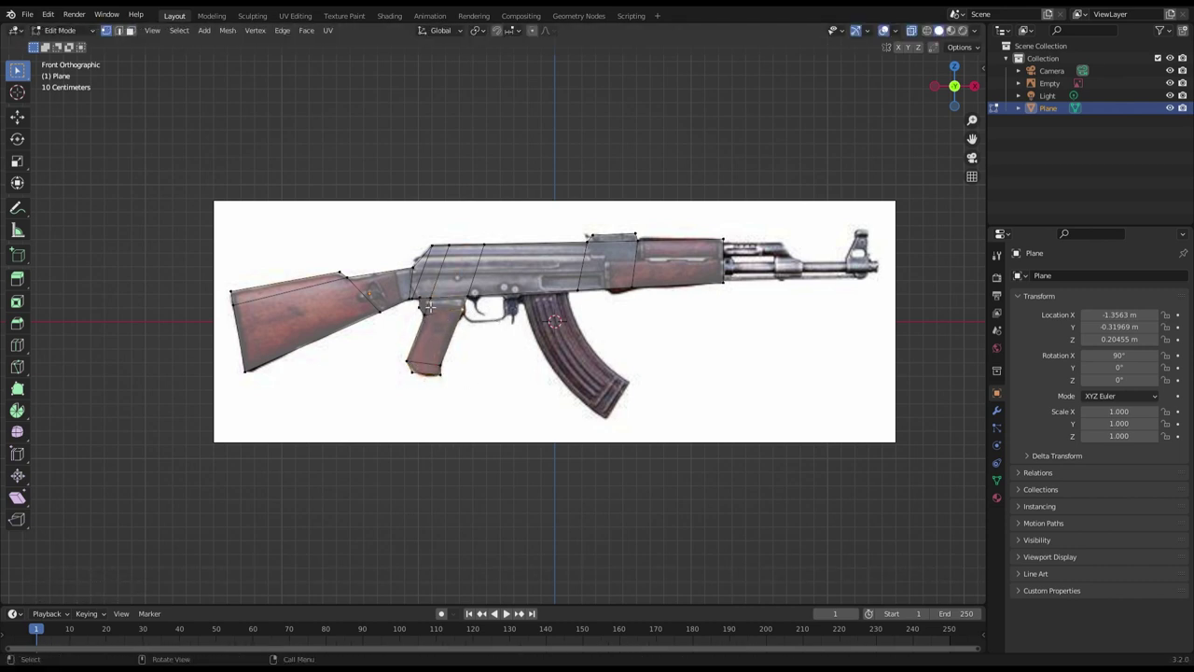
Add two more loop cuts across the receiver and align the grip-top vertices
{"action": "key", "text": "g"}
{"action": "left_click", "coordinate": [470, 321]}
{"action": "scroll", "coordinate": [494, 298], "scroll_direction": "up", "scroll_amount": 3}
{"action": "scroll", "coordinate": [504, 279], "scroll_direction": "down", "scroll_amount": 1}
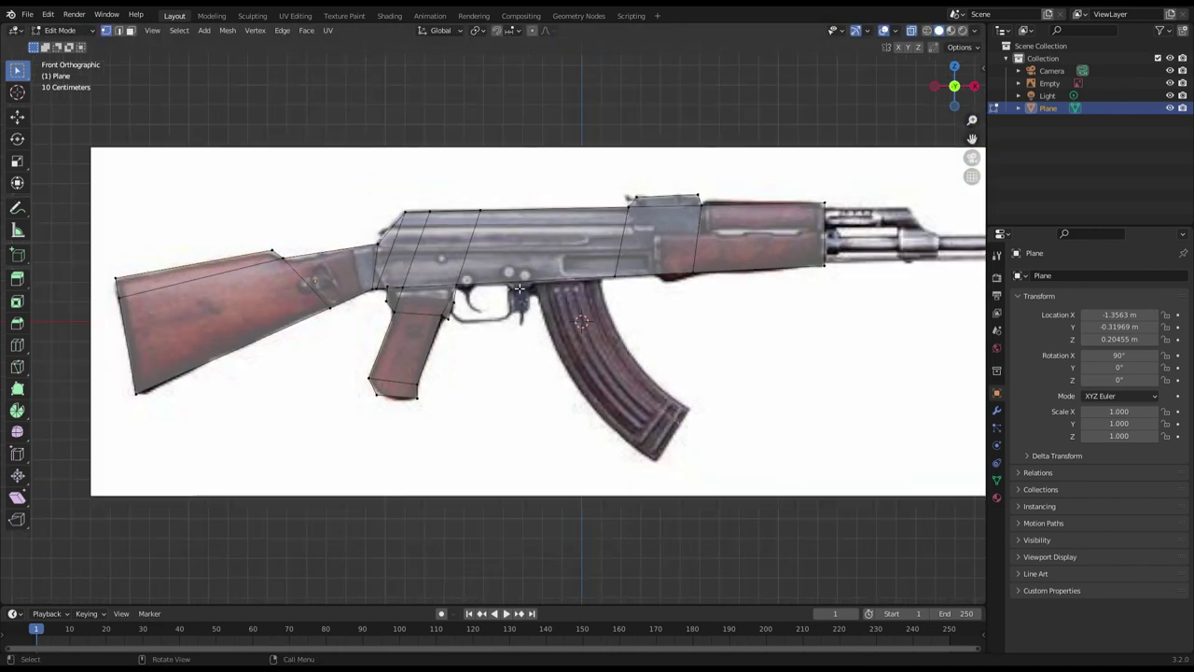
{"action": "key", "text": "ctrl+r"}
{"action": "left_click", "coordinate": [518, 272]}
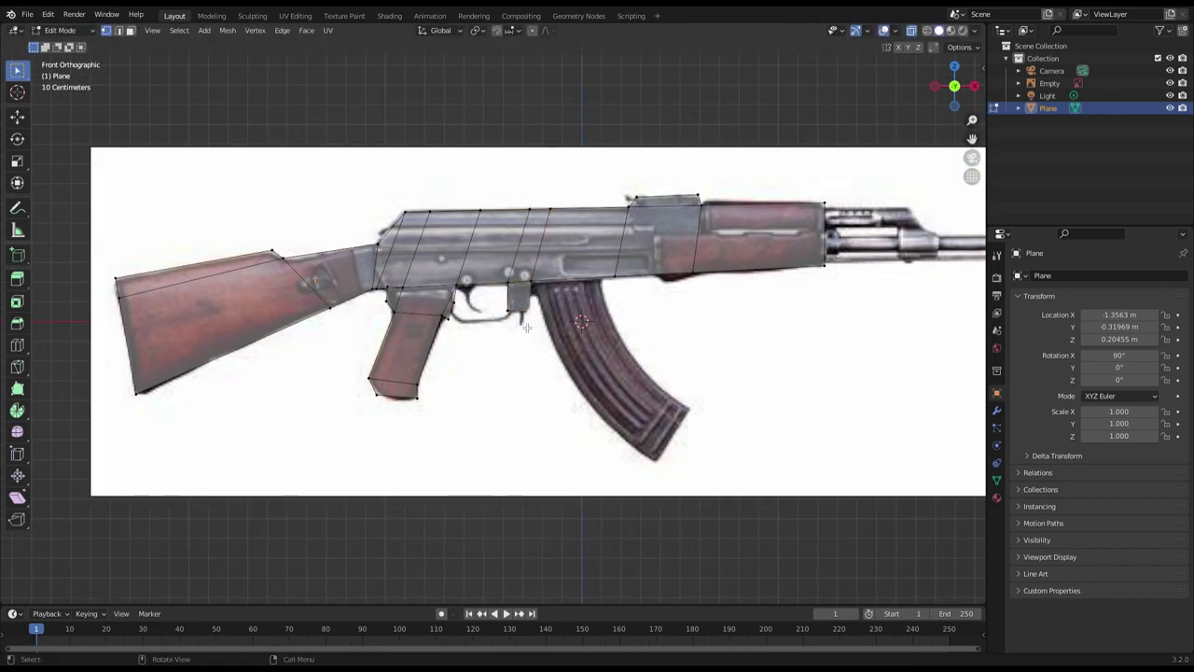
{"action": "left_click", "coordinate": [523, 315]}
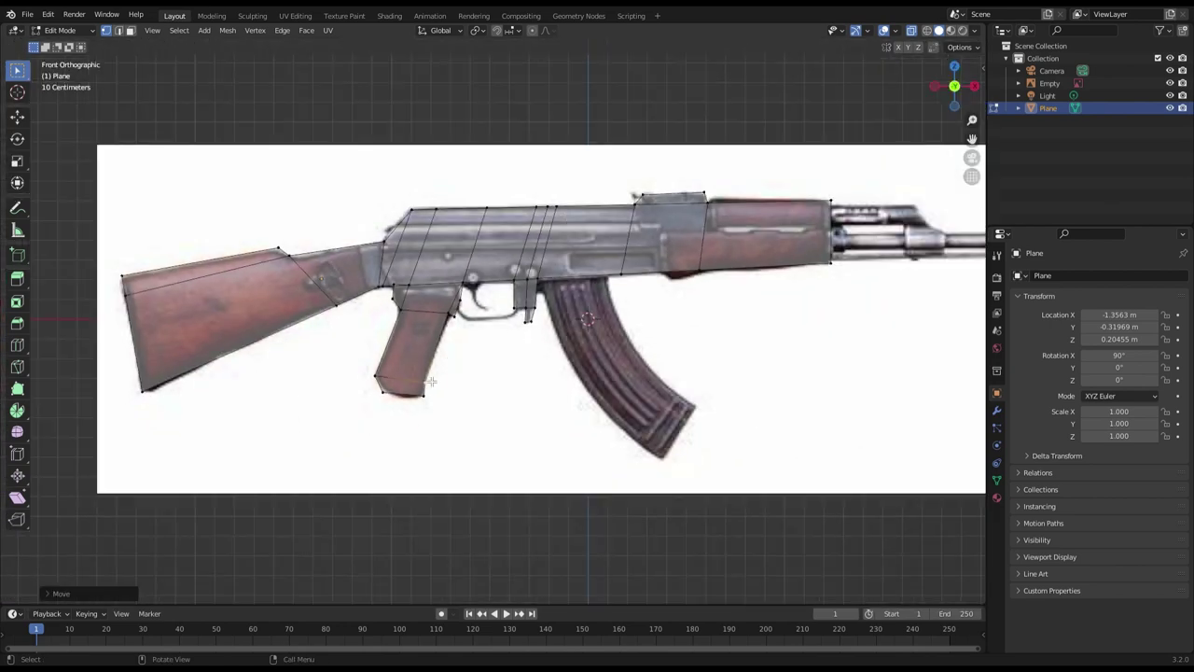
{"action": "left_click", "coordinate": [431, 382]}
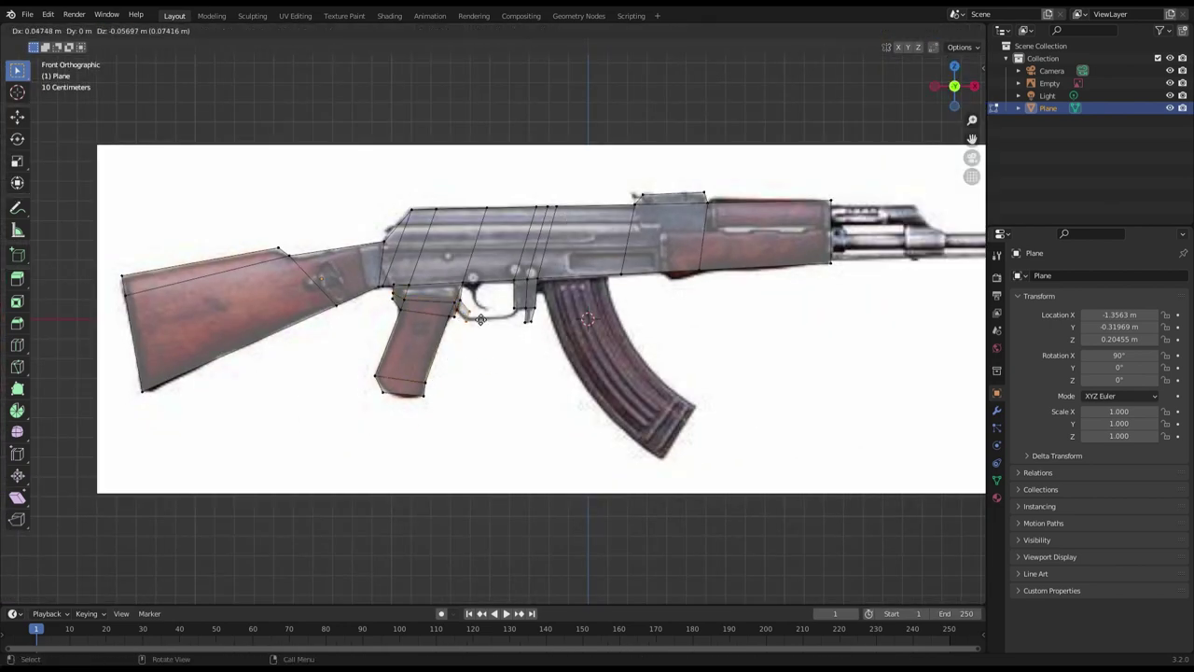
{"action": "left_click_drag", "start_coordinate": [459, 312], "coordinate": [473, 319]}
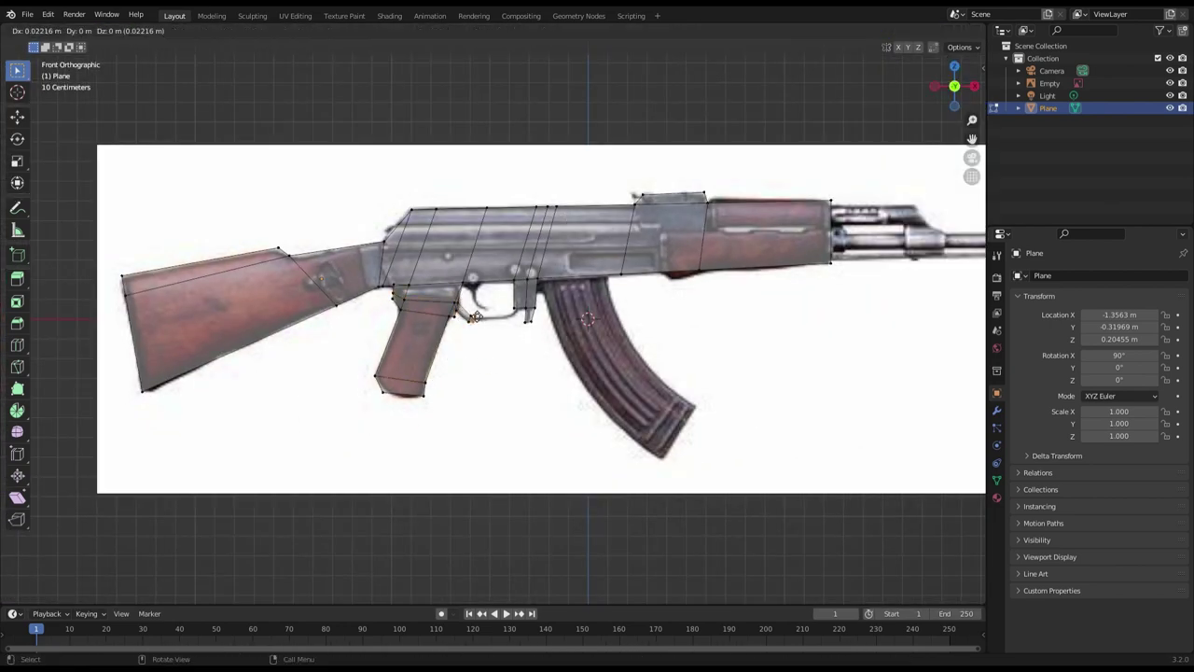
{"action": "scroll", "coordinate": [516, 366], "scroll_direction": "up", "scroll_amount": 2}
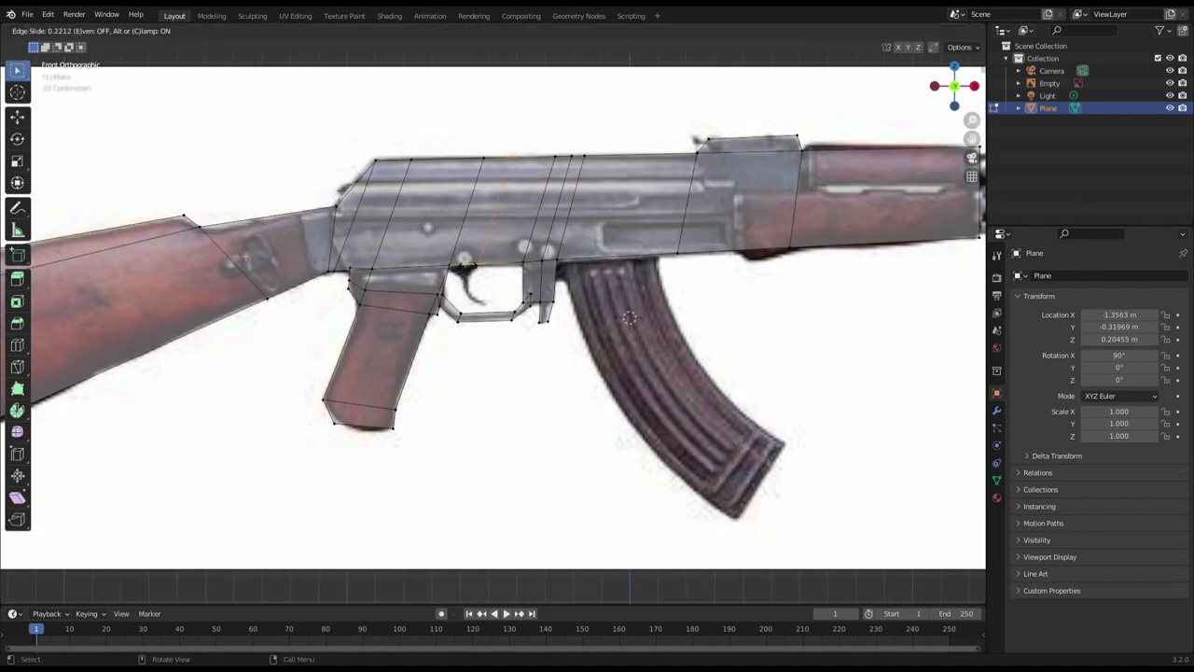
Extrude and scale trigger-guard geometry, then stretch the top edge over the gas tube
{"action": "key", "text": "e"}
{"action": "key", "text": "s"}
{"action": "left_click", "coordinate": [465, 287]}
{"action": "scroll", "coordinate": [473, 284], "scroll_direction": "down", "scroll_amount": 3}
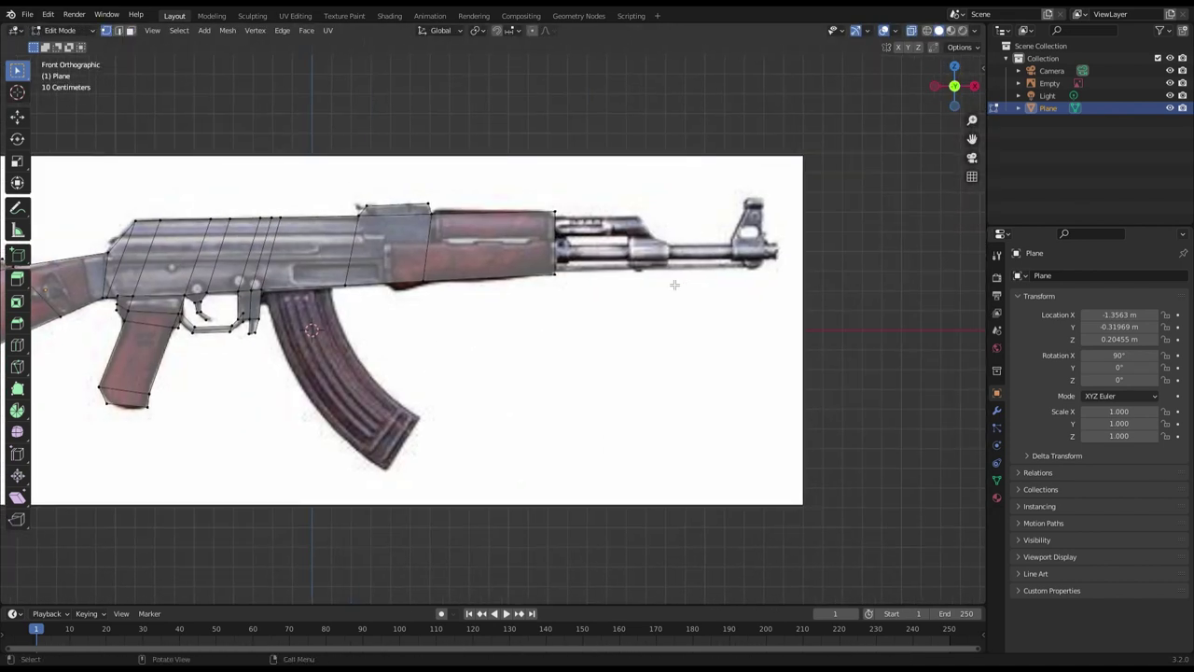
{"action": "key", "text": "g"}
{"action": "left_click", "coordinate": [557, 217]}
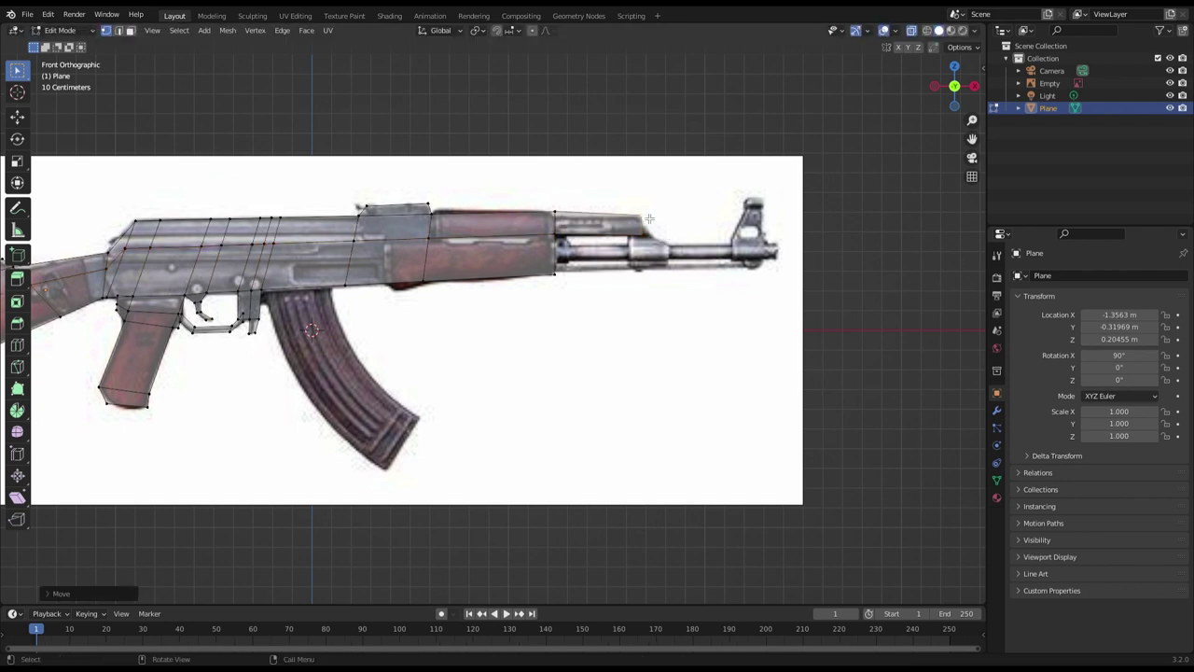
Box-select the gas tube's front vertices and move them out to the muzzle
{"action": "key", "text": "b"}
{"action": "left_click_drag", "start_coordinate": [553, 241], "coordinate": [644, 306]}
{"action": "key", "text": "g"}
{"action": "left_click", "coordinate": [566, 280]}
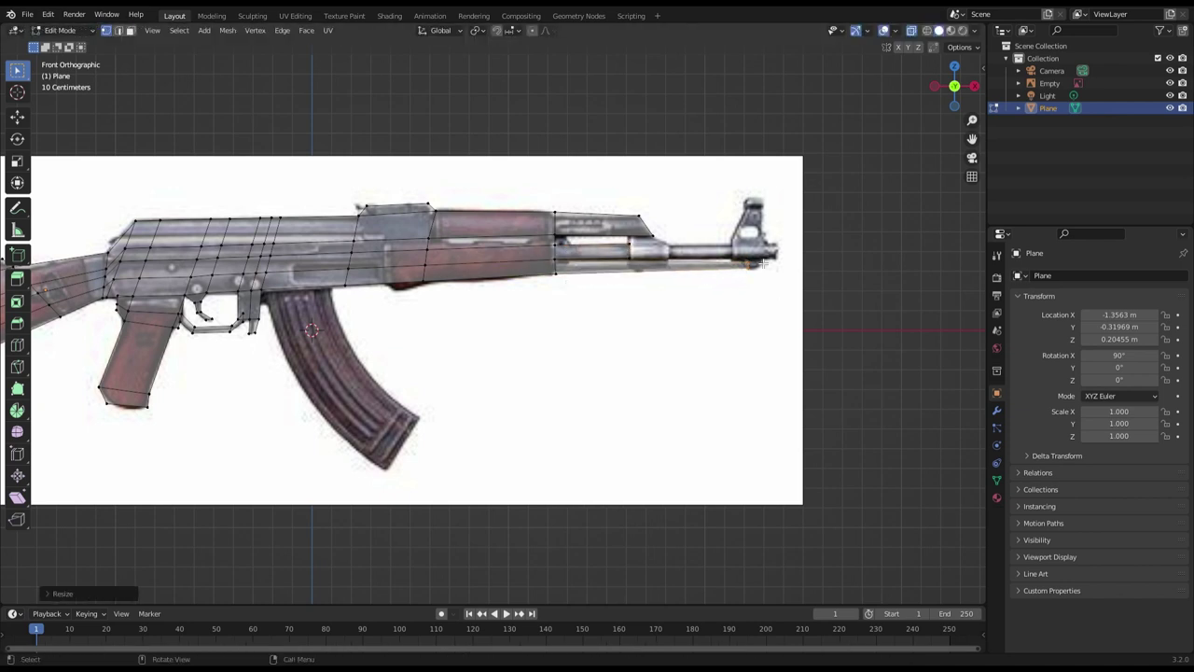
{"action": "key", "text": "g"}
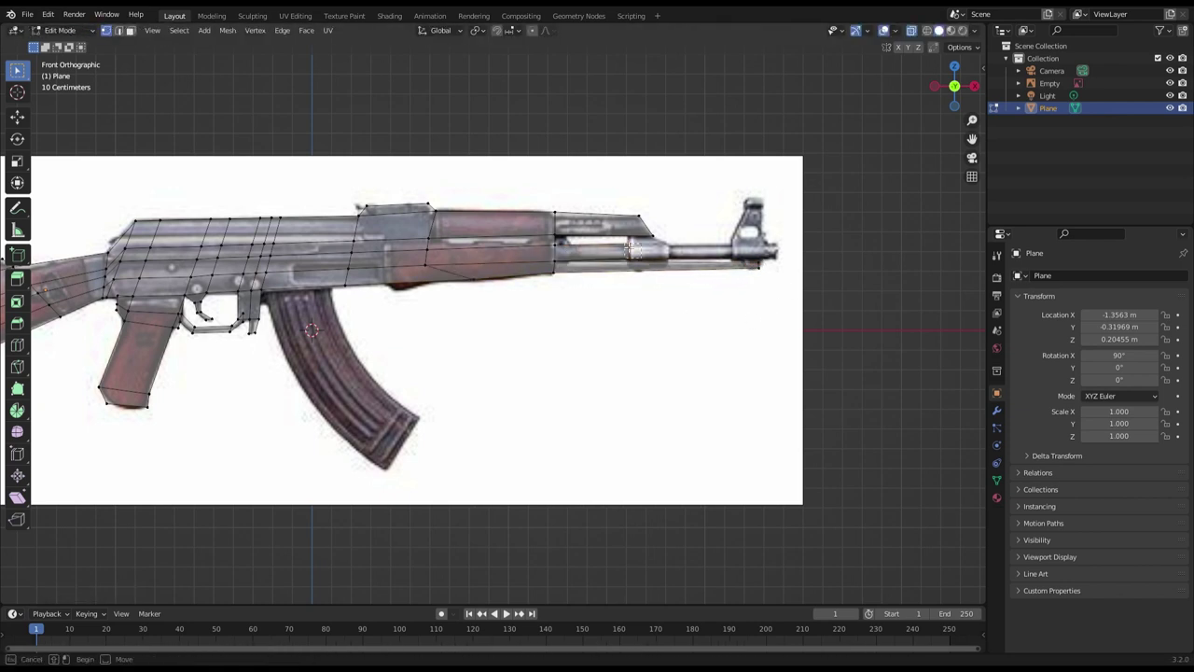
{"action": "left_click", "coordinate": [806, 256]}
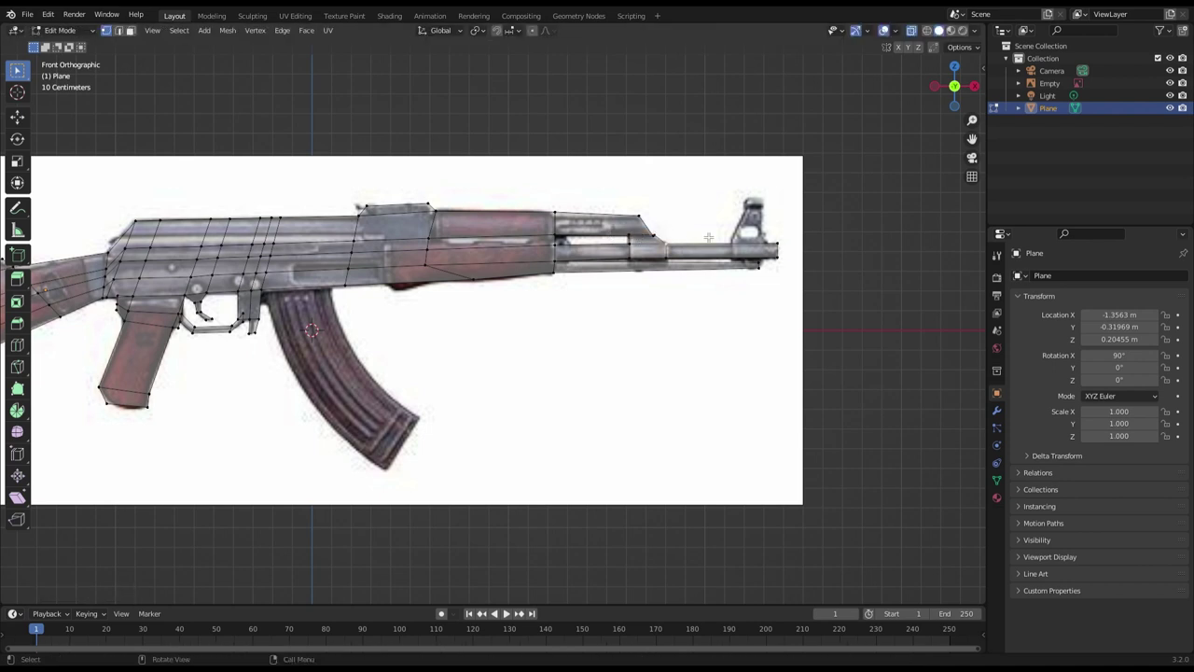
{"action": "middle_click_drag", "start_coordinate": [736, 272], "coordinate": [663, 277], "text": "shift"}
Add loop cuts near the muzzle and raise the front-sight vertices
{"action": "key", "text": "ctrl+r"}
{"action": "left_click", "coordinate": [663, 277]}
{"action": "left_click", "coordinate": [681, 250]}
{"action": "key", "text": "g"}
{"action": "left_click", "coordinate": [647, 203]}
{"action": "key", "text": "ctrl+r"}
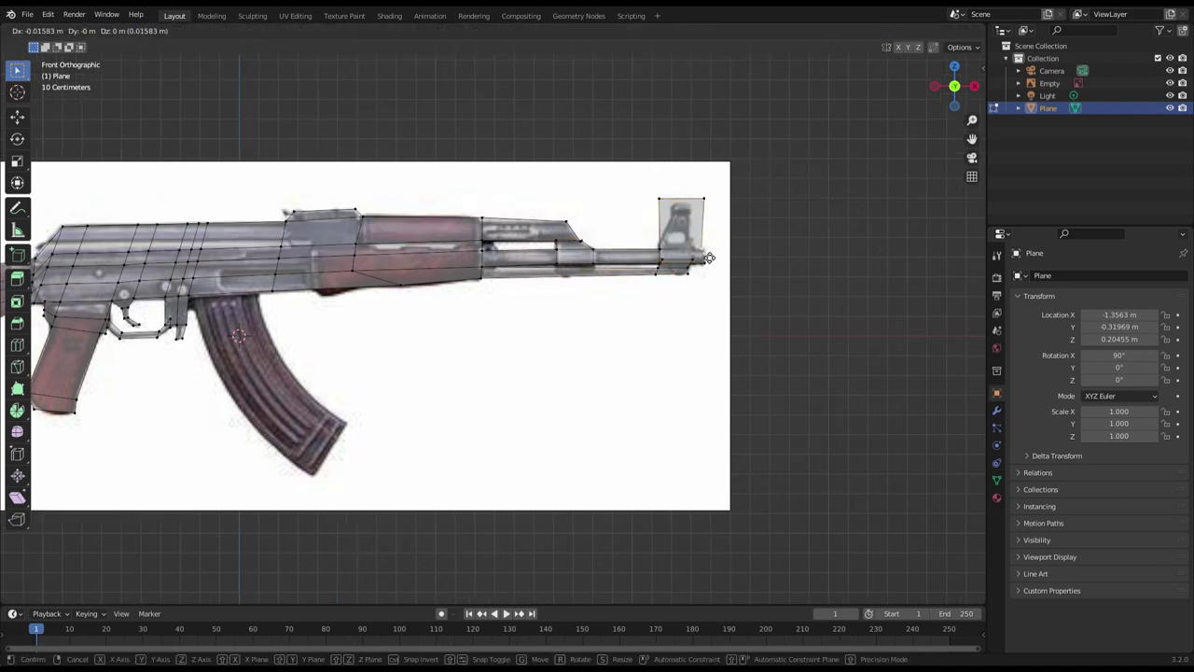
{"action": "left_click", "coordinate": [695, 250]}
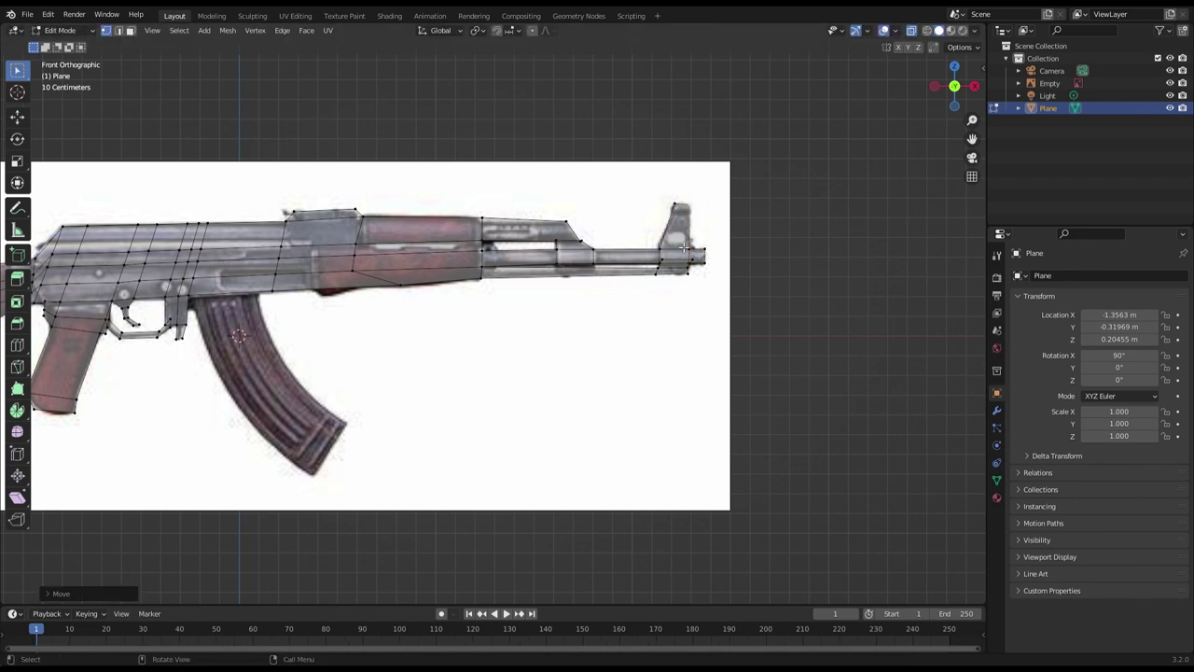
{"action": "right_click", "coordinate": [706, 243]}
{"action": "scroll", "coordinate": [653, 317], "scroll_direction": "up", "scroll_amount": 2, "text": "ctrl"}
{"action": "scroll", "coordinate": [560, 429], "scroll_direction": "up", "scroll_amount": 3, "text": "ctrl"}
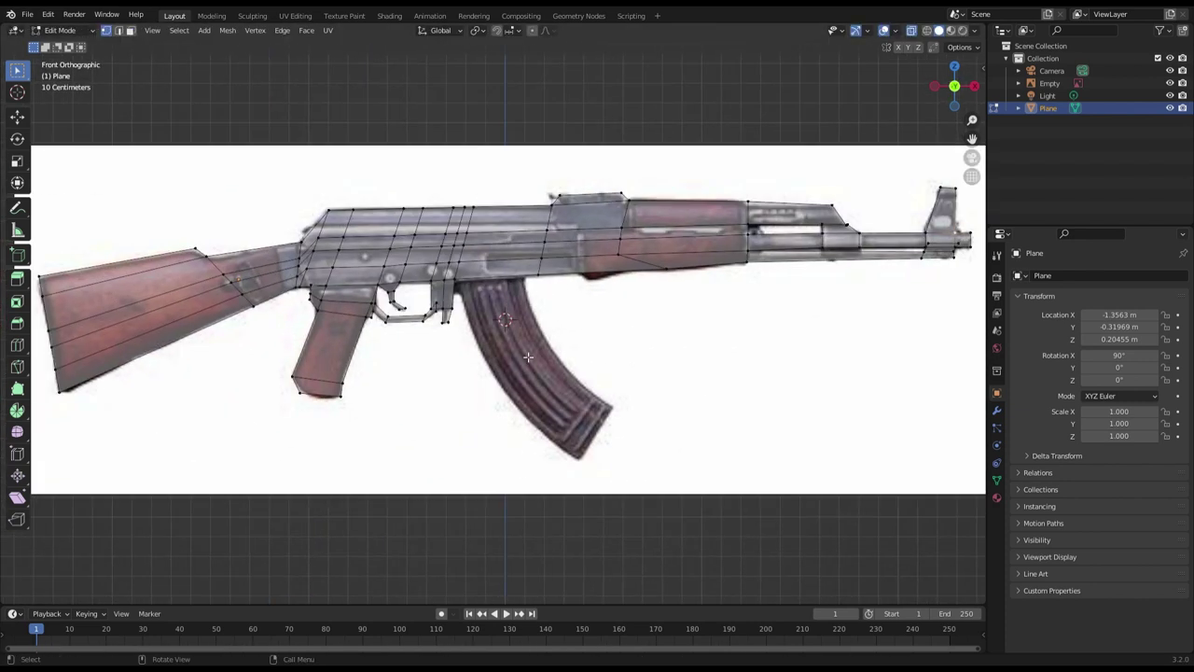
{"action": "scroll", "coordinate": [504, 448], "scroll_direction": "down", "scroll_amount": 4, "text": "ctrl"}
{"action": "scroll", "coordinate": [513, 411], "scroll_direction": "up", "scroll_amount": 1, "text": "ctrl"}
{"action": "middle_click_drag", "start_coordinate": [536, 401], "coordinate": [720, 392], "text": "shift"}
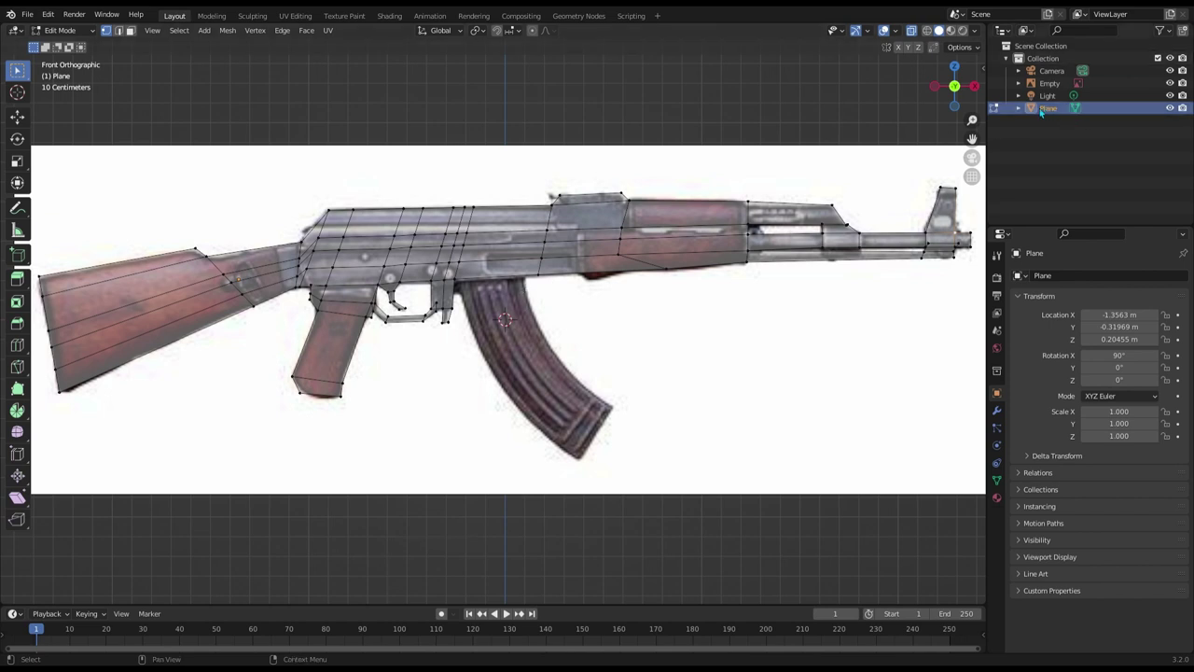
{"action": "scroll", "coordinate": [715, 370], "scroll_direction": "down", "scroll_amount": 1}
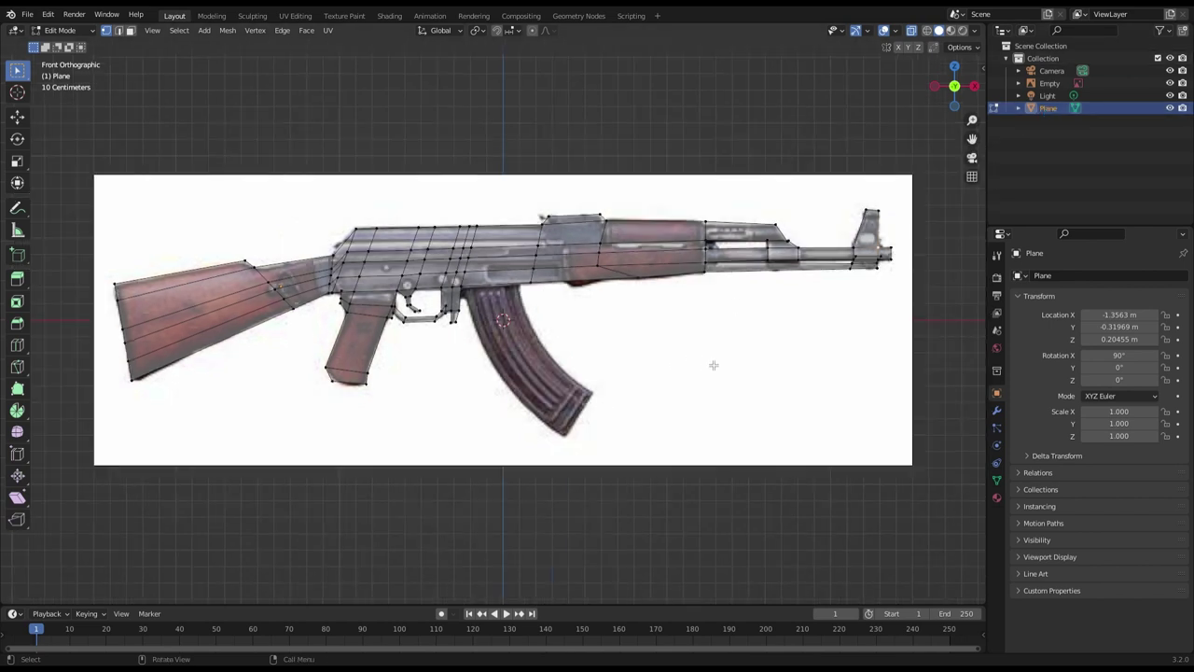
Add a plane and set its X rotation to 90°
{"action": "key", "text": "shift+a"}
{"action": "left_click", "coordinate": [675, 366]}
{"action": "middle_click_drag", "start_coordinate": [665, 362], "coordinate": [680, 365]}
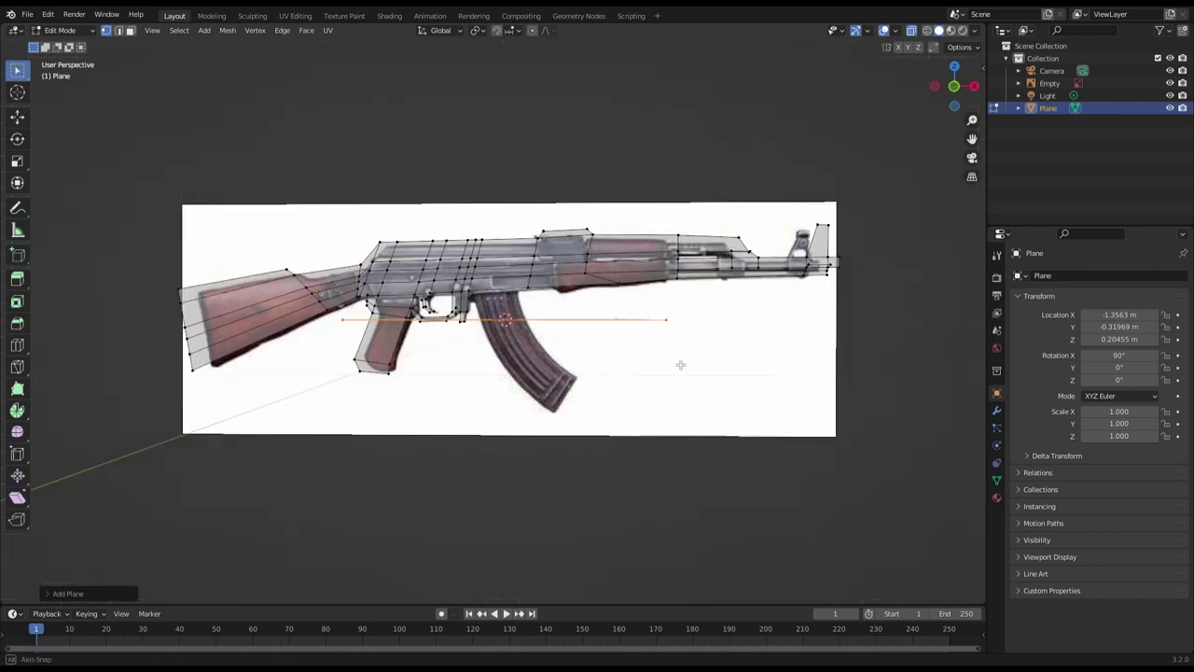
{"action": "left_click", "coordinate": [1127, 357]}
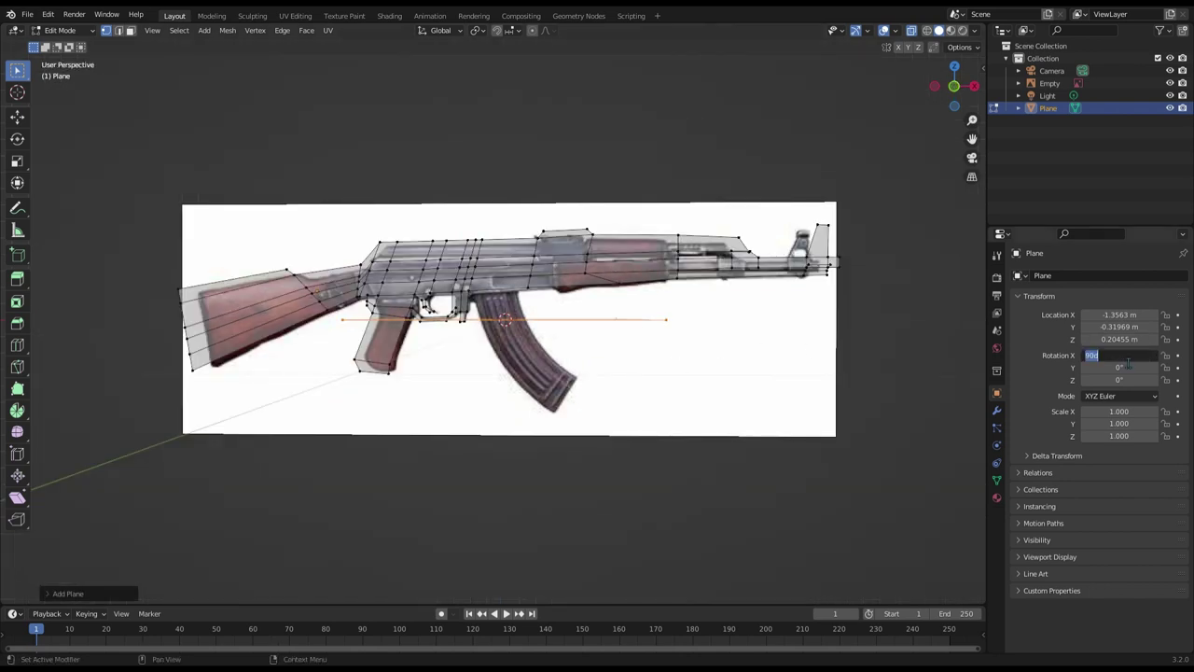
{"action": "key", "text": "Return"}
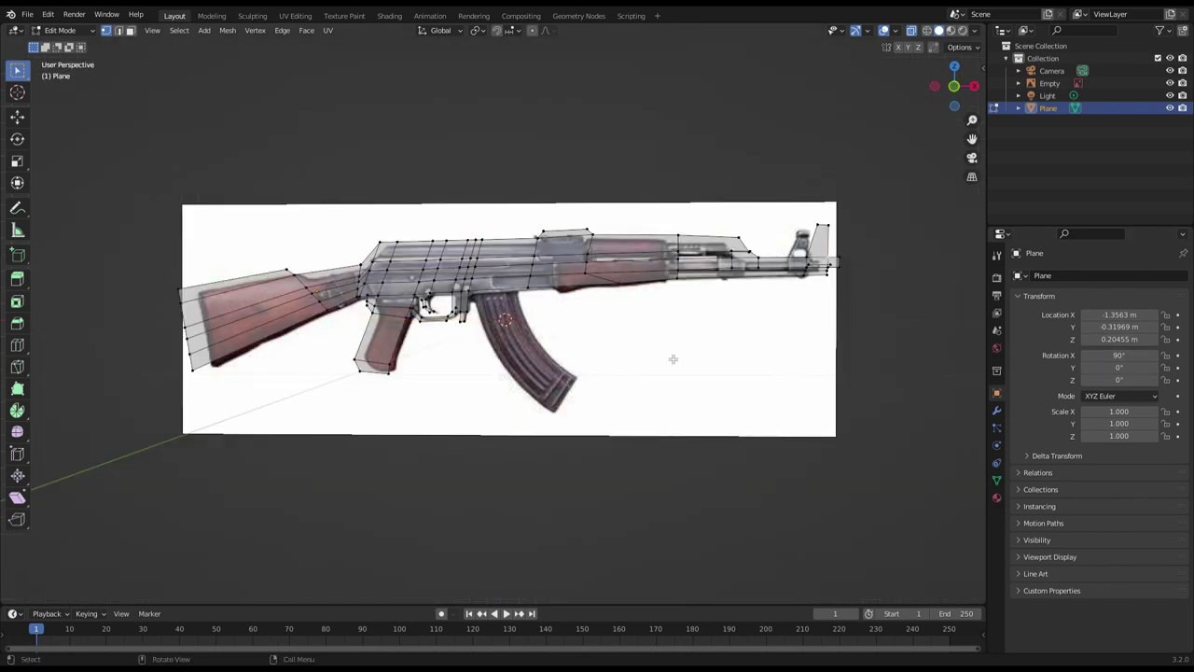
{"action": "mouse_move", "coordinate": [675, 360]}
{"action": "middle_mouse_down"}
{"action": "mouse_move", "coordinate": [632, 382]}
{"action": "mouse_move", "coordinate": [672, 371]}
{"action": "mouse_move", "coordinate": [550, 319]}
{"action": "middle_mouse_up"}
Add another plane at the 3D cursor and bring up the interaction mode list
{"action": "key", "text": "shift+a"}
{"action": "left_click", "coordinate": [636, 367]}
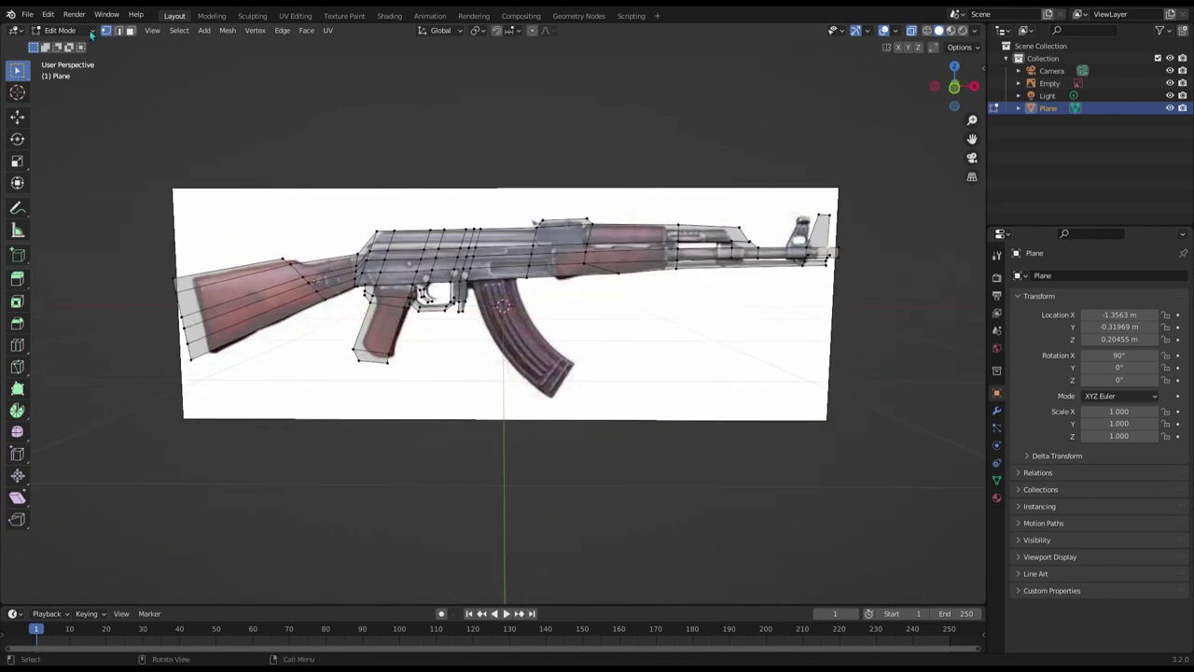
{"action": "left_click", "coordinate": [62, 29]}
In Object Mode, add a new plane rotated 90° on X so it stands upright
{"action": "left_click", "coordinate": [93, 47]}
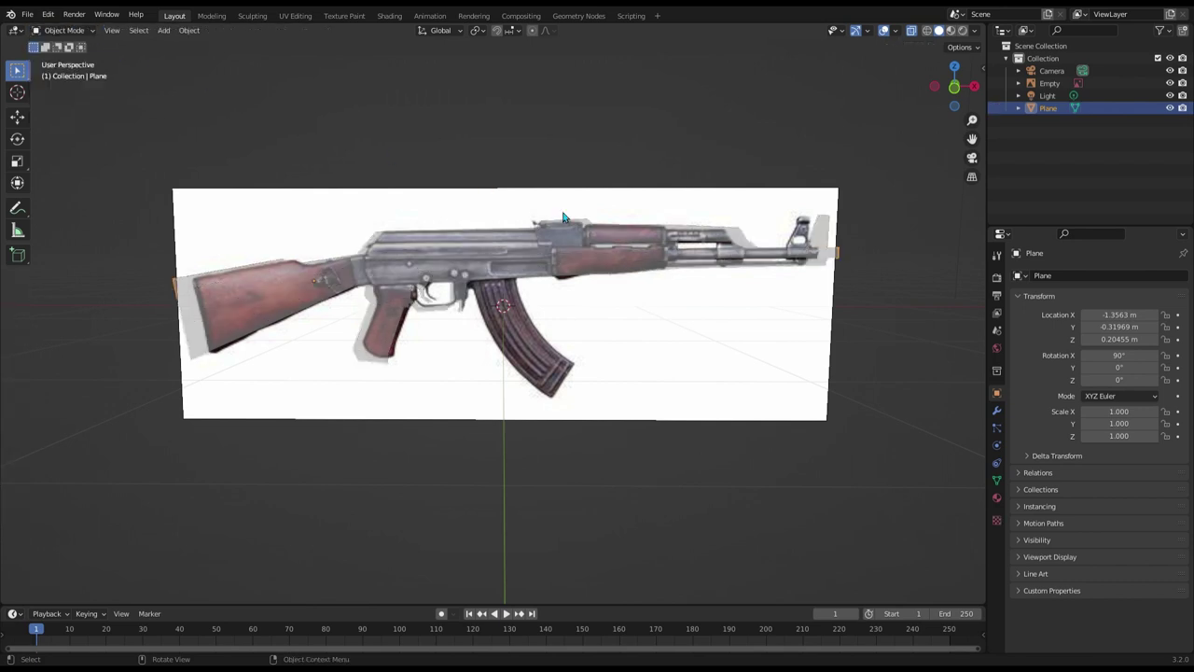
{"action": "key", "text": "shift+a"}
{"action": "mouse_move", "coordinate": [574, 245]}
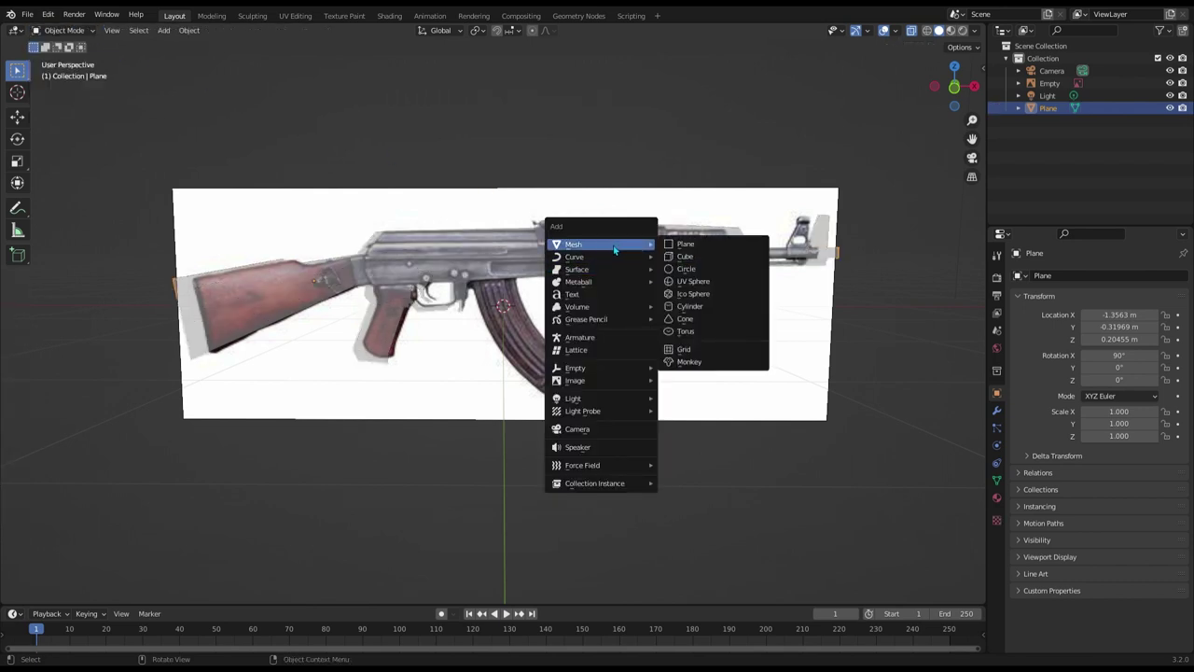
{"action": "left_click", "coordinate": [689, 247]}
{"action": "left_click", "coordinate": [1123, 357]}
{"action": "type", "text": "90"}
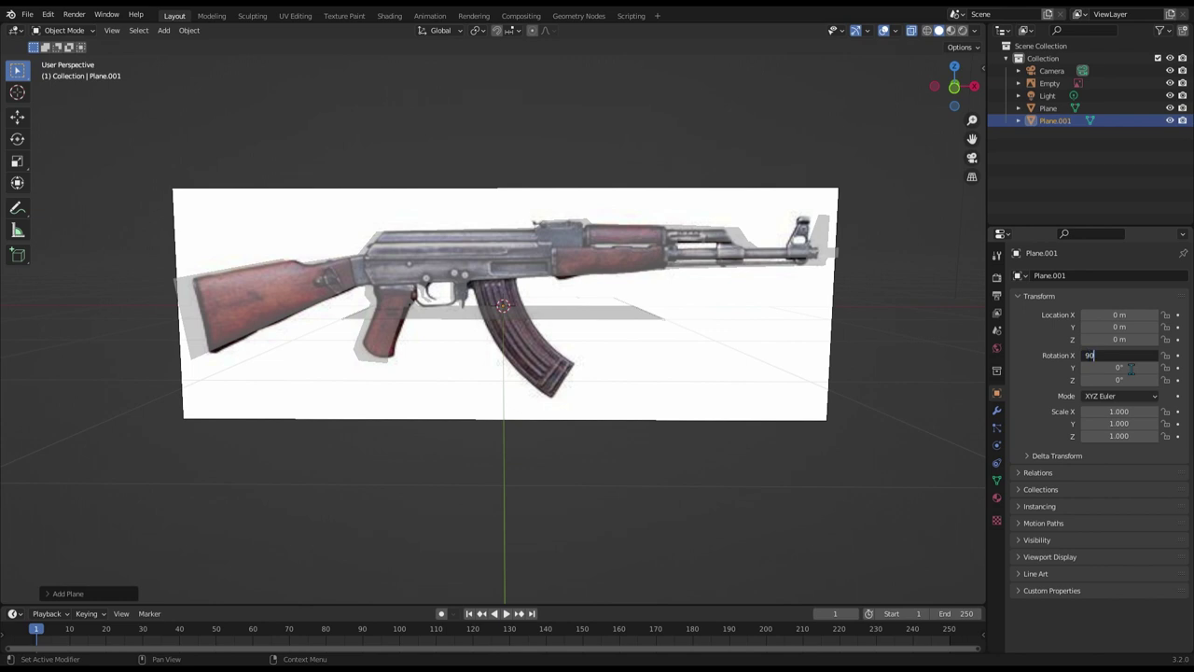
{"action": "key", "text": "Return"}
Move the plane to -0.3 m on Y, in front of the reference, and enable X-ray
{"action": "middle_click_drag", "start_coordinate": [851, 370], "coordinate": [706, 377]}
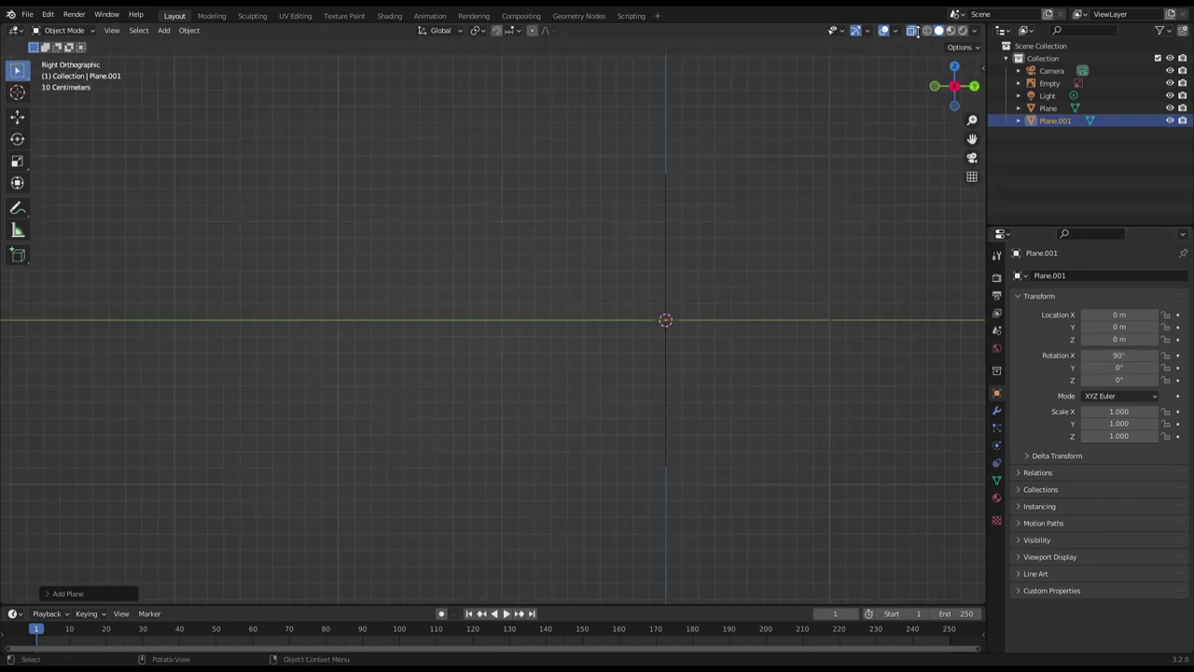
{"action": "left_click", "coordinate": [664, 305]}
{"action": "key", "text": "g"}
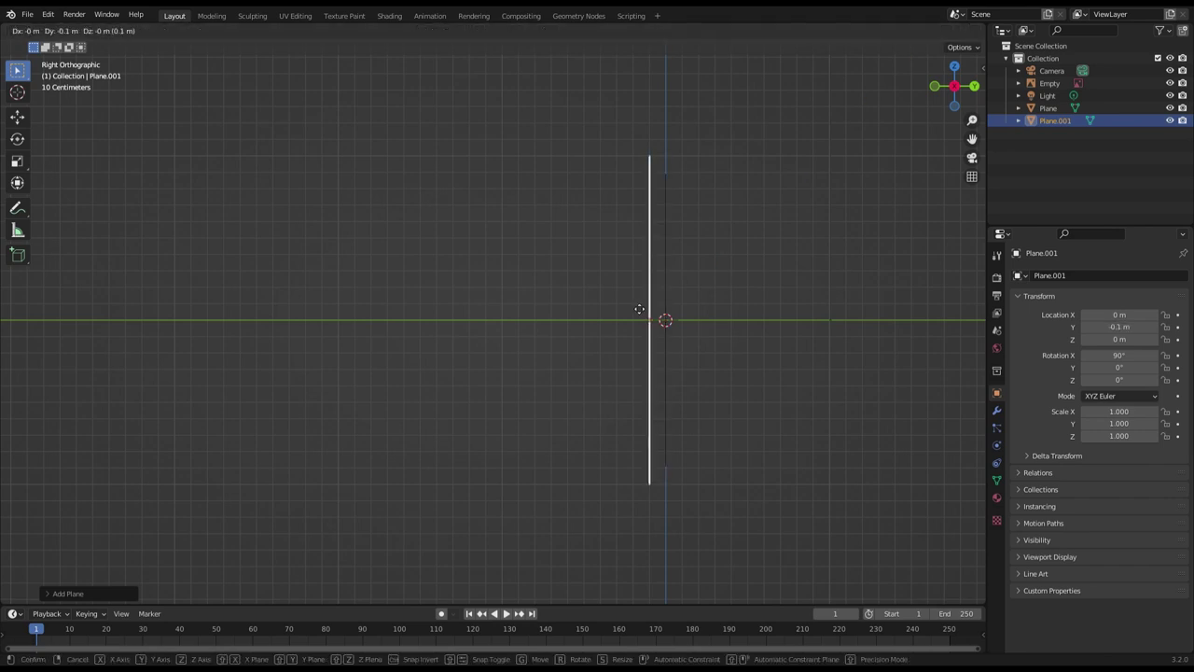
{"action": "left_click", "coordinate": [618, 304]}
{"action": "mouse_move", "coordinate": [618, 304]}
{"action": "middle_mouse_down"}
{"action": "mouse_move", "coordinate": [654, 319]}
{"action": "mouse_move", "coordinate": [601, 325]}
{"action": "middle_mouse_up"}
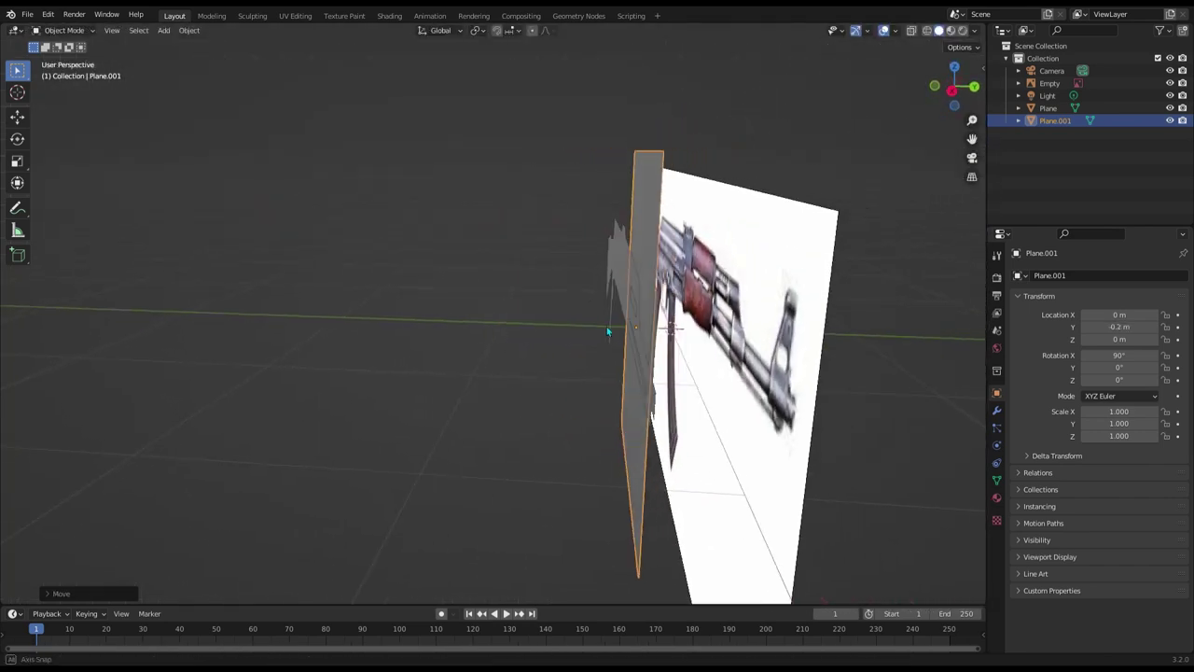
{"action": "key", "text": "g"}
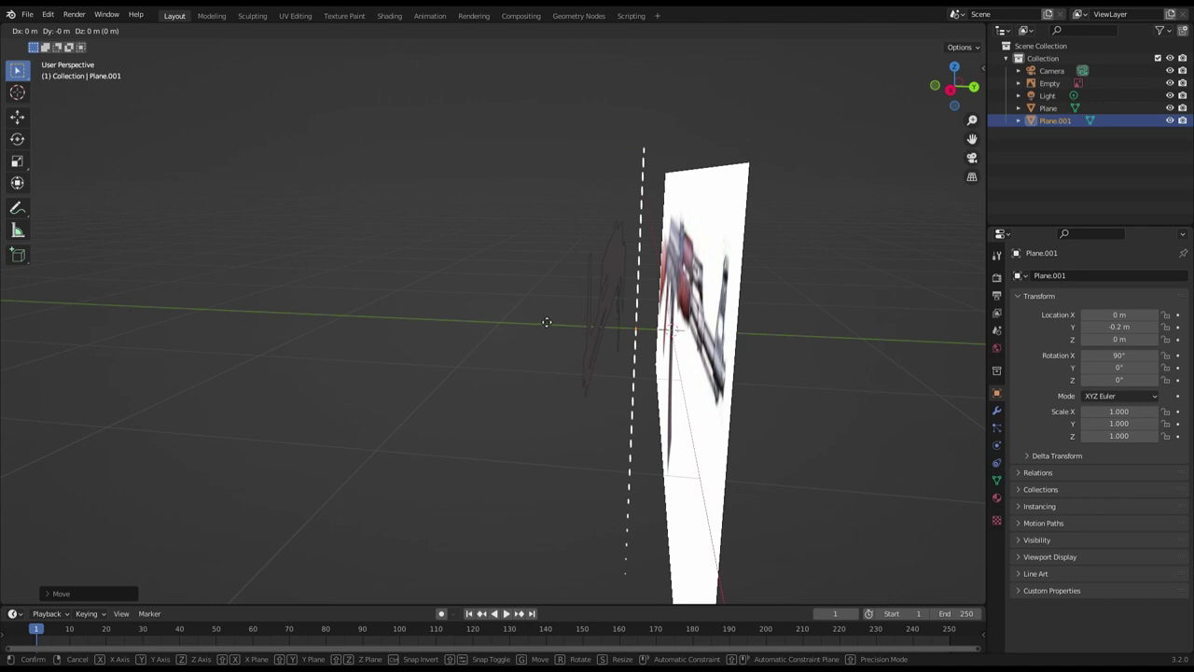
{"action": "key", "text": "KP_6"}
{"action": "key", "text": "KP_3"}
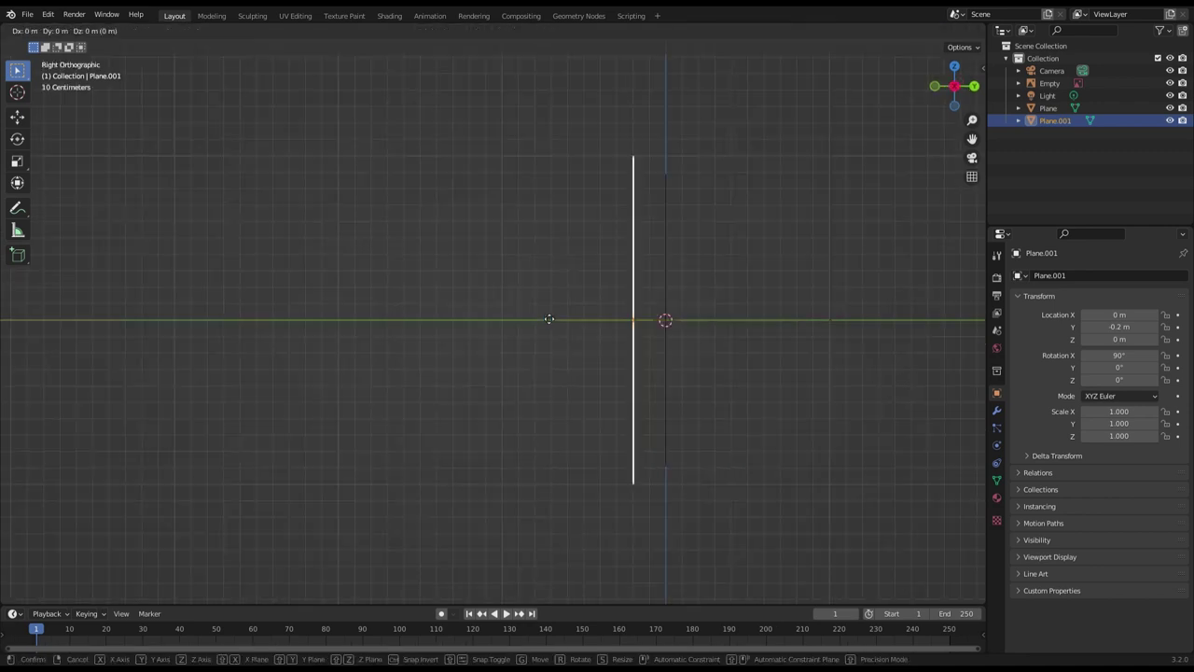
{"action": "left_click", "coordinate": [532, 317]}
{"action": "mouse_move", "coordinate": [532, 317]}
{"action": "middle_mouse_down"}
{"action": "mouse_move", "coordinate": [520, 338]}
{"action": "mouse_move", "coordinate": [697, 318]}
{"action": "middle_mouse_up"}
{"action": "left_click", "coordinate": [911, 30]}
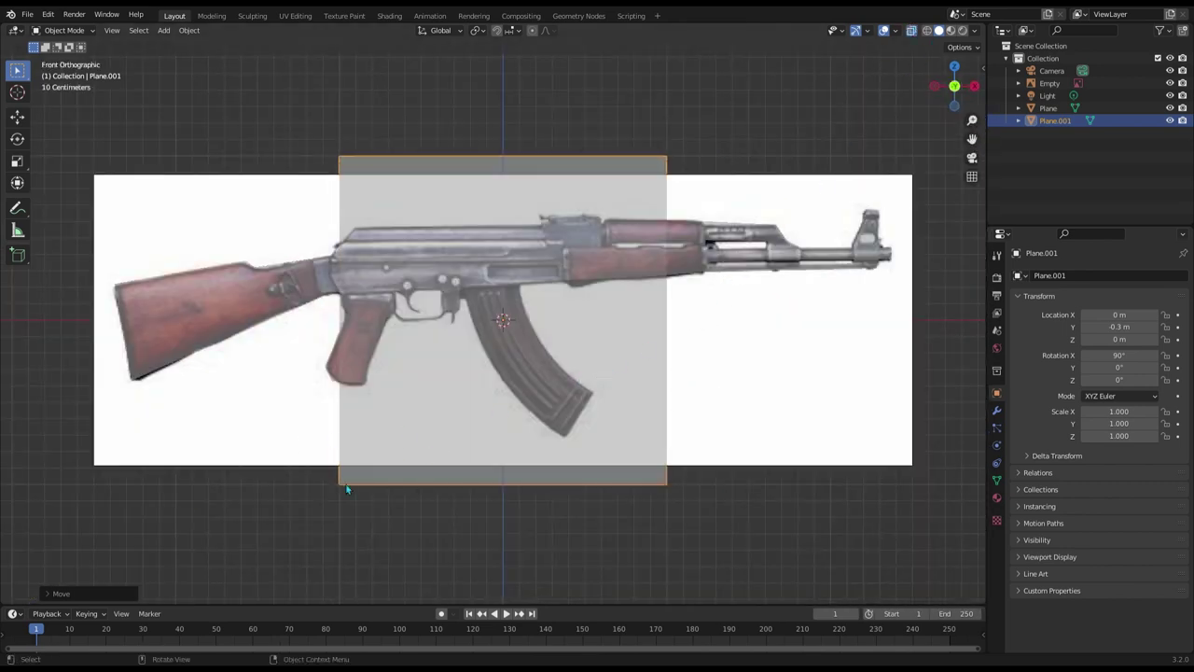
In Edit Mode, place the plane over the magazine and merge its bottom corners into a triangle
{"action": "left_click", "coordinate": [38, 30]}
{"action": "left_click", "coordinate": [66, 54]}
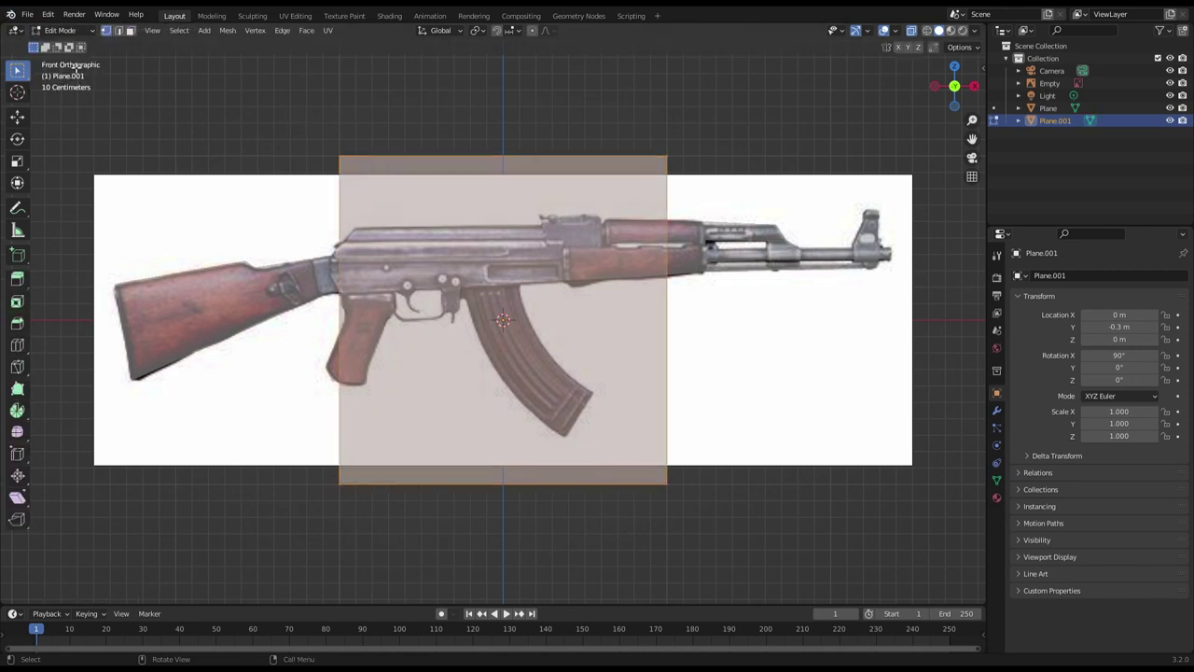
{"action": "scroll", "coordinate": [452, 505], "scroll_direction": "up", "scroll_amount": 2}
{"action": "scroll", "coordinate": [508, 477], "scroll_direction": "down", "scroll_amount": 1}
{"action": "key", "text": "g"}
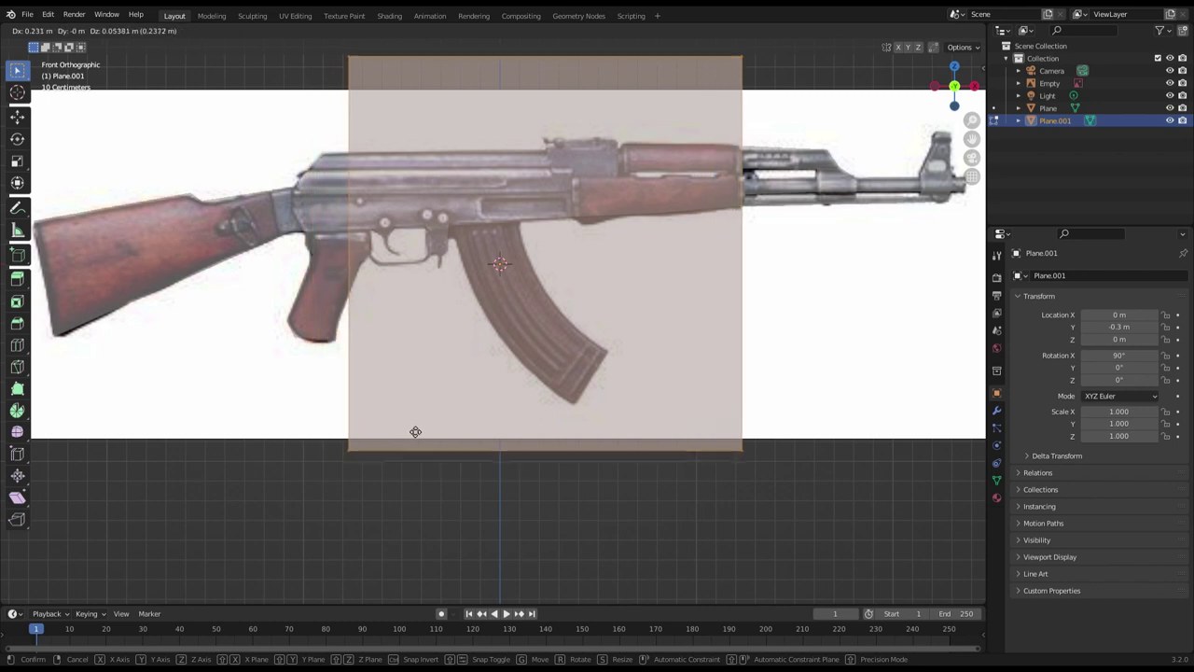
{"action": "left_click", "coordinate": [456, 401]}
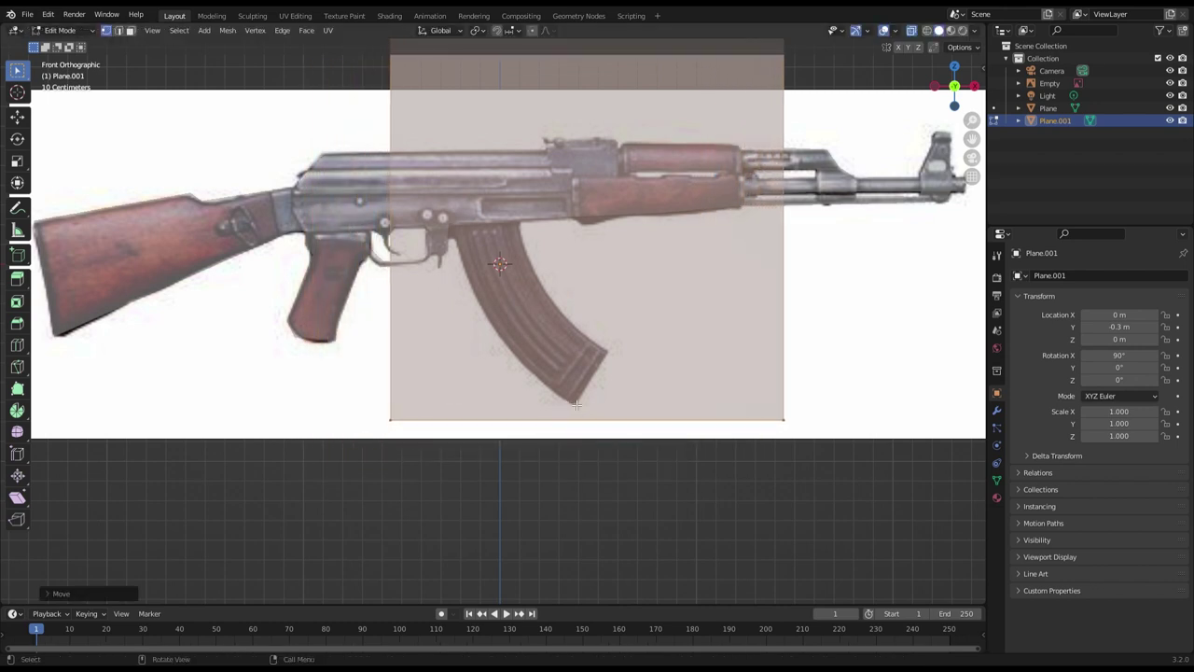
{"action": "key", "text": "alt+a"}
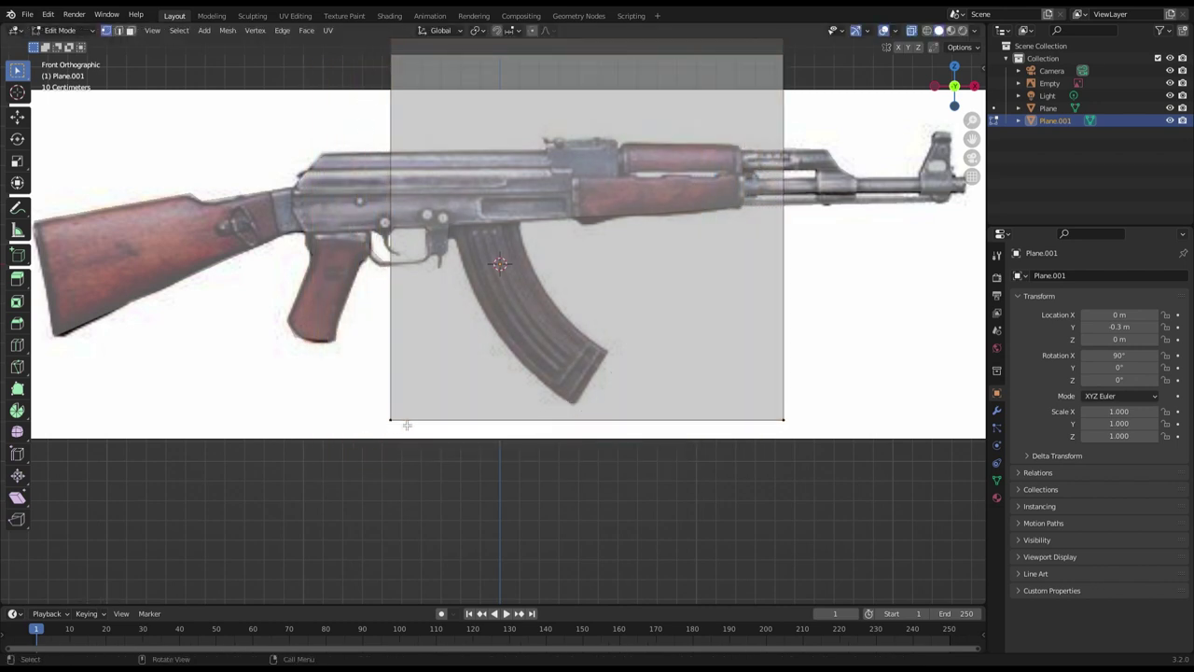
{"action": "left_click", "coordinate": [391, 420]}
{"action": "key", "text": "g"}
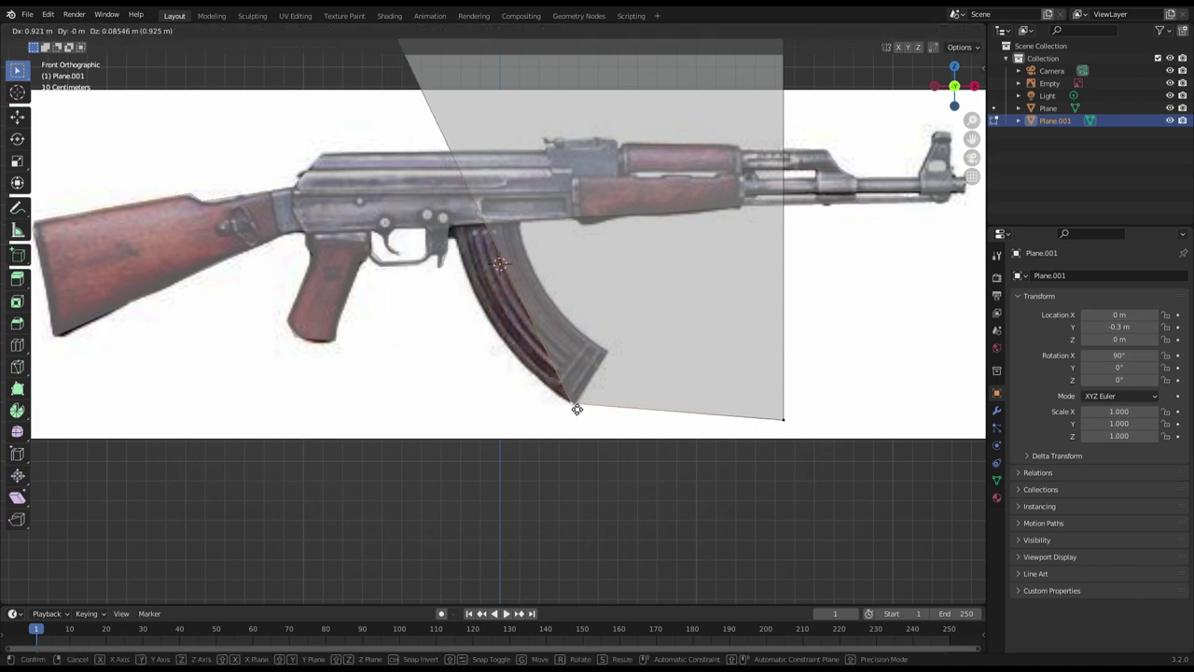
{"action": "left_click", "coordinate": [575, 408]}
{"action": "left_click", "coordinate": [783, 419]}
{"action": "key", "text": "g"}
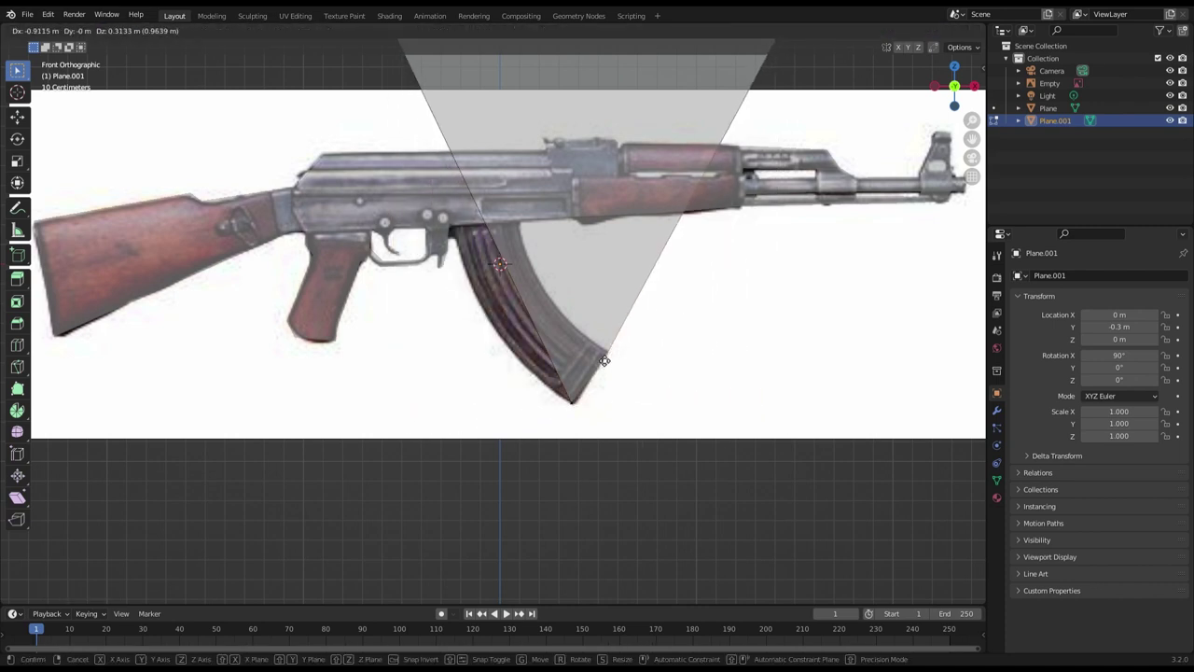
{"action": "left_click", "coordinate": [579, 404]}
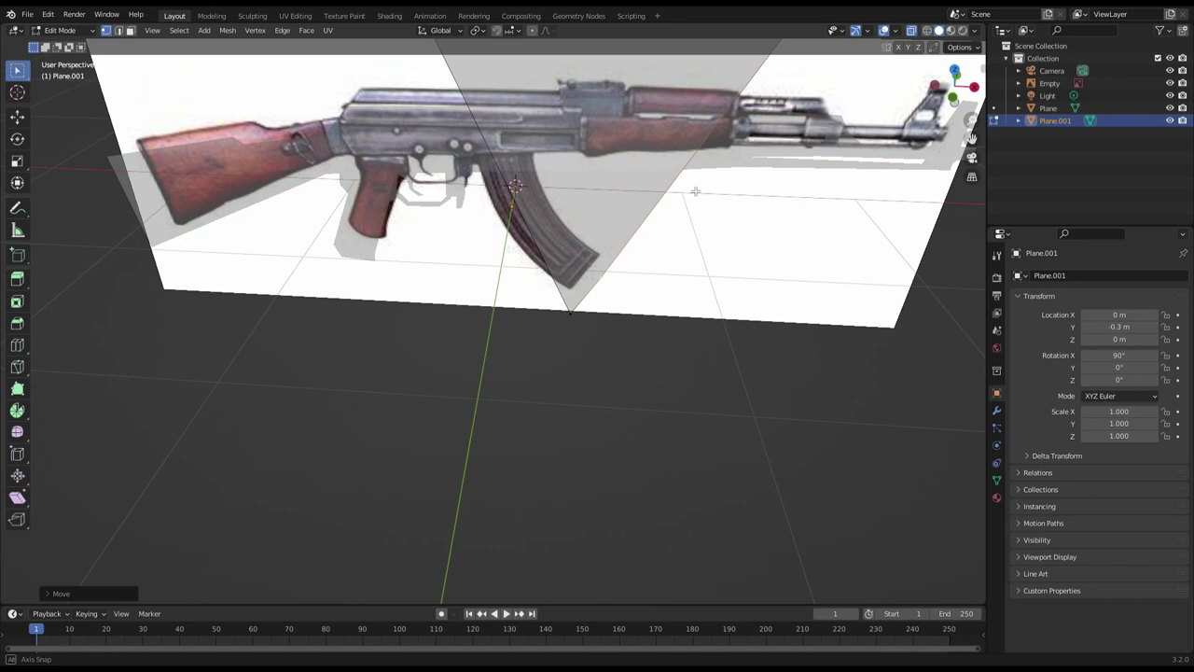
Move the top vertex along the magazine edge and extrude the top edge to the magazine top
{"action": "middle_click_drag", "start_coordinate": [615, 359], "coordinate": [682, 195]}
{"action": "left_click", "coordinate": [713, 167]}
{"action": "key", "text": "g"}
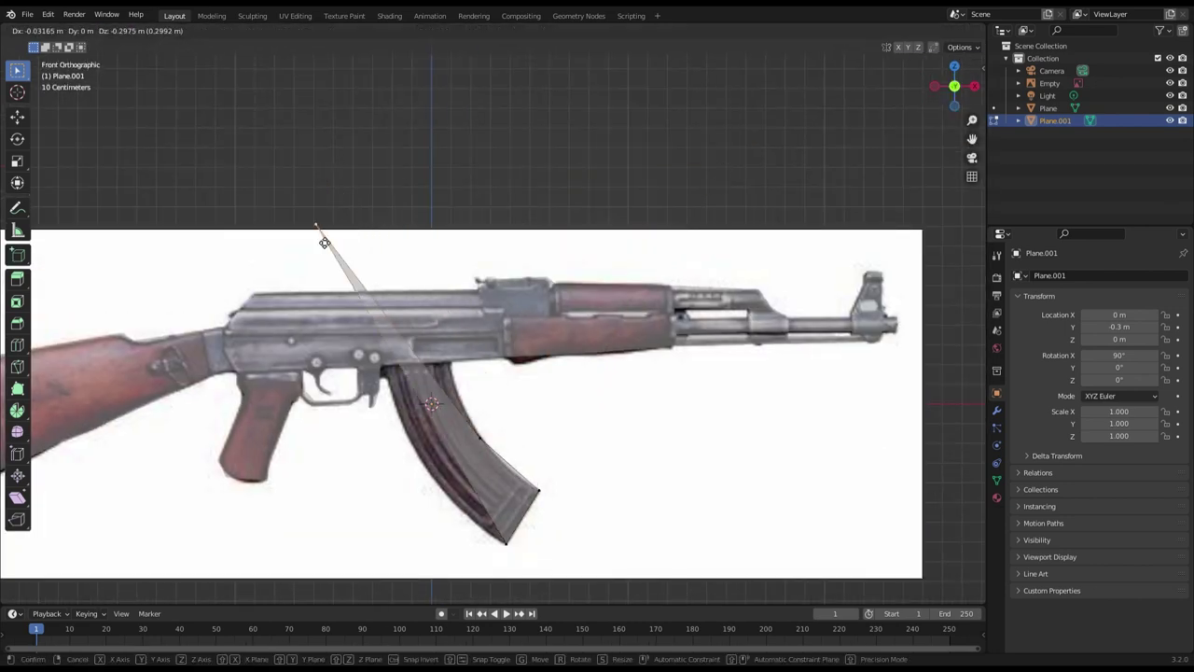
{"action": "left_click", "coordinate": [438, 488]}
{"action": "middle_click_drag", "start_coordinate": [437, 488], "coordinate": [462, 414], "text": "shift"}
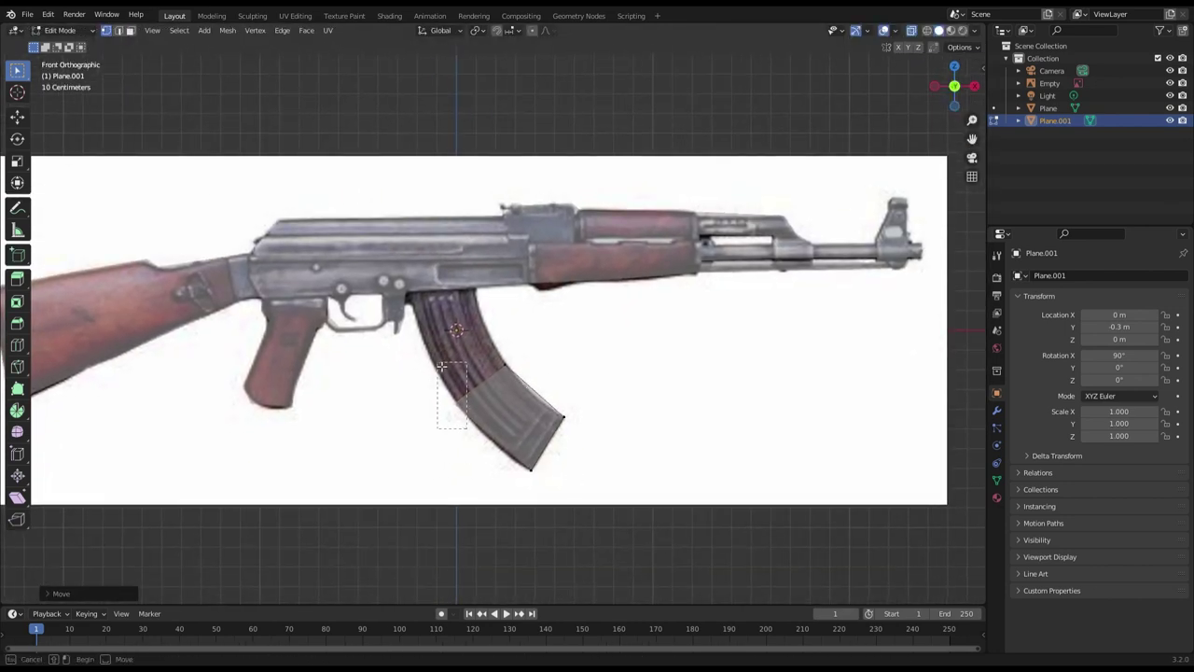
{"action": "left_click_drag", "start_coordinate": [417, 445], "coordinate": [519, 322]}
{"action": "key", "text": "e"}
{"action": "left_click", "coordinate": [429, 324]}
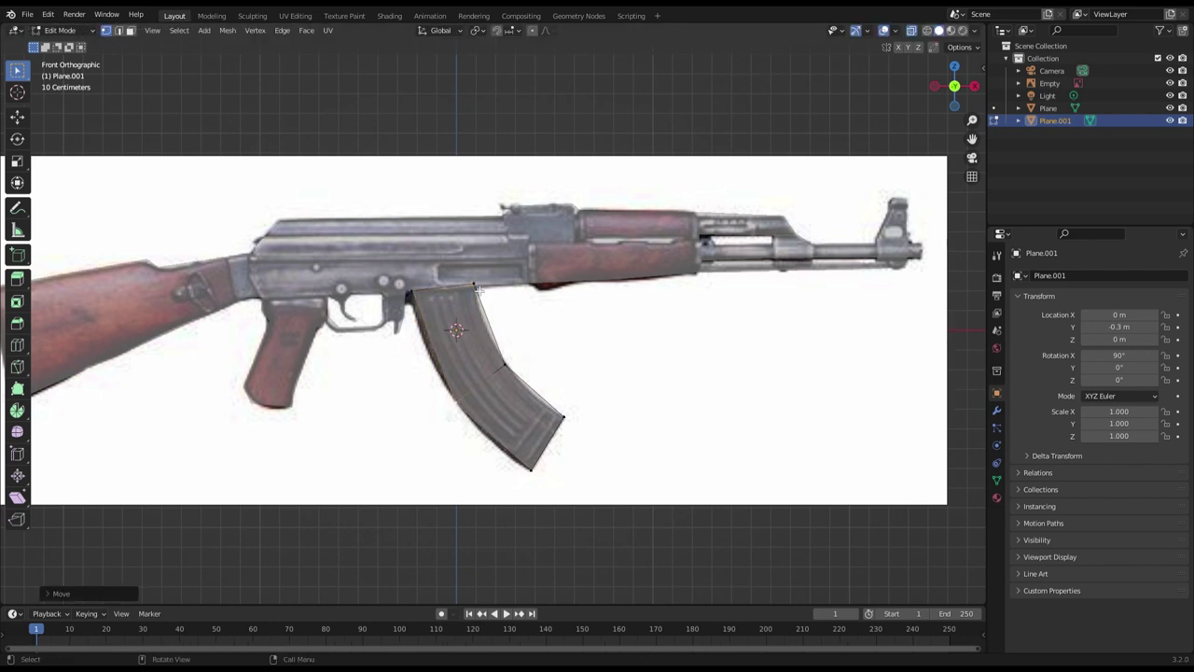
{"action": "key", "text": "g"}
{"action": "left_click", "coordinate": [484, 300]}
Add a centred loop cut, bend it along the magazine curve, deselect, and orbit to side view
{"action": "key", "text": "ctrl+r"}
{"action": "left_click", "coordinate": [459, 341]}
{"action": "right_click", "coordinate": [459, 341]}
{"action": "key", "text": "g"}
{"action": "left_click", "coordinate": [512, 330]}
{"action": "key", "text": "g"}
{"action": "left_click", "coordinate": [441, 338]}
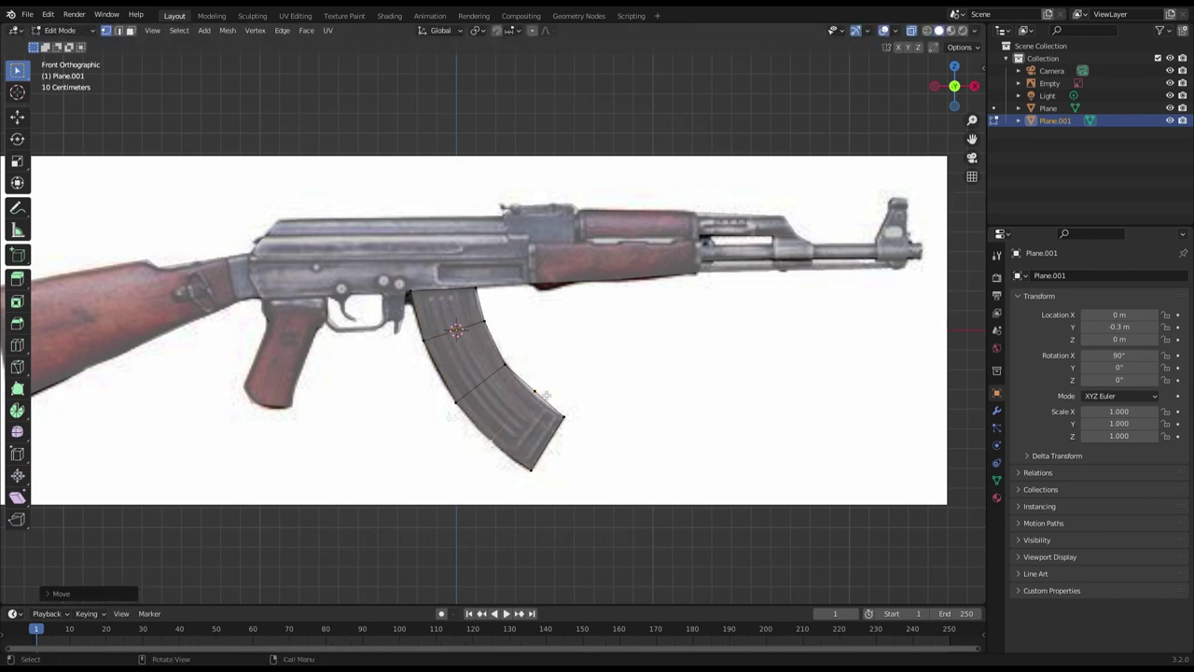
{"action": "left_click", "coordinate": [583, 386]}
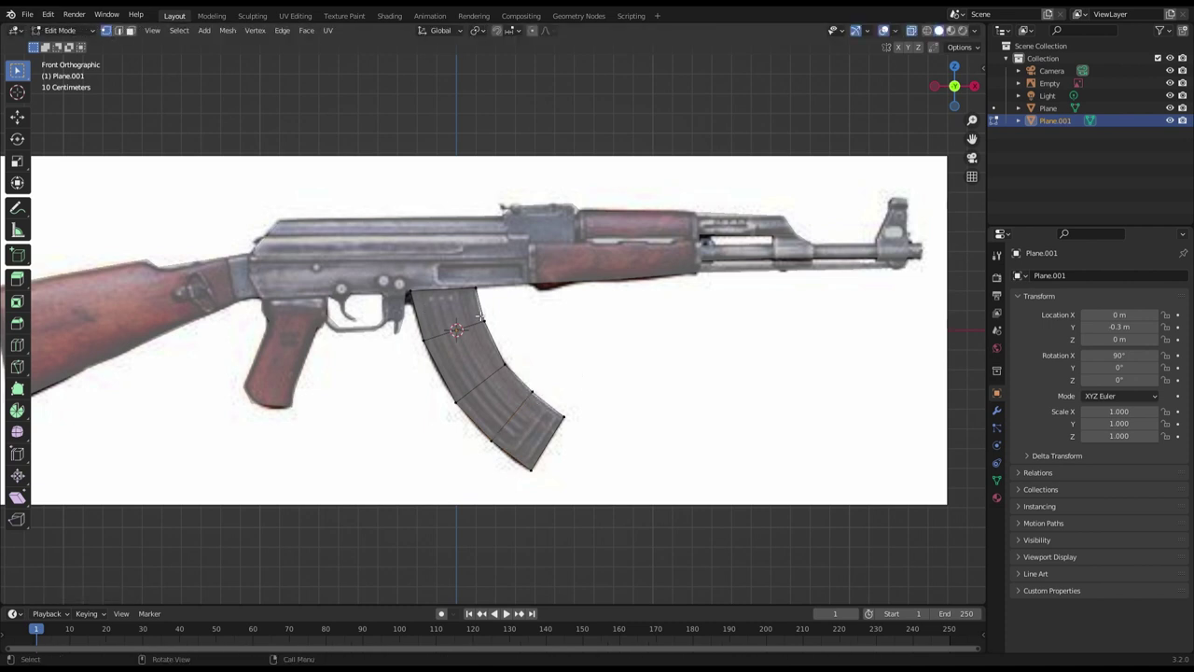
{"action": "scroll", "coordinate": [657, 364], "scroll_direction": "down", "scroll_amount": 1}
{"action": "scroll", "coordinate": [654, 374], "scroll_direction": "down", "scroll_amount": 1}
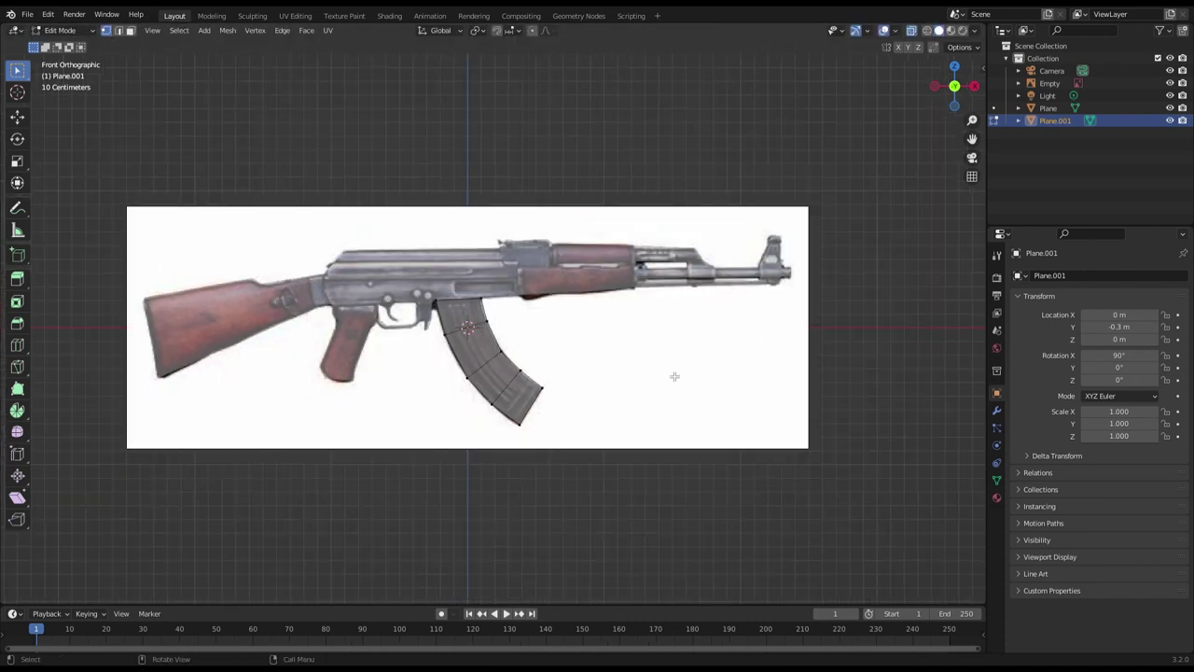
{"action": "middle_click_drag", "start_coordinate": [690, 374], "coordinate": [661, 374]}
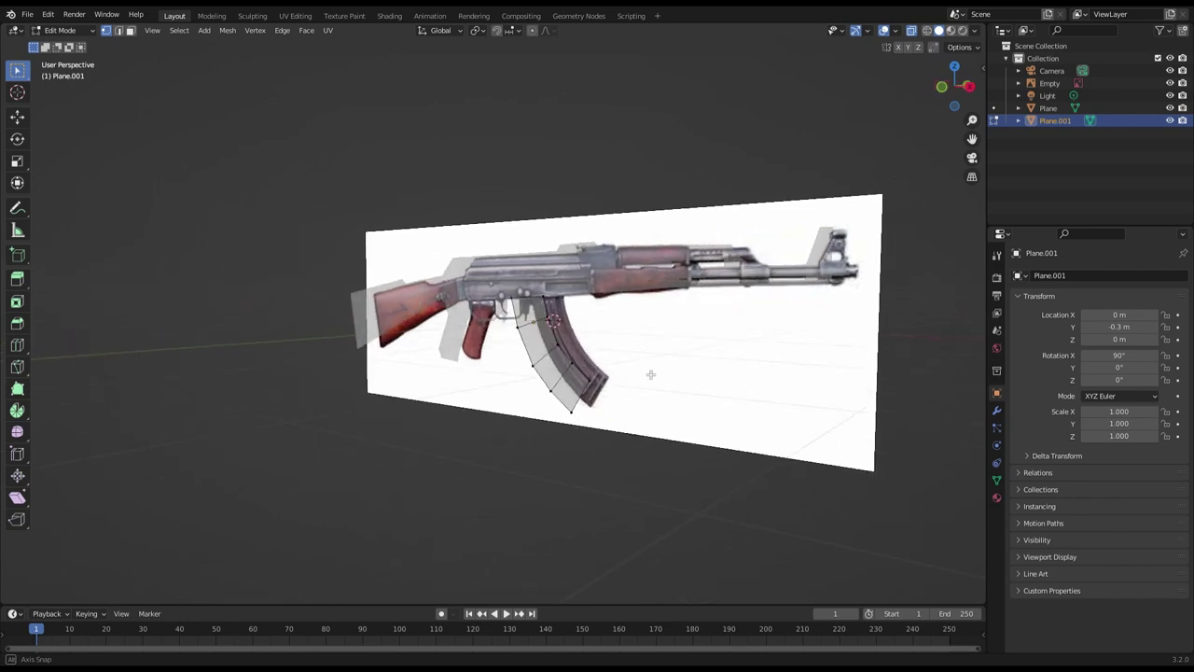
{"action": "middle_click_drag", "start_coordinate": [661, 374], "coordinate": [555, 371]}
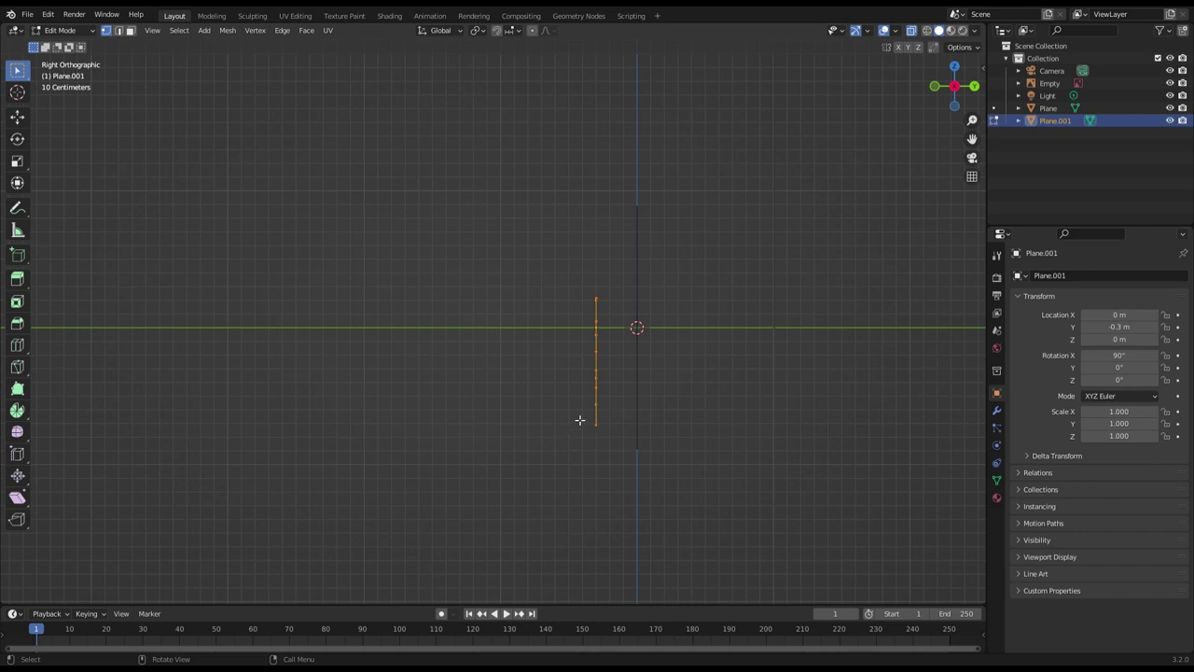
Extrude the magazine outline faces along their normal to give it thickness
{"action": "key", "text": "e"}
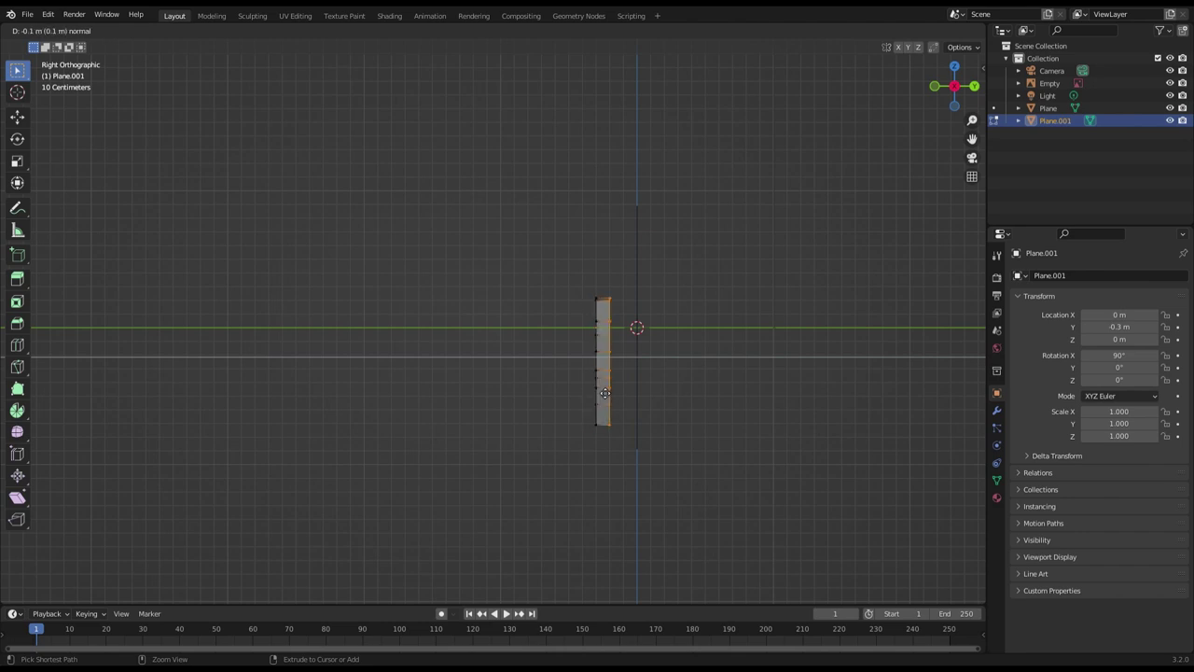
{"action": "left_click", "coordinate": [611, 393]}
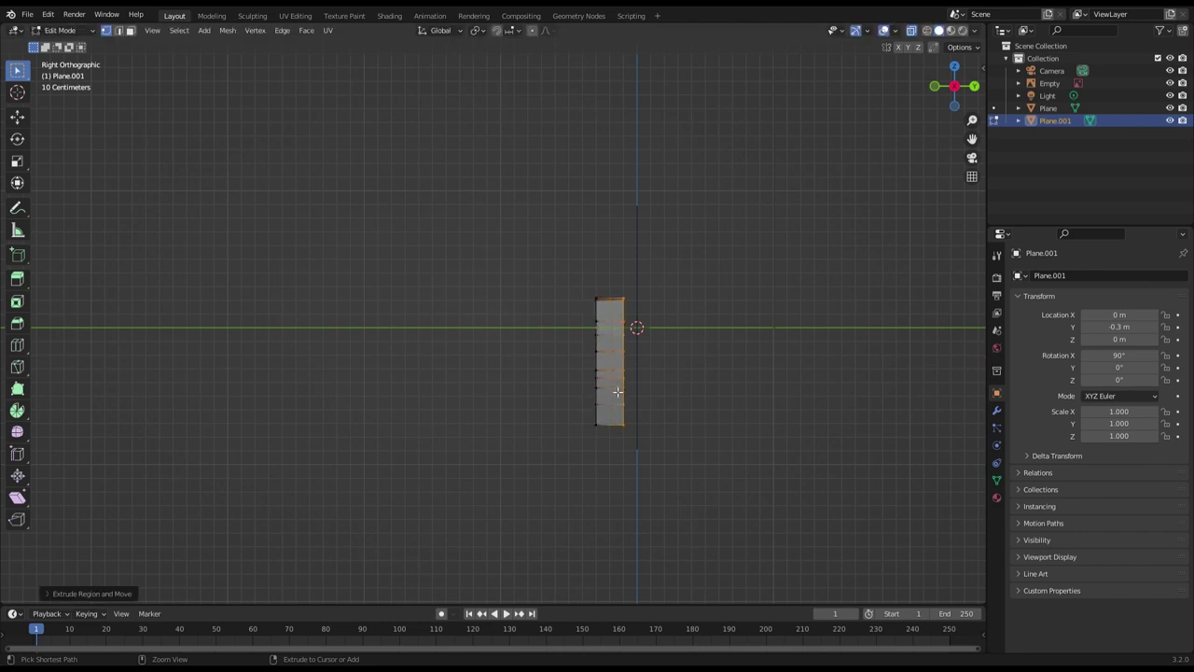
{"action": "mouse_move", "coordinate": [611, 392]}
{"action": "middle_mouse_down"}
{"action": "mouse_move", "coordinate": [644, 430]}
{"action": "mouse_move", "coordinate": [549, 405]}
{"action": "middle_mouse_up"}
{"action": "key", "text": "KP_3"}
{"action": "key", "text": "g"}
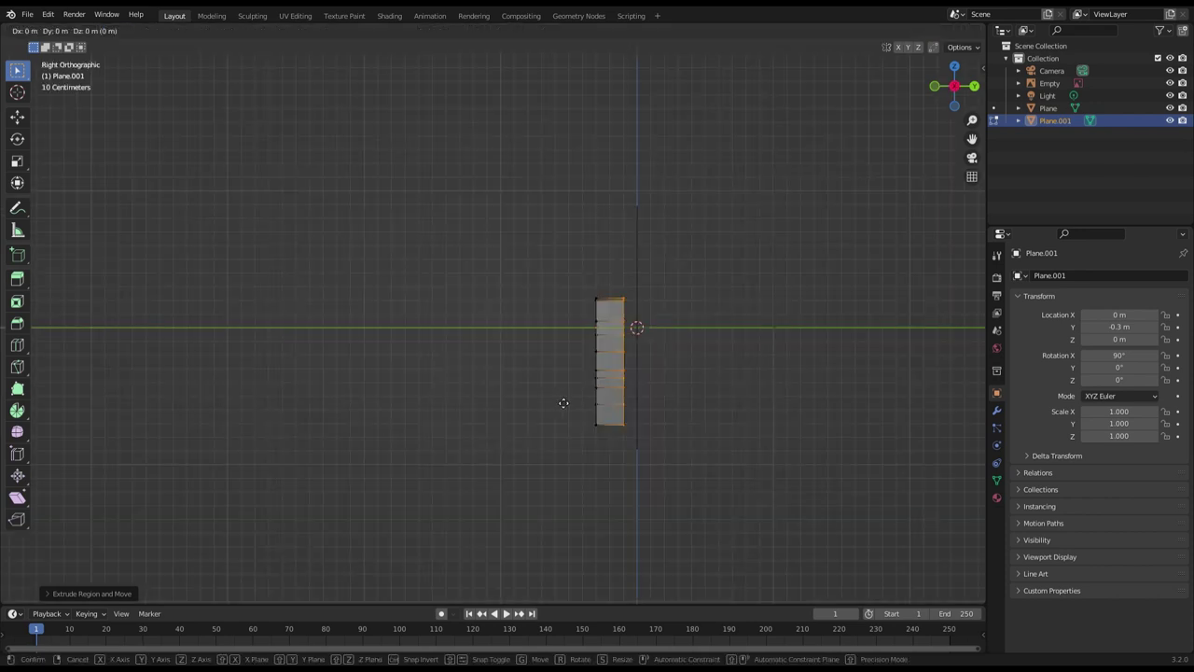
{"action": "key", "text": "Escape"}
Check the slab from front and side views, select all vertices, and return to Object Mode
{"action": "middle_click_drag", "start_coordinate": [552, 405], "coordinate": [585, 444]}
{"action": "middle_click_drag", "start_coordinate": [660, 415], "coordinate": [709, 417]}
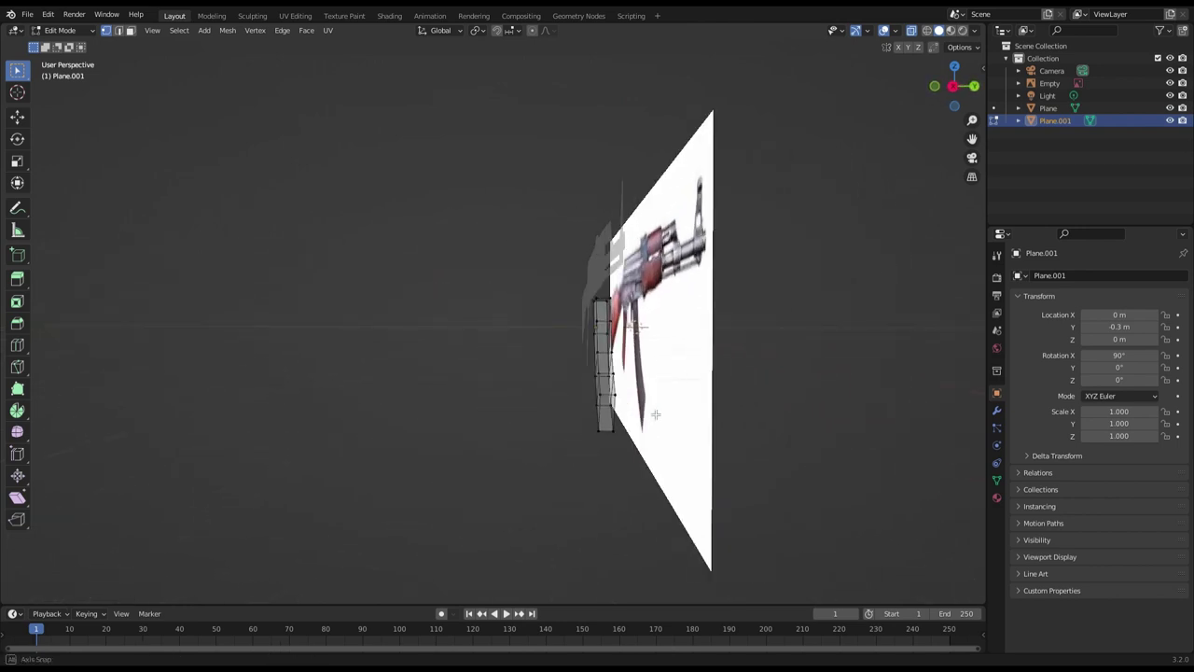
{"action": "left_click", "coordinate": [1054, 107]}
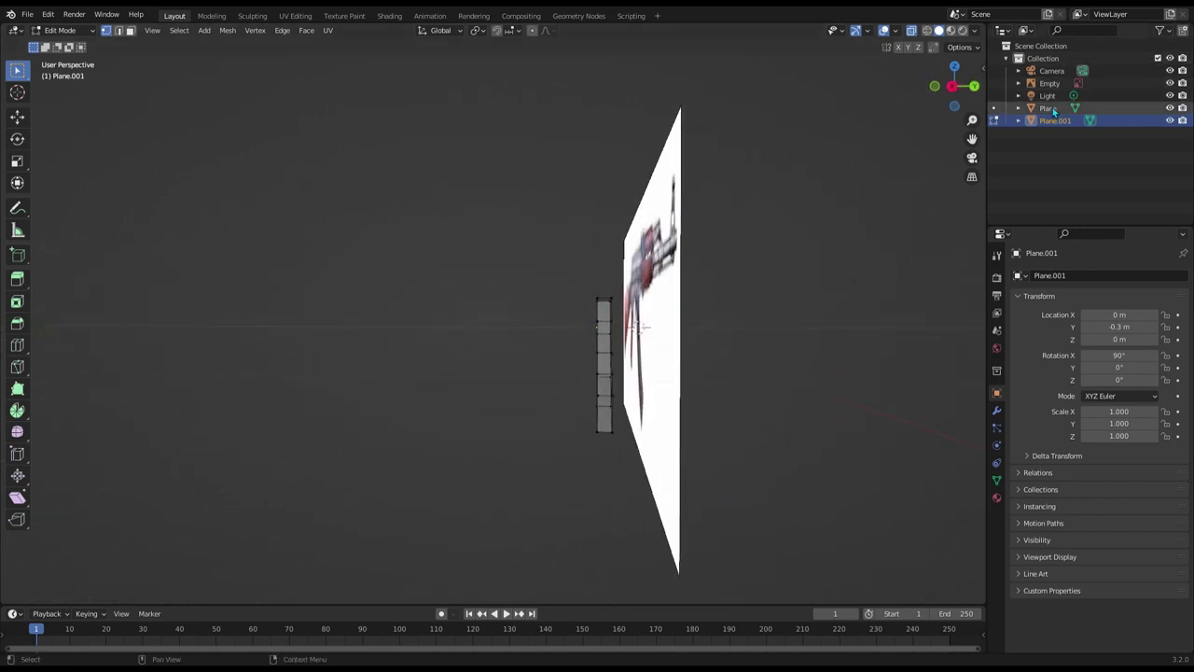
{"action": "key", "text": "KP_1"}
{"action": "key", "text": "KP_3"}
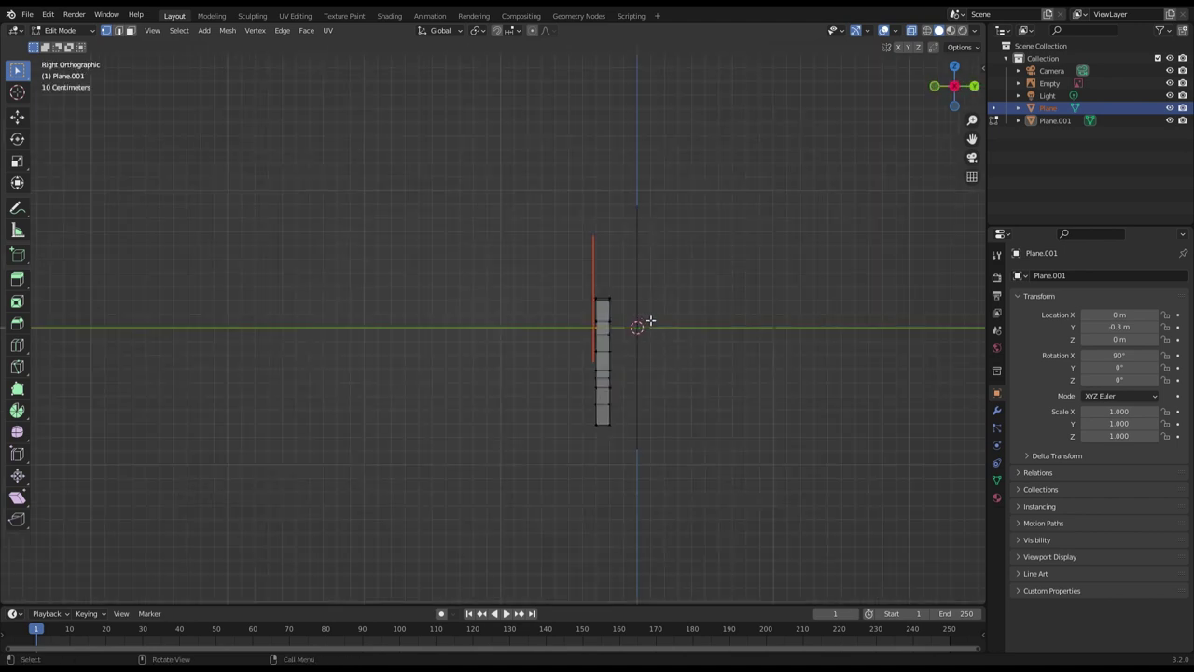
{"action": "middle_click_drag", "start_coordinate": [134, 82], "coordinate": [56, 73]}
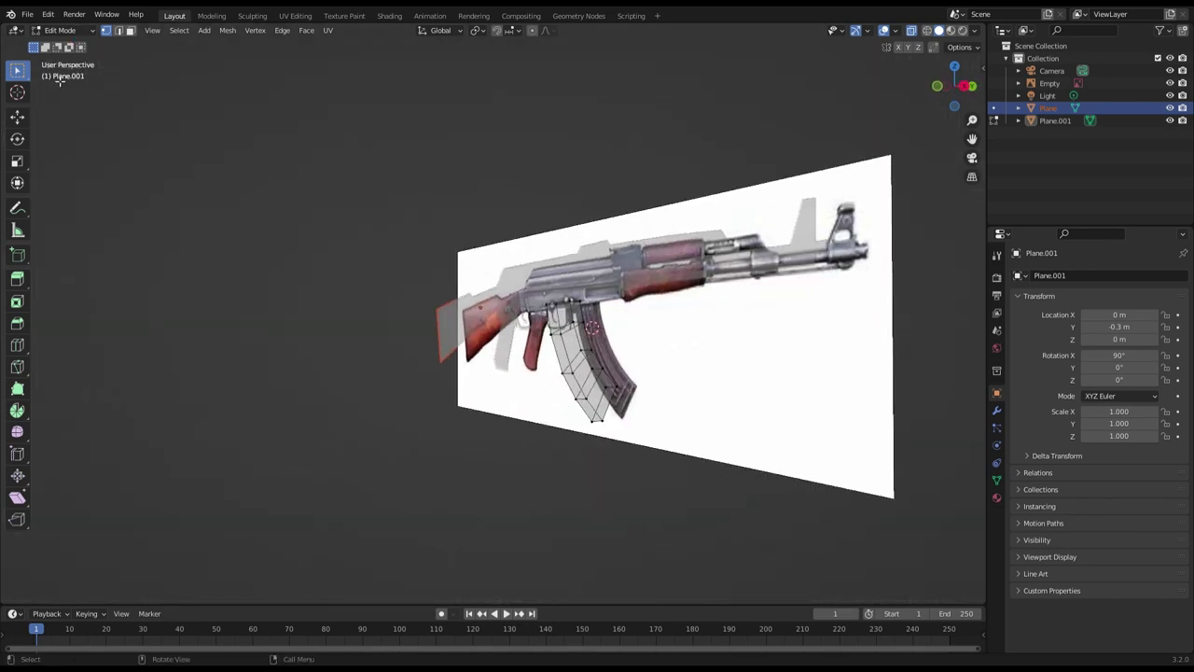
{"action": "left_click", "coordinate": [75, 35]}
{"action": "key", "text": "a"}
{"action": "left_click", "coordinate": [63, 30]}
In Edit Mode, extrude the rifle body Plane's outline in Right view, then turn X-ray off
{"action": "left_click", "coordinate": [1049, 108]}
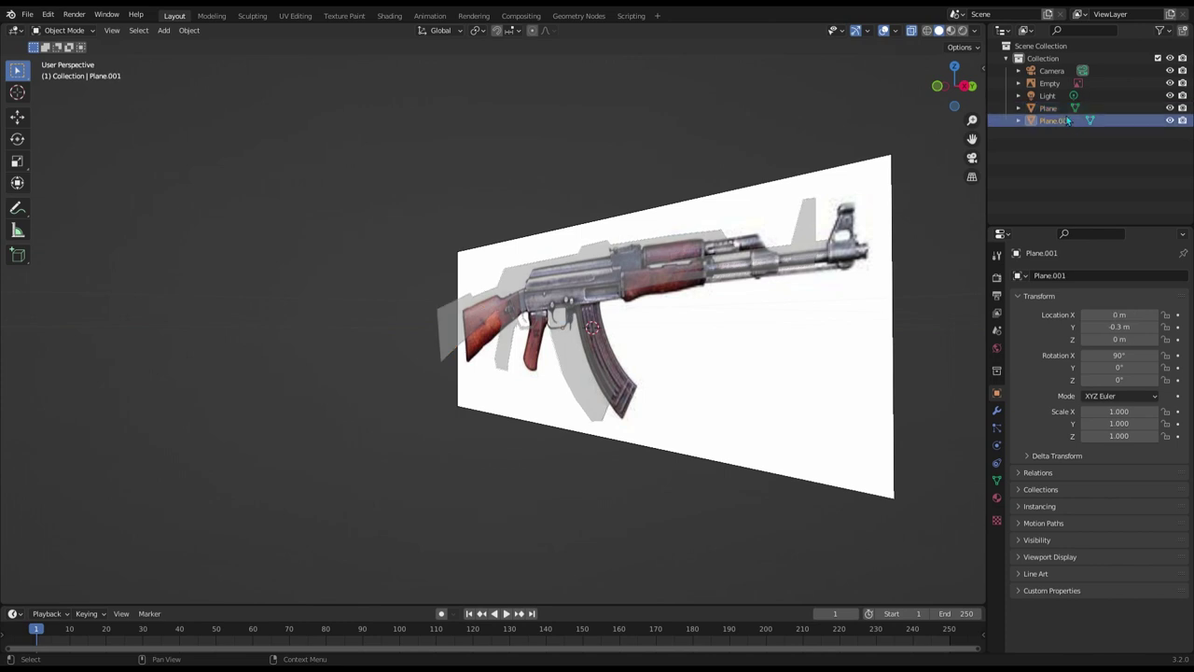
{"action": "left_click", "coordinate": [1048, 108]}
{"action": "left_click", "coordinate": [64, 30]}
{"action": "left_click", "coordinate": [65, 62]}
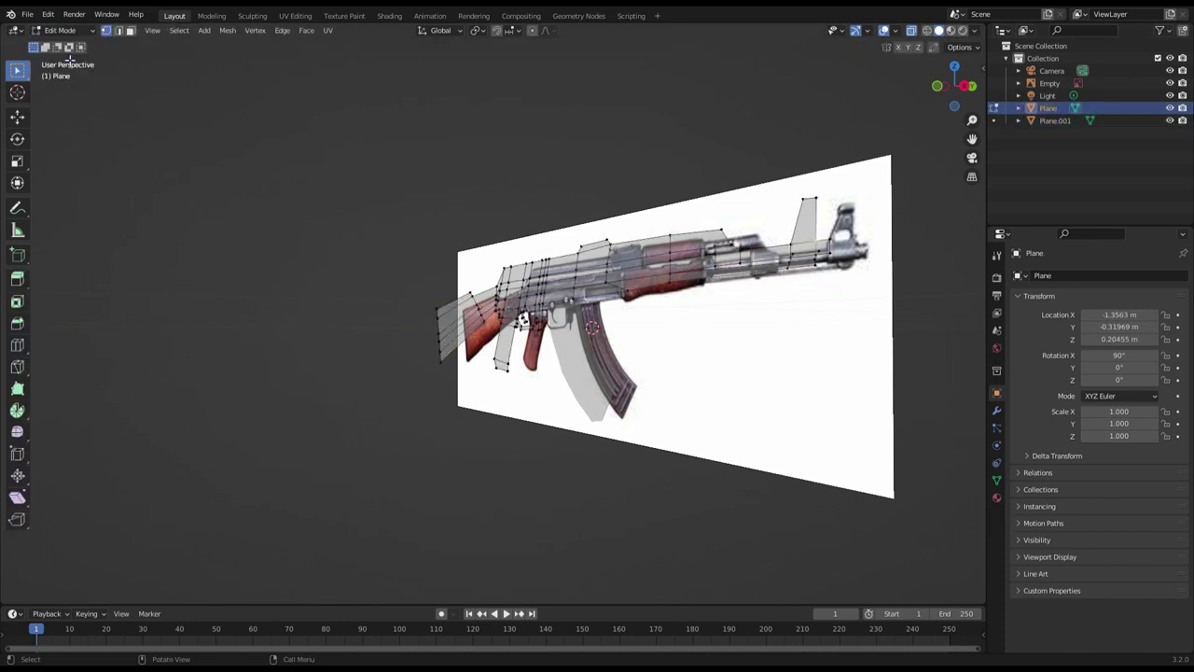
{"action": "key", "text": "KP_3"}
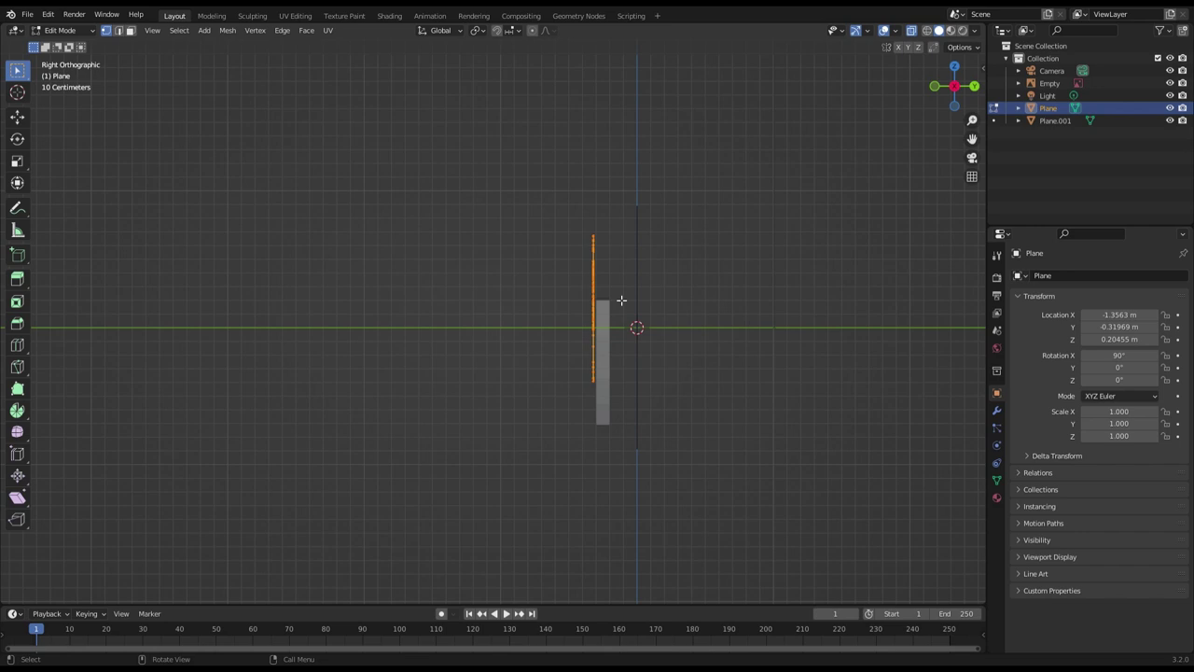
{"action": "key", "text": "e"}
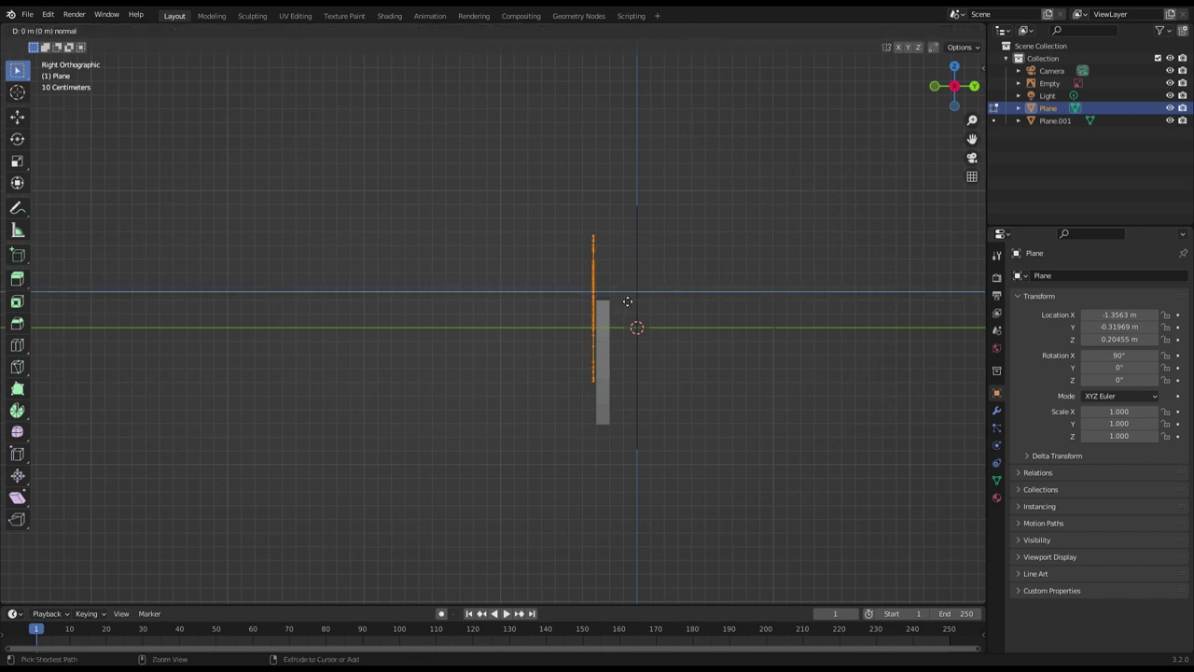
{"action": "left_click", "coordinate": [631, 302]}
{"action": "mouse_move", "coordinate": [631, 301]}
{"action": "middle_mouse_down"}
{"action": "mouse_move", "coordinate": [524, 445]}
{"action": "mouse_move", "coordinate": [685, 438]}
{"action": "middle_mouse_up"}
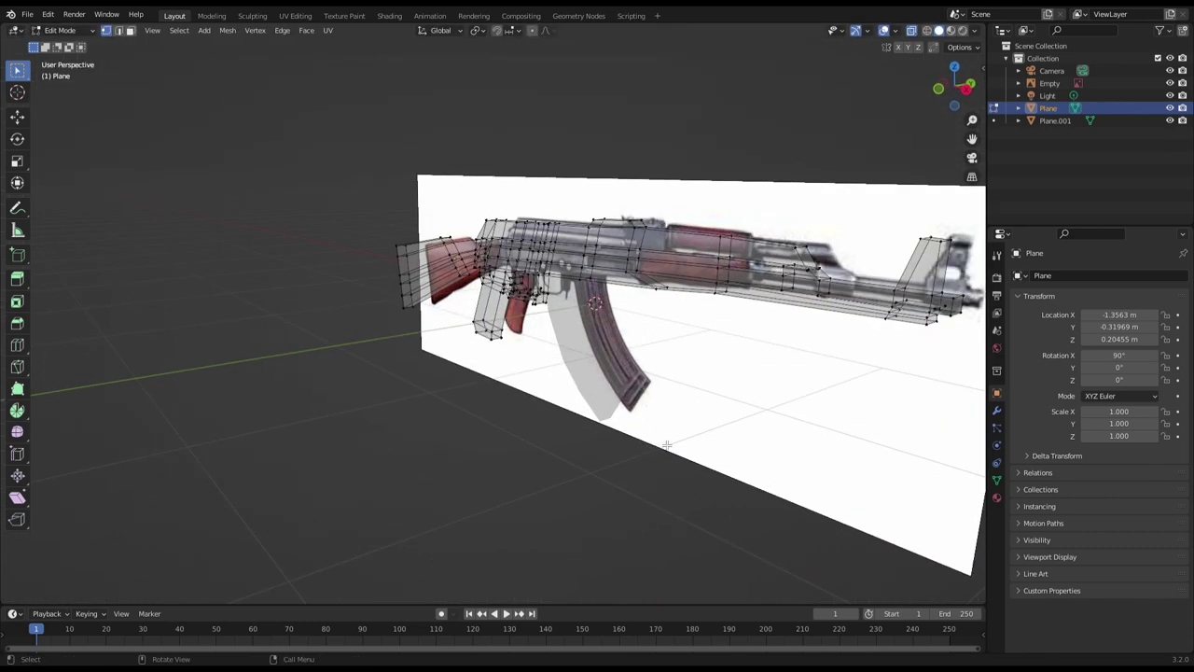
{"action": "left_click", "coordinate": [917, 31]}
{"action": "mouse_move", "coordinate": [680, 414]}
{"action": "middle_mouse_down"}
{"action": "mouse_move", "coordinate": [632, 413]}
{"action": "mouse_move", "coordinate": [969, 39]}
{"action": "mouse_move", "coordinate": [717, 518]}
{"action": "mouse_move", "coordinate": [837, 491]}
{"action": "mouse_move", "coordinate": [642, 410]}
{"action": "mouse_move", "coordinate": [476, 429]}
{"action": "mouse_move", "coordinate": [733, 453]}
{"action": "mouse_move", "coordinate": [695, 371]}
{"action": "middle_mouse_up"}
Delete the reference image Empty and cancel a stray vertex move
{"action": "right_click", "coordinate": [1125, 83]}
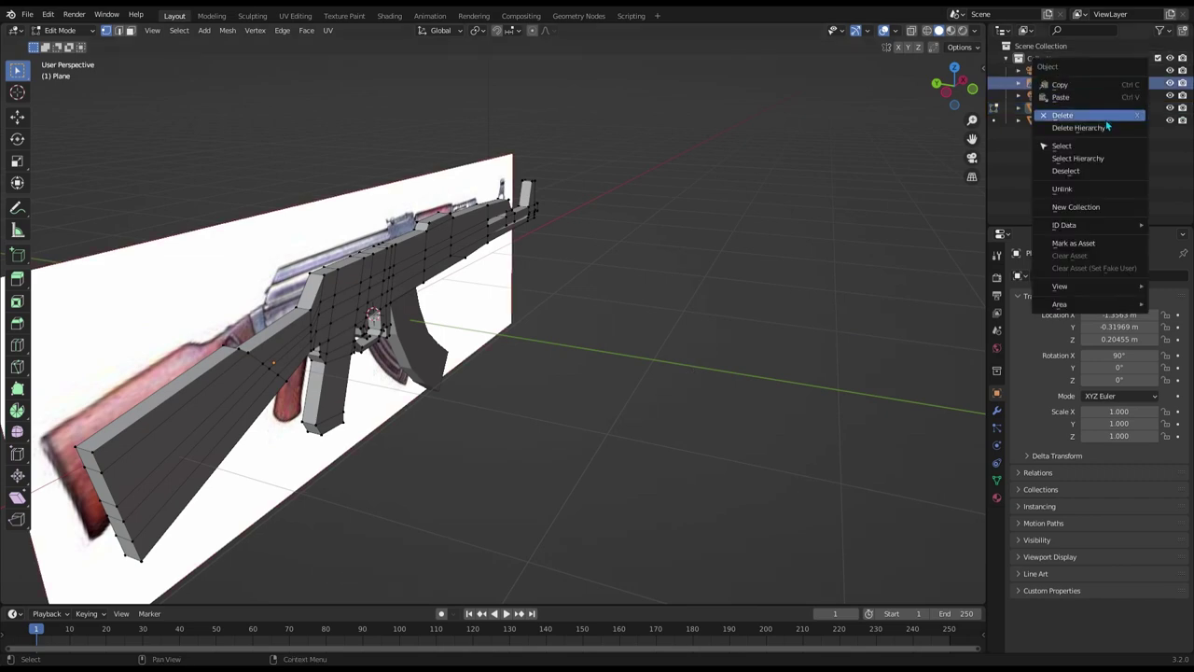
{"action": "left_click", "coordinate": [1109, 115]}
{"action": "mouse_move", "coordinate": [714, 292]}
{"action": "middle_mouse_down"}
{"action": "mouse_move", "coordinate": [640, 293]}
{"action": "mouse_move", "coordinate": [566, 246]}
{"action": "mouse_move", "coordinate": [492, 261]}
{"action": "mouse_move", "coordinate": [553, 285]}
{"action": "middle_mouse_up"}
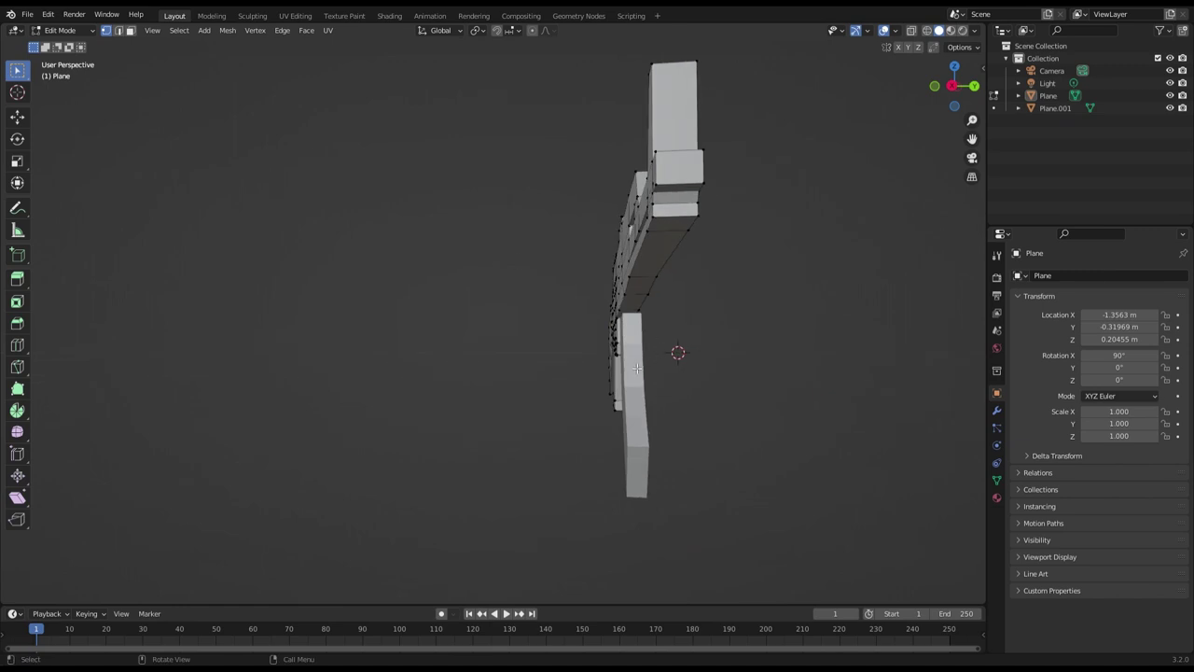
{"action": "middle_click_drag", "start_coordinate": [637, 368], "coordinate": [663, 381]}
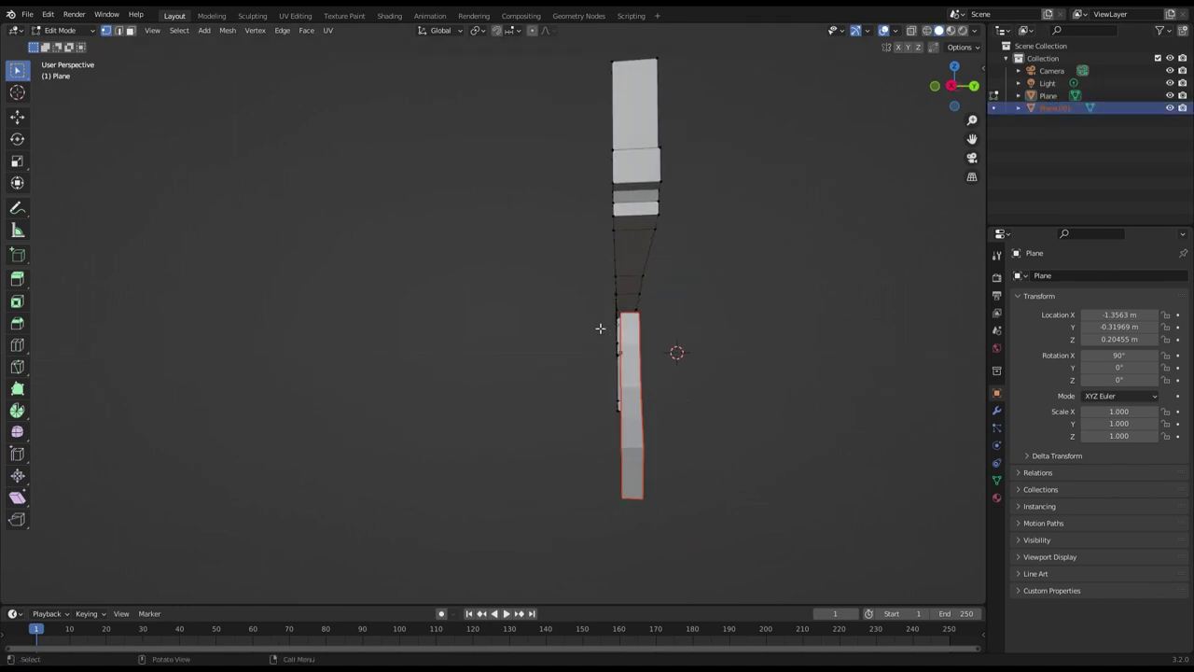
{"action": "middle_click_drag", "start_coordinate": [600, 328], "coordinate": [647, 325]}
{"action": "key", "text": "g"}
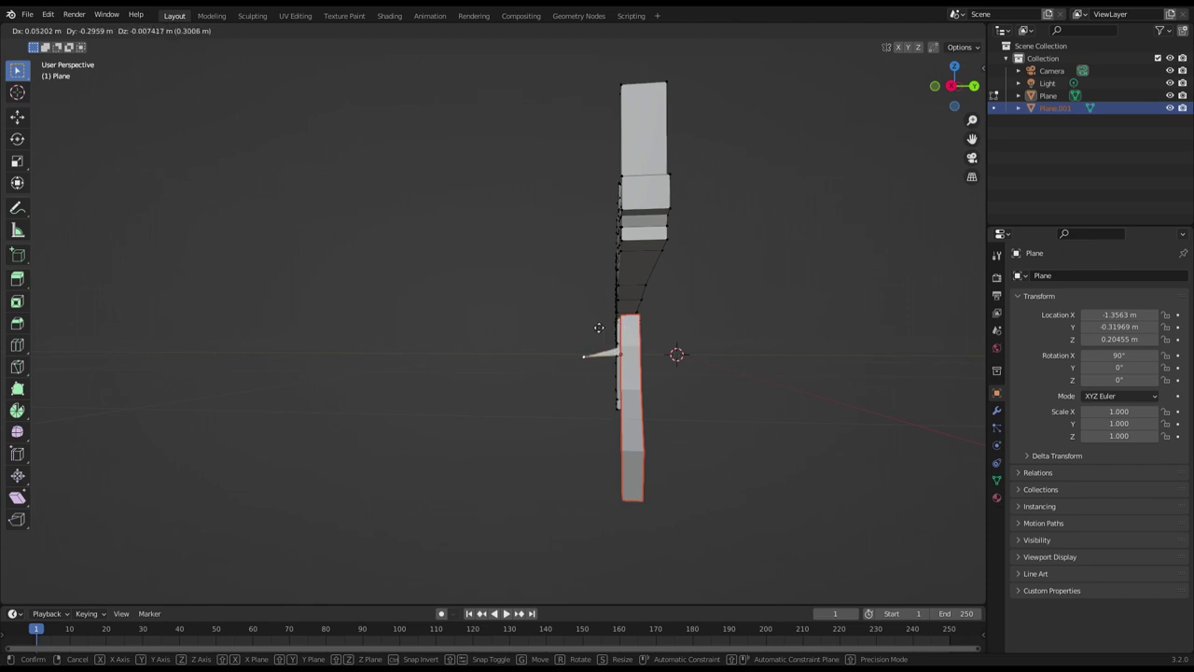
{"action": "key", "text": "Escape"}
{"action": "middle_click_drag", "start_coordinate": [598, 327], "coordinate": [694, 365]}
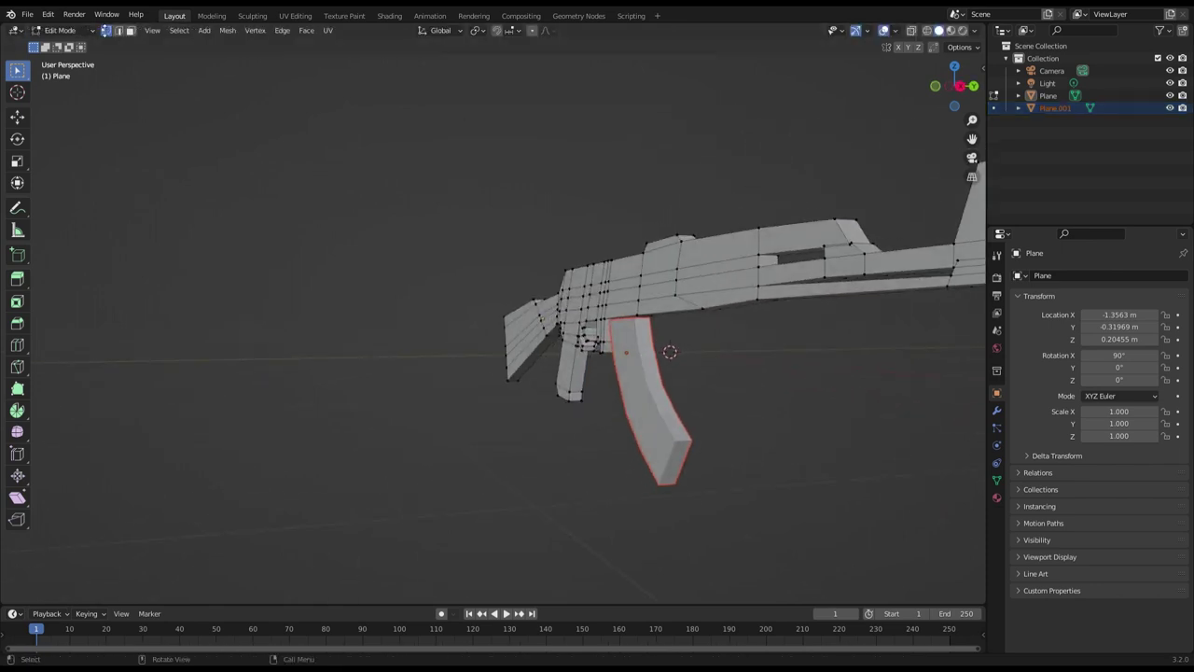
In Object Mode, move the magazine Plane.001 into line with the rifle body in side view
{"action": "left_click", "coordinate": [79, 36]}
{"action": "left_click", "coordinate": [86, 50]}
{"action": "left_click", "coordinate": [659, 390]}
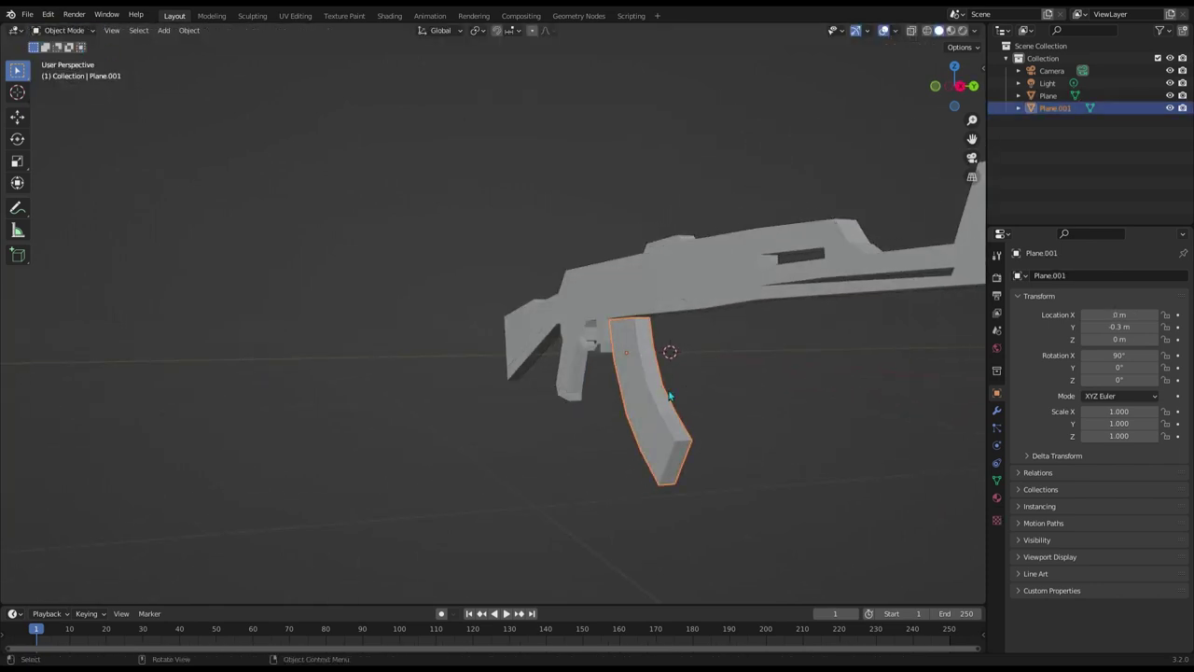
{"action": "middle_click_drag", "start_coordinate": [678, 390], "coordinate": [643, 382]}
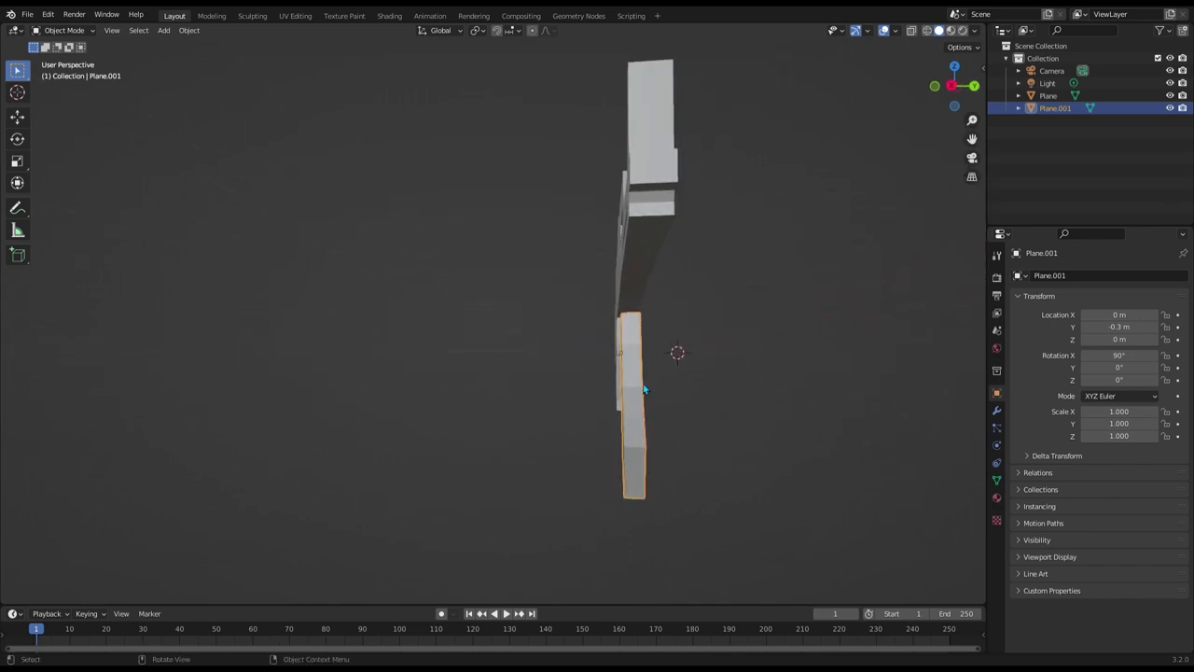
{"action": "key", "text": "KP_3"}
{"action": "key", "text": "g"}
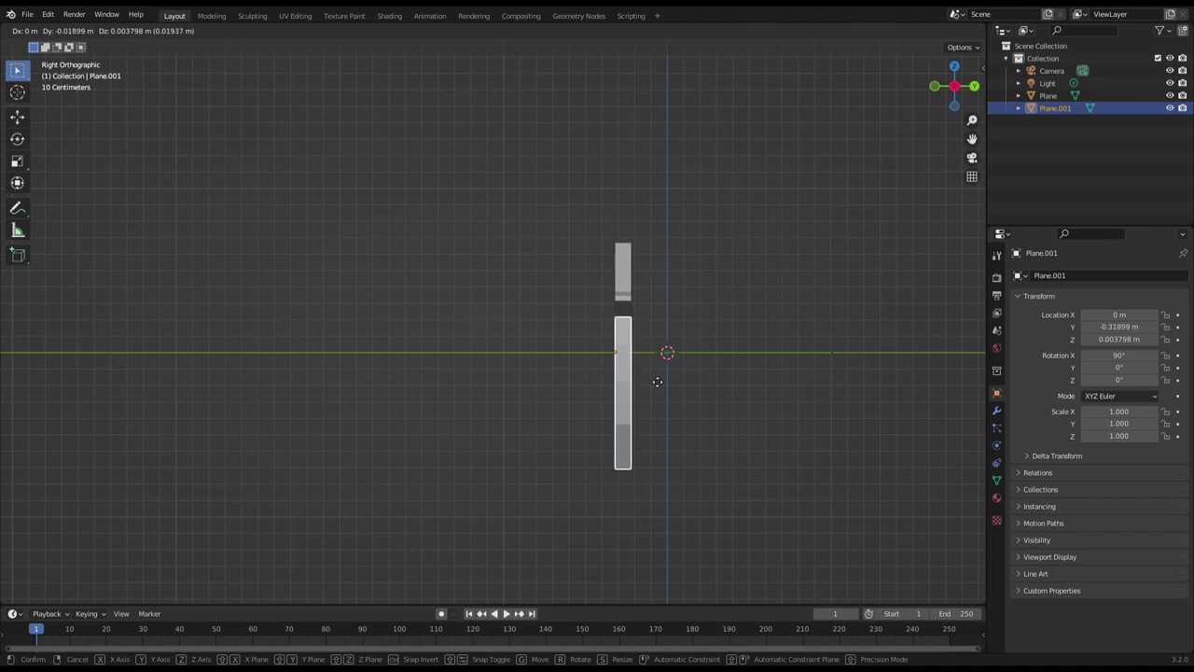
{"action": "left_click", "coordinate": [657, 381]}
{"action": "mouse_move", "coordinate": [656, 381]}
{"action": "middle_mouse_down"}
{"action": "mouse_move", "coordinate": [753, 387]}
{"action": "mouse_move", "coordinate": [614, 384]}
{"action": "mouse_move", "coordinate": [690, 394]}
{"action": "mouse_move", "coordinate": [661, 480]}
{"action": "mouse_move", "coordinate": [754, 476]}
{"action": "middle_mouse_up"}
{"action": "key", "text": "g"}
{"action": "left_click", "coordinate": [627, 381]}
{"action": "left_click", "coordinate": [662, 480]}
{"action": "scroll", "coordinate": [708, 474], "scroll_direction": "up", "scroll_amount": 2}
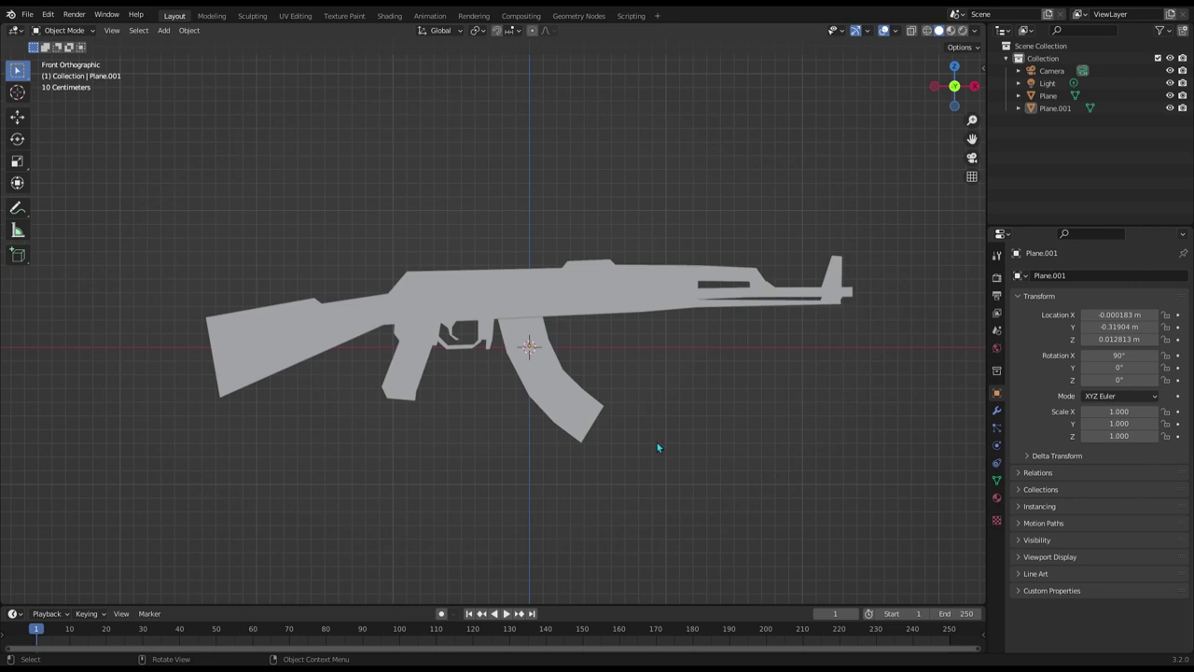
Select the rifle body object and enter Edit Mode
{"action": "mouse_move", "coordinate": [657, 445]}
{"action": "middle_mouse_down"}
{"action": "mouse_move", "coordinate": [735, 521]}
{"action": "mouse_move", "coordinate": [668, 293]}
{"action": "mouse_move", "coordinate": [712, 392]}
{"action": "mouse_move", "coordinate": [703, 469]}
{"action": "mouse_move", "coordinate": [625, 373]}
{"action": "mouse_move", "coordinate": [735, 385]}
{"action": "mouse_move", "coordinate": [551, 312]}
{"action": "mouse_move", "coordinate": [678, 362]}
{"action": "middle_mouse_up"}
{"action": "mouse_move", "coordinate": [793, 296]}
{"action": "middle_mouse_down"}
{"action": "mouse_move", "coordinate": [822, 274]}
{"action": "mouse_move", "coordinate": [722, 181]}
{"action": "middle_mouse_up"}
{"action": "left_click", "coordinate": [1047, 95]}
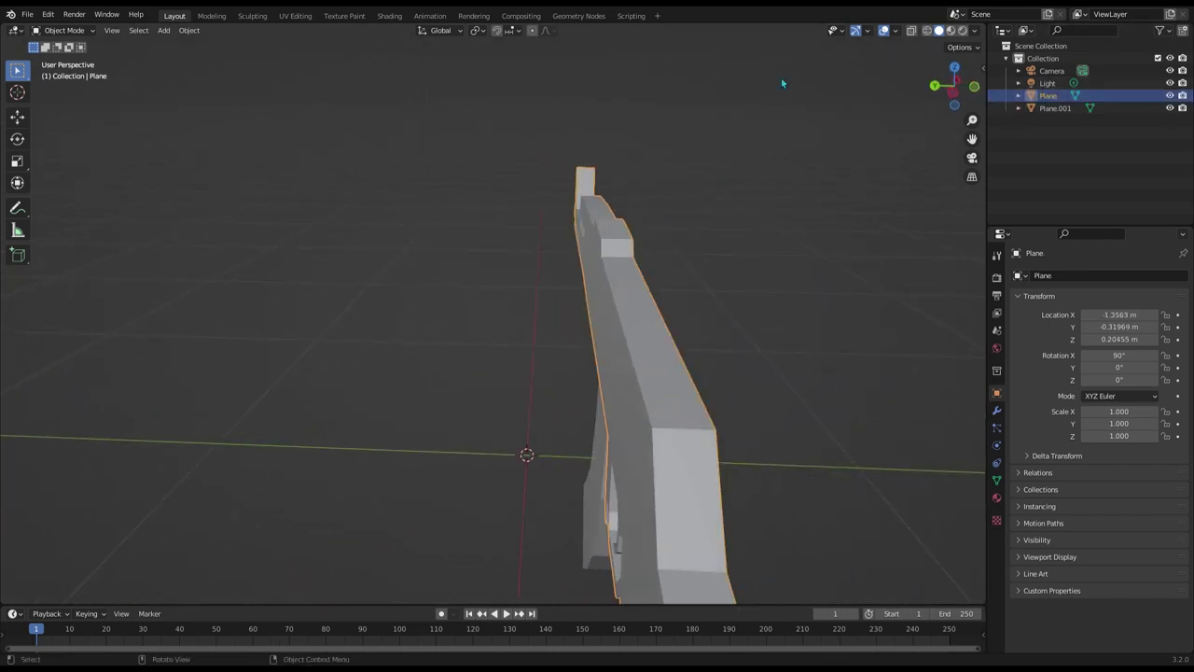
{"action": "left_click", "coordinate": [58, 31]}
{"action": "left_click", "coordinate": [89, 60]}
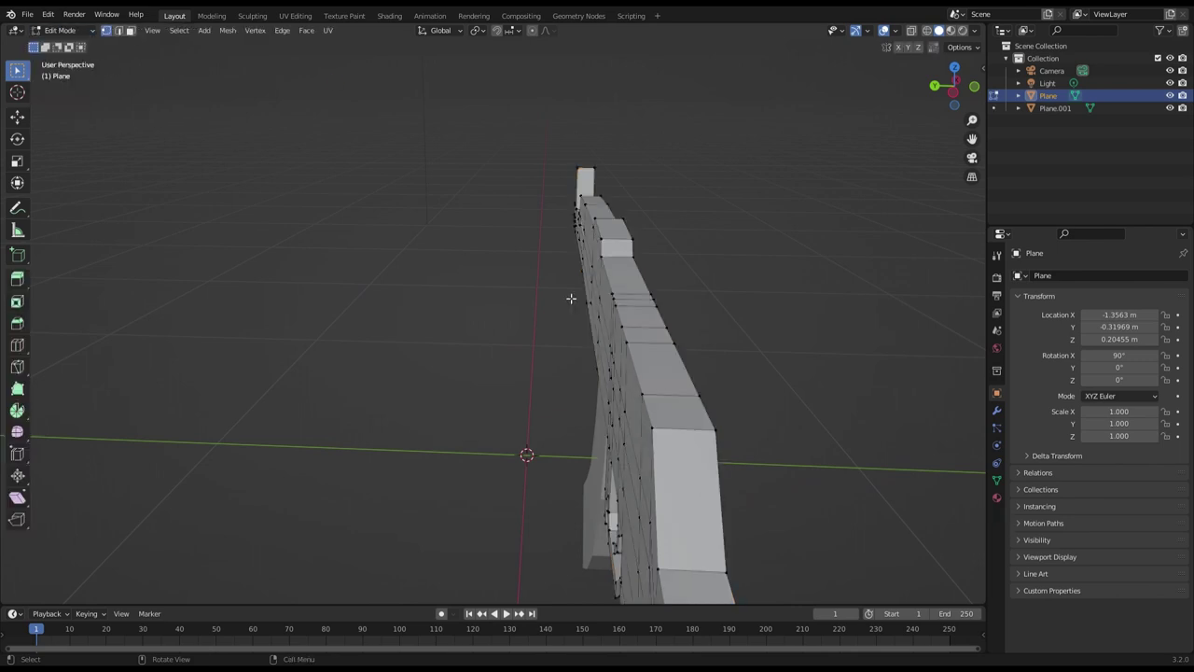
{"action": "mouse_move", "coordinate": [633, 297]}
{"action": "middle_mouse_down"}
{"action": "mouse_move", "coordinate": [668, 289]}
{"action": "mouse_move", "coordinate": [365, 307]}
{"action": "mouse_move", "coordinate": [555, 227]}
{"action": "middle_mouse_up"}
Add three lengthwise loop cuts along the rifle body
{"action": "key", "text": "ctrl+r"}
{"action": "left_click", "coordinate": [549, 227]}
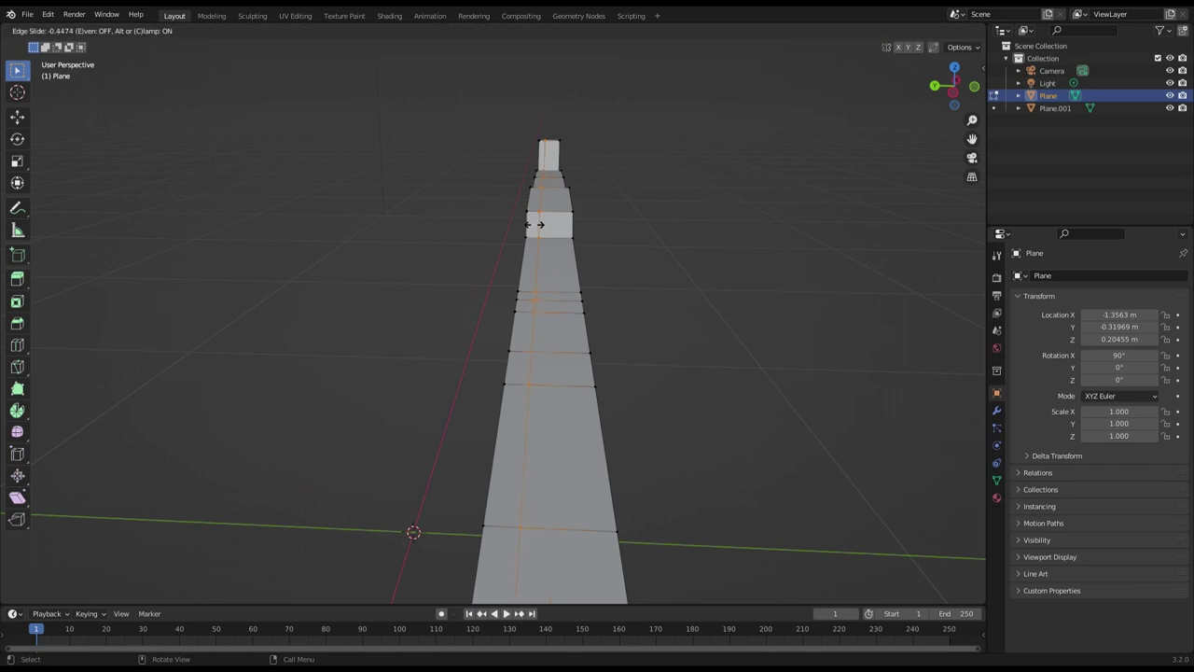
{"action": "left_click", "coordinate": [541, 225]}
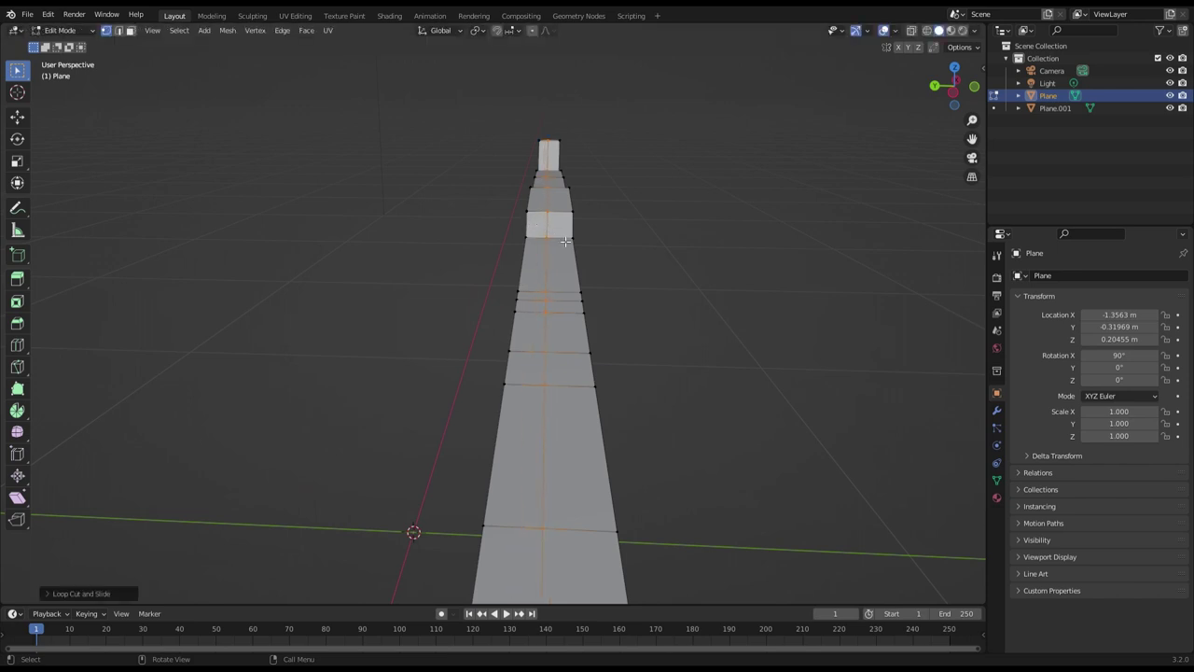
{"action": "key", "text": "ctrl+r"}
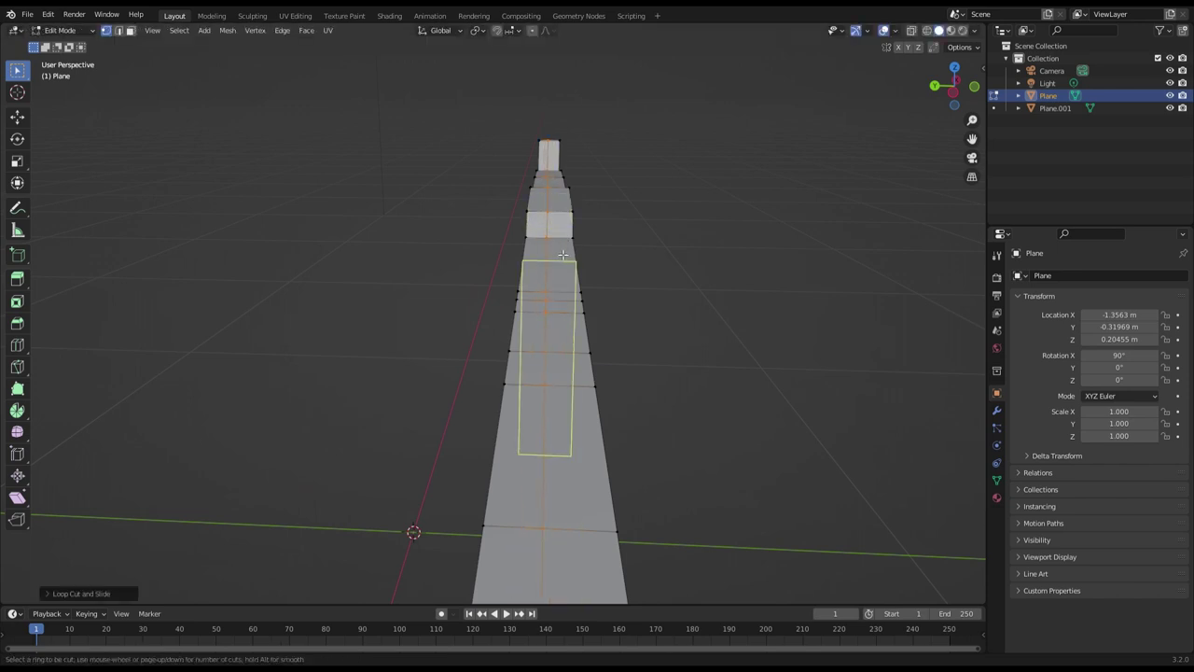
{"action": "left_click", "coordinate": [561, 248]}
{"action": "left_click", "coordinate": [557, 244]}
{"action": "key", "text": "ctrl+r"}
{"action": "left_click", "coordinate": [539, 246]}
{"action": "left_click", "coordinate": [536, 243]}
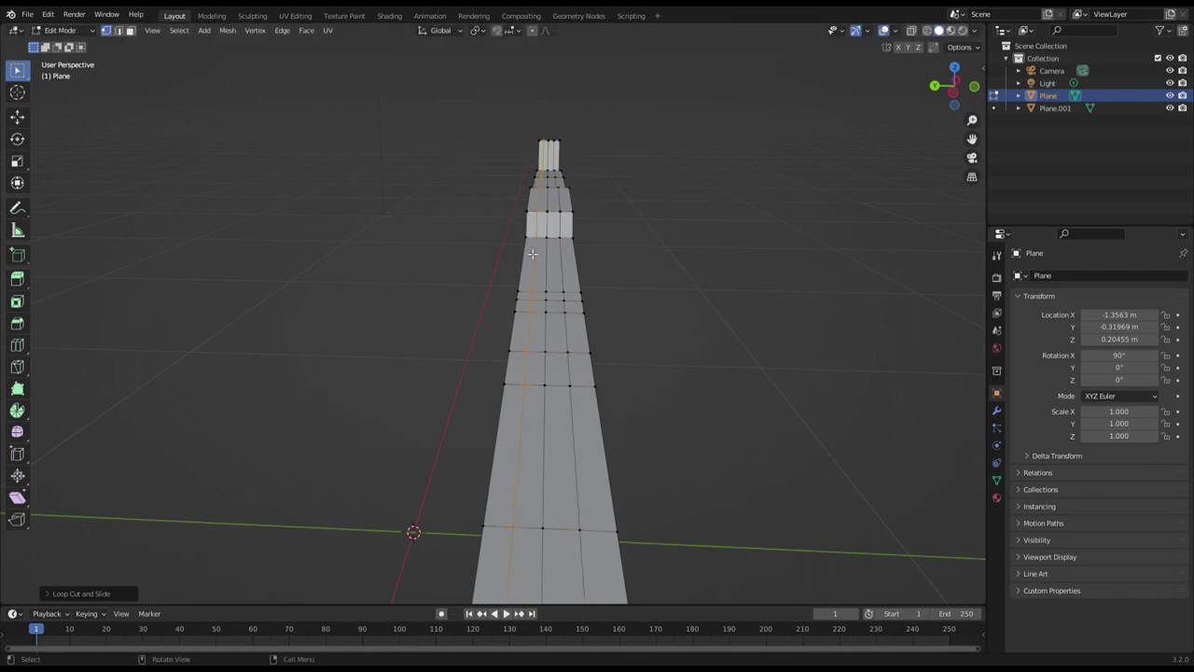
{"action": "mouse_move", "coordinate": [592, 231]}
{"action": "middle_mouse_down"}
{"action": "mouse_move", "coordinate": [824, 367]}
{"action": "mouse_move", "coordinate": [711, 354]}
{"action": "middle_mouse_up"}
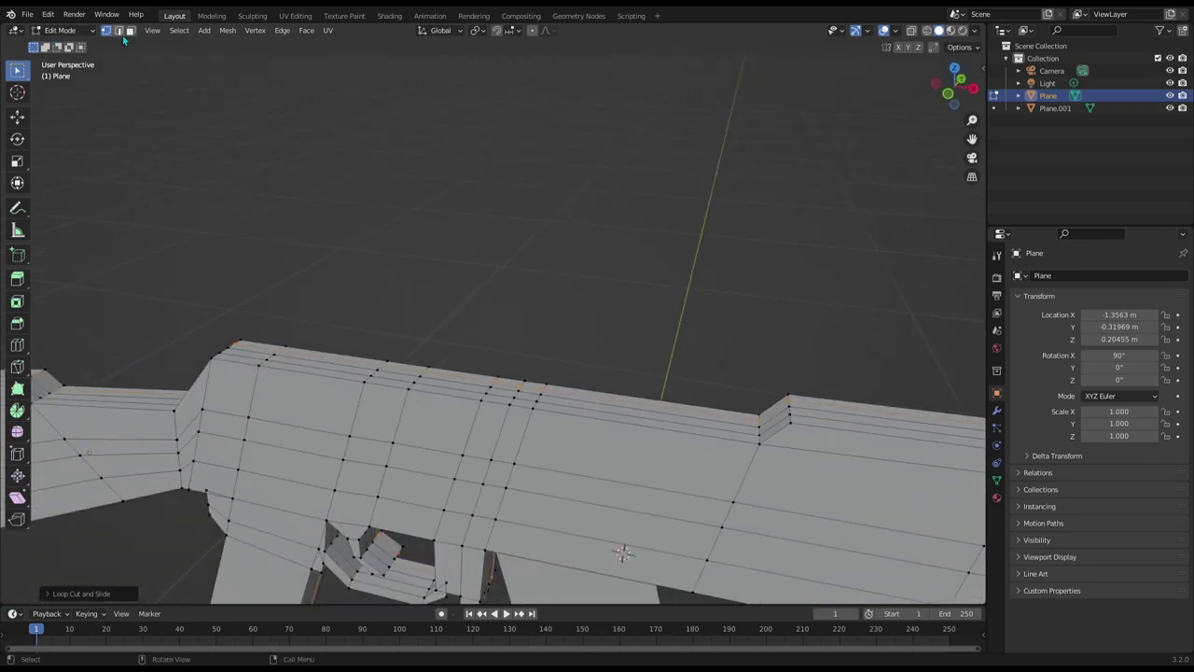
In Edge select mode, select the raised section's top edge and move it
{"action": "left_click", "coordinate": [118, 31]}
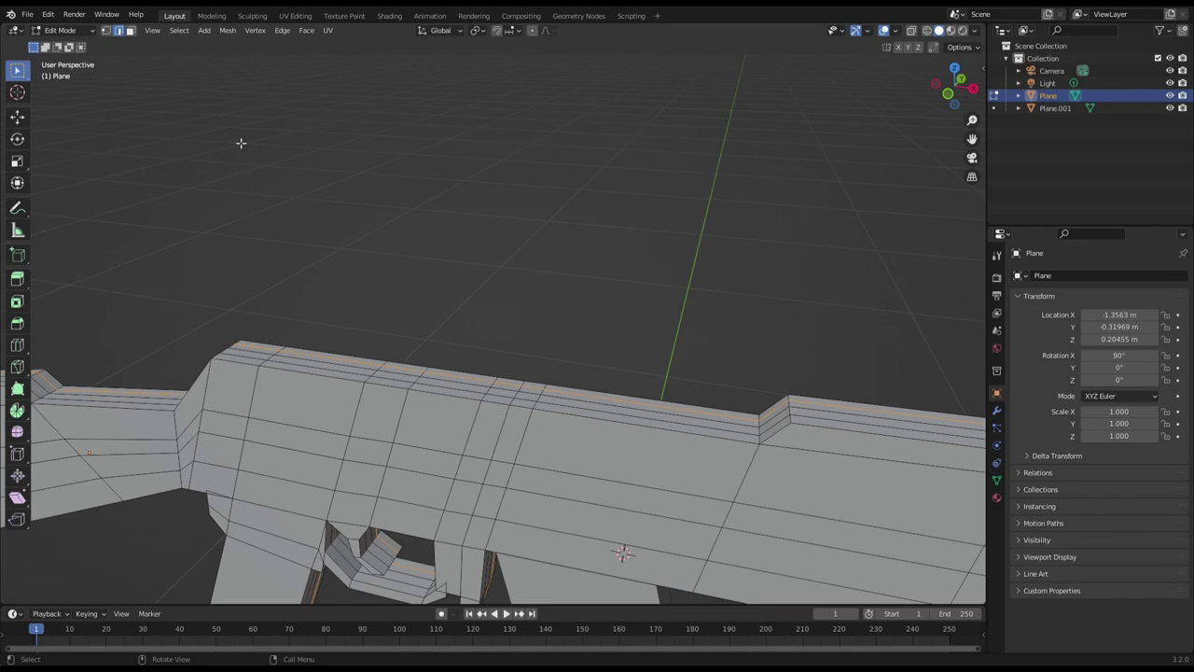
{"action": "middle_click_drag", "start_coordinate": [761, 464], "coordinate": [471, 352], "text": "shift"}
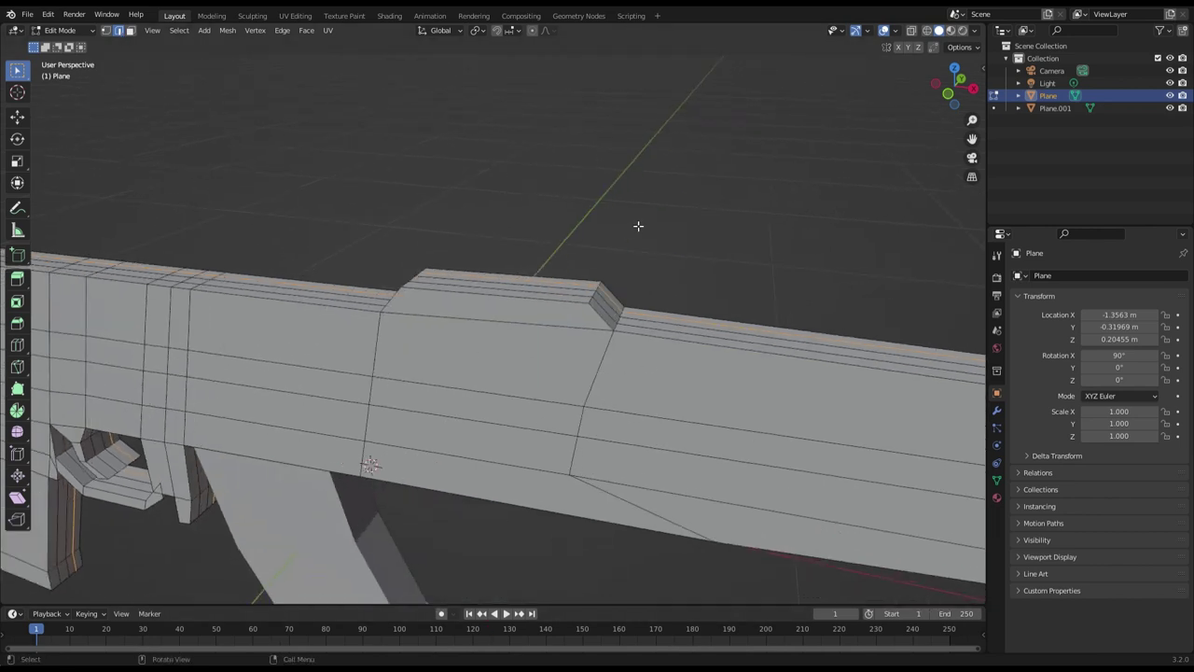
{"action": "scroll", "coordinate": [637, 248], "scroll_direction": "up", "scroll_amount": 2}
{"action": "left_click", "coordinate": [638, 277], "text": "alt"}
{"action": "middle_click_drag", "start_coordinate": [638, 277], "coordinate": [702, 291]}
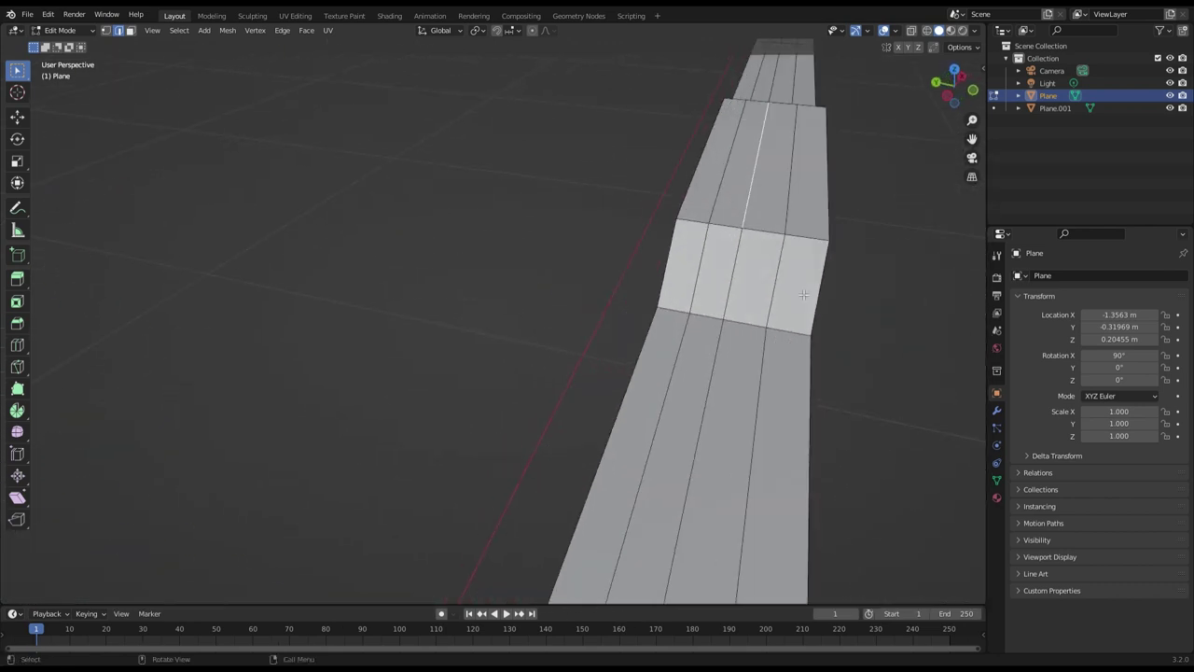
{"action": "mouse_move", "coordinate": [701, 291]}
{"action": "middle_mouse_down"}
{"action": "mouse_move", "coordinate": [862, 277]}
{"action": "mouse_move", "coordinate": [716, 321]}
{"action": "mouse_move", "coordinate": [546, 214]}
{"action": "middle_mouse_up"}
{"action": "key", "text": "g"}
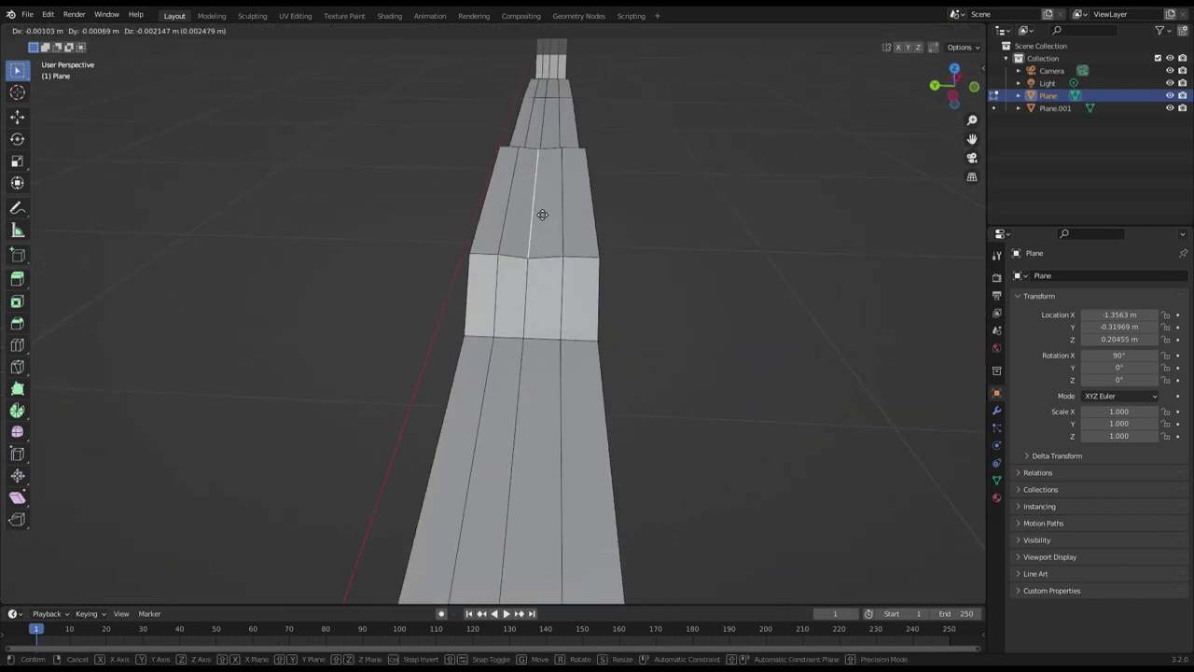
{"action": "left_click", "coordinate": [541, 214]}
{"action": "key", "text": "g"}
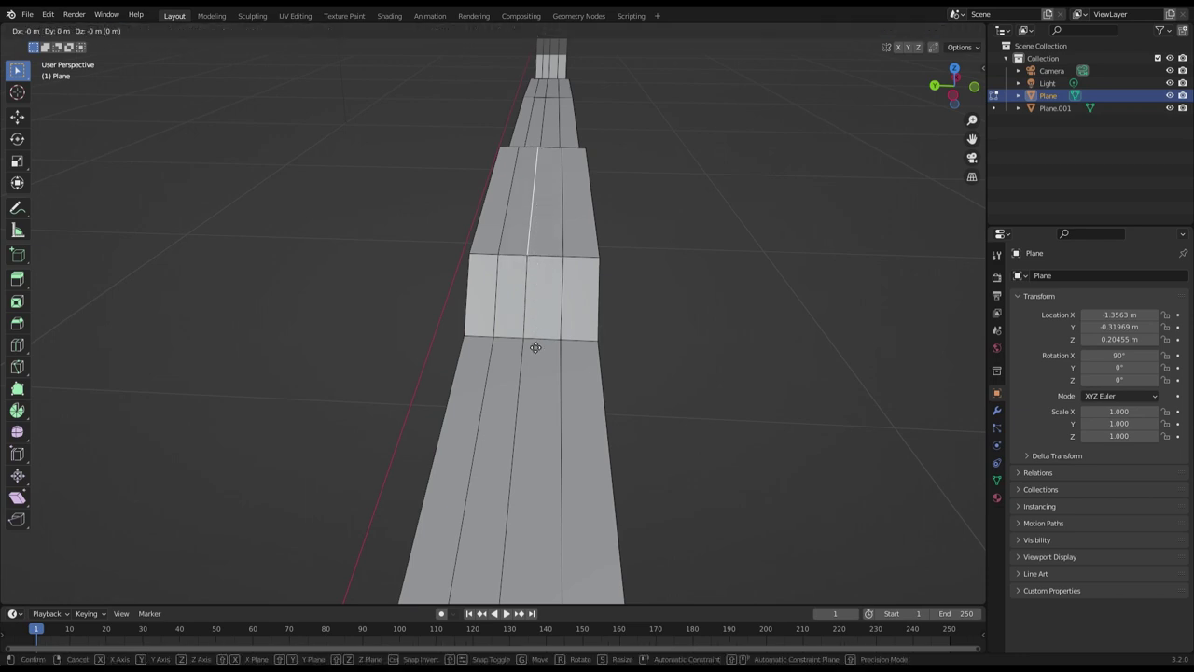
{"action": "left_click", "coordinate": [536, 437]}
With the Move gizmo, lower and shift the top edges into an angled groove
{"action": "middle_click_drag", "start_coordinate": [529, 326], "coordinate": [411, 248]}
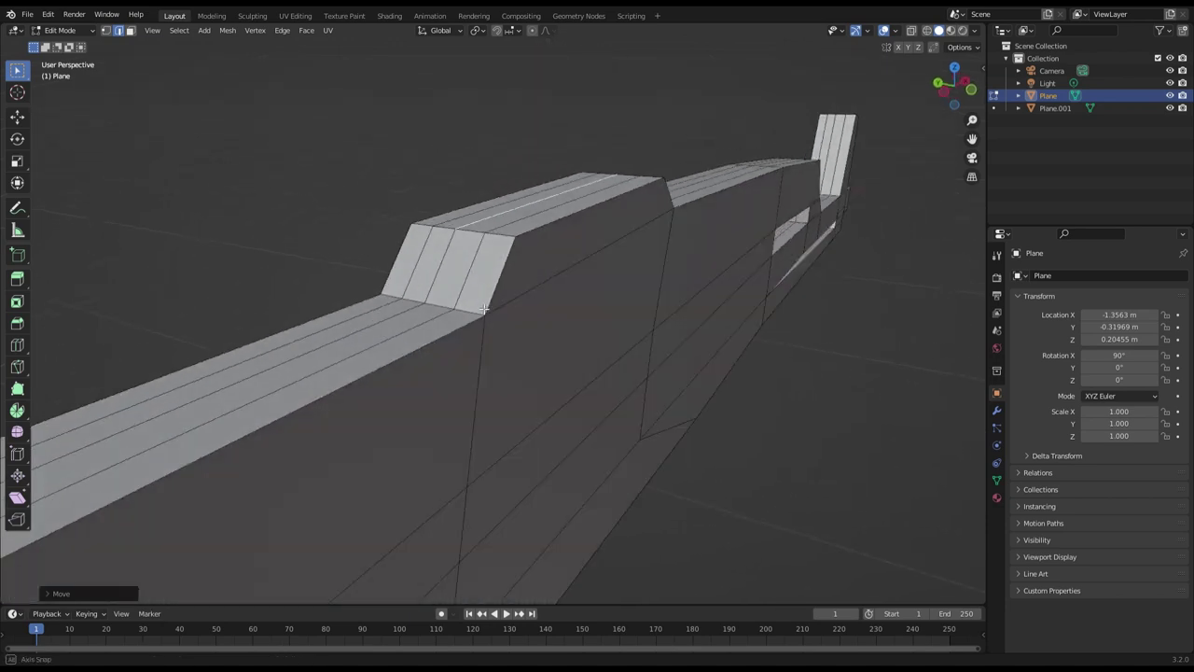
{"action": "left_click", "coordinate": [18, 117]}
{"action": "left_click_drag", "start_coordinate": [545, 191], "coordinate": [551, 220]}
{"action": "middle_click_drag", "start_coordinate": [552, 220], "coordinate": [598, 221]}
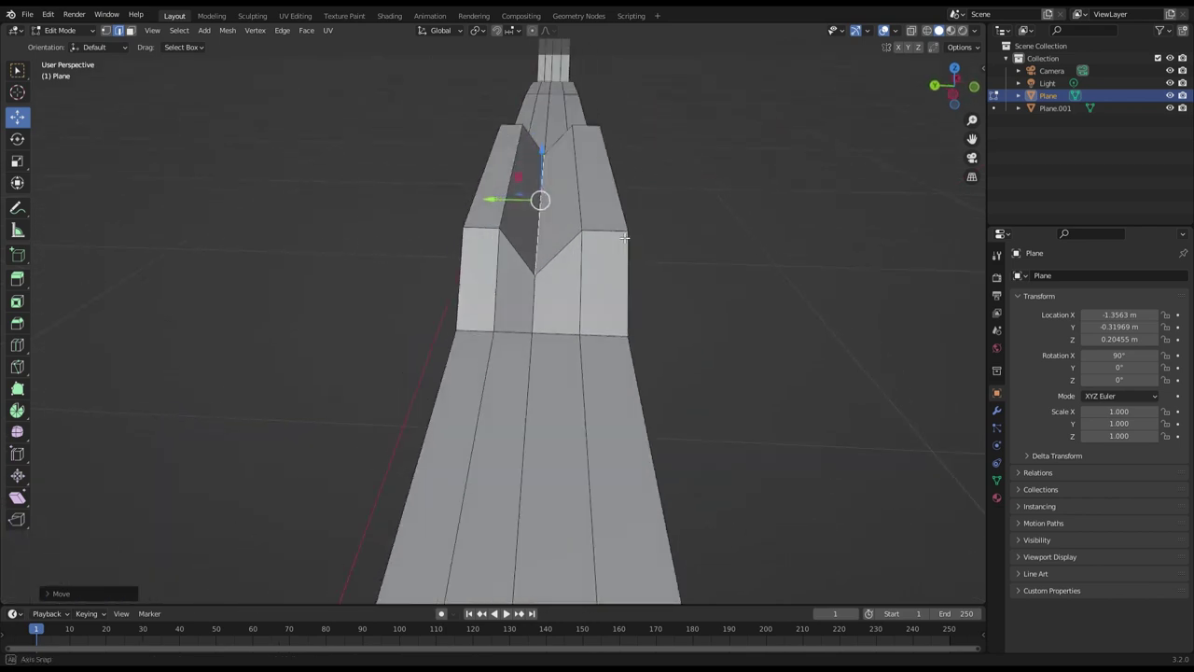
{"action": "mouse_move", "coordinate": [575, 113]}
{"action": "left_mouse_down"}
{"action": "mouse_move", "coordinate": [551, 184]}
{"action": "mouse_move", "coordinate": [457, 197]}
{"action": "left_mouse_up"}
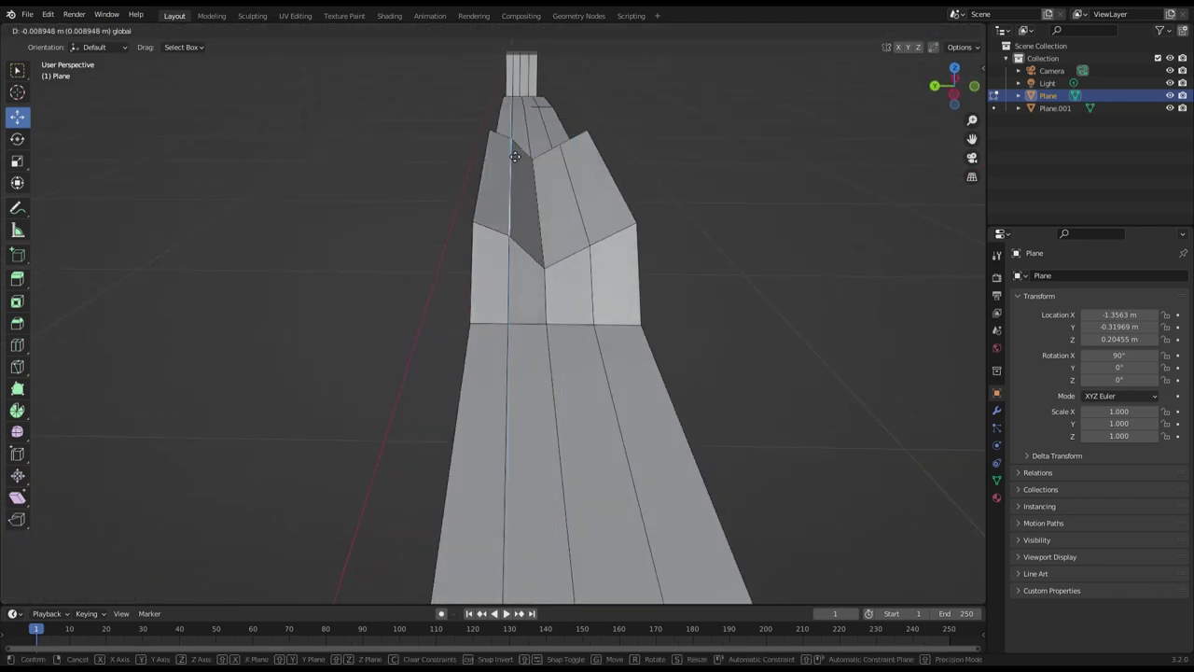
{"action": "mouse_move", "coordinate": [457, 198]}
{"action": "middle_mouse_down"}
{"action": "mouse_move", "coordinate": [612, 186]}
{"action": "mouse_move", "coordinate": [727, 225]}
{"action": "mouse_move", "coordinate": [608, 221]}
{"action": "mouse_move", "coordinate": [645, 213]}
{"action": "mouse_move", "coordinate": [615, 199]}
{"action": "middle_mouse_up"}
{"action": "left_click", "coordinate": [542, 203]}
{"action": "mouse_move", "coordinate": [559, 130]}
{"action": "left_mouse_down"}
{"action": "mouse_move", "coordinate": [562, 142]}
{"action": "mouse_move", "coordinate": [528, 140]}
{"action": "left_mouse_up"}
{"action": "left_click", "coordinate": [593, 186]}
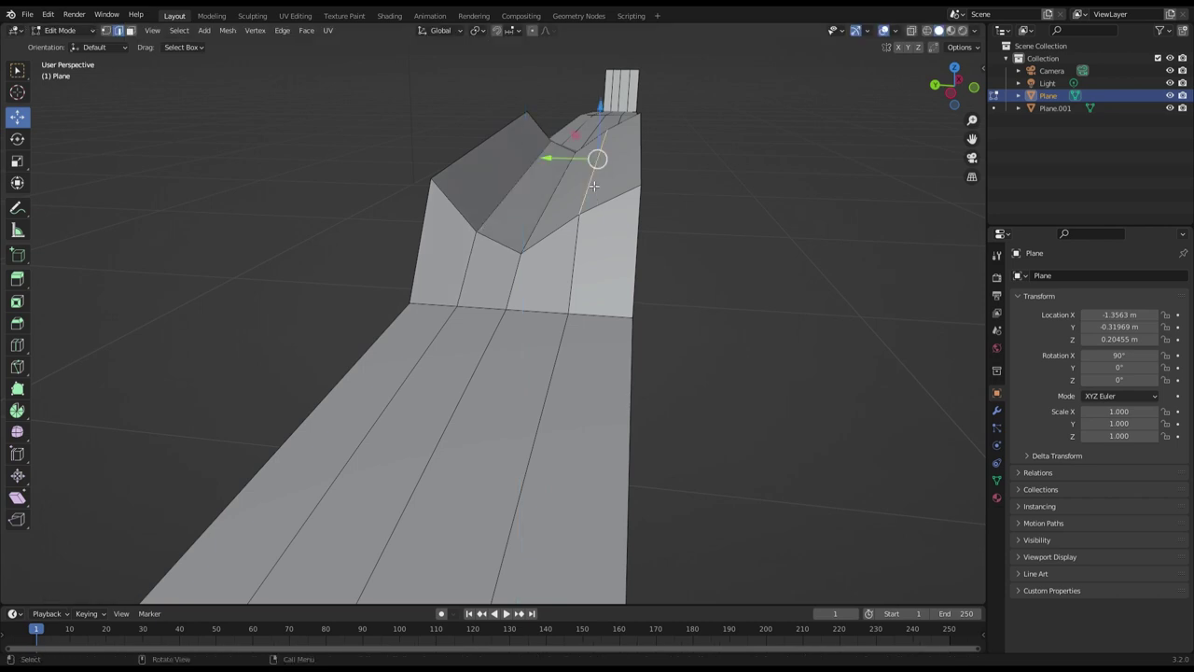
{"action": "left_click_drag", "start_coordinate": [605, 134], "coordinate": [605, 154]}
{"action": "mouse_move", "coordinate": [605, 154]}
{"action": "middle_mouse_down"}
{"action": "mouse_move", "coordinate": [741, 219]}
{"action": "mouse_move", "coordinate": [636, 257]}
{"action": "mouse_move", "coordinate": [525, 261]}
{"action": "mouse_move", "coordinate": [587, 270]}
{"action": "mouse_move", "coordinate": [489, 319]}
{"action": "mouse_move", "coordinate": [634, 309]}
{"action": "mouse_move", "coordinate": [562, 286]}
{"action": "mouse_move", "coordinate": [648, 286]}
{"action": "mouse_move", "coordinate": [544, 327]}
{"action": "mouse_move", "coordinate": [553, 317]}
{"action": "mouse_move", "coordinate": [293, 320]}
{"action": "middle_mouse_up"}
{"action": "scroll", "coordinate": [740, 219], "scroll_direction": "down", "scroll_amount": 2}
{"action": "scroll", "coordinate": [743, 218], "scroll_direction": "down", "scroll_amount": 2}
{"action": "scroll", "coordinate": [648, 286], "scroll_direction": "down", "scroll_amount": 3}
{"action": "scroll", "coordinate": [621, 338], "scroll_direction": "up", "scroll_amount": 2}
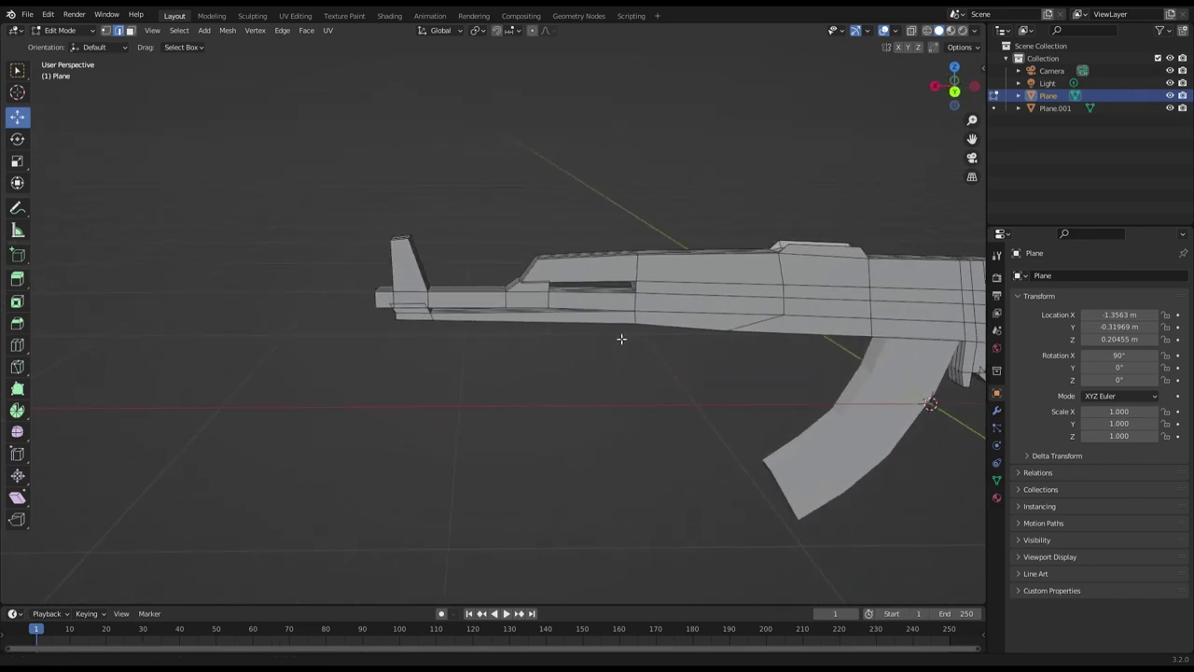
{"action": "scroll", "coordinate": [354, 363], "scroll_direction": "up", "scroll_amount": 2}
Drag the front sight's two top vertices down on Z with the Move gizmo
{"action": "mouse_move", "coordinate": [354, 363]}
{"action": "middle_mouse_down"}
{"action": "mouse_move", "coordinate": [501, 347]}
{"action": "mouse_move", "coordinate": [486, 337]}
{"action": "mouse_move", "coordinate": [192, 386]}
{"action": "mouse_move", "coordinate": [525, 400]}
{"action": "mouse_move", "coordinate": [416, 382]}
{"action": "mouse_move", "coordinate": [426, 373]}
{"action": "mouse_move", "coordinate": [482, 395]}
{"action": "mouse_move", "coordinate": [579, 364]}
{"action": "mouse_move", "coordinate": [560, 377]}
{"action": "mouse_move", "coordinate": [606, 387]}
{"action": "mouse_move", "coordinate": [535, 368]}
{"action": "middle_mouse_up"}
{"action": "scroll", "coordinate": [501, 347], "scroll_direction": "down", "scroll_amount": 2}
{"action": "scroll", "coordinate": [517, 389], "scroll_direction": "up", "scroll_amount": 3}
{"action": "scroll", "coordinate": [579, 364], "scroll_direction": "down", "scroll_amount": 3}
{"action": "scroll", "coordinate": [641, 398], "scroll_direction": "up", "scroll_amount": 3}
{"action": "scroll", "coordinate": [504, 366], "scroll_direction": "up", "scroll_amount": 2}
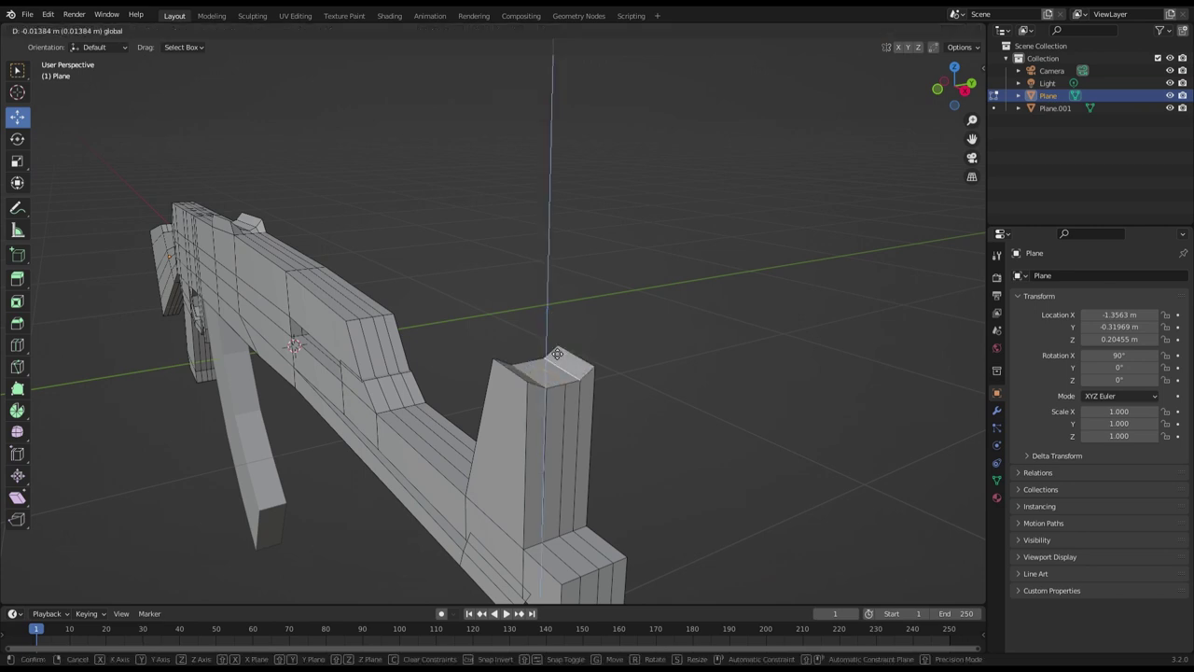
{"action": "left_click", "coordinate": [556, 375]}
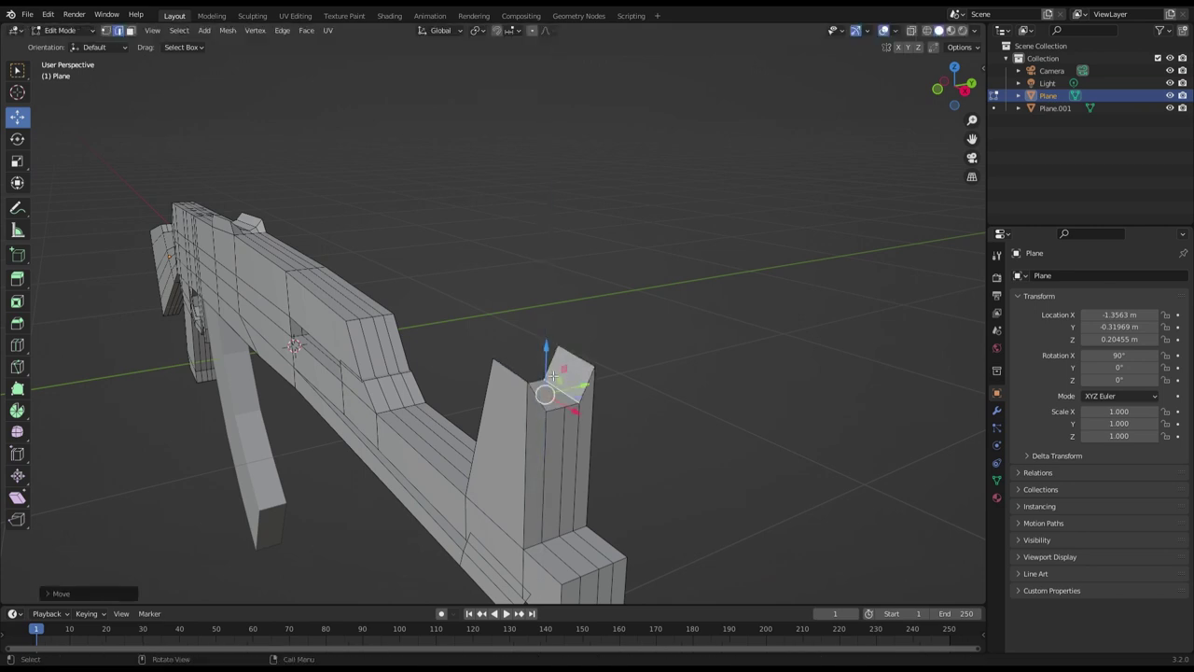
{"action": "left_click_drag", "start_coordinate": [520, 347], "coordinate": [525, 361]}
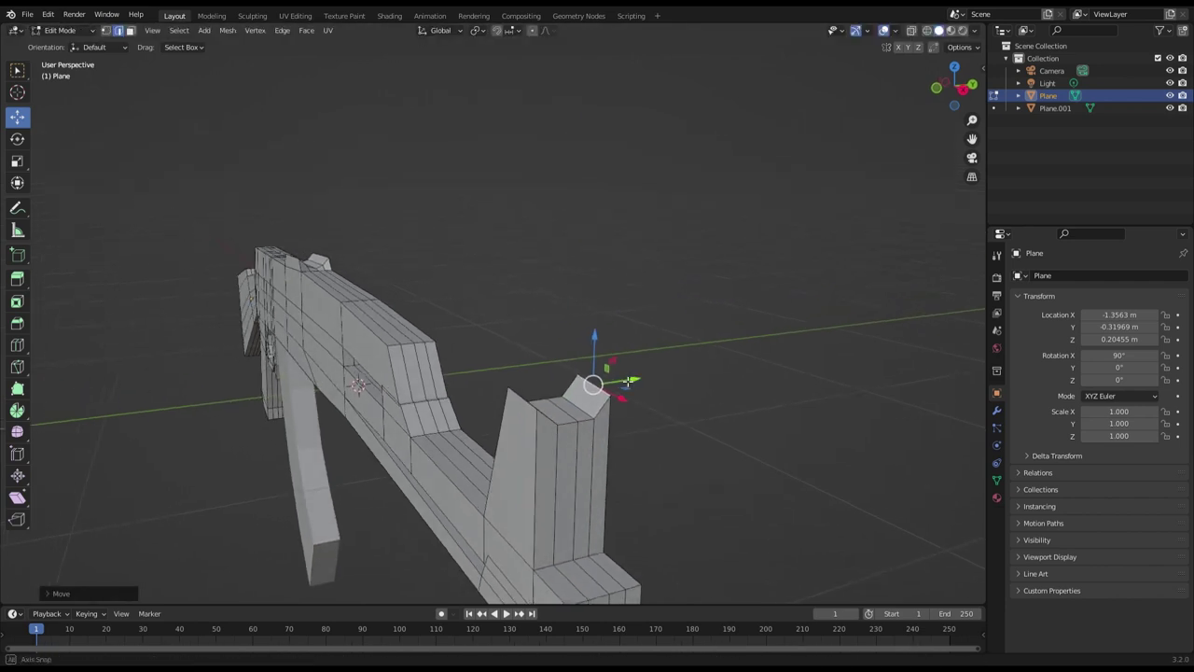
{"action": "mouse_move", "coordinate": [571, 360]}
{"action": "middle_mouse_down"}
{"action": "mouse_move", "coordinate": [737, 505]}
{"action": "mouse_move", "coordinate": [479, 376]}
{"action": "middle_mouse_up"}
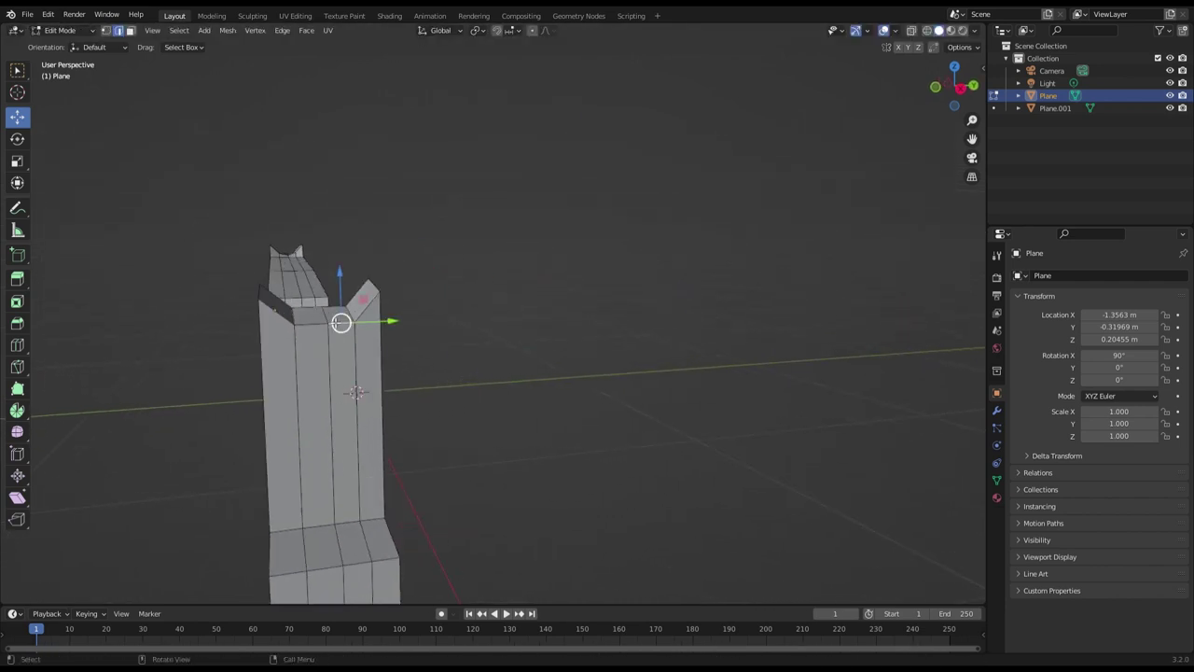
{"action": "mouse_move", "coordinate": [329, 299]}
{"action": "left_mouse_down"}
{"action": "mouse_move", "coordinate": [327, 328]}
{"action": "mouse_move", "coordinate": [357, 302]}
{"action": "left_mouse_up"}
{"action": "left_click", "coordinate": [358, 305]}
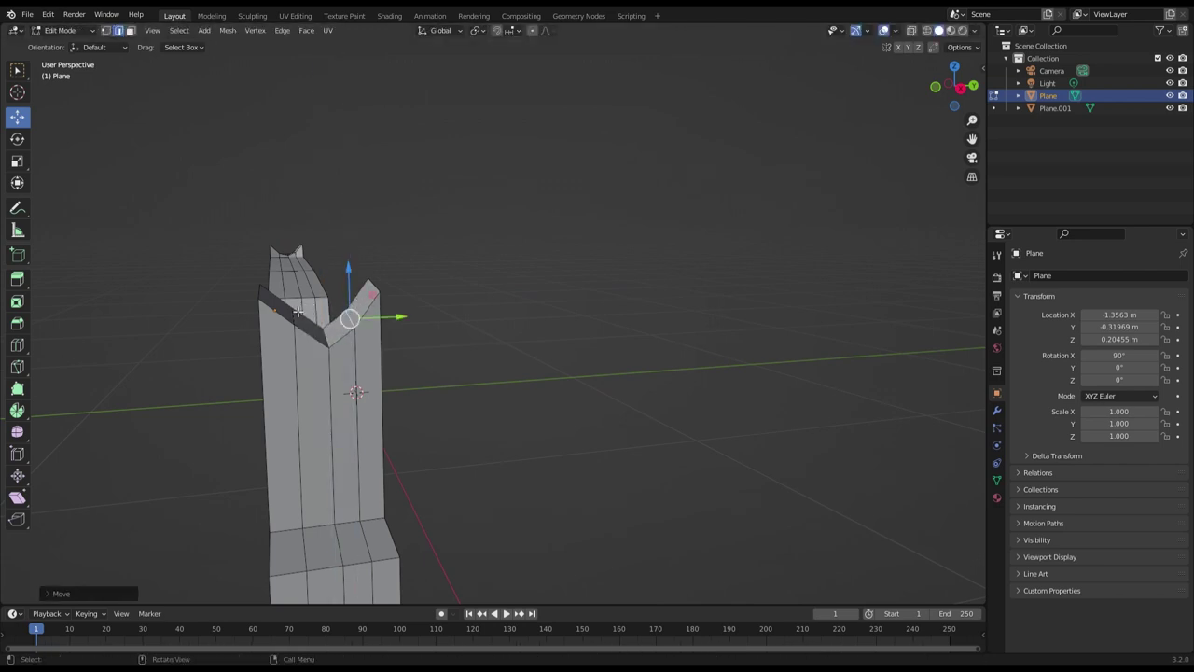
{"action": "left_click", "coordinate": [306, 317]}
{"action": "left_click_drag", "start_coordinate": [301, 304], "coordinate": [304, 312]}
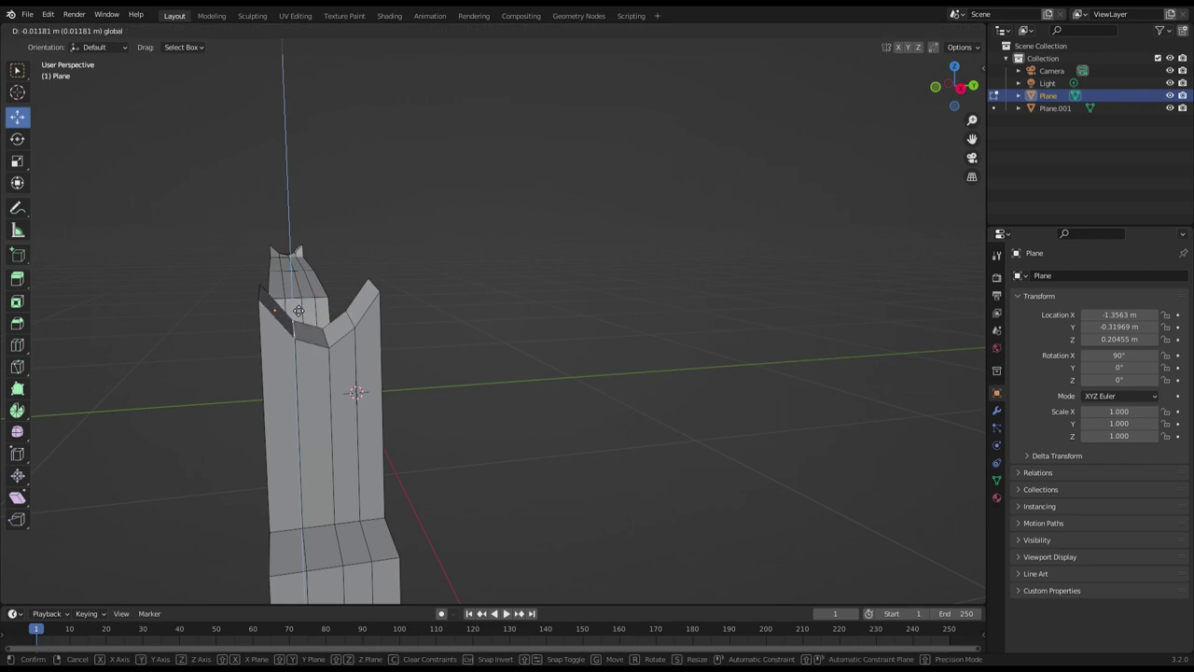
{"action": "mouse_move", "coordinate": [437, 348]}
{"action": "middle_mouse_down"}
{"action": "mouse_move", "coordinate": [392, 292]}
{"action": "mouse_move", "coordinate": [383, 457]}
{"action": "mouse_move", "coordinate": [448, 453]}
{"action": "mouse_move", "coordinate": [555, 555]}
{"action": "mouse_move", "coordinate": [407, 472]}
{"action": "middle_mouse_up"}
{"action": "scroll", "coordinate": [433, 460], "scroll_direction": "up", "scroll_amount": 5}
{"action": "scroll", "coordinate": [439, 480], "scroll_direction": "up", "scroll_amount": 3}
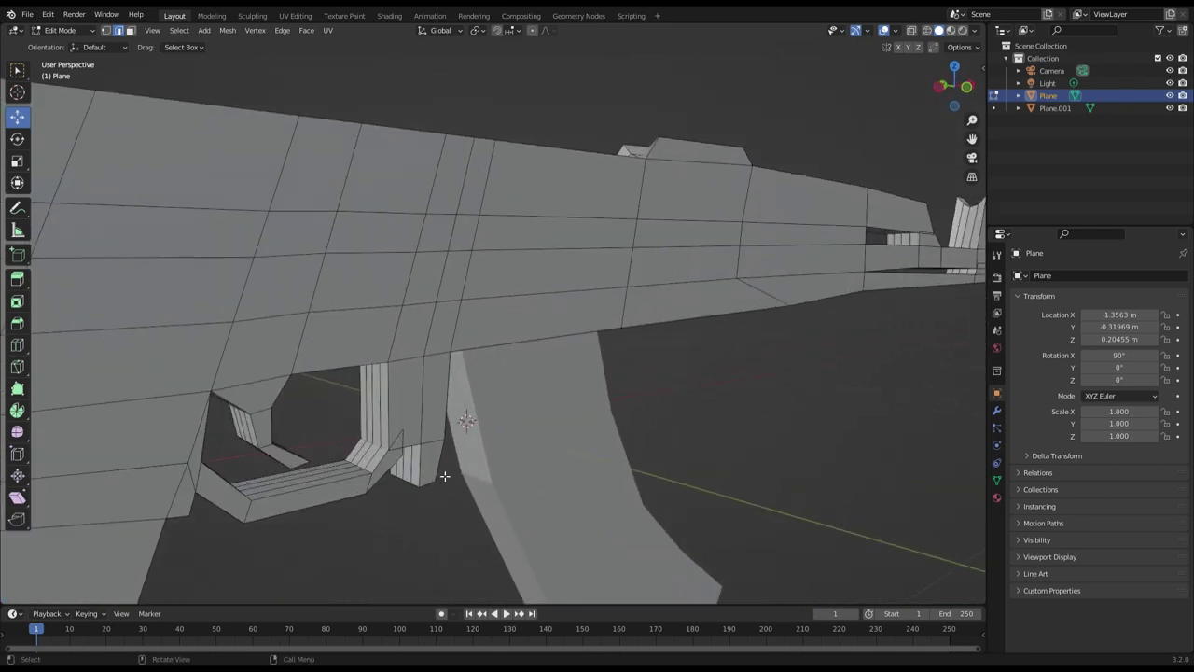
{"action": "scroll", "coordinate": [408, 488], "scroll_direction": "up", "scroll_amount": 3}
{"action": "scroll", "coordinate": [443, 510], "scroll_direction": "up", "scroll_amount": 2}
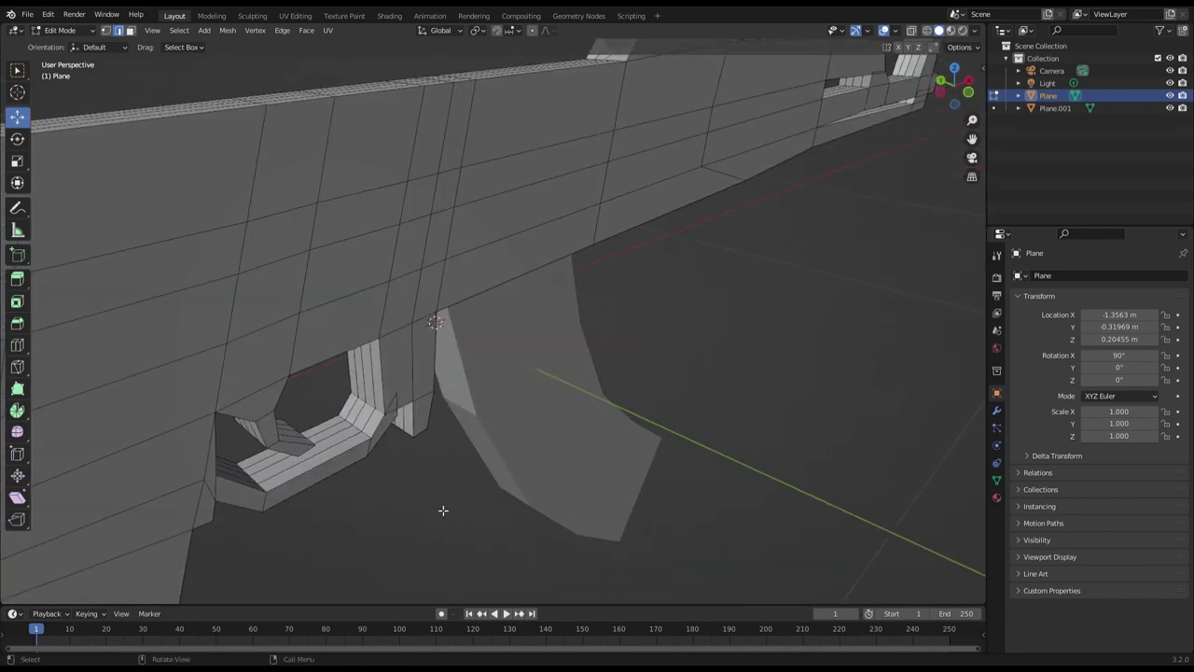
Switch to face select and pick the trigger guard's lower outer and side faces
{"action": "left_click", "coordinate": [353, 464], "text": "alt"}
{"action": "left_click", "coordinate": [133, 31]}
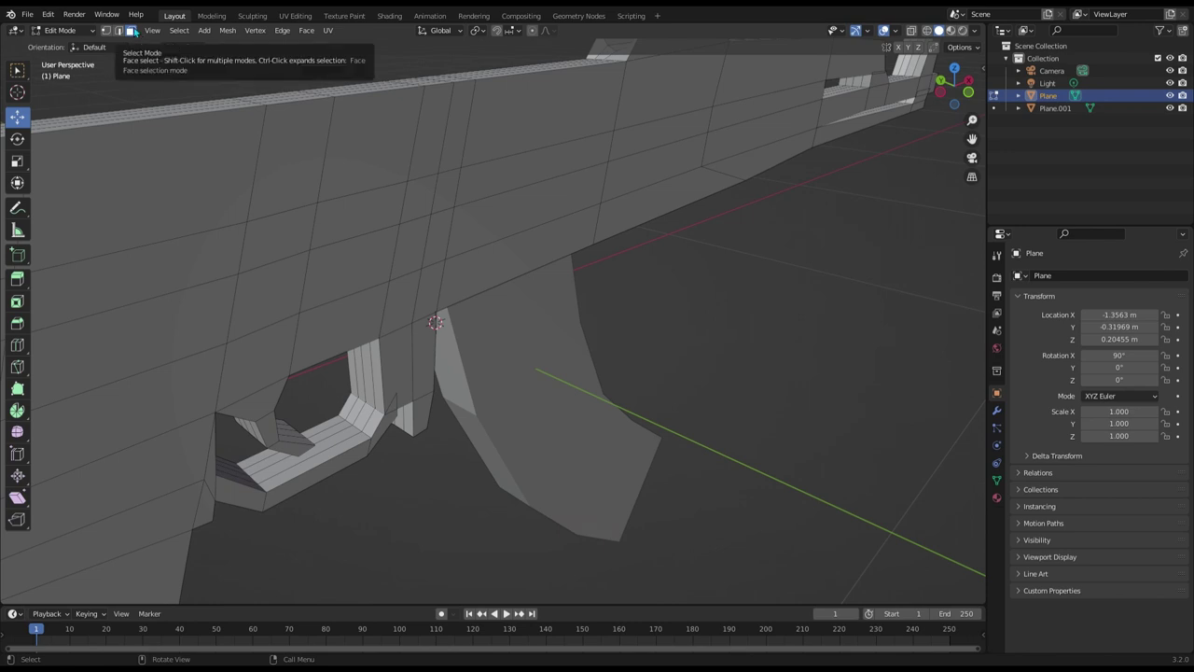
{"action": "left_click", "coordinate": [340, 475]}
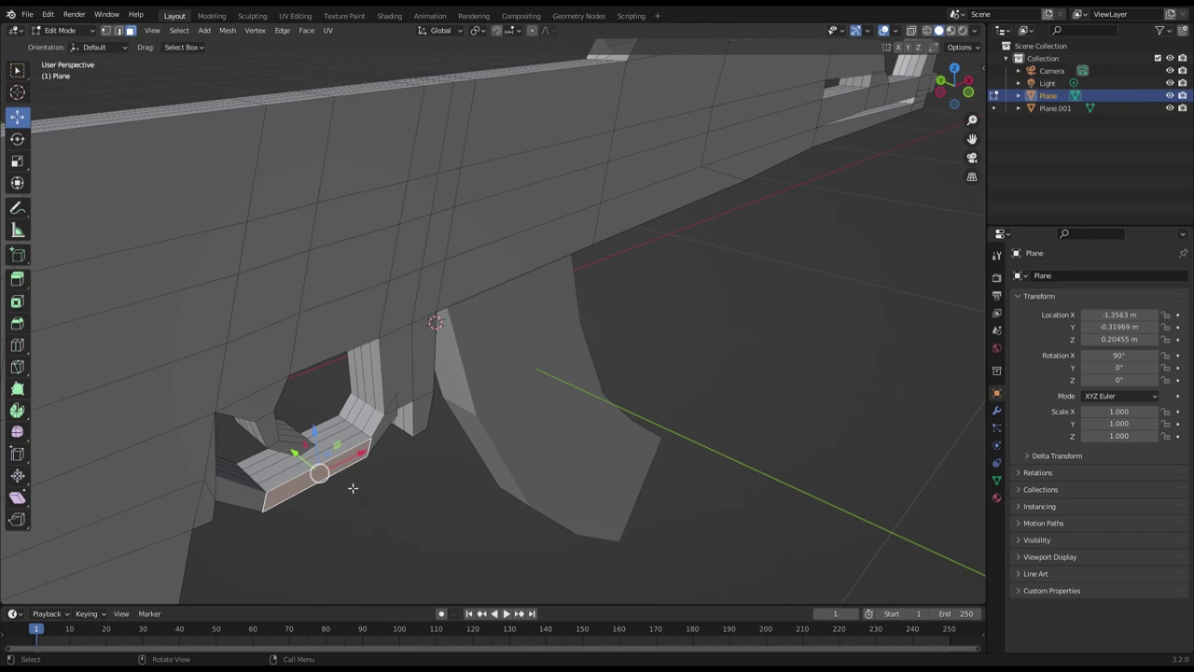
{"action": "mouse_move", "coordinate": [307, 498]}
{"action": "middle_mouse_down"}
{"action": "mouse_move", "coordinate": [435, 504]}
{"action": "mouse_move", "coordinate": [523, 528]}
{"action": "mouse_move", "coordinate": [423, 531]}
{"action": "mouse_move", "coordinate": [437, 488]}
{"action": "middle_mouse_up"}
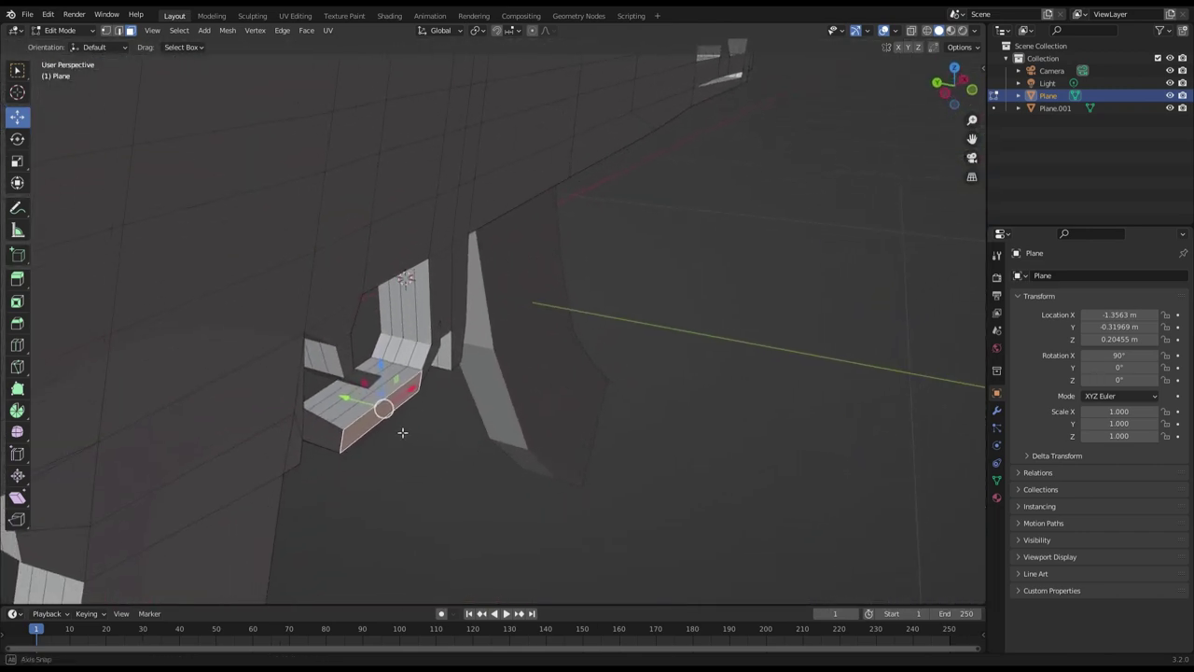
{"action": "scroll", "coordinate": [448, 392], "scroll_direction": "up", "scroll_amount": 2}
{"action": "left_click", "coordinate": [455, 342], "text": "shift"}
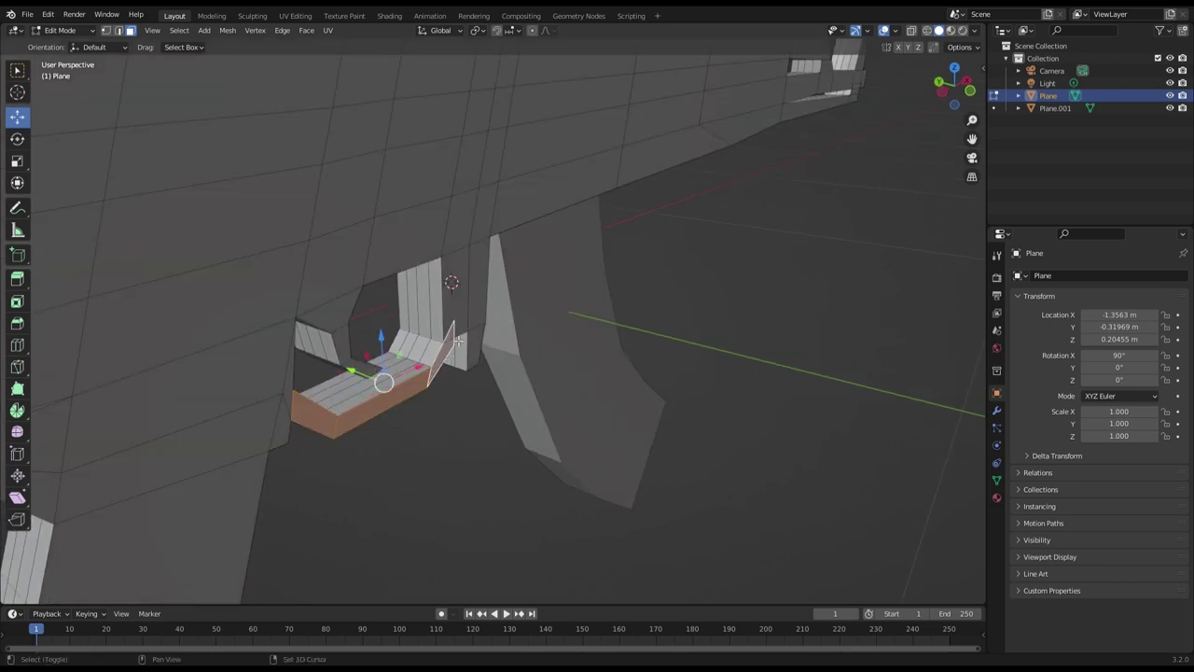
{"action": "middle_click_drag", "start_coordinate": [443, 376], "coordinate": [394, 359]}
Extrude the faces, add the angled face, and push them about 2 cm outward along Y
{"action": "key", "text": "e"}
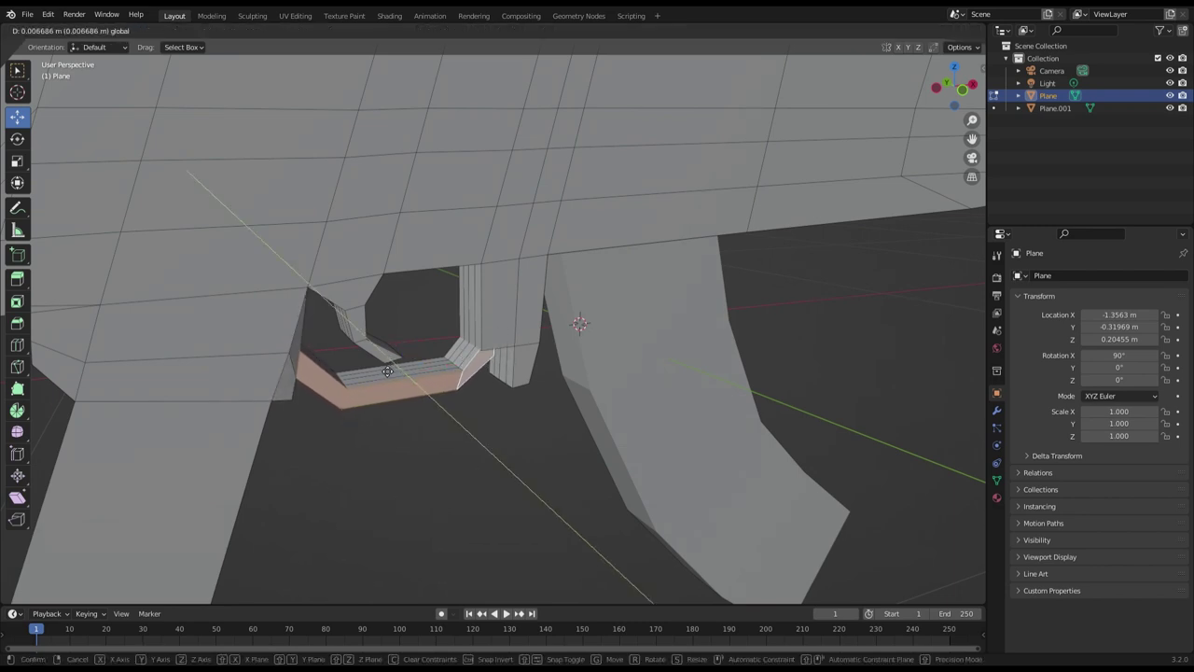
{"action": "left_click", "coordinate": [419, 388]}
{"action": "scroll", "coordinate": [424, 410], "scroll_direction": "up", "scroll_amount": 3}
{"action": "middle_click_drag", "start_coordinate": [426, 429], "coordinate": [547, 214]}
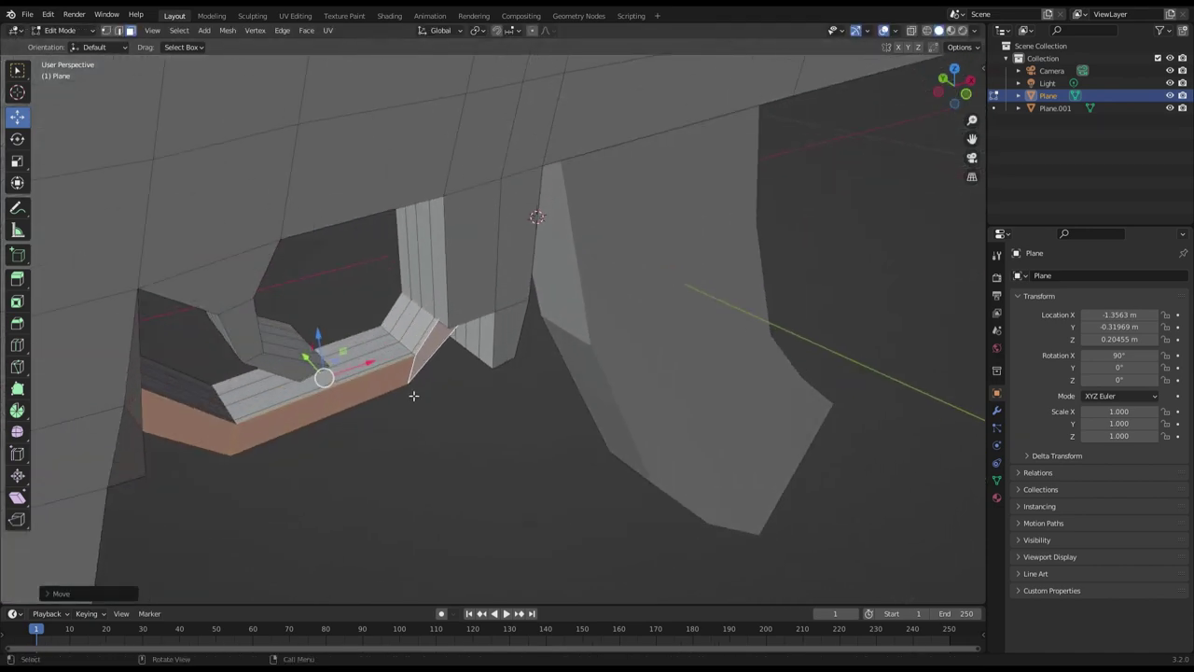
{"action": "scroll", "coordinate": [419, 373], "scroll_direction": "up", "scroll_amount": 5}
{"action": "scroll", "coordinate": [355, 520], "scroll_direction": "down", "scroll_amount": 5}
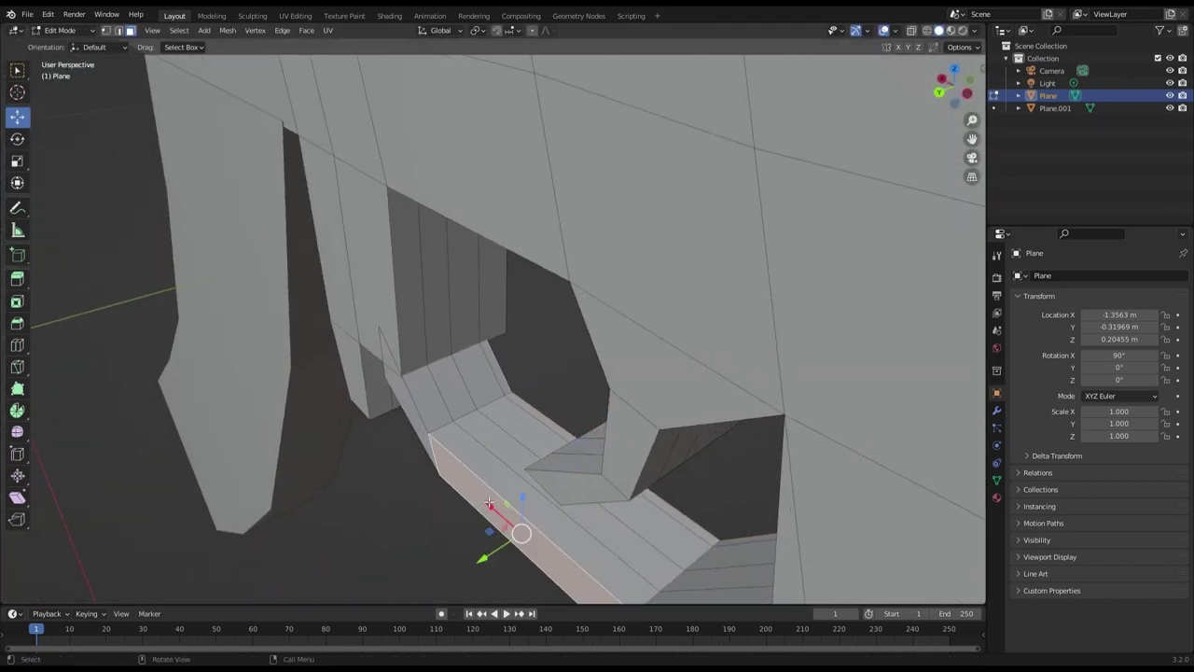
{"action": "middle_click_drag", "start_coordinate": [498, 502], "coordinate": [608, 461]}
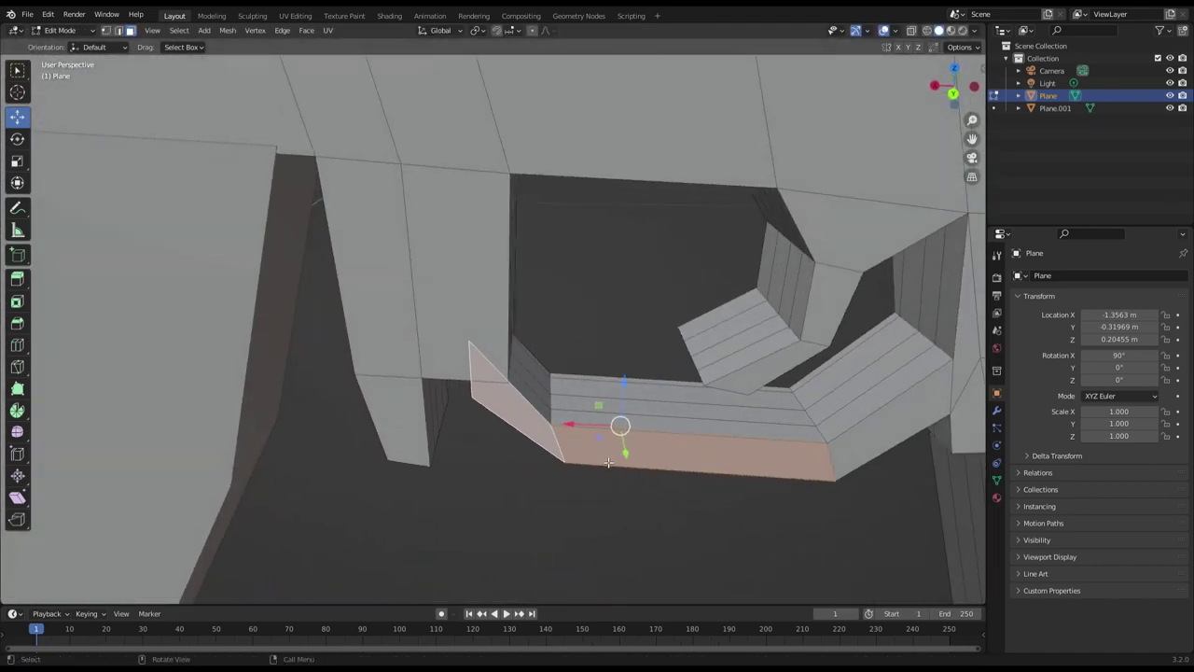
{"action": "left_click", "coordinate": [933, 434], "text": "shift"}
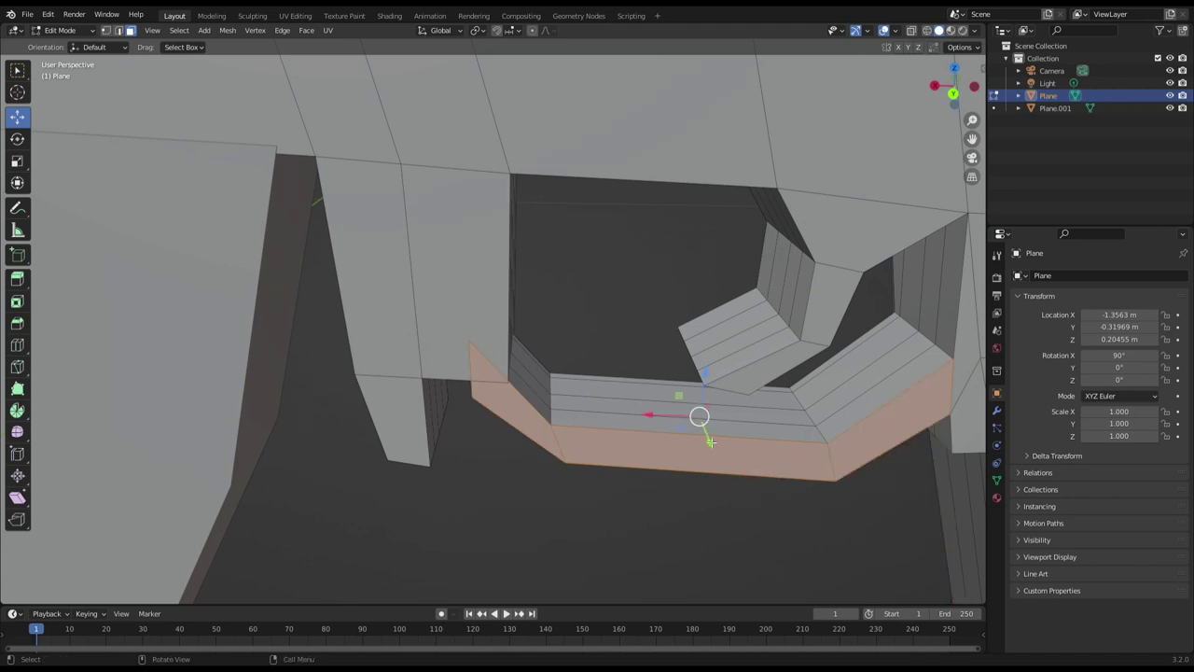
{"action": "left_click_drag", "start_coordinate": [712, 447], "coordinate": [700, 437]}
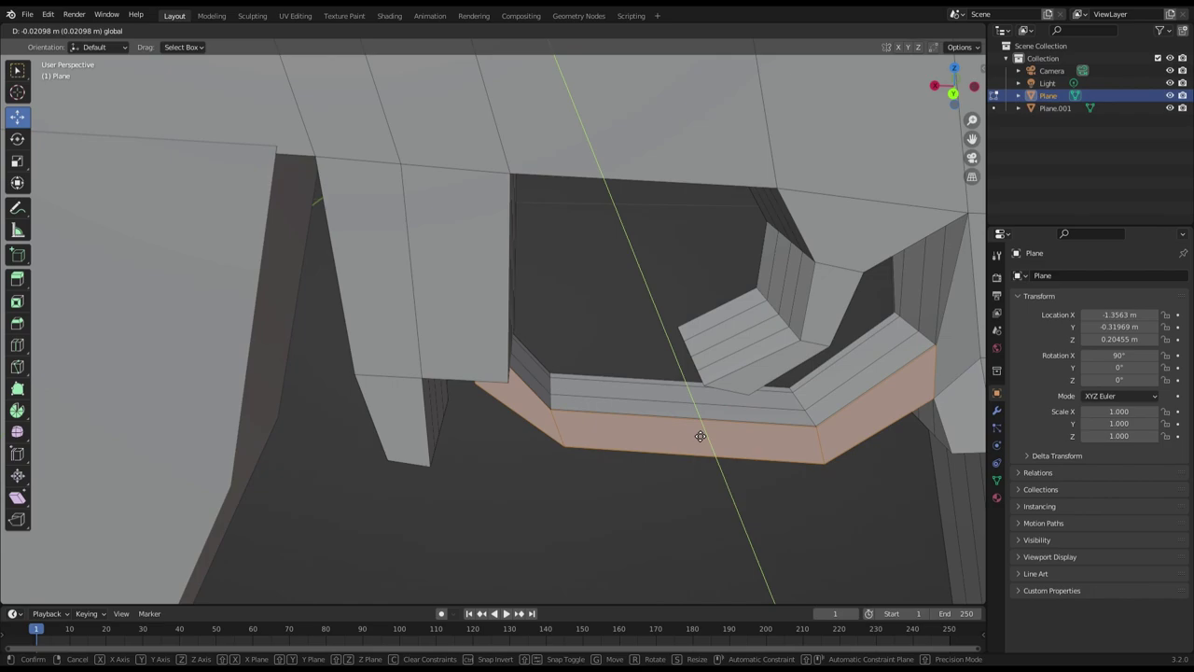
{"action": "left_click", "coordinate": [700, 436]}
Clear the face selection and orbit to view the trigger guard opening
{"action": "mouse_move", "coordinate": [701, 436]}
{"action": "middle_mouse_down"}
{"action": "mouse_move", "coordinate": [476, 418]}
{"action": "mouse_move", "coordinate": [498, 488]}
{"action": "mouse_move", "coordinate": [475, 408]}
{"action": "mouse_move", "coordinate": [438, 427]}
{"action": "mouse_move", "coordinate": [462, 466]}
{"action": "middle_mouse_up"}
{"action": "left_click", "coordinate": [513, 492]}
{"action": "scroll", "coordinate": [488, 487], "scroll_direction": "up", "scroll_amount": 5}
{"action": "mouse_move", "coordinate": [533, 526]}
{"action": "middle_mouse_down"}
{"action": "mouse_move", "coordinate": [565, 498]}
{"action": "mouse_move", "coordinate": [520, 501]}
{"action": "mouse_move", "coordinate": [520, 488]}
{"action": "mouse_move", "coordinate": [564, 493]}
{"action": "mouse_move", "coordinate": [509, 482]}
{"action": "mouse_move", "coordinate": [492, 382]}
{"action": "mouse_move", "coordinate": [432, 328]}
{"action": "middle_mouse_up"}
Select the opening's top triangular face and side strip, with the triangle active
{"action": "left_click", "coordinate": [403, 292]}
{"action": "left_click", "coordinate": [410, 280], "text": "alt"}
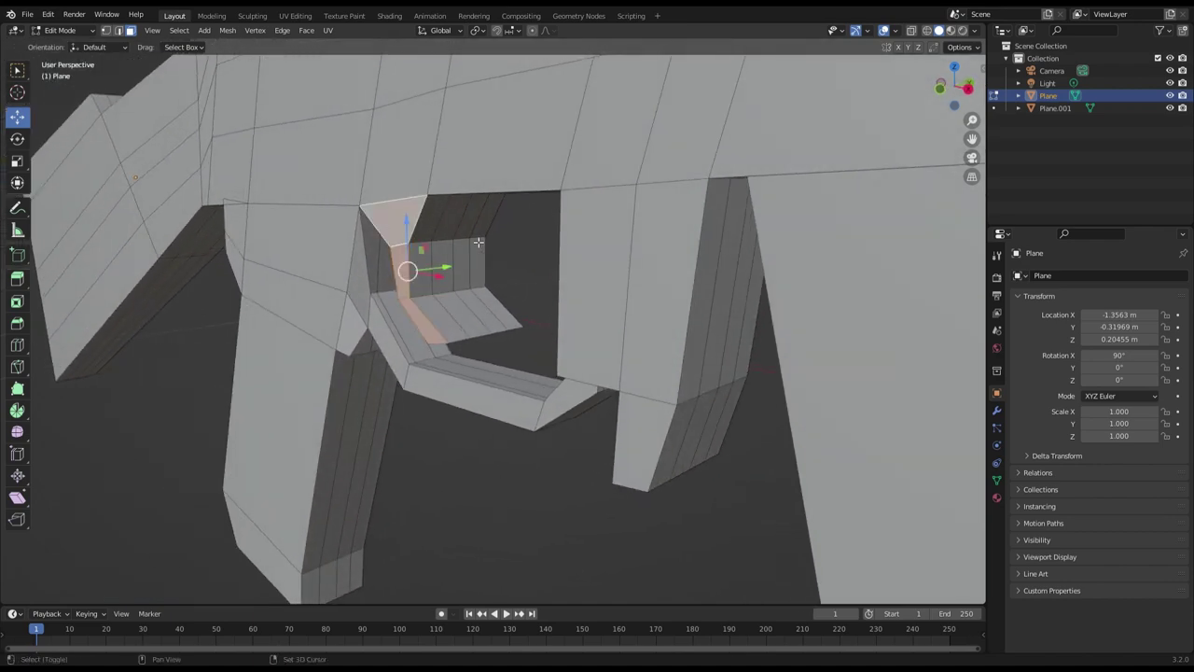
{"action": "mouse_move", "coordinate": [506, 248]}
{"action": "middle_mouse_down"}
{"action": "mouse_move", "coordinate": [553, 248]}
{"action": "mouse_move", "coordinate": [381, 267]}
{"action": "middle_mouse_up"}
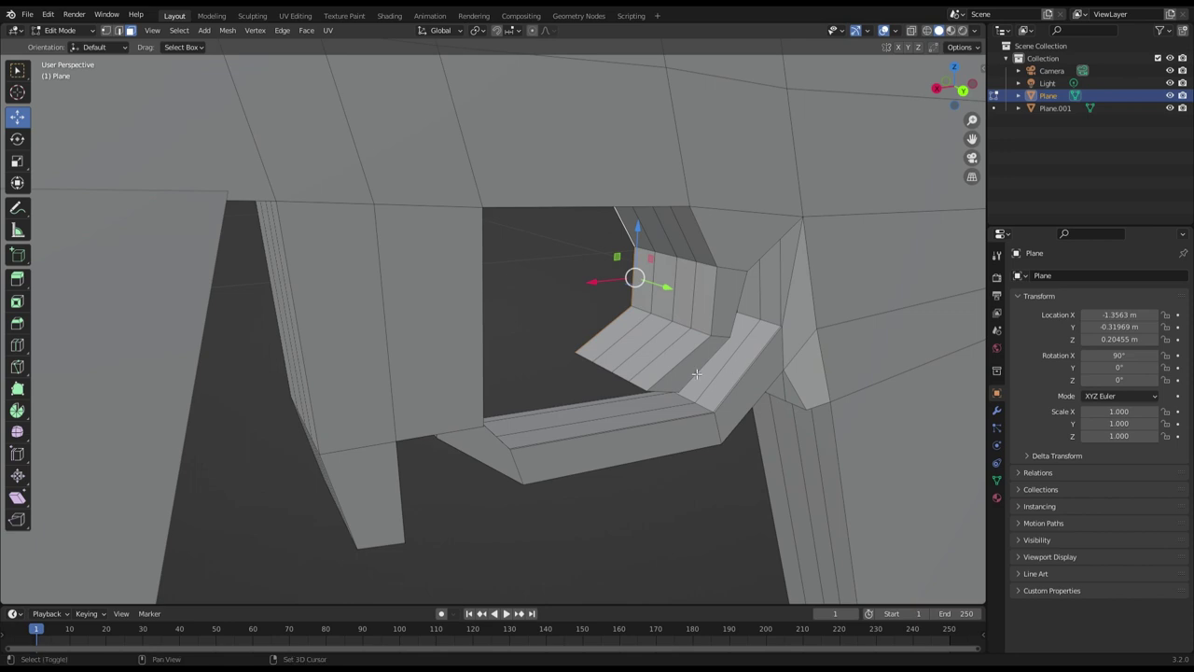
{"action": "left_click", "coordinate": [737, 278], "text": "shift"}
{"action": "left_click", "coordinate": [742, 242], "text": "alt+shift"}
{"action": "middle_click_drag", "start_coordinate": [743, 243], "coordinate": [454, 235]}
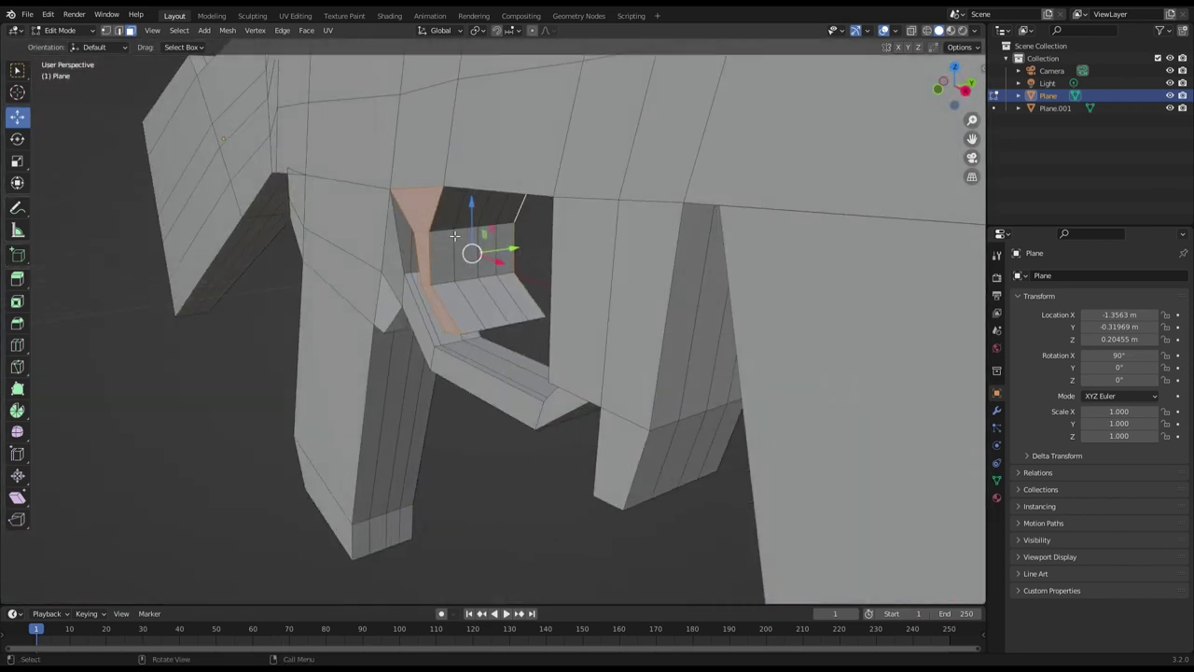
{"action": "left_click", "coordinate": [551, 277]}
{"action": "left_click", "coordinate": [431, 297], "text": "alt"}
{"action": "left_click", "coordinate": [415, 205], "text": "shift"}
Slide the selected opening faces along Y and turn on X-ray view
{"action": "key", "text": "g"}
{"action": "key", "text": "y"}
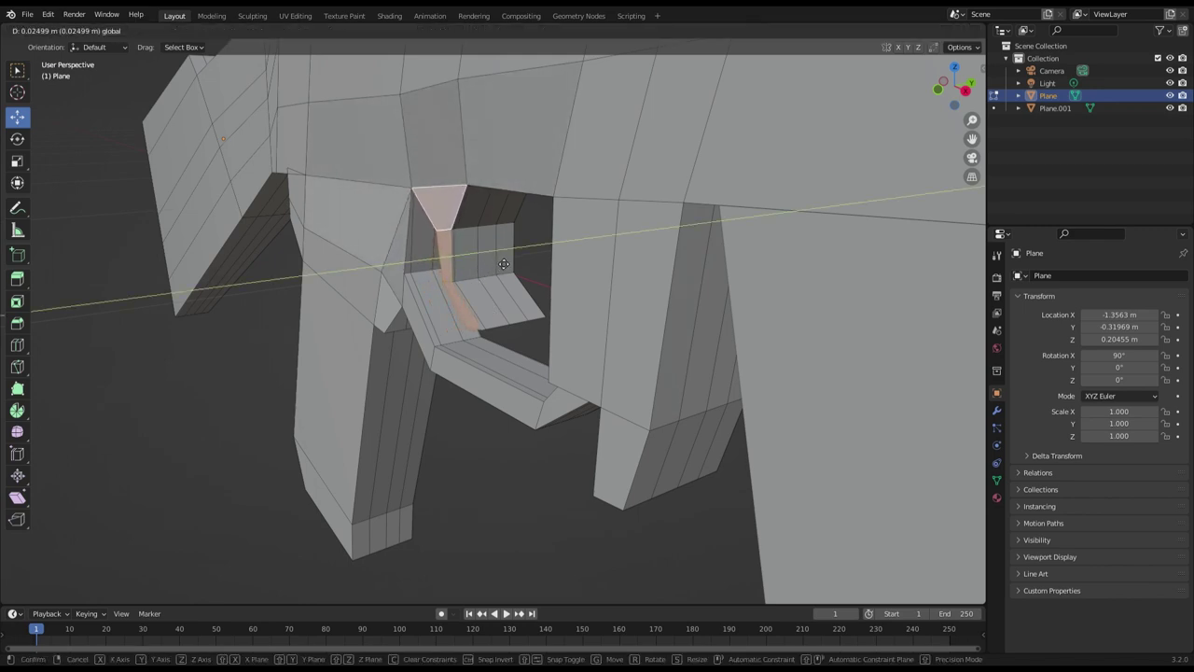
{"action": "left_click", "coordinate": [504, 264]}
{"action": "key", "text": "alt+z"}
{"action": "middle_click_drag", "start_coordinate": [541, 272], "coordinate": [445, 270]}
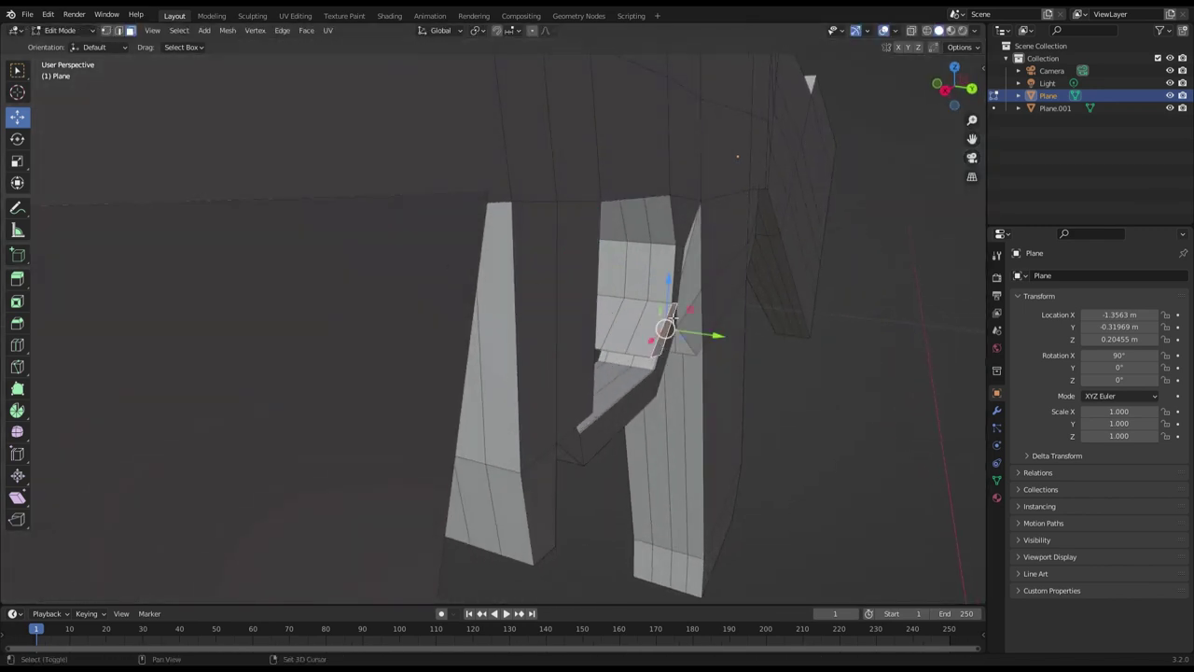
Reselect the triangular top face and shift it along Y, about 2.5 cm in total
{"action": "left_click", "coordinate": [694, 241], "text": "shift"}
{"action": "left_click", "coordinate": [677, 232], "text": "shift"}
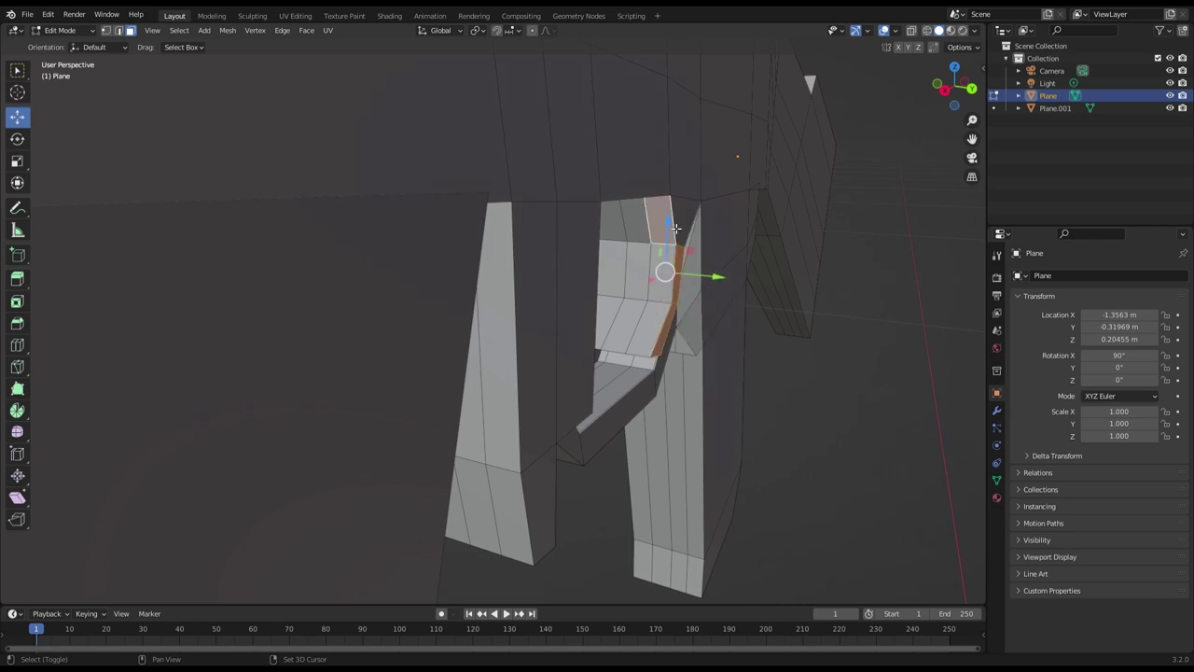
{"action": "left_click", "coordinate": [668, 235], "text": "shift"}
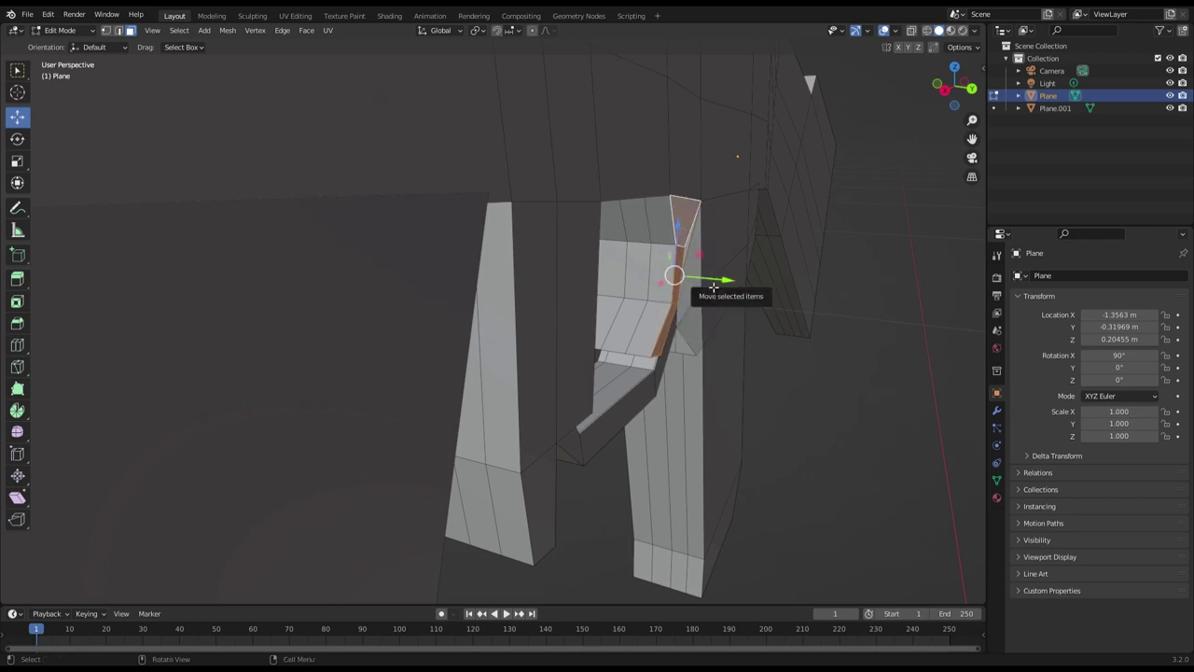
{"action": "left_click_drag", "start_coordinate": [709, 278], "coordinate": [702, 285]}
{"action": "left_click", "coordinate": [707, 287]}
{"action": "key", "text": "KP_Decimal"}
{"action": "middle_click_drag", "start_coordinate": [706, 288], "coordinate": [717, 396]}
{"action": "scroll", "coordinate": [716, 395], "scroll_direction": "down", "scroll_amount": 4}
{"action": "scroll", "coordinate": [674, 397], "scroll_direction": "down", "scroll_amount": 2}
{"action": "mouse_move", "coordinate": [413, 506]}
{"action": "middle_mouse_down"}
{"action": "mouse_move", "coordinate": [530, 573]}
{"action": "mouse_move", "coordinate": [576, 505]}
{"action": "mouse_move", "coordinate": [566, 502]}
{"action": "middle_mouse_up"}
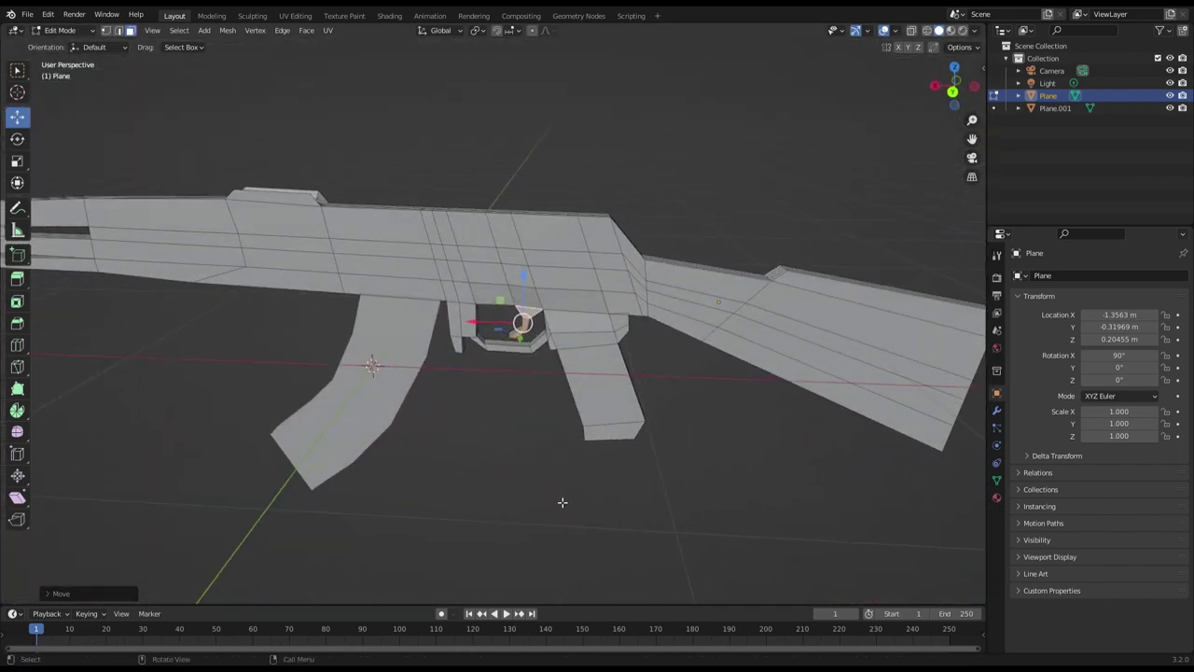
Orbit around the stock, select then clear a long top face, and open the Edge context menu
{"action": "mouse_move", "coordinate": [640, 518]}
{"action": "middle_mouse_down"}
{"action": "mouse_move", "coordinate": [597, 499]}
{"action": "mouse_move", "coordinate": [573, 522]}
{"action": "mouse_move", "coordinate": [475, 518]}
{"action": "mouse_move", "coordinate": [631, 453]}
{"action": "mouse_move", "coordinate": [709, 458]}
{"action": "mouse_move", "coordinate": [666, 470]}
{"action": "mouse_move", "coordinate": [729, 469]}
{"action": "mouse_move", "coordinate": [461, 464]}
{"action": "mouse_move", "coordinate": [541, 460]}
{"action": "mouse_move", "coordinate": [503, 463]}
{"action": "mouse_move", "coordinate": [532, 471]}
{"action": "middle_mouse_up"}
{"action": "middle_click_drag", "start_coordinate": [564, 342], "coordinate": [600, 334]}
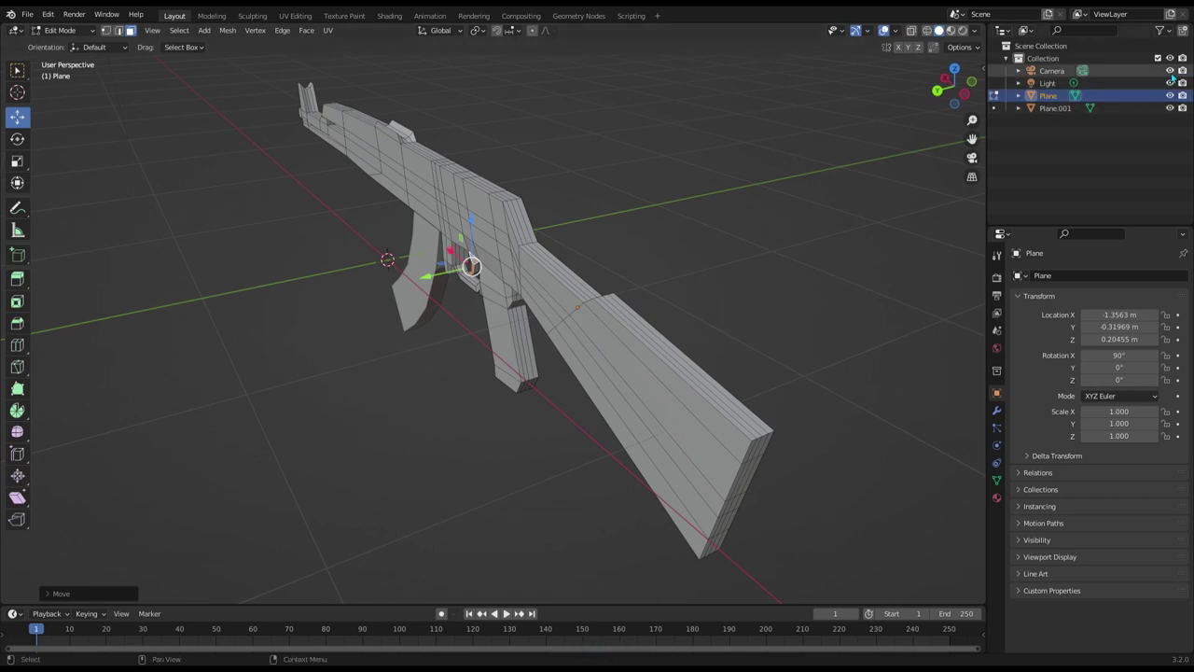
{"action": "middle_click_drag", "start_coordinate": [597, 270], "coordinate": [603, 303]}
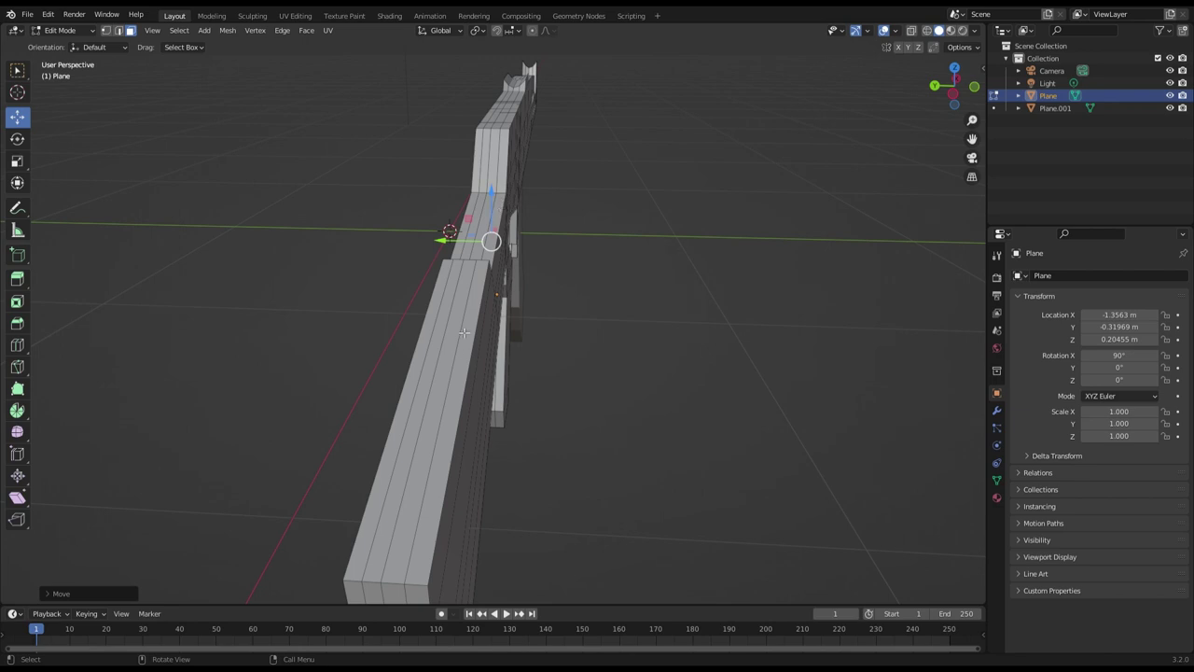
{"action": "left_click", "coordinate": [449, 358]}
{"action": "key", "text": "alt+a"}
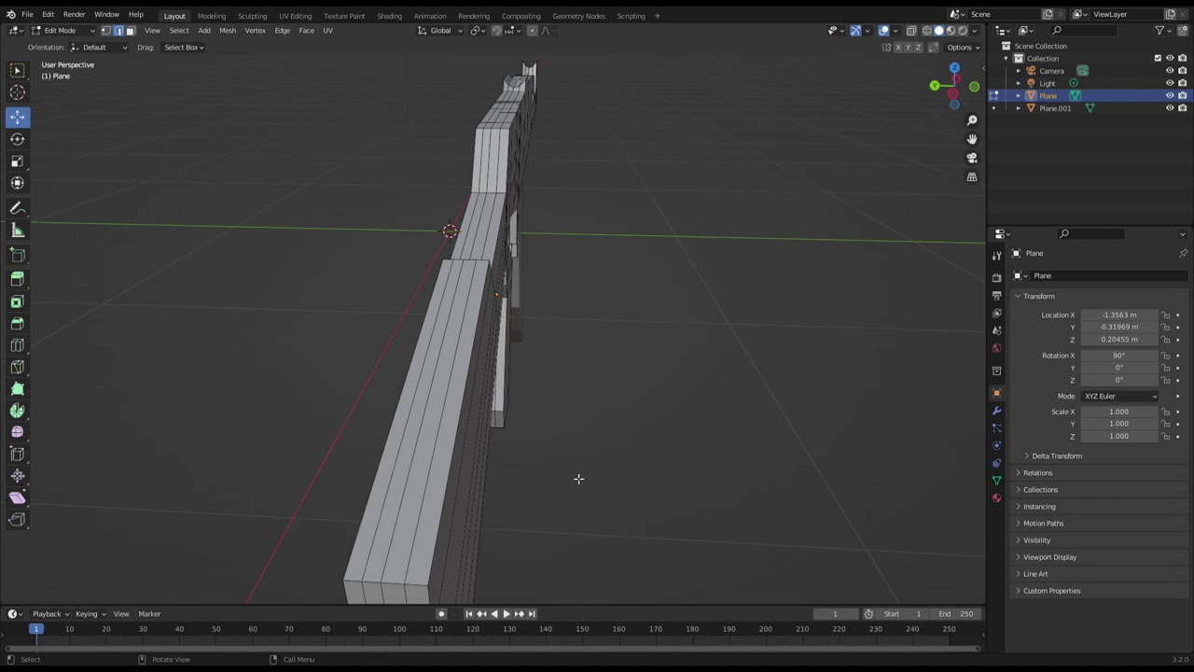
{"action": "right_click", "coordinate": [443, 418]}
Raise a centre top vertex and its neighbouring edge along Z
{"action": "middle_click_drag", "start_coordinate": [631, 439], "coordinate": [635, 435]}
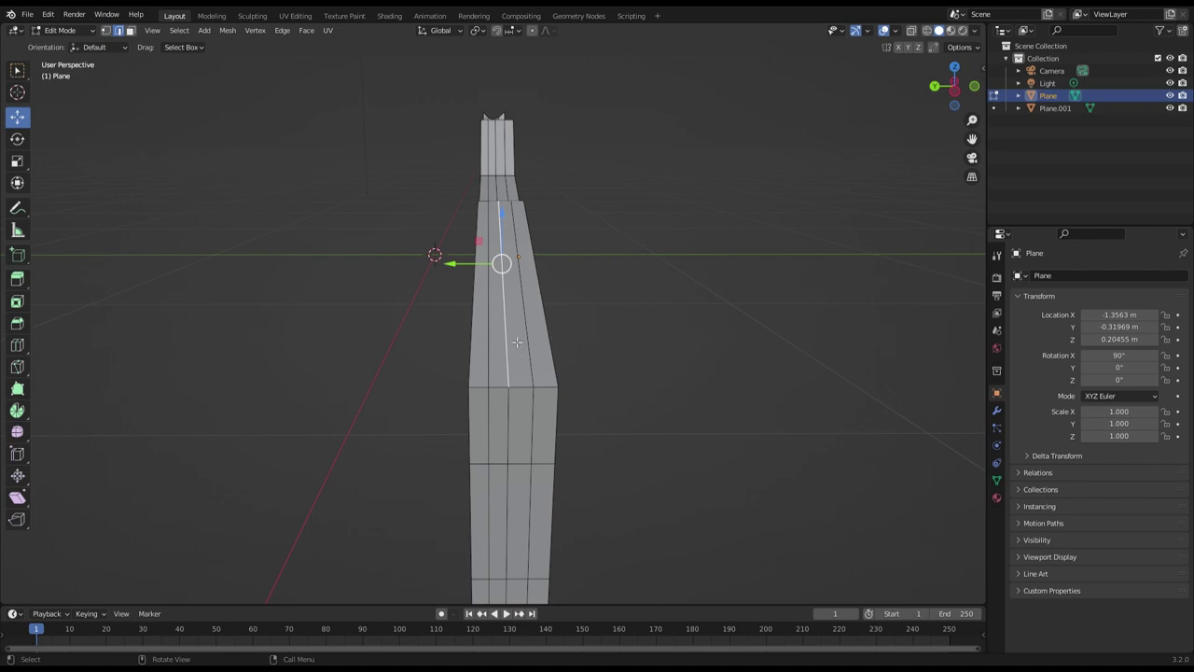
{"action": "key", "text": "g"}
{"action": "key", "text": "z"}
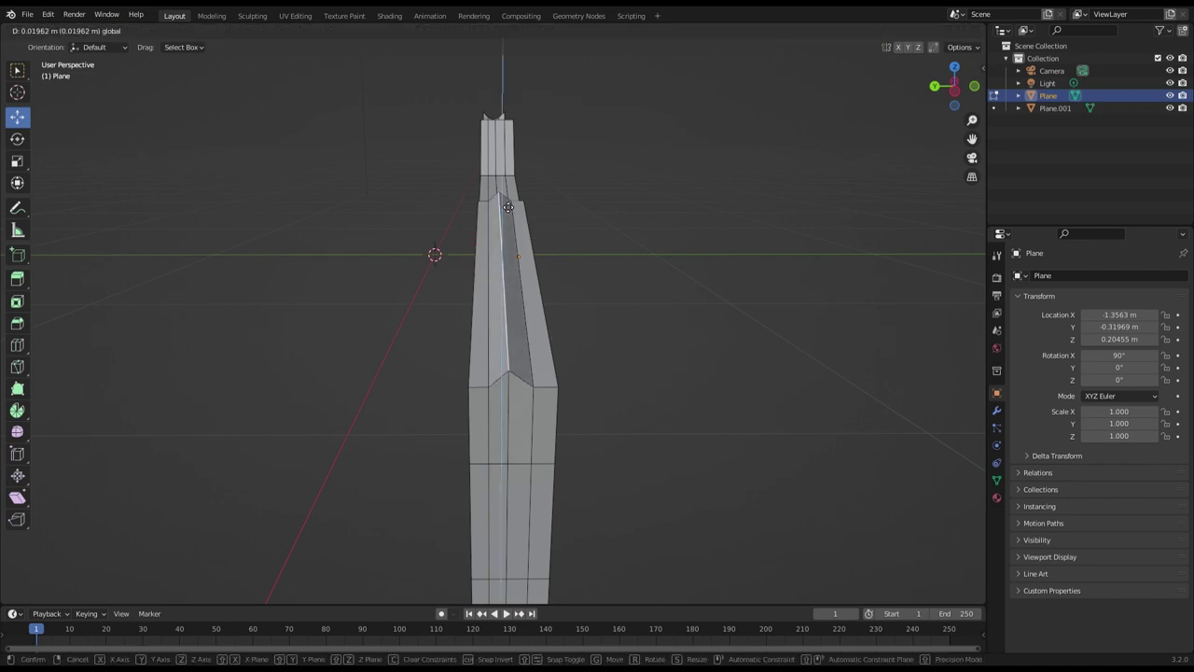
{"action": "left_click", "coordinate": [507, 194]}
{"action": "left_click", "coordinate": [528, 279]}
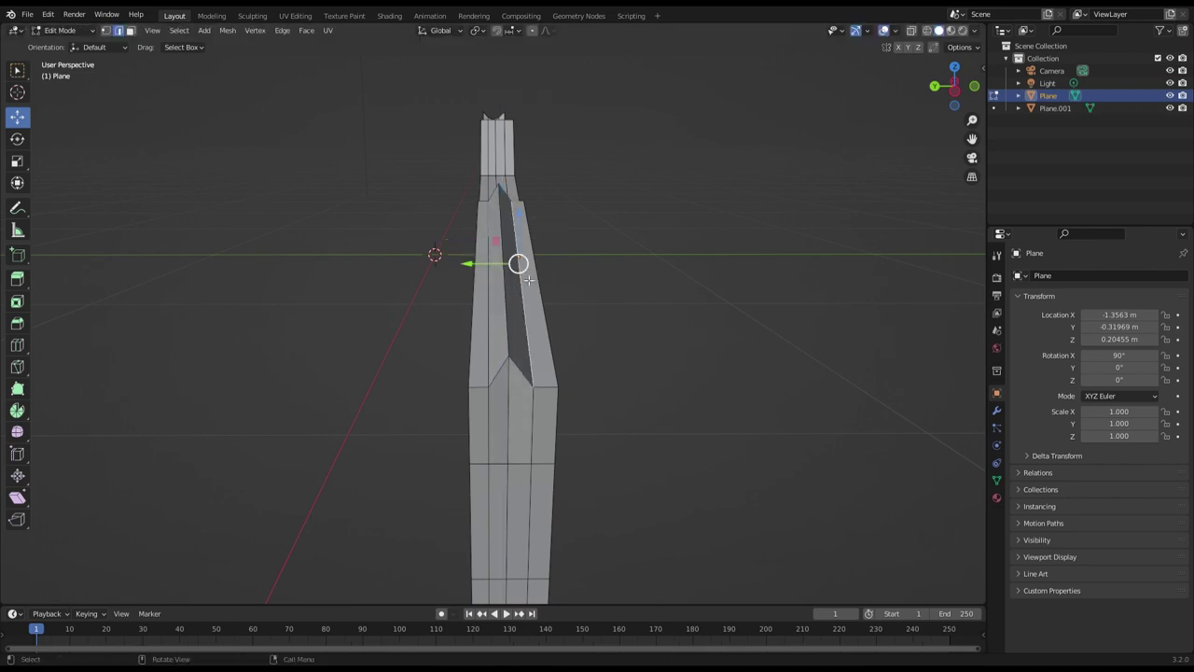
{"action": "key", "text": "g"}
{"action": "key", "text": "z"}
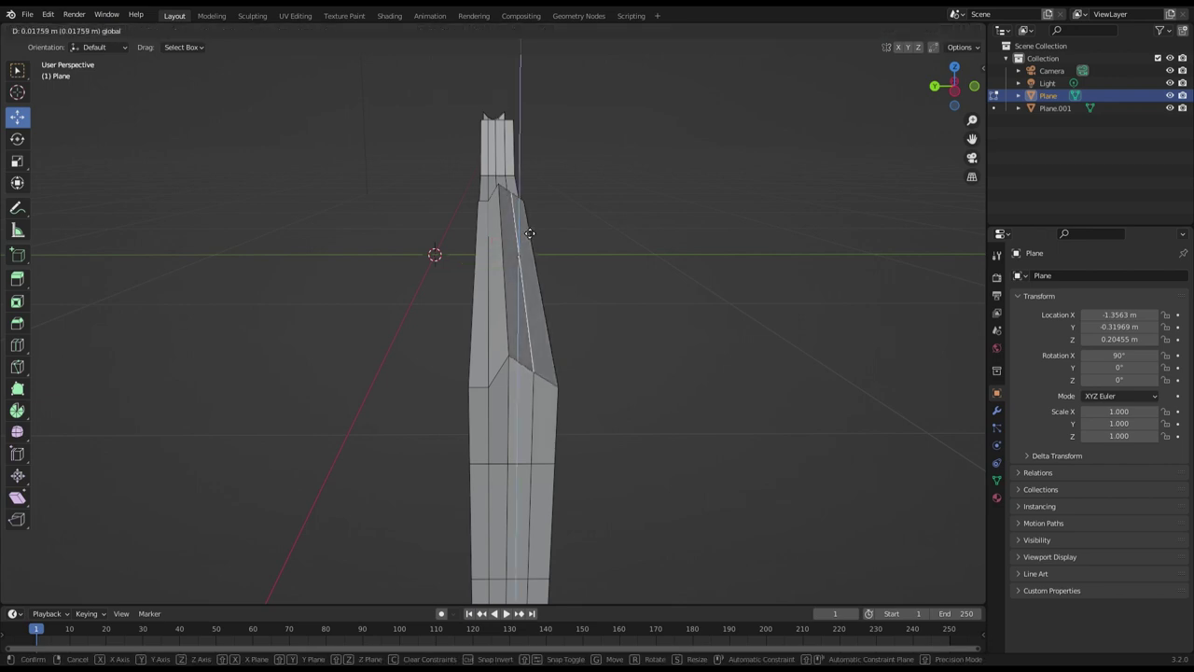
{"action": "left_click", "coordinate": [529, 233]}
Raise two more centre top edges along Z to finish the peaked ridge
{"action": "middle_click_drag", "start_coordinate": [607, 269], "coordinate": [607, 273]}
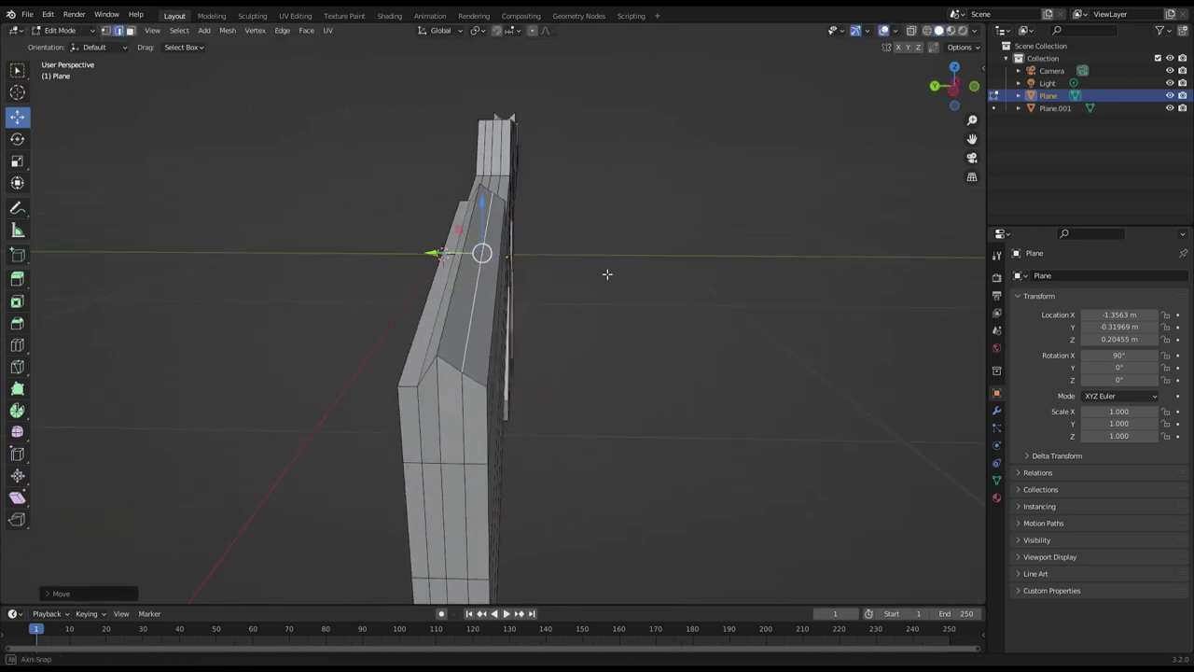
{"action": "middle_click_drag", "start_coordinate": [607, 274], "coordinate": [523, 291]}
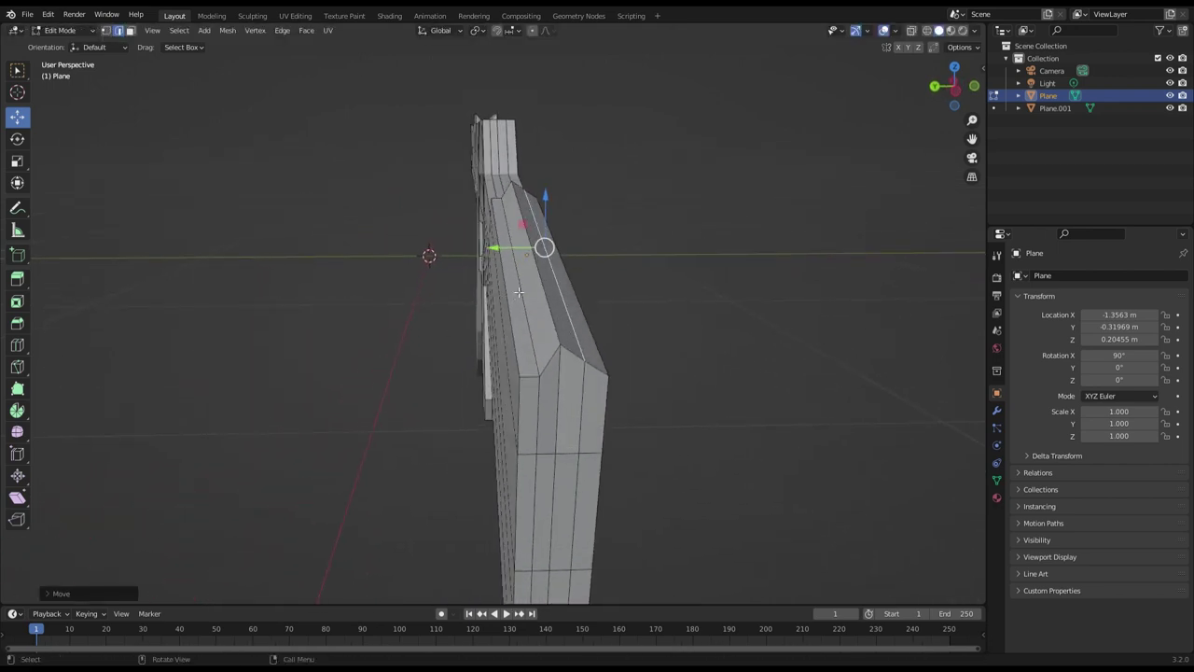
{"action": "left_click", "coordinate": [524, 291]}
{"action": "key", "text": "g"}
{"action": "key", "text": "z"}
{"action": "left_click", "coordinate": [522, 207]}
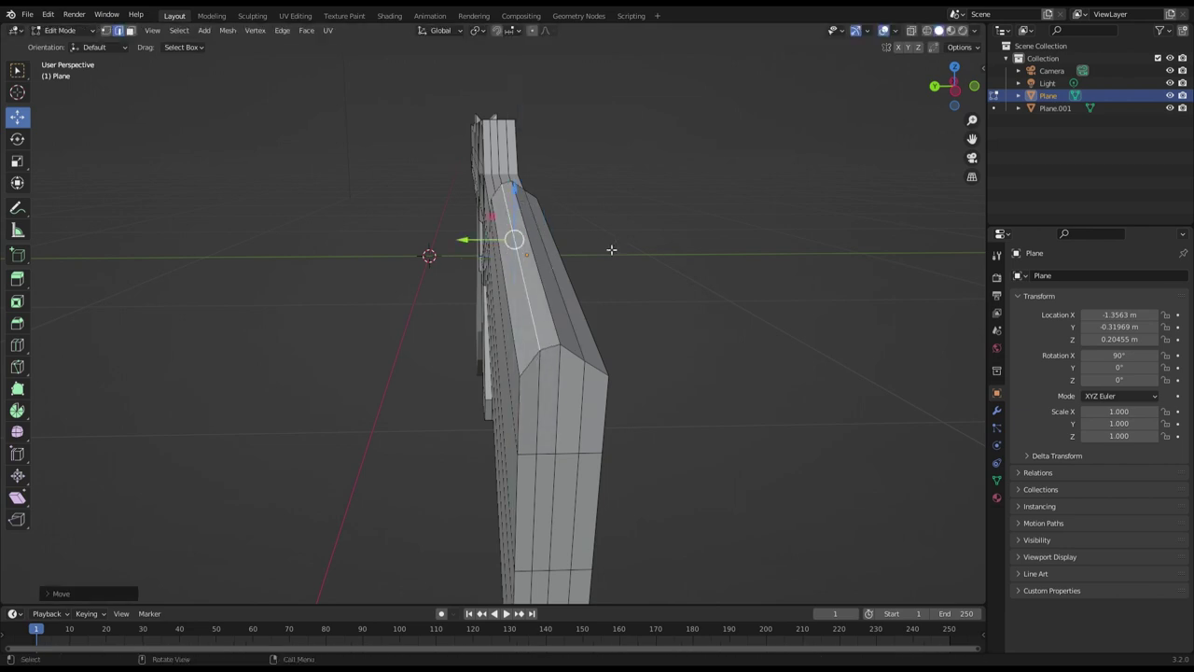
{"action": "middle_click_drag", "start_coordinate": [613, 248], "coordinate": [607, 248]}
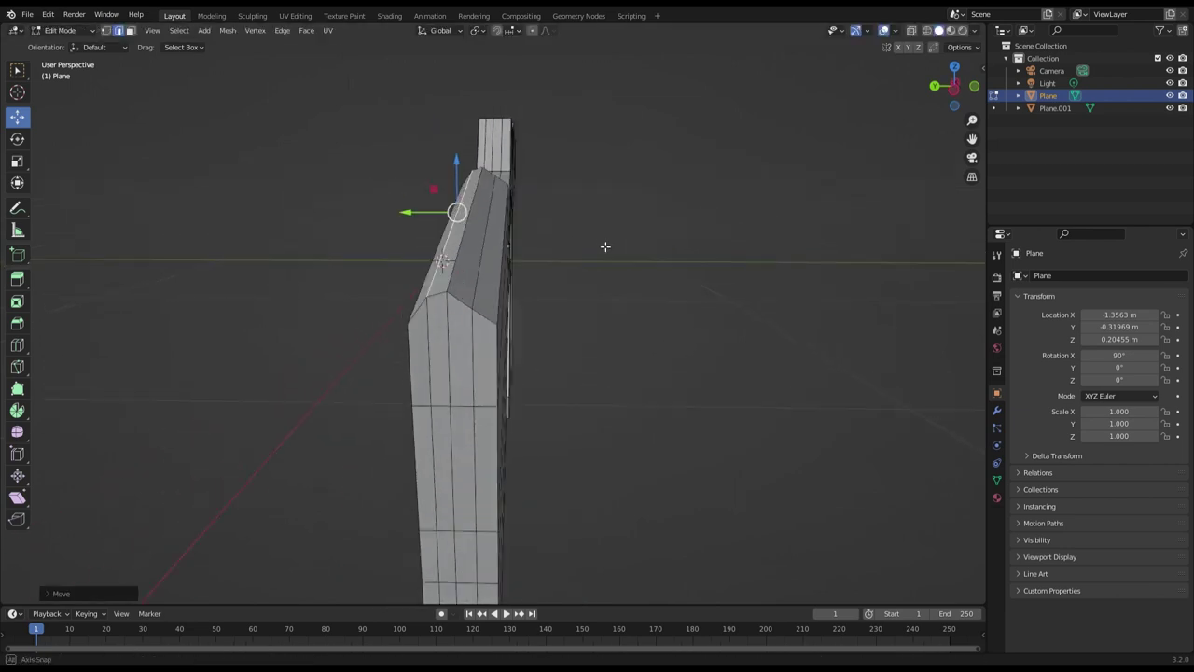
{"action": "key", "text": "g"}
{"action": "key", "text": "z"}
{"action": "left_click", "coordinate": [494, 224]}
{"action": "mouse_move", "coordinate": [494, 224]}
{"action": "middle_mouse_down"}
{"action": "mouse_move", "coordinate": [516, 221]}
{"action": "mouse_move", "coordinate": [709, 348]}
{"action": "mouse_move", "coordinate": [587, 364]}
{"action": "mouse_move", "coordinate": [567, 389]}
{"action": "mouse_move", "coordinate": [681, 387]}
{"action": "mouse_move", "coordinate": [568, 427]}
{"action": "mouse_move", "coordinate": [515, 389]}
{"action": "mouse_move", "coordinate": [554, 421]}
{"action": "middle_mouse_up"}
{"action": "scroll", "coordinate": [515, 389], "scroll_direction": "up", "scroll_amount": 2}
{"action": "scroll", "coordinate": [532, 388], "scroll_direction": "up", "scroll_amount": 3}
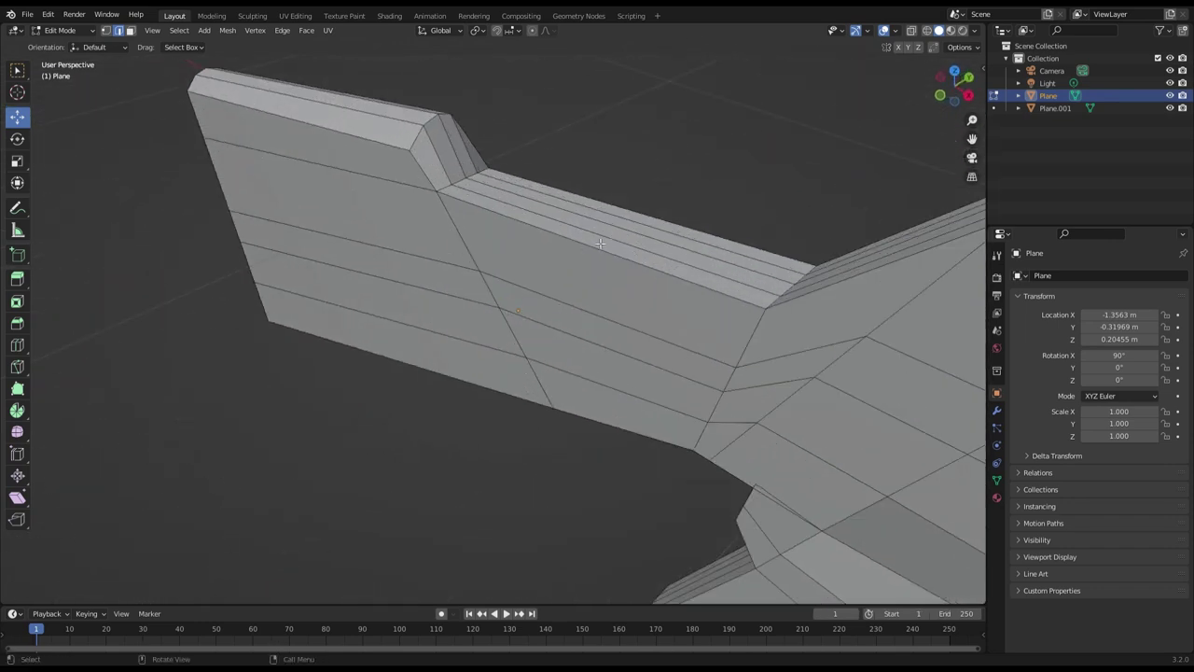
Select the stock's top-ridge edge loop and raise it along Z
{"action": "middle_click_drag", "start_coordinate": [600, 244], "coordinate": [642, 232]}
{"action": "left_click", "coordinate": [642, 234], "text": "alt"}
{"action": "left_click_drag", "start_coordinate": [620, 199], "coordinate": [742, 241]}
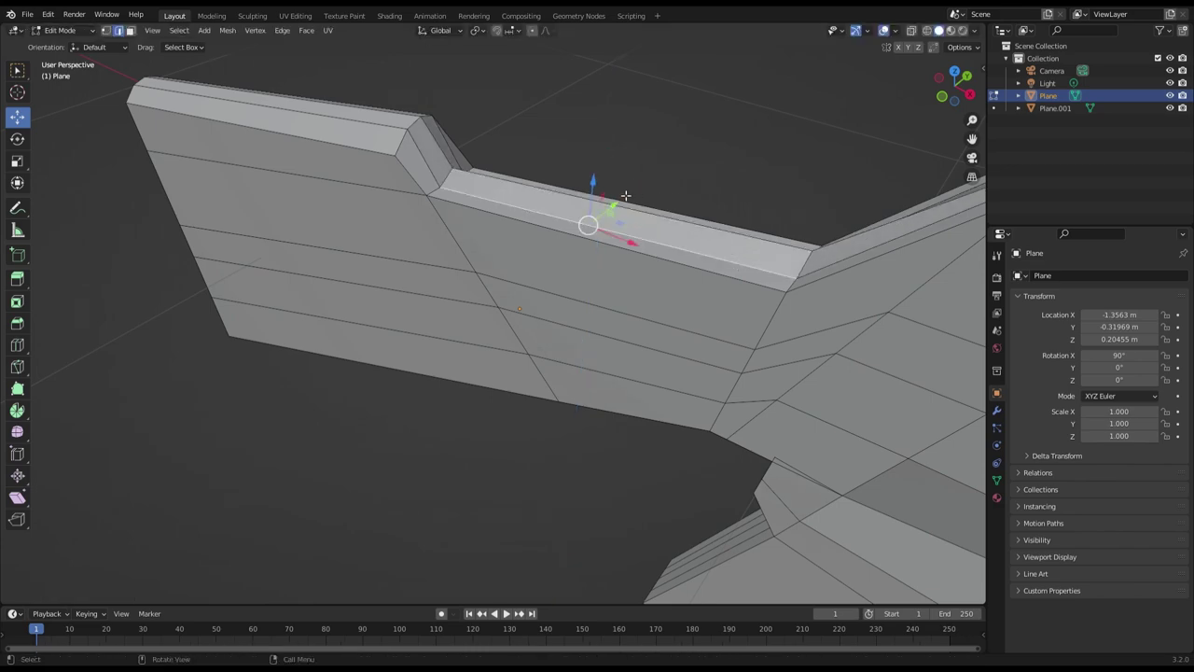
{"action": "key", "text": "g"}
{"action": "key", "text": "z"}
{"action": "left_click", "coordinate": [727, 238]}
{"action": "mouse_move", "coordinate": [727, 238]}
{"action": "middle_mouse_down"}
{"action": "mouse_move", "coordinate": [722, 221]}
{"action": "mouse_move", "coordinate": [434, 226]}
{"action": "middle_mouse_up"}
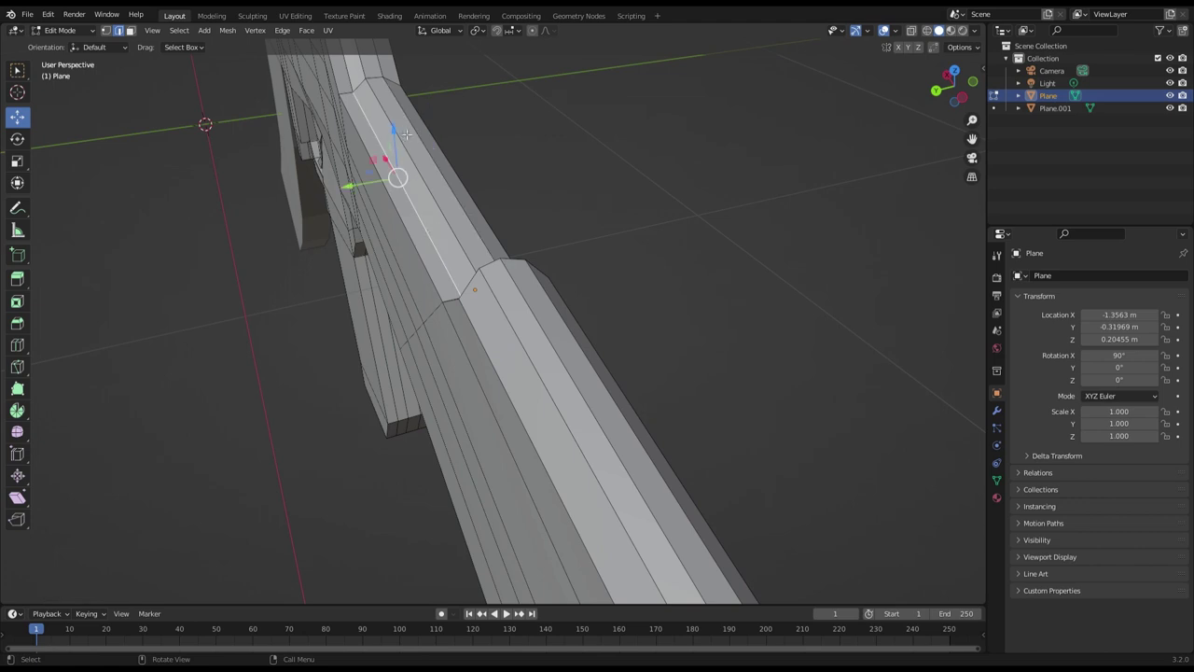
Fine-tune the ridge loop's position with small axis drags
{"action": "mouse_move", "coordinate": [402, 135]}
{"action": "left_mouse_down"}
{"action": "mouse_move", "coordinate": [441, 161]}
{"action": "mouse_move", "coordinate": [415, 123]}
{"action": "left_mouse_up"}
{"action": "middle_click_drag", "start_coordinate": [415, 123], "coordinate": [446, 204]}
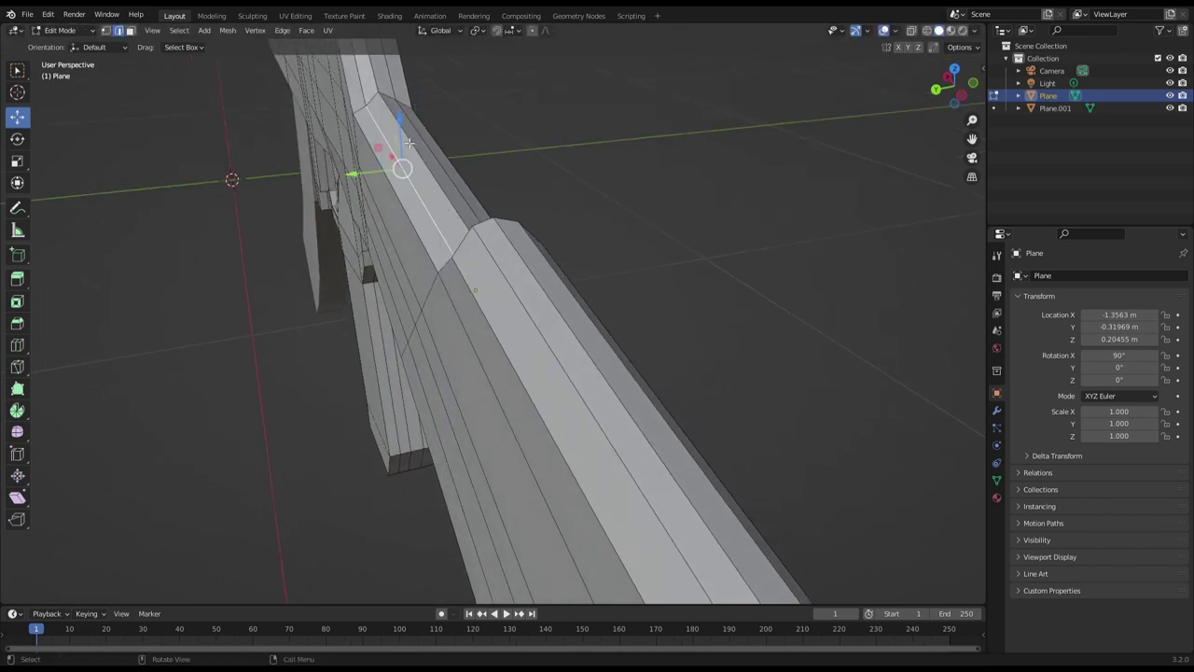
{"action": "left_click_drag", "start_coordinate": [408, 143], "coordinate": [405, 134]}
{"action": "middle_click_drag", "start_coordinate": [405, 133], "coordinate": [458, 180]}
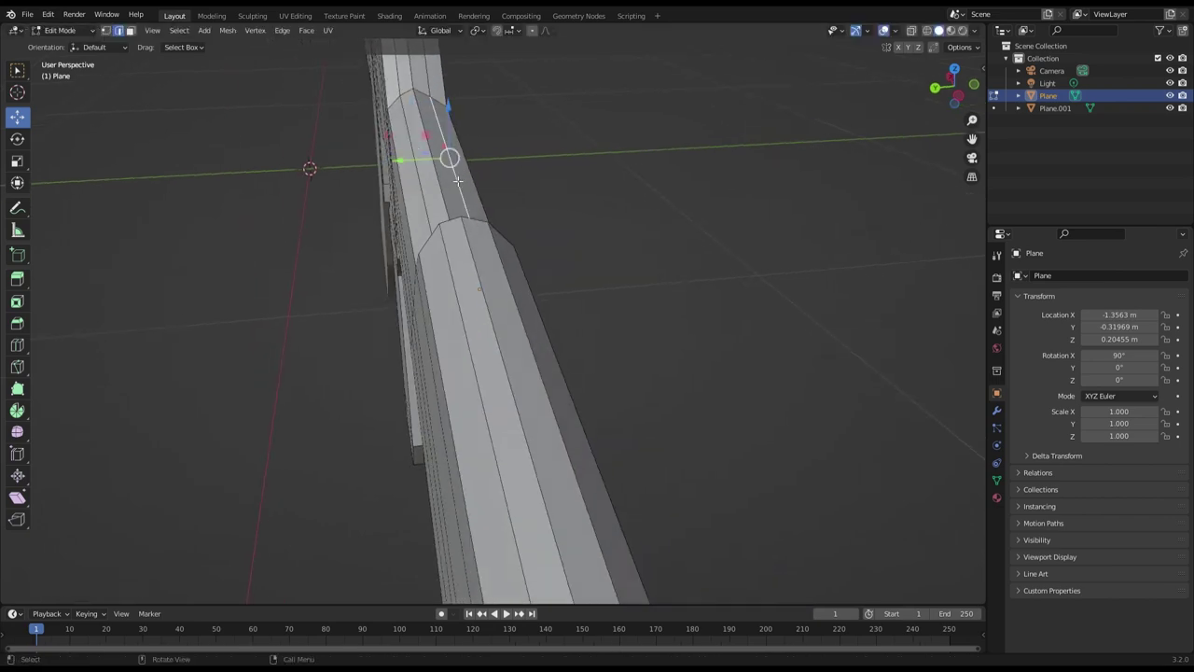
{"action": "left_click_drag", "start_coordinate": [454, 142], "coordinate": [452, 136]}
{"action": "mouse_move", "coordinate": [600, 192]}
{"action": "middle_mouse_down"}
{"action": "mouse_move", "coordinate": [745, 358]}
{"action": "mouse_move", "coordinate": [679, 399]}
{"action": "mouse_move", "coordinate": [872, 400]}
{"action": "mouse_move", "coordinate": [853, 354]}
{"action": "mouse_move", "coordinate": [741, 274]}
{"action": "mouse_move", "coordinate": [645, 322]}
{"action": "mouse_move", "coordinate": [562, 292]}
{"action": "mouse_move", "coordinate": [874, 375]}
{"action": "mouse_move", "coordinate": [560, 240]}
{"action": "mouse_move", "coordinate": [755, 343]}
{"action": "mouse_move", "coordinate": [523, 300]}
{"action": "middle_mouse_up"}
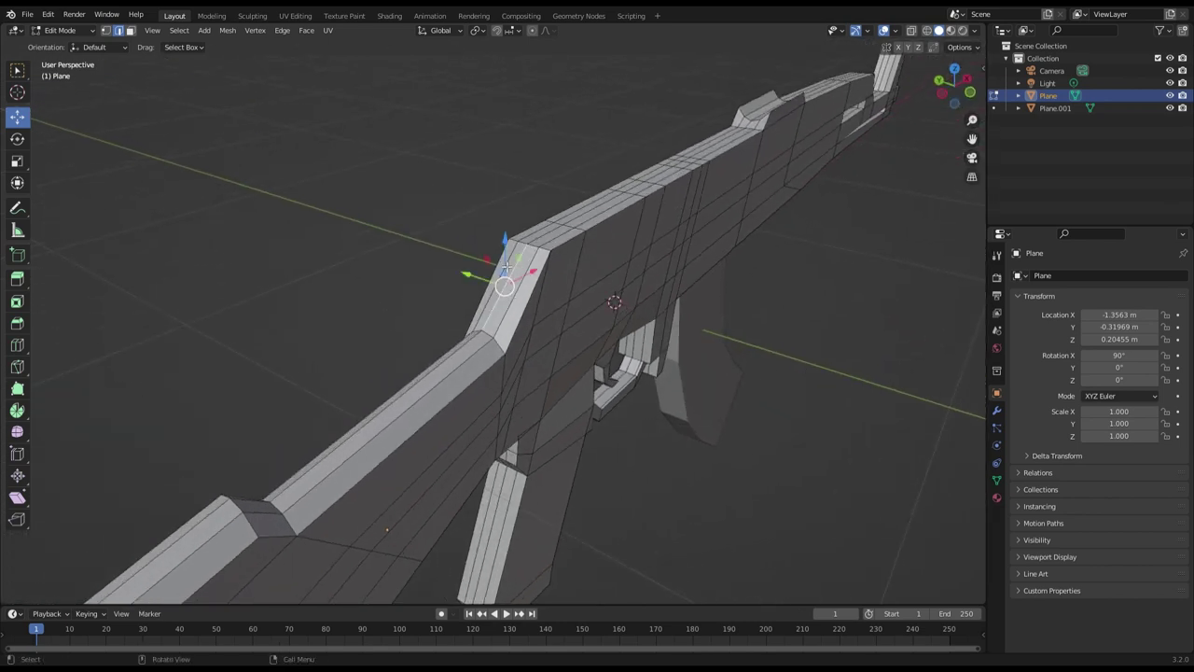
Select the receiver's top edges and raise them slightly along Z
{"action": "mouse_move", "coordinate": [505, 268]}
{"action": "left_mouse_down"}
{"action": "mouse_move", "coordinate": [516, 291]}
{"action": "mouse_move", "coordinate": [508, 277]}
{"action": "left_mouse_up"}
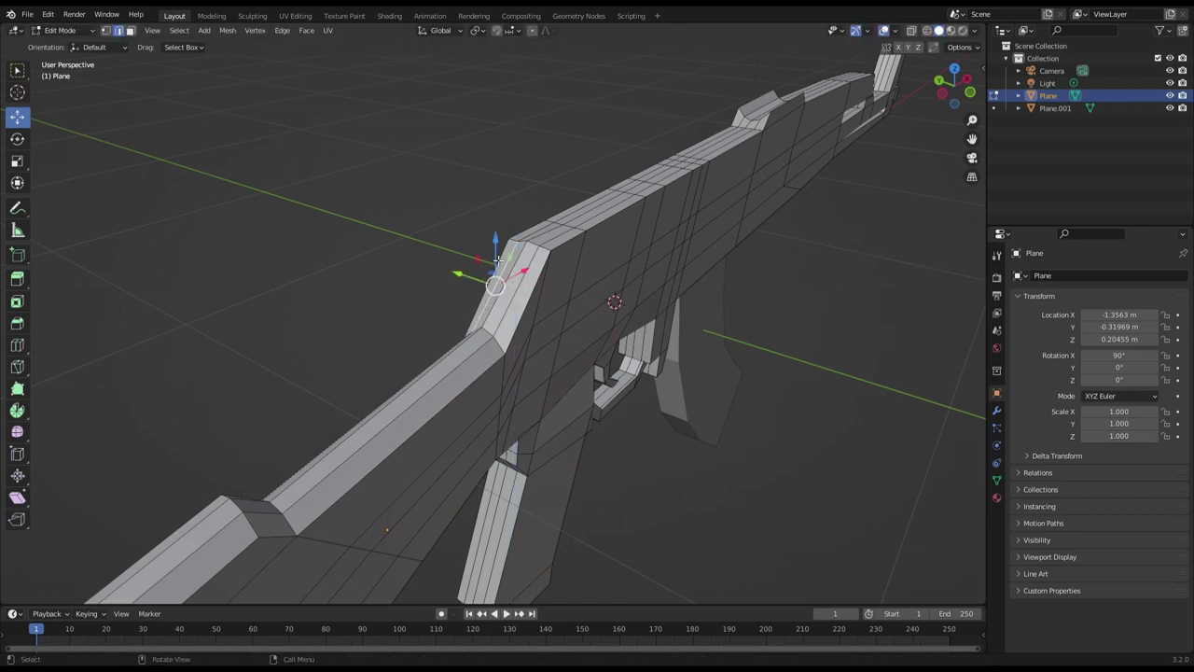
{"action": "mouse_move", "coordinate": [499, 260]}
{"action": "middle_mouse_down"}
{"action": "mouse_move", "coordinate": [579, 319]}
{"action": "mouse_move", "coordinate": [414, 250]}
{"action": "middle_mouse_up"}
{"action": "scroll", "coordinate": [654, 255], "scroll_direction": "up", "scroll_amount": 2}
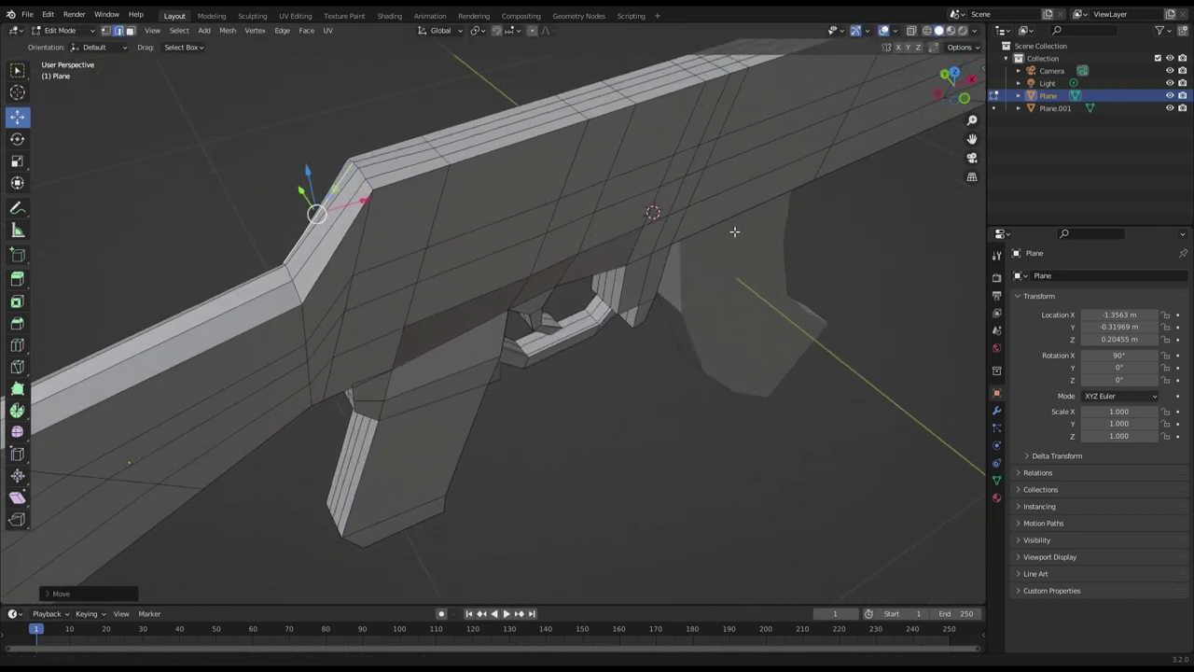
{"action": "middle_click_drag", "start_coordinate": [721, 245], "coordinate": [596, 283]}
{"action": "left_click", "coordinate": [540, 201]}
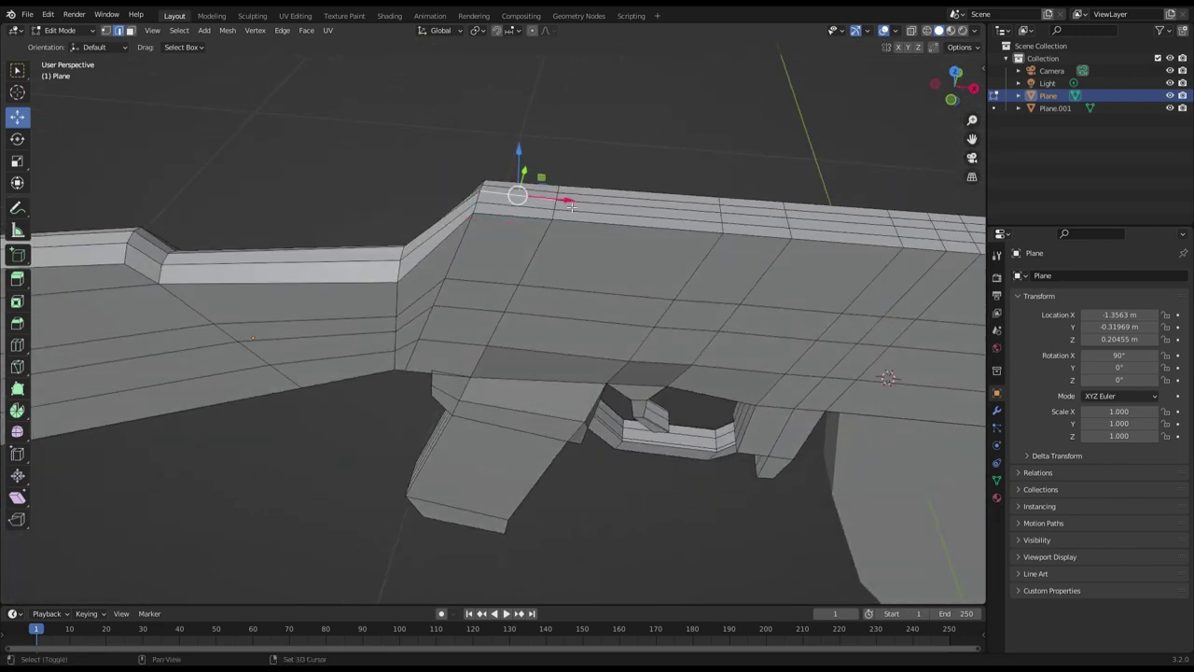
{"action": "mouse_move", "coordinate": [731, 241]}
{"action": "middle_mouse_down"}
{"action": "mouse_move", "coordinate": [845, 297]}
{"action": "mouse_move", "coordinate": [534, 245]}
{"action": "middle_mouse_up"}
{"action": "left_click", "coordinate": [524, 248], "text": "shift"}
{"action": "left_click", "coordinate": [563, 257], "text": "shift"}
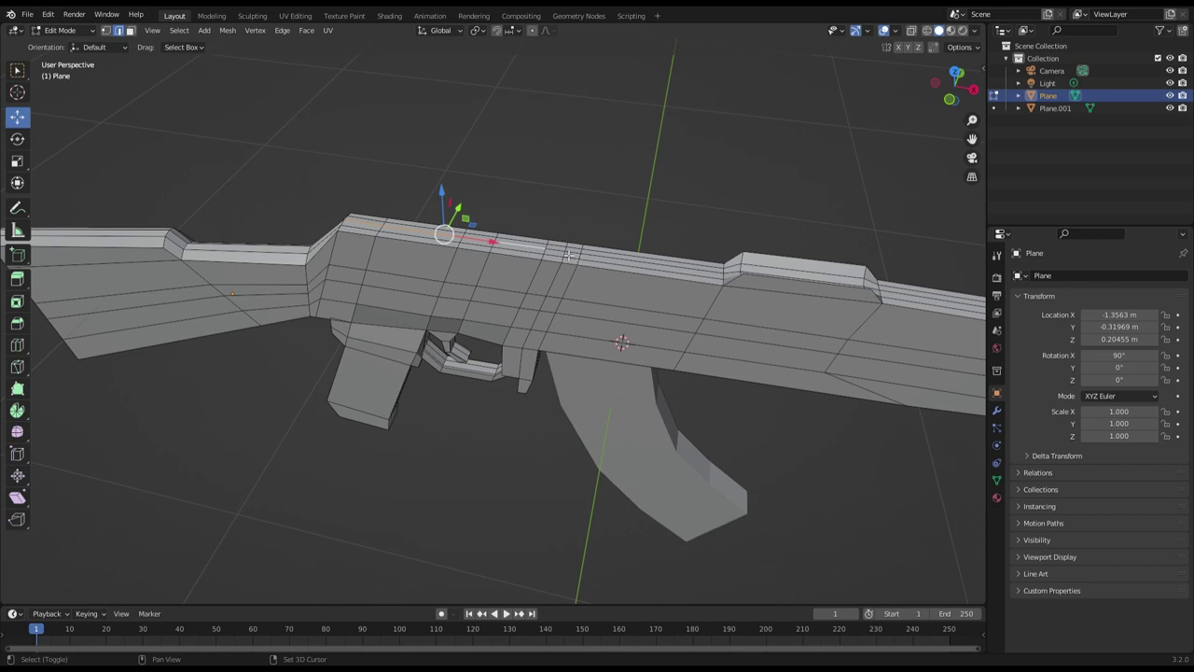
{"action": "left_click", "coordinate": [568, 254], "text": "shift"}
{"action": "left_click", "coordinate": [652, 265], "text": "shift"}
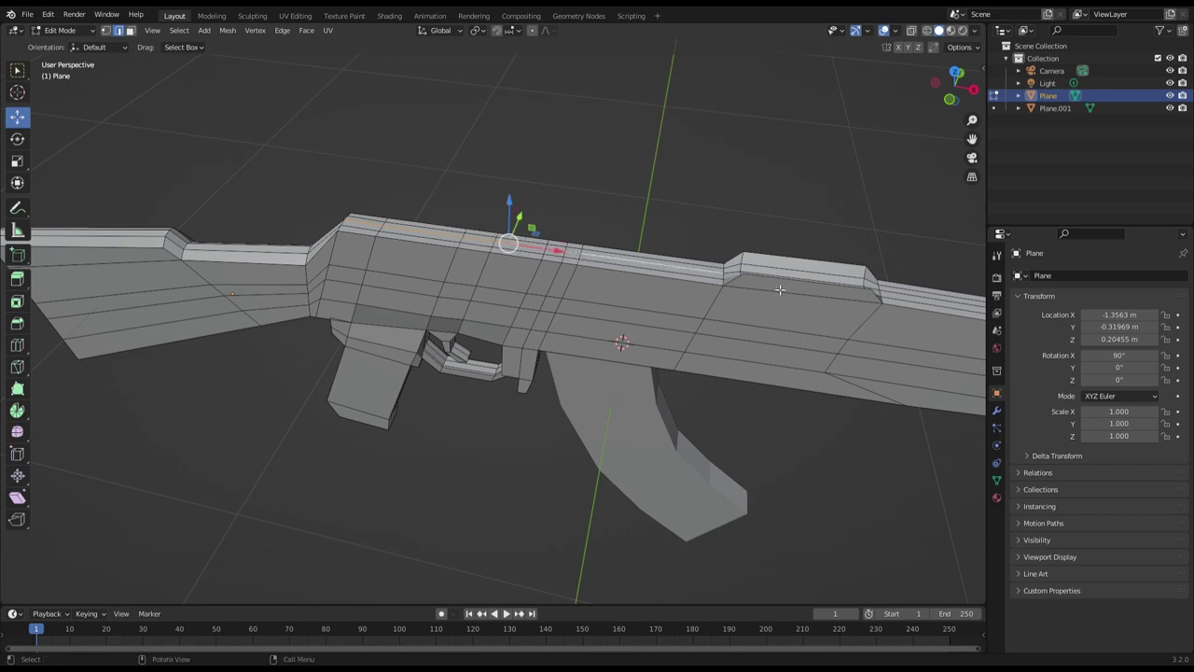
{"action": "mouse_move", "coordinate": [780, 289]}
{"action": "middle_mouse_down"}
{"action": "mouse_move", "coordinate": [798, 293]}
{"action": "mouse_move", "coordinate": [629, 267]}
{"action": "mouse_move", "coordinate": [650, 266]}
{"action": "middle_mouse_up"}
{"action": "left_click_drag", "start_coordinate": [389, 166], "coordinate": [390, 161]}
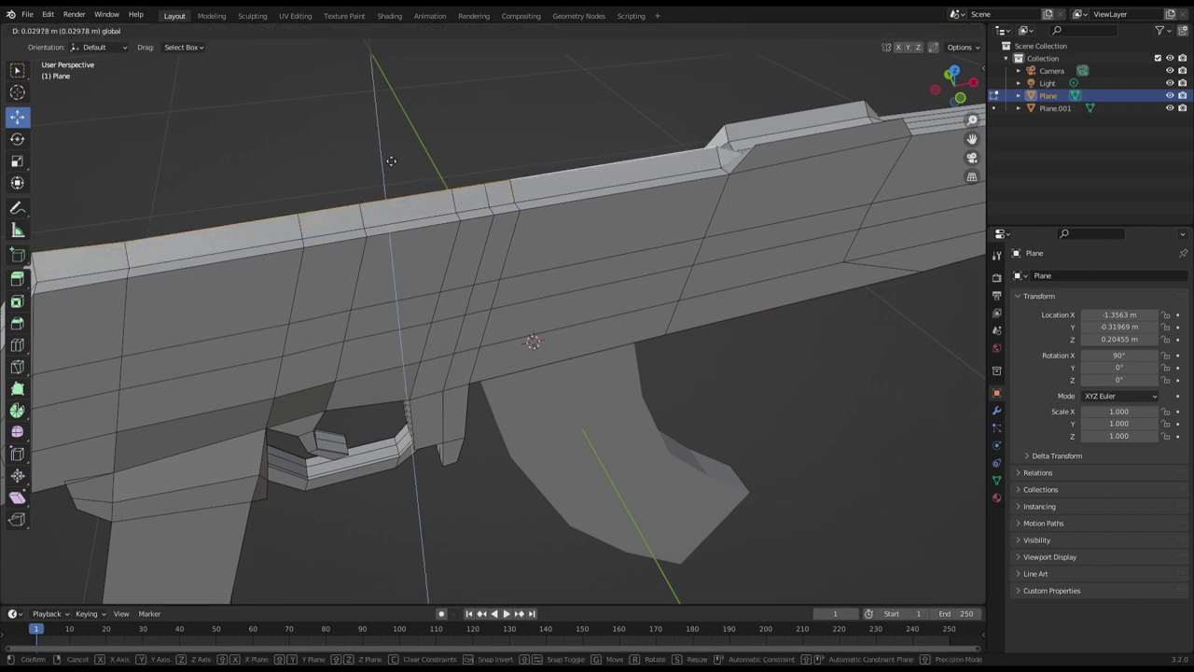
{"action": "left_click_drag", "start_coordinate": [390, 160], "coordinate": [391, 163]}
Select the run of body top-ridge edges and raise them vertically
{"action": "middle_click_drag", "start_coordinate": [381, 231], "coordinate": [390, 230]}
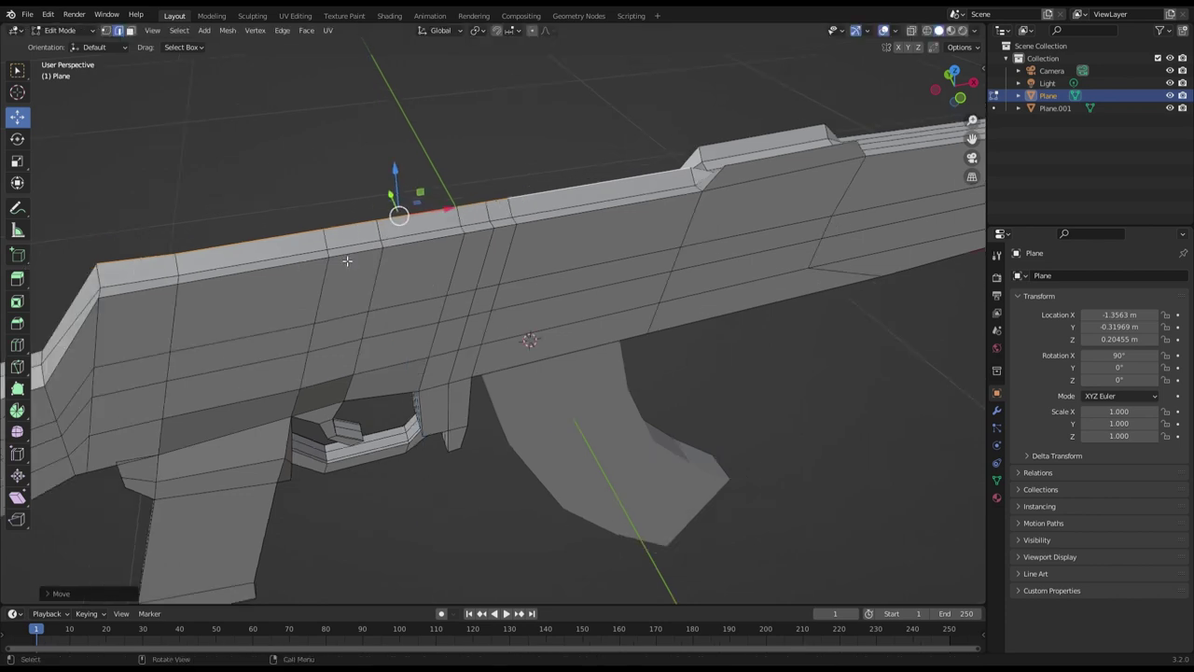
{"action": "left_click", "coordinate": [318, 266], "text": "shift"}
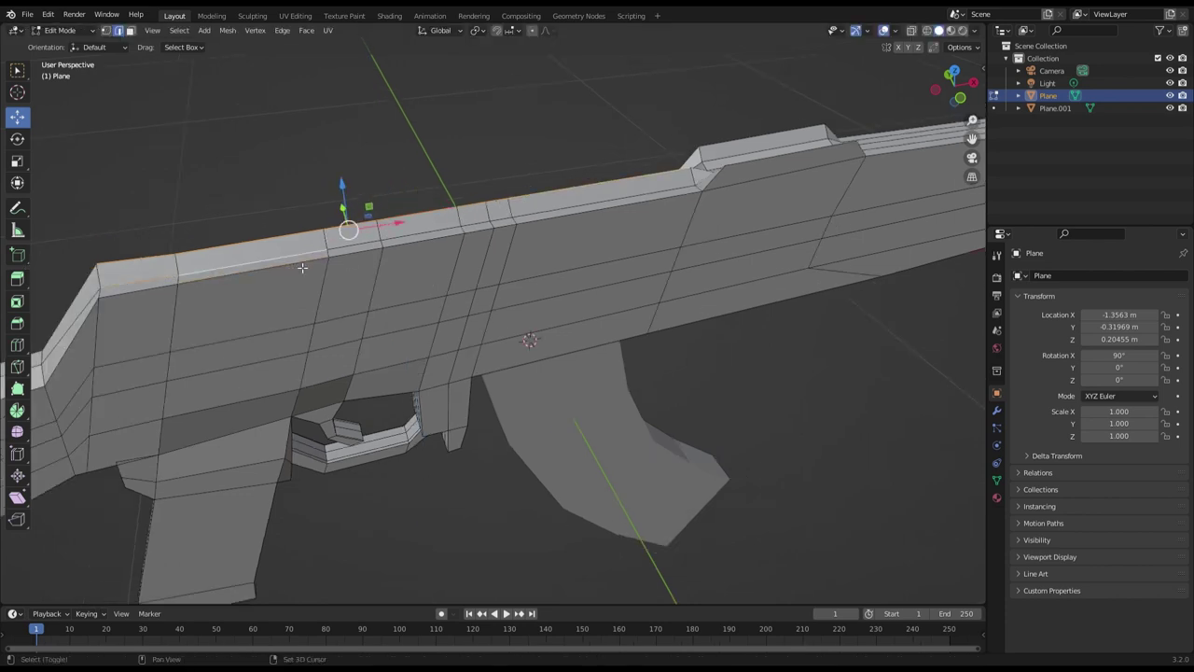
{"action": "left_click", "coordinate": [362, 245], "text": "shift"}
{"action": "left_click", "coordinate": [420, 237], "text": "shift"}
{"action": "left_click", "coordinate": [480, 228], "text": "shift"}
{"action": "left_click", "coordinate": [504, 224], "text": "shift"}
{"action": "left_click", "coordinate": [592, 209], "text": "shift"}
{"action": "middle_click_drag", "start_coordinate": [591, 209], "coordinate": [678, 204]}
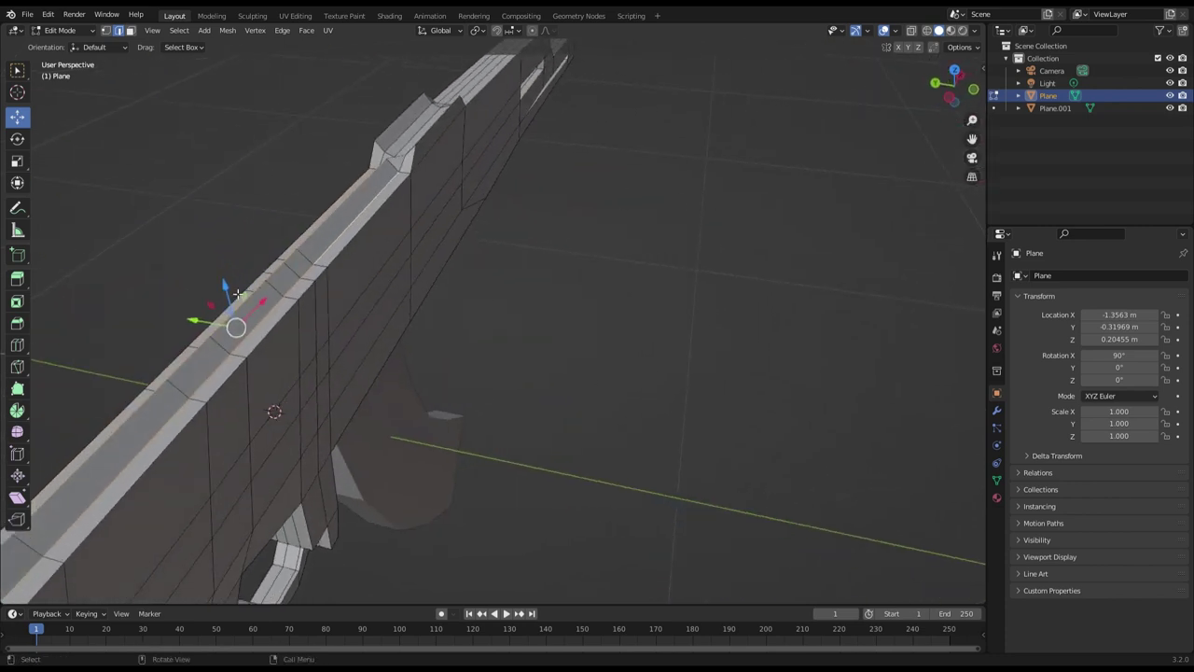
{"action": "middle_click_drag", "start_coordinate": [236, 295], "coordinate": [430, 193]}
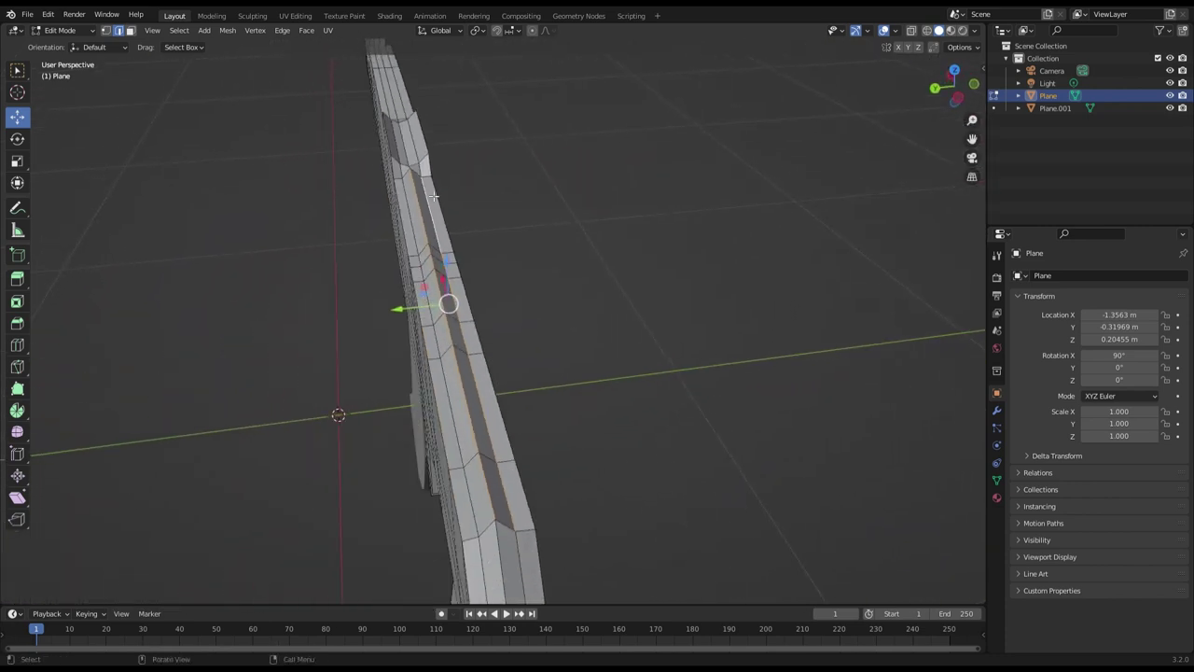
{"action": "left_click", "coordinate": [411, 194], "text": "shift"}
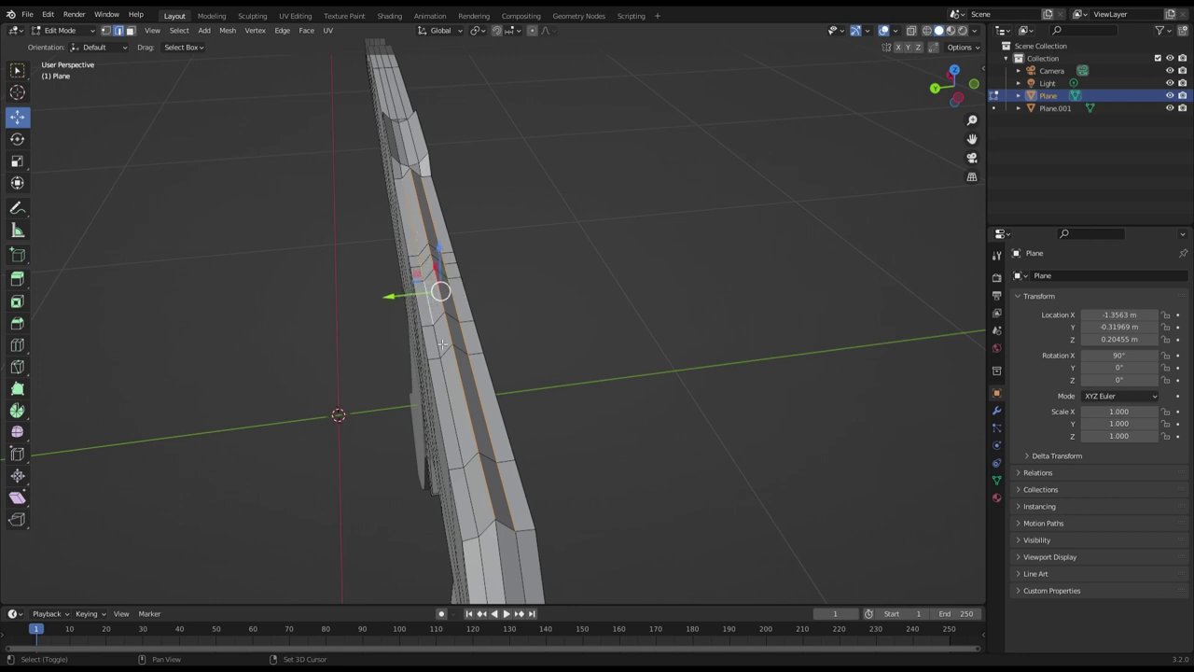
{"action": "left_click", "coordinate": [451, 387], "text": "shift"}
{"action": "left_click", "coordinate": [470, 493], "text": "shift"}
{"action": "left_click_drag", "start_coordinate": [449, 290], "coordinate": [439, 277]}
Reselect the ridge-top strip with shortest-path picks and grow the selection
{"action": "mouse_move", "coordinate": [439, 277]}
{"action": "middle_mouse_down"}
{"action": "mouse_move", "coordinate": [554, 317]}
{"action": "mouse_move", "coordinate": [507, 285]}
{"action": "mouse_move", "coordinate": [526, 290]}
{"action": "mouse_move", "coordinate": [467, 136]}
{"action": "middle_mouse_up"}
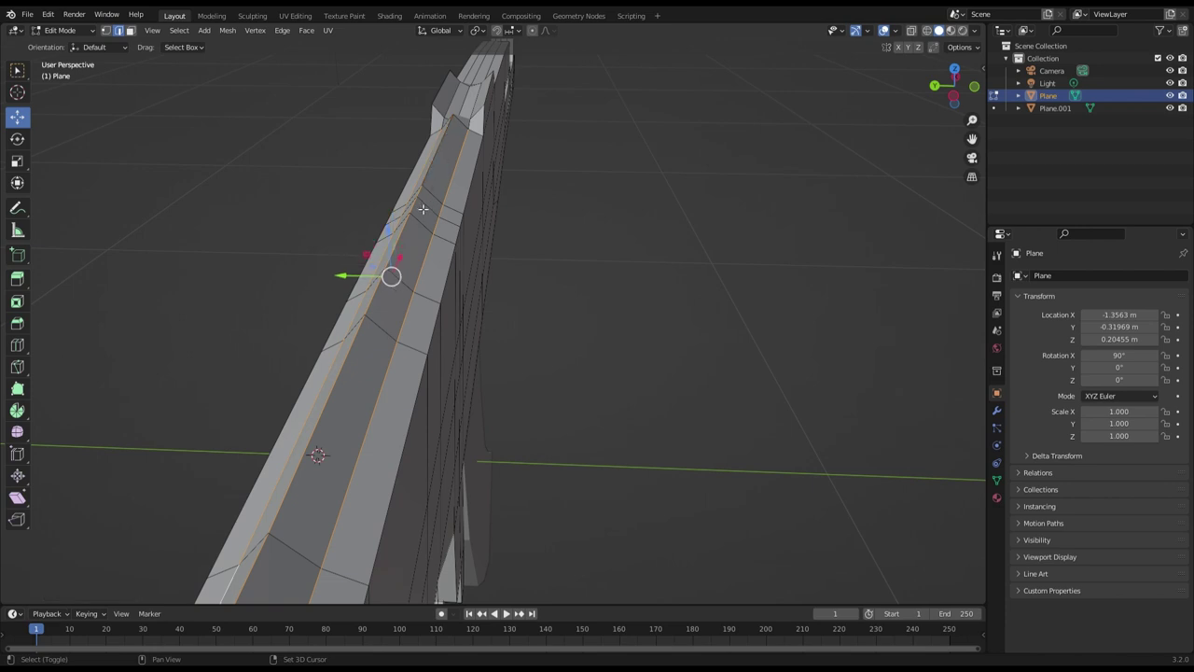
{"action": "middle_click_drag", "start_coordinate": [439, 215], "coordinate": [391, 234]}
{"action": "left_click", "coordinate": [391, 234], "text": "ctrl"}
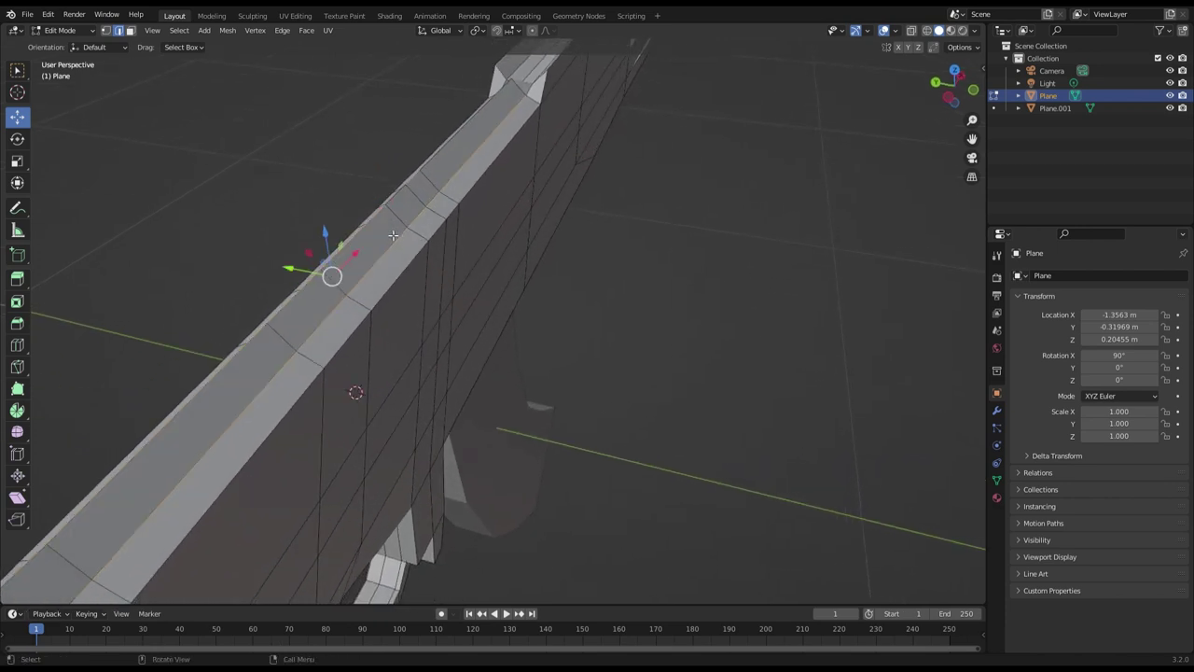
{"action": "left_click", "coordinate": [393, 234], "text": "ctrl"}
{"action": "left_click", "coordinate": [424, 214], "text": "ctrl"}
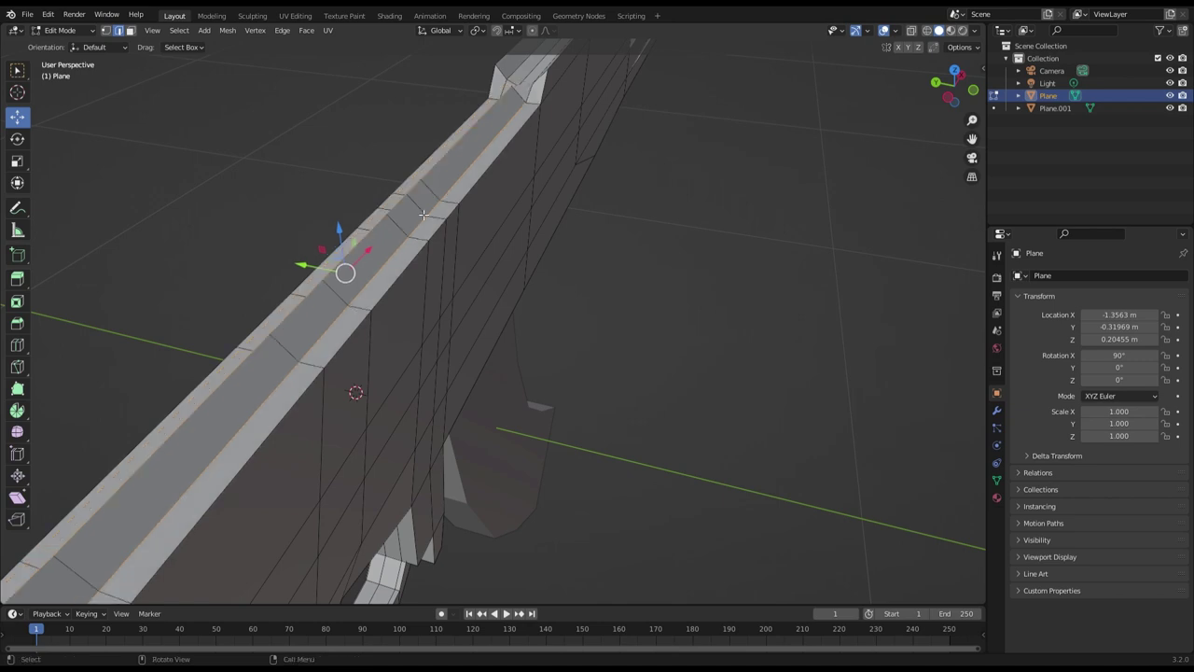
{"action": "left_click", "coordinate": [462, 149]}
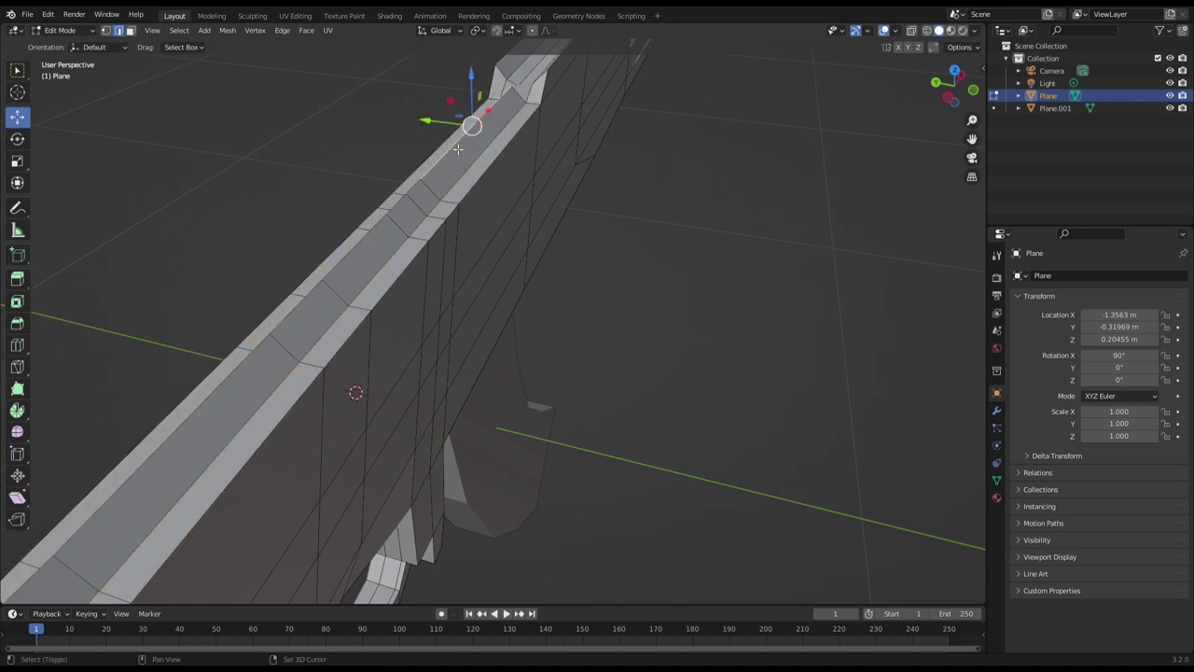
{"action": "left_click", "coordinate": [471, 188], "text": "ctrl"}
{"action": "key", "text": "ctrl+KP_Add"}
{"action": "key", "text": "ctrl+KP_Add"}
{"action": "key", "text": "ctrl+KP_Add"}
Extend the ridge selection toward the stock and raise it about 1 cm along Z
{"action": "mouse_move", "coordinate": [380, 233]}
{"action": "middle_mouse_down"}
{"action": "mouse_move", "coordinate": [327, 231]}
{"action": "mouse_move", "coordinate": [353, 223]}
{"action": "middle_mouse_up"}
{"action": "left_click", "coordinate": [326, 204], "text": "shift"}
{"action": "left_click", "coordinate": [116, 209], "text": "shift"}
{"action": "middle_click_drag", "start_coordinate": [116, 209], "coordinate": [356, 215]}
{"action": "key", "text": "g"}
{"action": "key", "text": "z"}
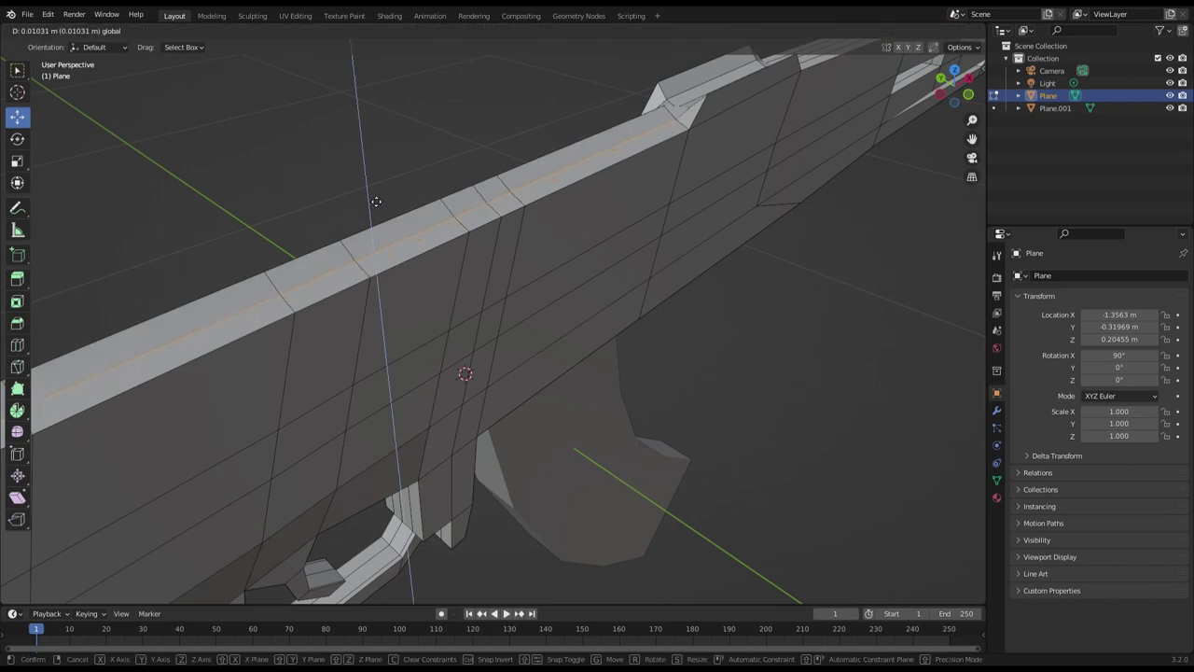
{"action": "left_click", "coordinate": [389, 199]}
{"action": "mouse_move", "coordinate": [389, 199]}
{"action": "middle_mouse_down"}
{"action": "mouse_move", "coordinate": [495, 183]}
{"action": "mouse_move", "coordinate": [543, 195]}
{"action": "mouse_move", "coordinate": [552, 221]}
{"action": "mouse_move", "coordinate": [485, 234]}
{"action": "middle_mouse_up"}
{"action": "scroll", "coordinate": [483, 343], "scroll_direction": "up", "scroll_amount": 2}
{"action": "scroll", "coordinate": [485, 373], "scroll_direction": "up", "scroll_amount": 1}
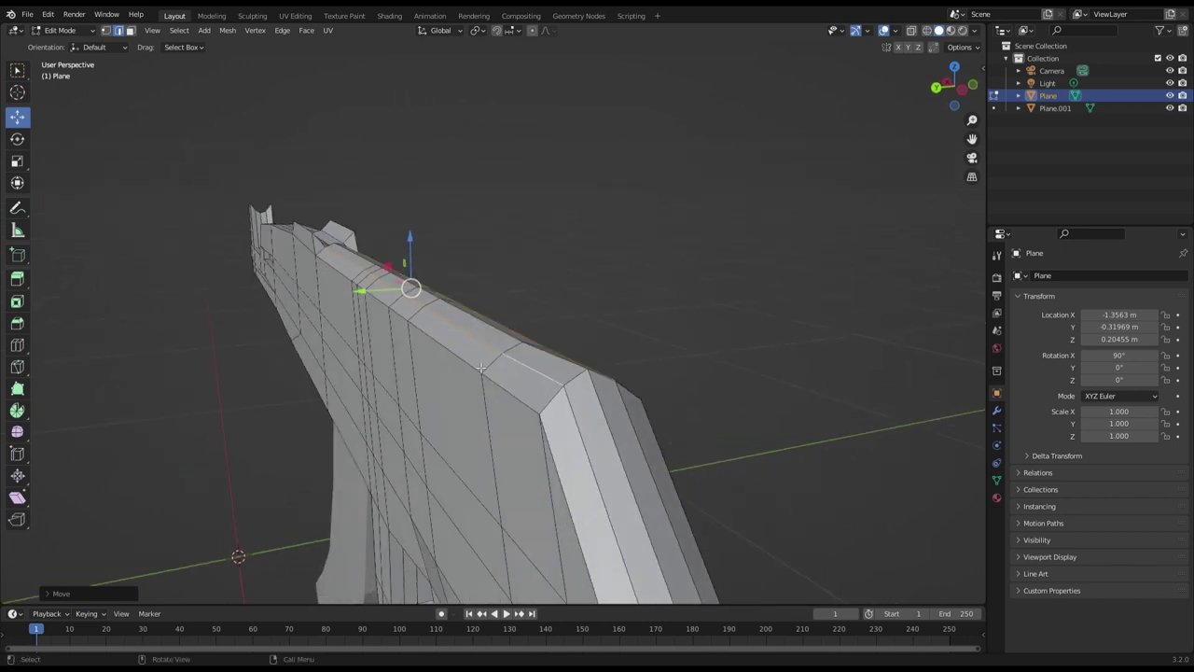
{"action": "scroll", "coordinate": [485, 373], "scroll_direction": "up", "scroll_amount": 2}
Select four rear top-ridge edges and nudge them down about half a centimetre
{"action": "left_click", "coordinate": [529, 390]}
{"action": "left_click", "coordinate": [483, 364], "text": "shift"}
{"action": "left_click", "coordinate": [401, 318], "text": "shift"}
{"action": "left_click", "coordinate": [369, 295], "text": "shift"}
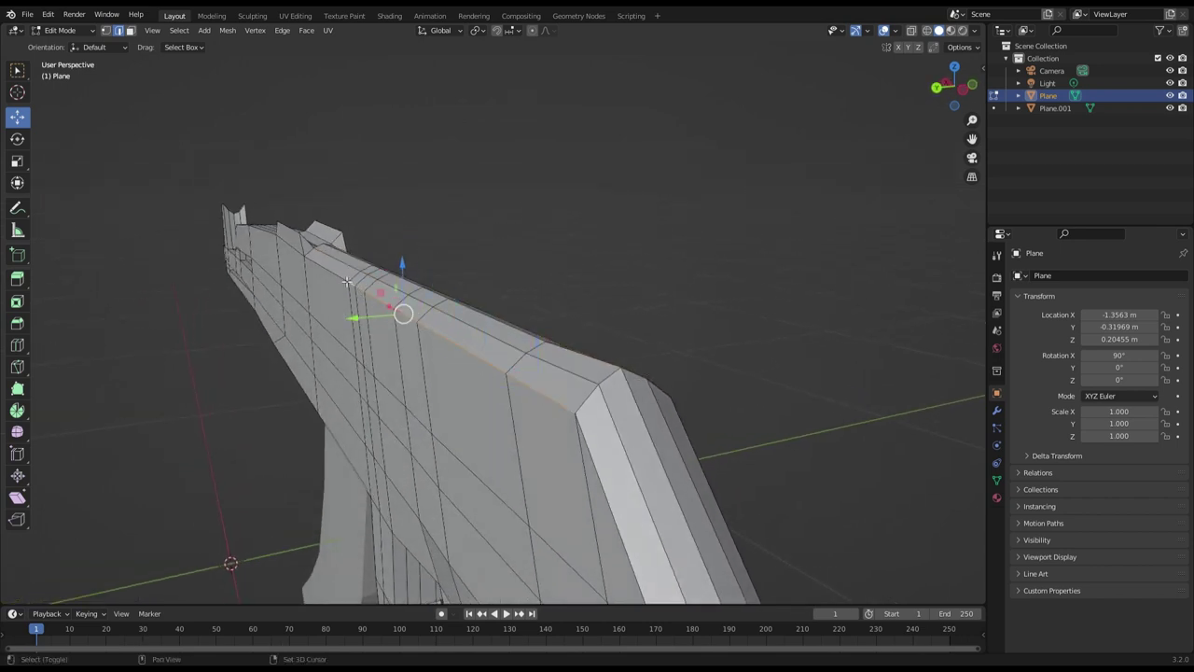
{"action": "middle_click_drag", "start_coordinate": [345, 280], "coordinate": [357, 371], "text": "shift"}
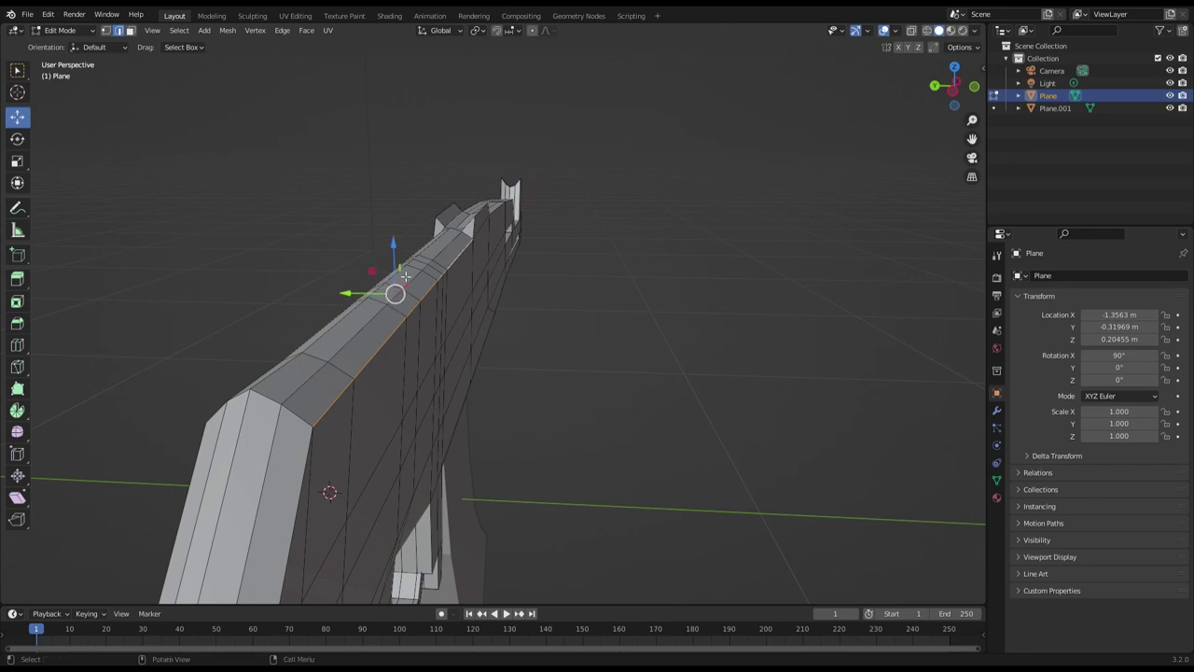
{"action": "left_click_drag", "start_coordinate": [398, 268], "coordinate": [401, 276]}
{"action": "mouse_move", "coordinate": [453, 289]}
{"action": "middle_mouse_down"}
{"action": "mouse_move", "coordinate": [563, 295]}
{"action": "mouse_move", "coordinate": [539, 295]}
{"action": "mouse_move", "coordinate": [597, 317]}
{"action": "mouse_move", "coordinate": [377, 258]}
{"action": "mouse_move", "coordinate": [541, 259]}
{"action": "mouse_move", "coordinate": [448, 235]}
{"action": "mouse_move", "coordinate": [391, 270]}
{"action": "mouse_move", "coordinate": [292, 290]}
{"action": "mouse_move", "coordinate": [451, 300]}
{"action": "middle_mouse_up"}
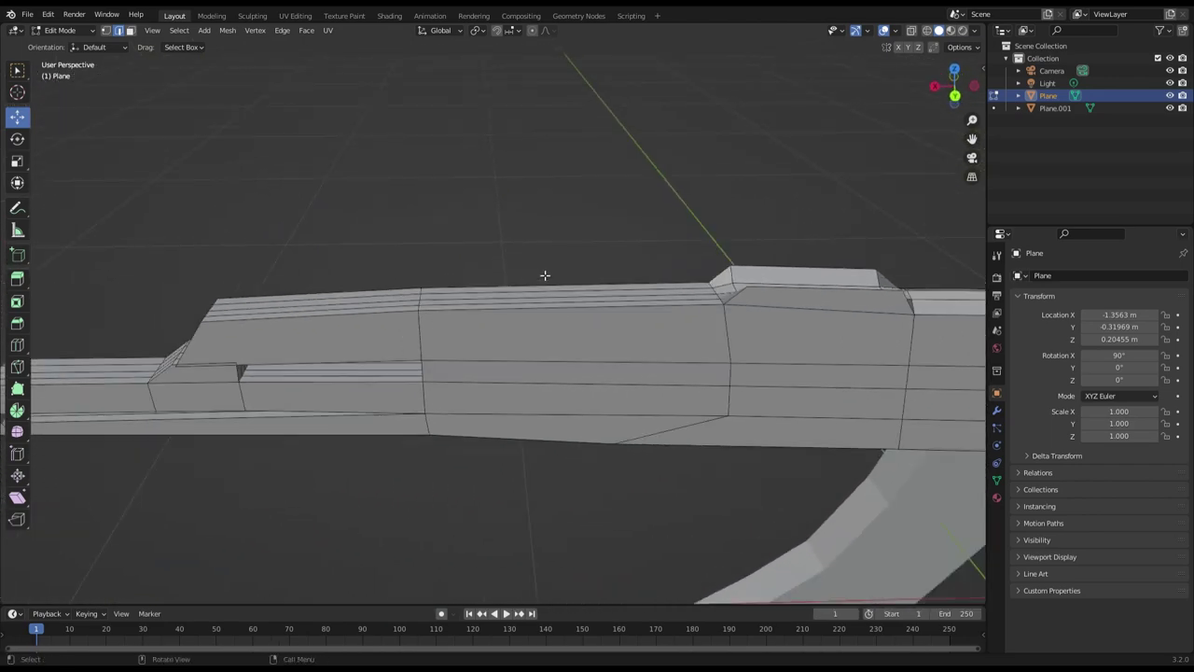
{"action": "mouse_move", "coordinate": [548, 274]}
{"action": "middle_mouse_down"}
{"action": "mouse_move", "coordinate": [504, 282]}
{"action": "mouse_move", "coordinate": [690, 320]}
{"action": "mouse_move", "coordinate": [536, 242]}
{"action": "middle_mouse_up"}
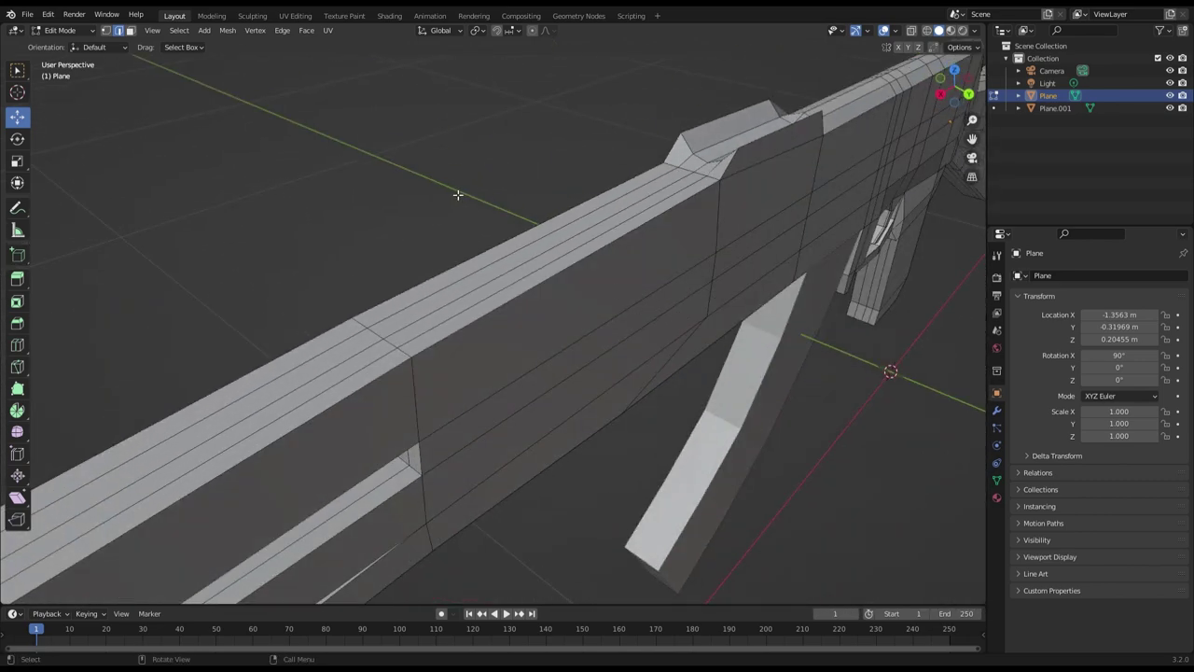
Select the left top edge of the front section and move it
{"action": "middle_click_drag", "start_coordinate": [651, 201], "coordinate": [743, 395]}
{"action": "left_click", "coordinate": [743, 395]}
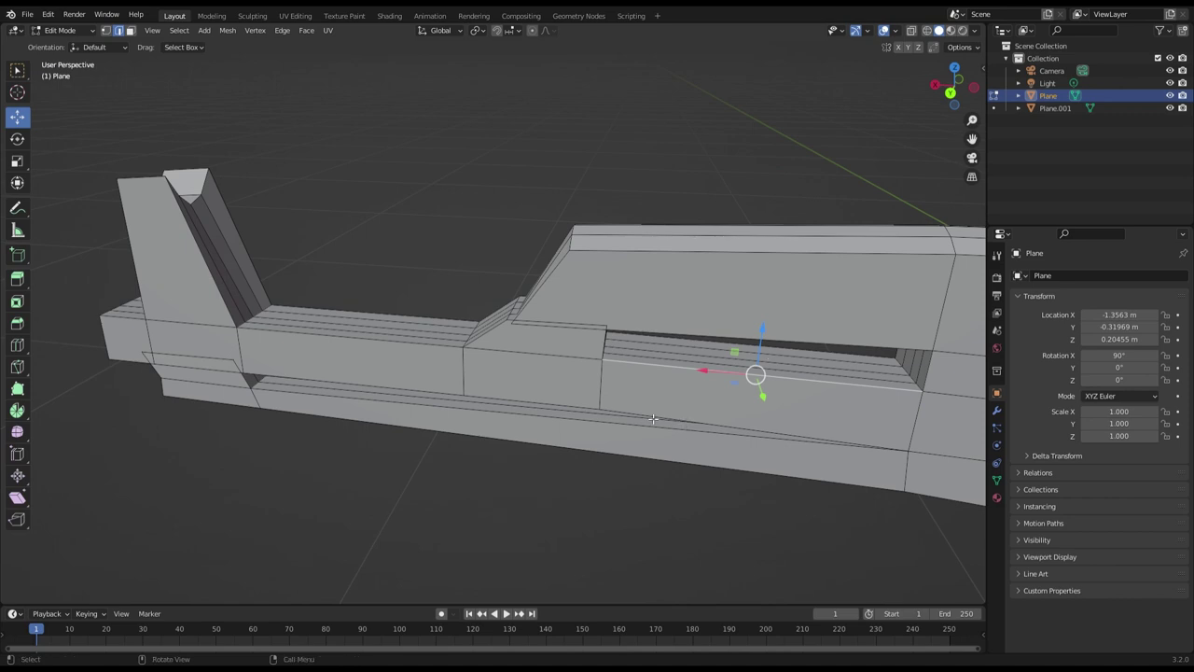
{"action": "middle_click_drag", "start_coordinate": [608, 416], "coordinate": [517, 386]}
{"action": "left_click", "coordinate": [395, 339]}
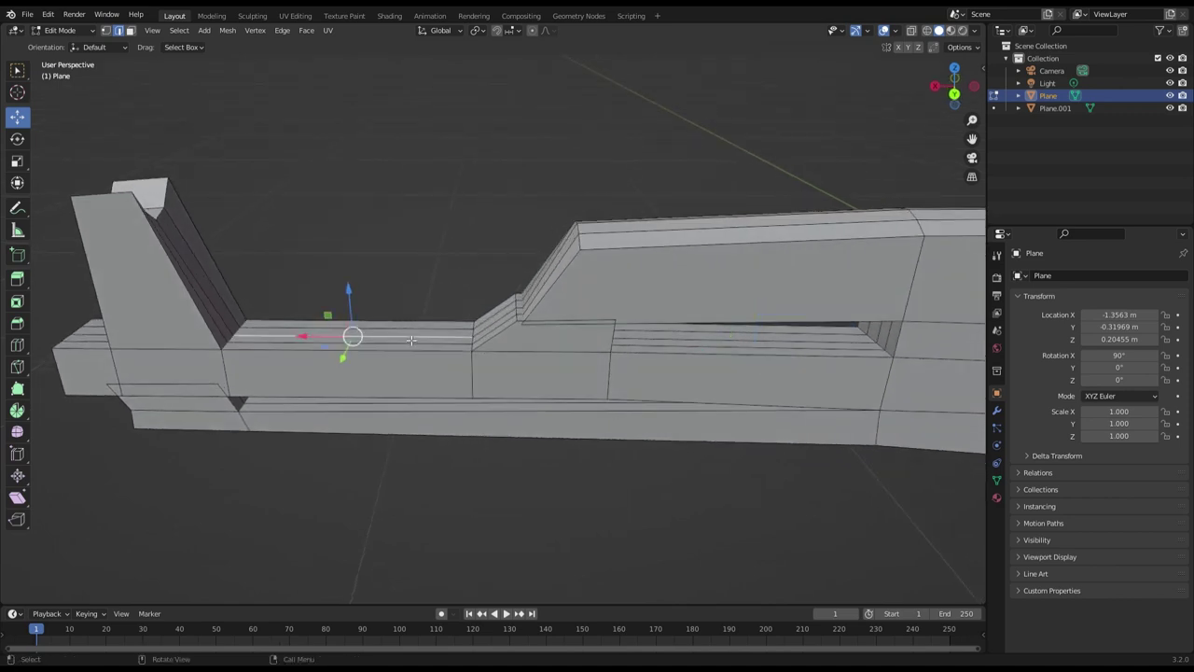
{"action": "key", "text": "g"}
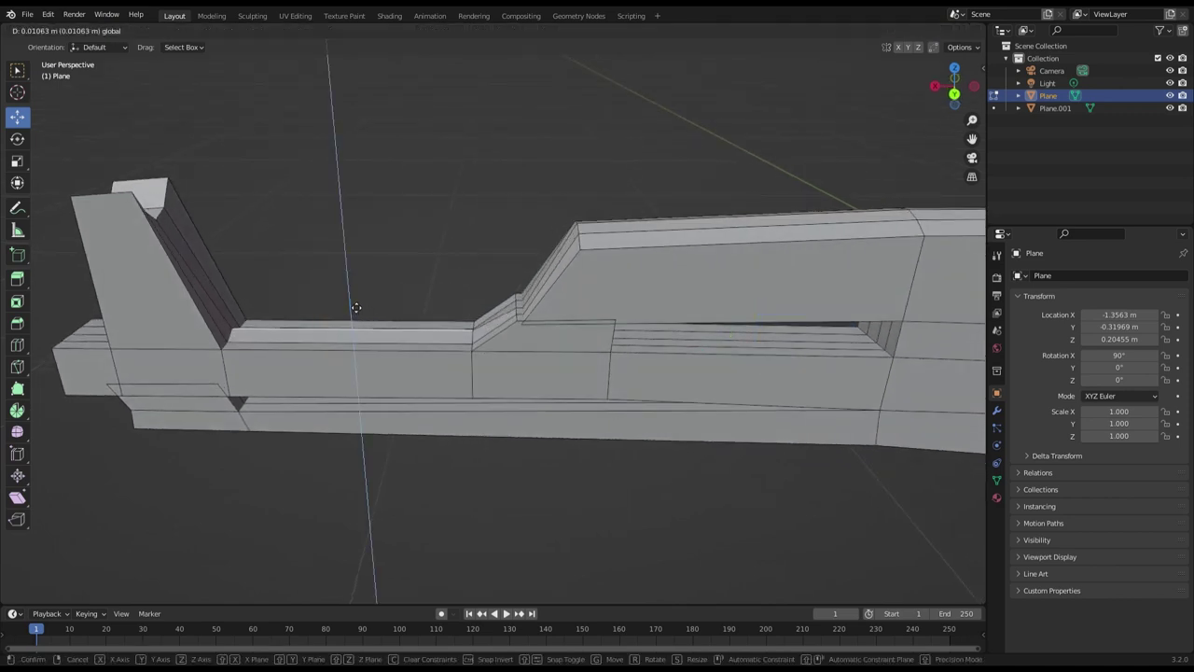
{"action": "left_click", "coordinate": [356, 313]}
Raise the handguard's top edge and the edge below it along Z
{"action": "middle_click_drag", "start_coordinate": [355, 314], "coordinate": [412, 345]}
{"action": "left_click", "coordinate": [414, 340]}
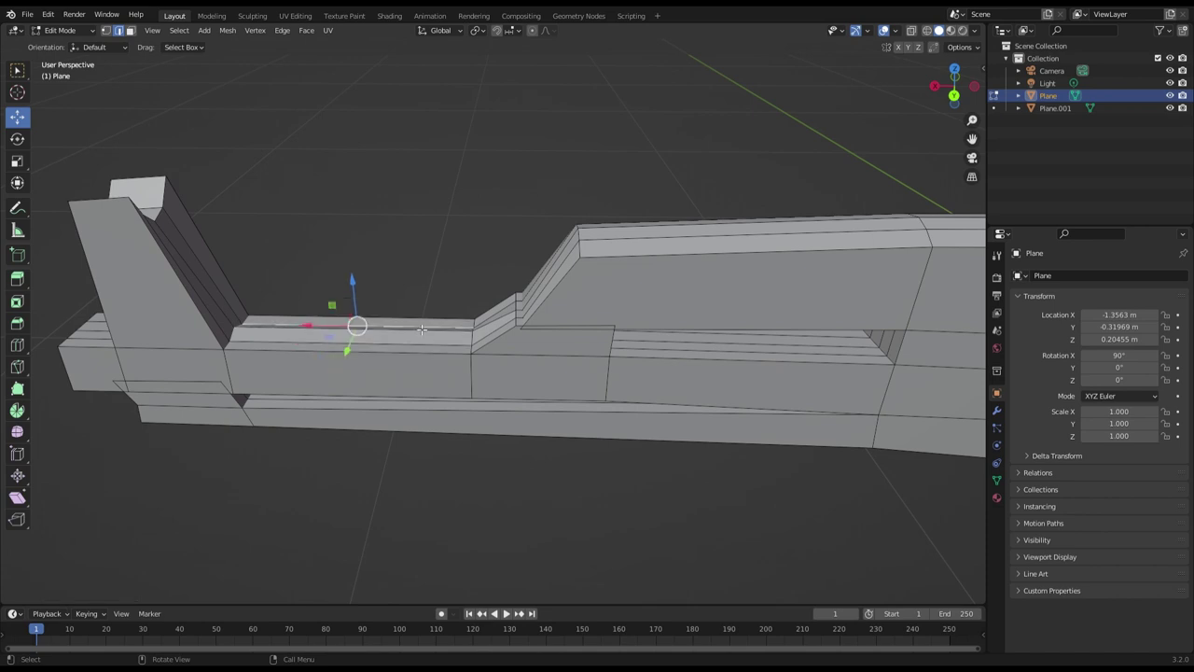
{"action": "left_click", "coordinate": [415, 334], "text": "shift"}
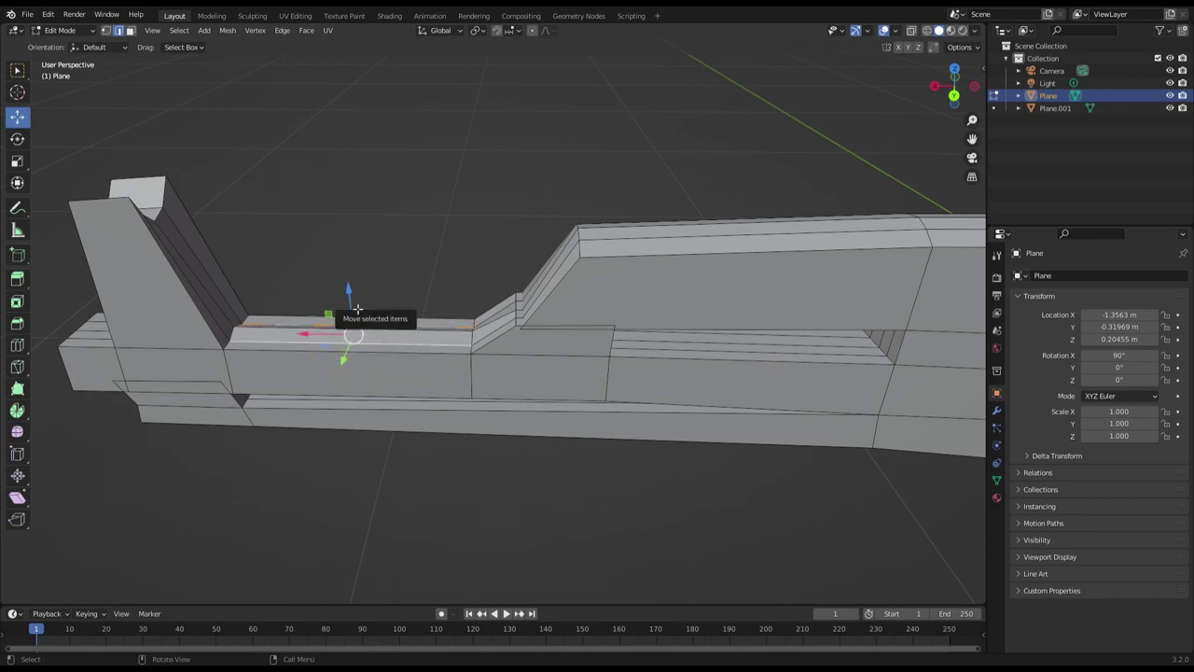
{"action": "key", "text": "g"}
{"action": "key", "text": "z"}
{"action": "left_click", "coordinate": [356, 305]}
Lift those edges further, then raise the handguard's top edge loop along Z
{"action": "middle_click_drag", "start_coordinate": [357, 305], "coordinate": [448, 329]}
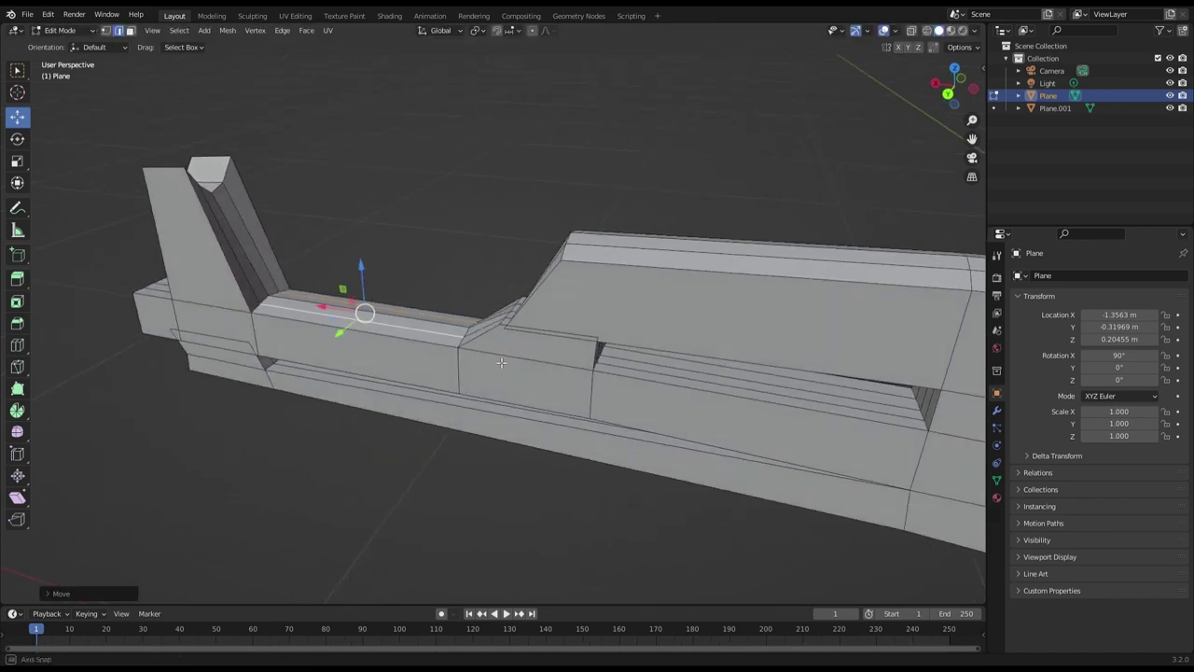
{"action": "key", "text": "g"}
{"action": "key", "text": "z"}
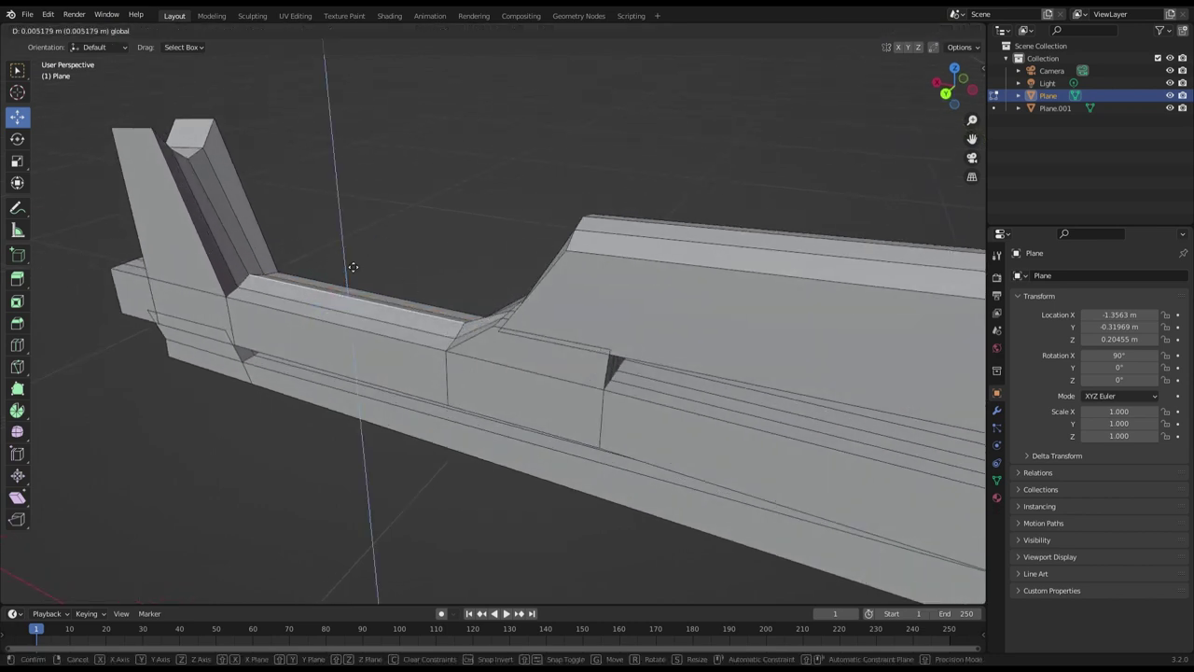
{"action": "left_click", "coordinate": [351, 269]}
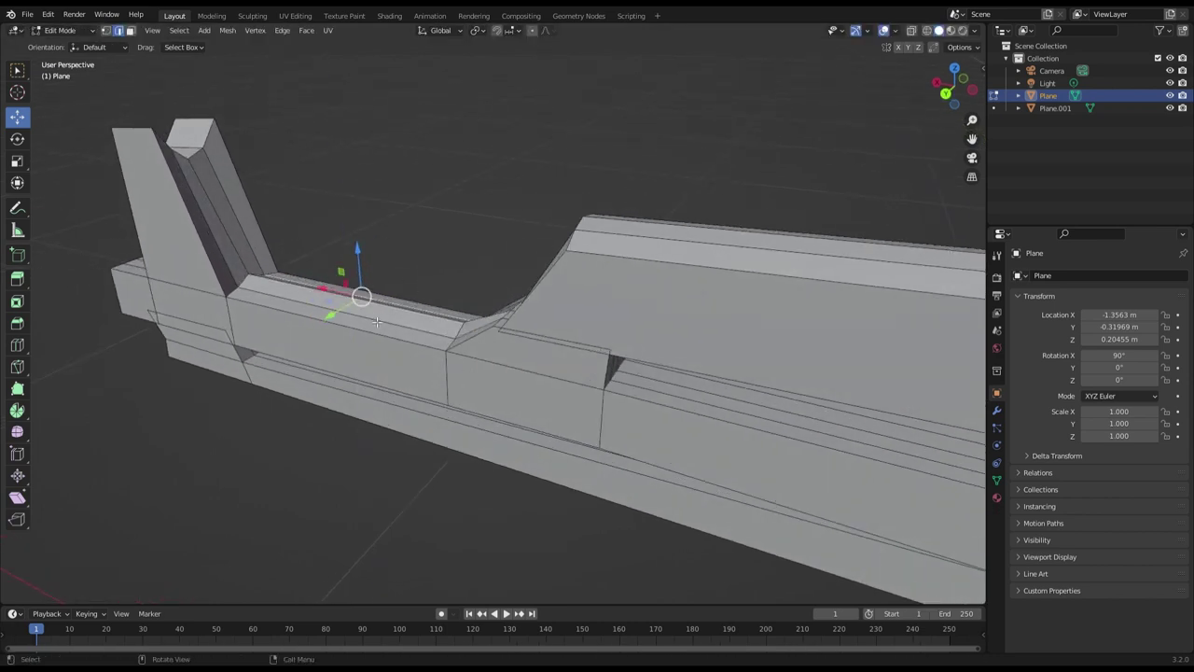
{"action": "left_click", "coordinate": [364, 294], "text": "alt"}
{"action": "key", "text": "g"}
{"action": "key", "text": "z"}
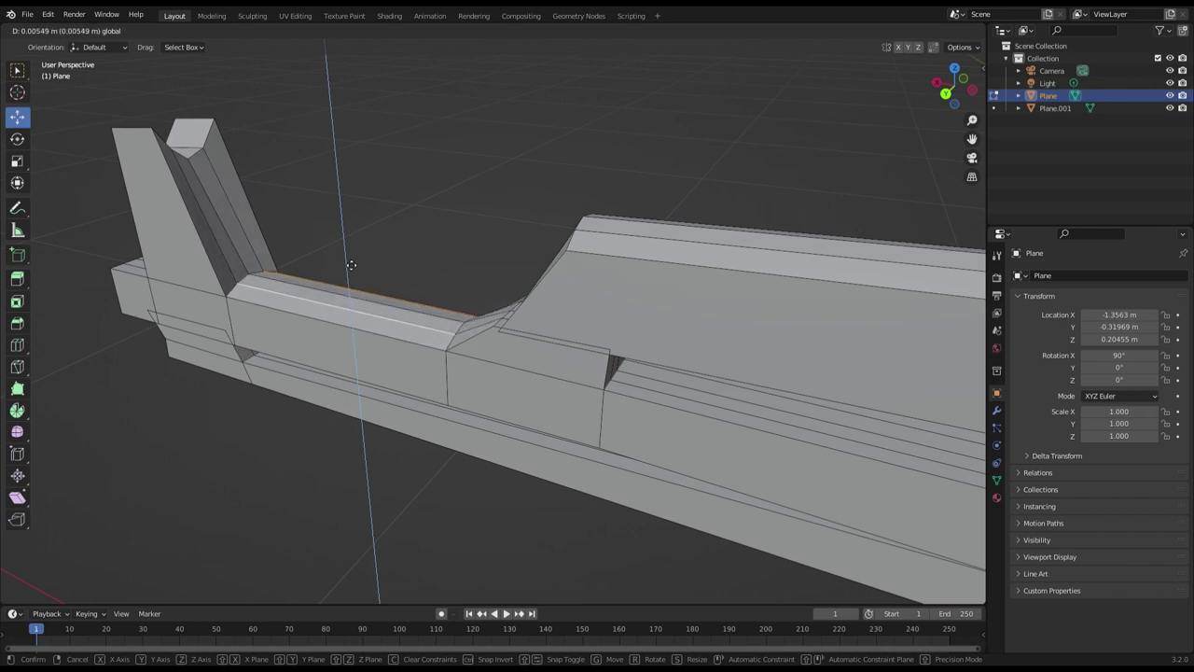
{"action": "left_click", "coordinate": [350, 265]}
Select several edges on the barrel's front end and shift them vertically
{"action": "mouse_move", "coordinate": [351, 265]}
{"action": "middle_mouse_down"}
{"action": "mouse_move", "coordinate": [558, 512]}
{"action": "mouse_move", "coordinate": [373, 440]}
{"action": "mouse_move", "coordinate": [525, 474]}
{"action": "middle_mouse_up"}
{"action": "left_click", "coordinate": [520, 490], "text": "shift"}
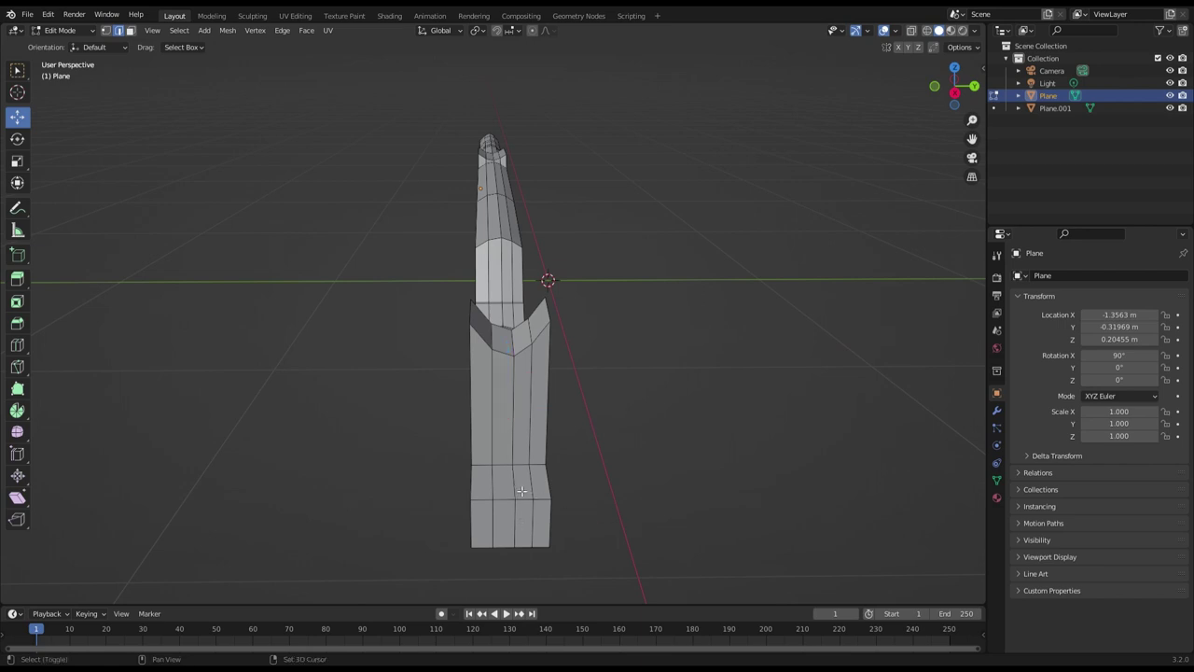
{"action": "key", "text": "g"}
{"action": "left_click", "coordinate": [519, 466]}
{"action": "left_click", "coordinate": [539, 501], "text": "shift"}
{"action": "left_click_drag", "start_coordinate": [532, 463], "coordinate": [533, 466]}
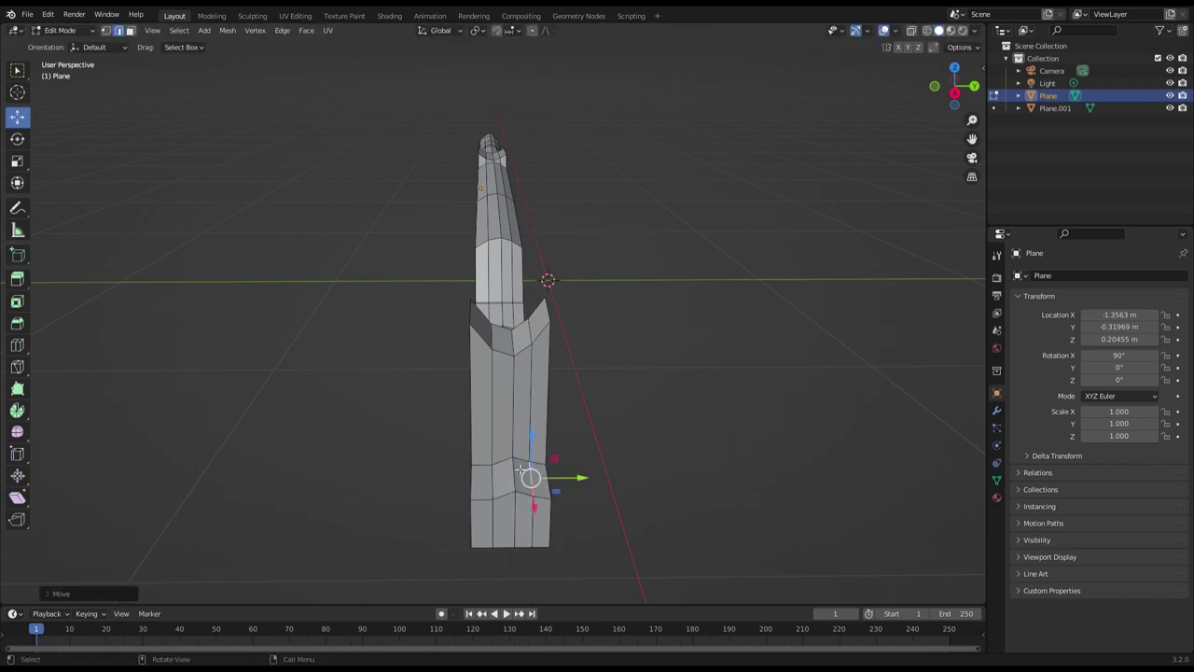
{"action": "left_click", "coordinate": [495, 483]}
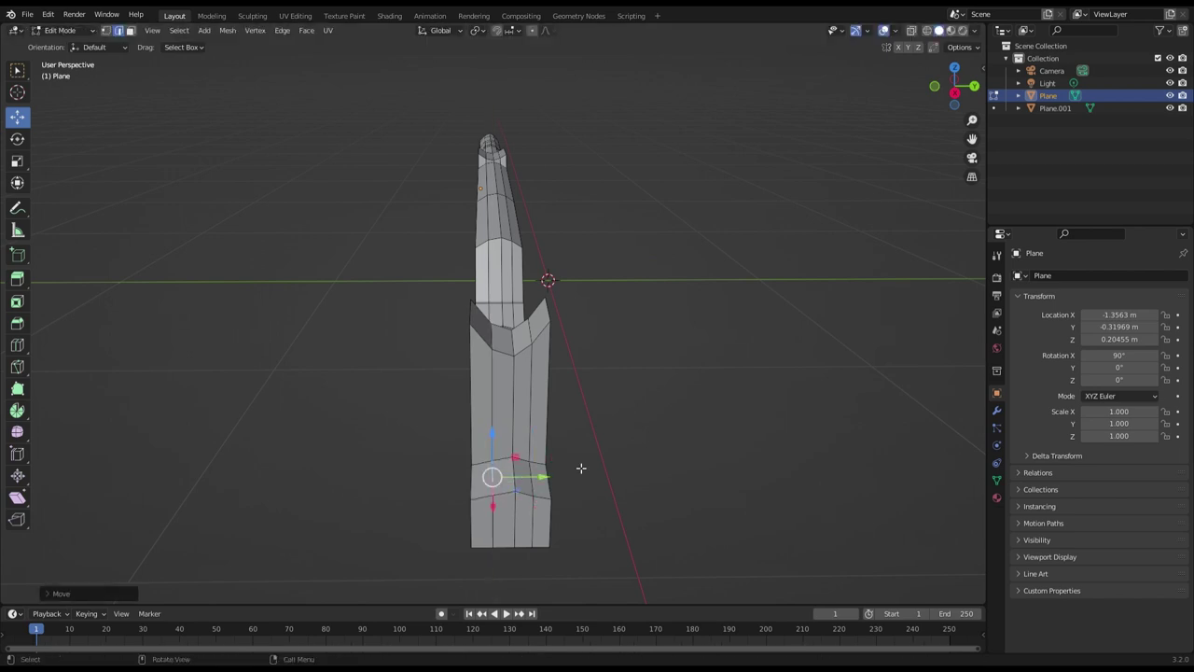
{"action": "middle_click_drag", "start_coordinate": [618, 471], "coordinate": [650, 511]}
{"action": "scroll", "coordinate": [650, 511], "scroll_direction": "up", "scroll_amount": 3}
{"action": "scroll", "coordinate": [613, 448], "scroll_direction": "up", "scroll_amount": 2}
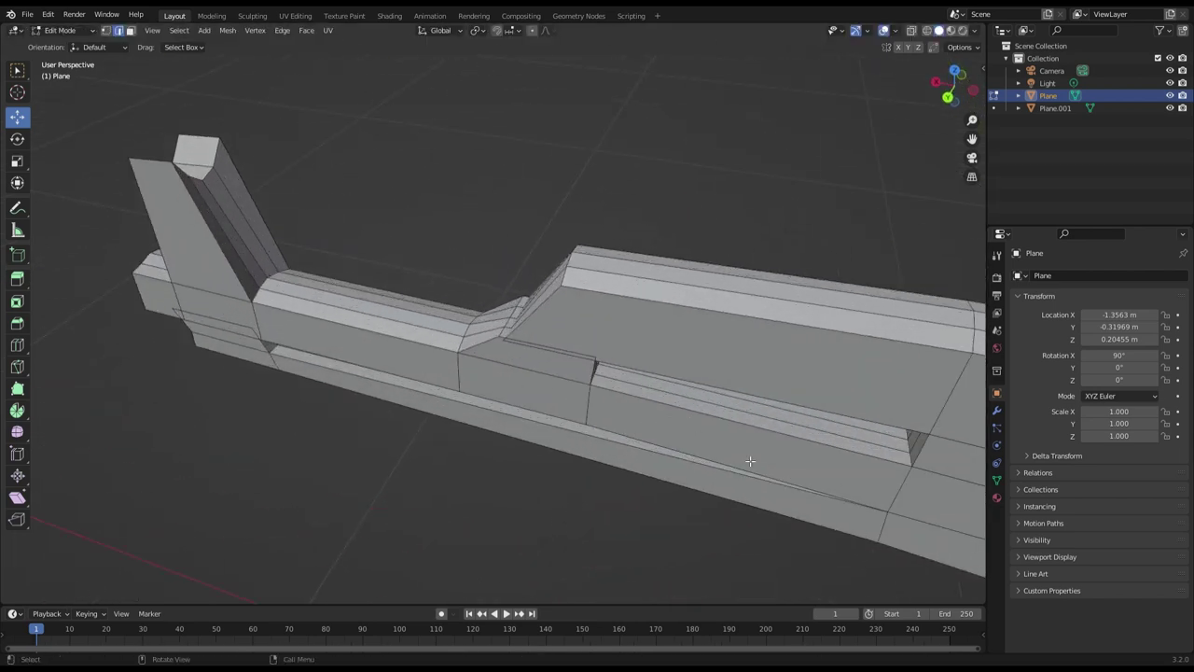
{"action": "scroll", "coordinate": [789, 467], "scroll_direction": "up", "scroll_amount": 2}
Raise the remaining top edges of the front section to round the handguard
{"action": "mouse_move", "coordinate": [722, 475]}
{"action": "middle_mouse_down"}
{"action": "mouse_move", "coordinate": [761, 450]}
{"action": "mouse_move", "coordinate": [764, 341]}
{"action": "middle_mouse_up"}
{"action": "left_click", "coordinate": [765, 341]}
{"action": "left_click_drag", "start_coordinate": [763, 311], "coordinate": [757, 318]}
{"action": "left_click", "coordinate": [481, 304]}
{"action": "left_click_drag", "start_coordinate": [493, 294], "coordinate": [488, 307]}
{"action": "mouse_move", "coordinate": [488, 307]}
{"action": "middle_mouse_down"}
{"action": "mouse_move", "coordinate": [640, 405]}
{"action": "mouse_move", "coordinate": [523, 372]}
{"action": "middle_mouse_up"}
{"action": "left_click", "coordinate": [413, 288]}
{"action": "left_click_drag", "start_coordinate": [414, 270], "coordinate": [416, 274]}
{"action": "mouse_move", "coordinate": [600, 410]}
{"action": "middle_mouse_down"}
{"action": "mouse_move", "coordinate": [618, 448]}
{"action": "mouse_move", "coordinate": [679, 446]}
{"action": "mouse_move", "coordinate": [653, 485]}
{"action": "mouse_move", "coordinate": [661, 498]}
{"action": "mouse_move", "coordinate": [762, 506]}
{"action": "mouse_move", "coordinate": [613, 374]}
{"action": "middle_mouse_up"}
{"action": "scroll", "coordinate": [762, 506], "scroll_direction": "up", "scroll_amount": 3}
{"action": "scroll", "coordinate": [546, 333], "scroll_direction": "up", "scroll_amount": 2}
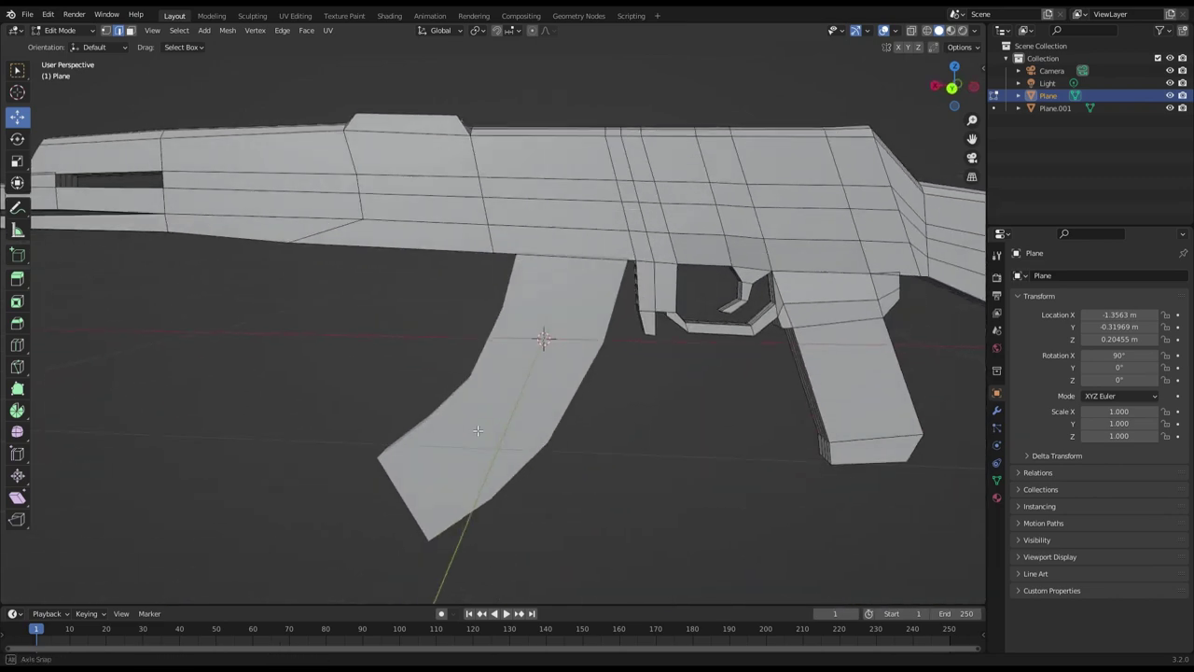
Return to object mode and parent magazine Plane.001 to the rifle body Plane
{"action": "mouse_move", "coordinate": [547, 333]}
{"action": "middle_mouse_down"}
{"action": "mouse_move", "coordinate": [546, 382]}
{"action": "mouse_move", "coordinate": [425, 452]}
{"action": "mouse_move", "coordinate": [388, 405]}
{"action": "mouse_move", "coordinate": [379, 434]}
{"action": "mouse_move", "coordinate": [448, 483]}
{"action": "mouse_move", "coordinate": [548, 481]}
{"action": "middle_mouse_up"}
{"action": "scroll", "coordinate": [546, 381], "scroll_direction": "down", "scroll_amount": 3}
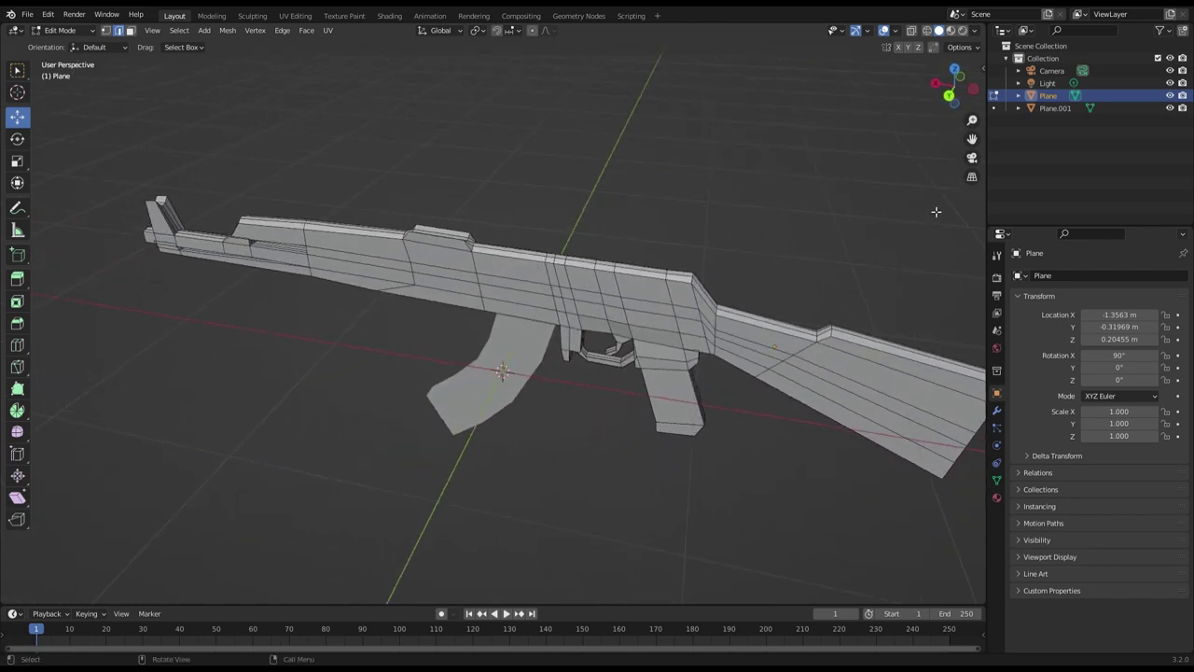
{"action": "left_click", "coordinate": [1045, 112]}
{"action": "left_click", "coordinate": [1098, 136]}
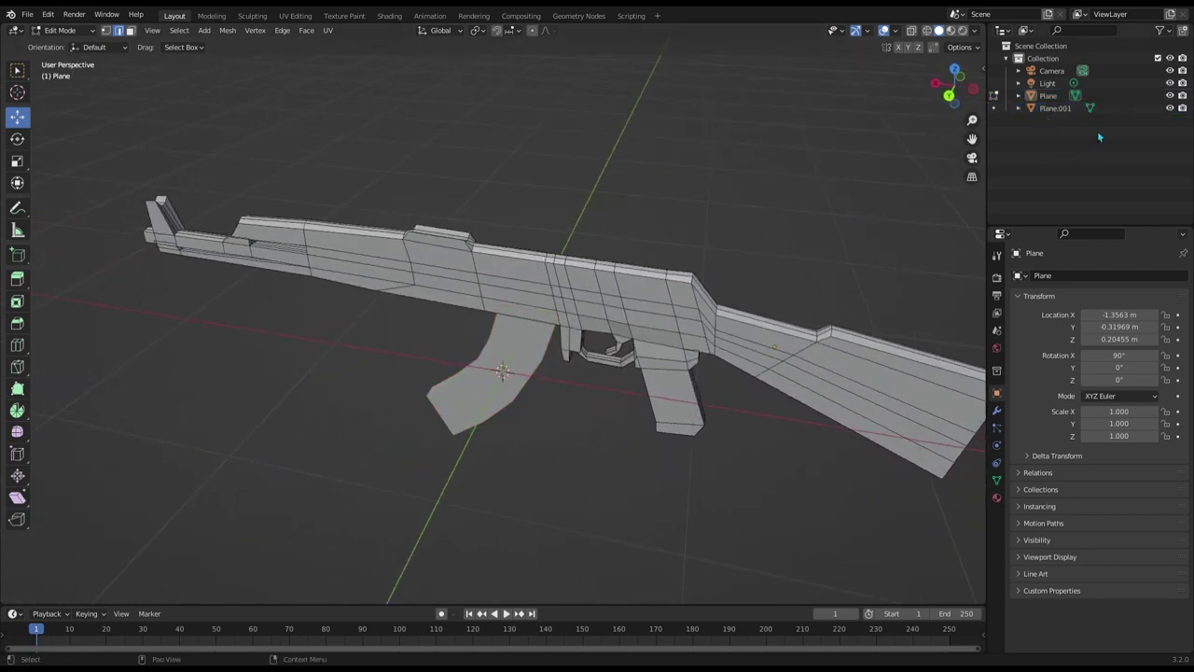
{"action": "left_click", "coordinate": [59, 30]}
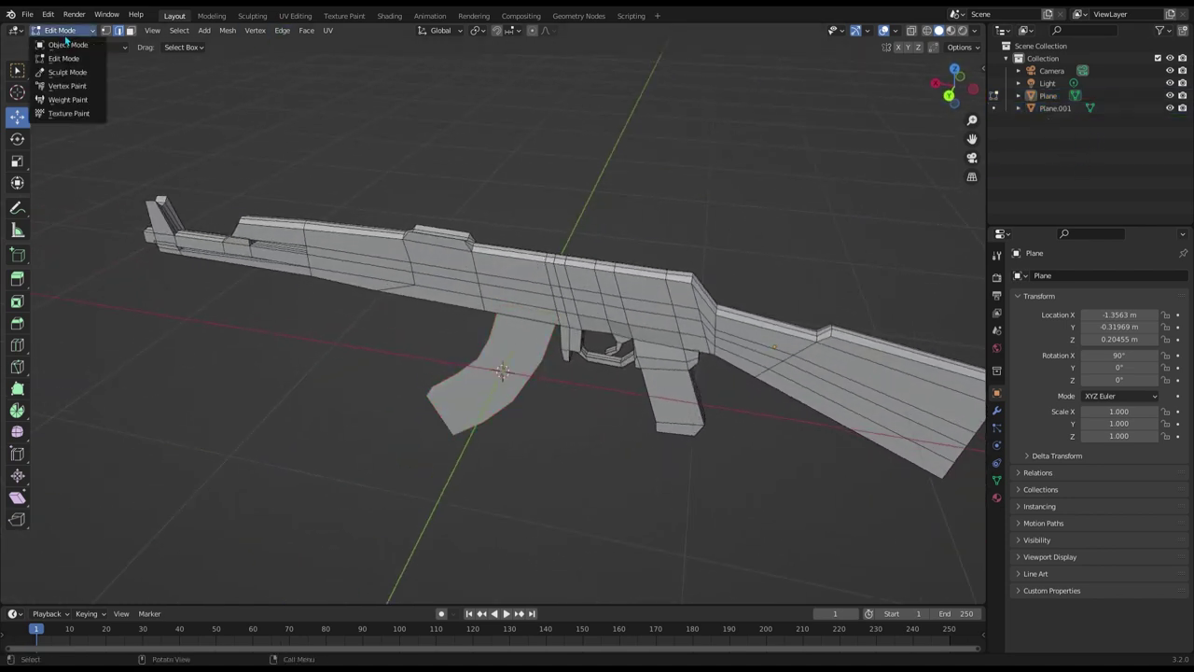
{"action": "left_click", "coordinate": [1054, 108]}
{"action": "left_click", "coordinate": [1054, 134]}
{"action": "left_click", "coordinate": [1056, 109]}
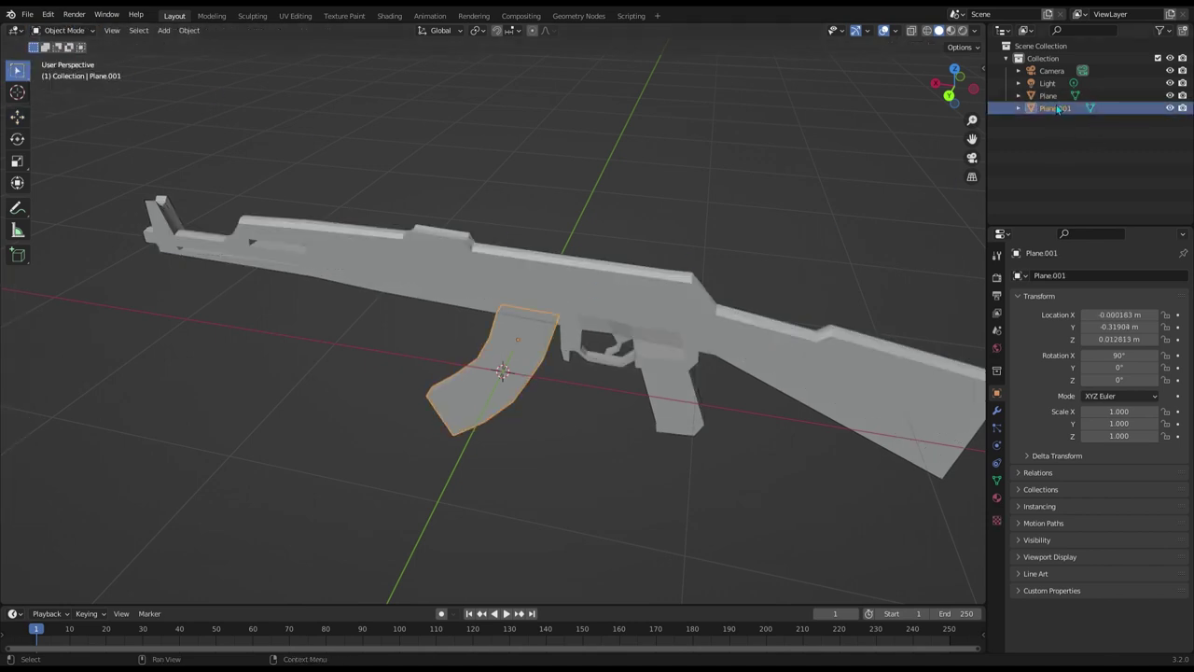
{"action": "left_click_drag", "start_coordinate": [1059, 112], "coordinate": [1036, 136]}
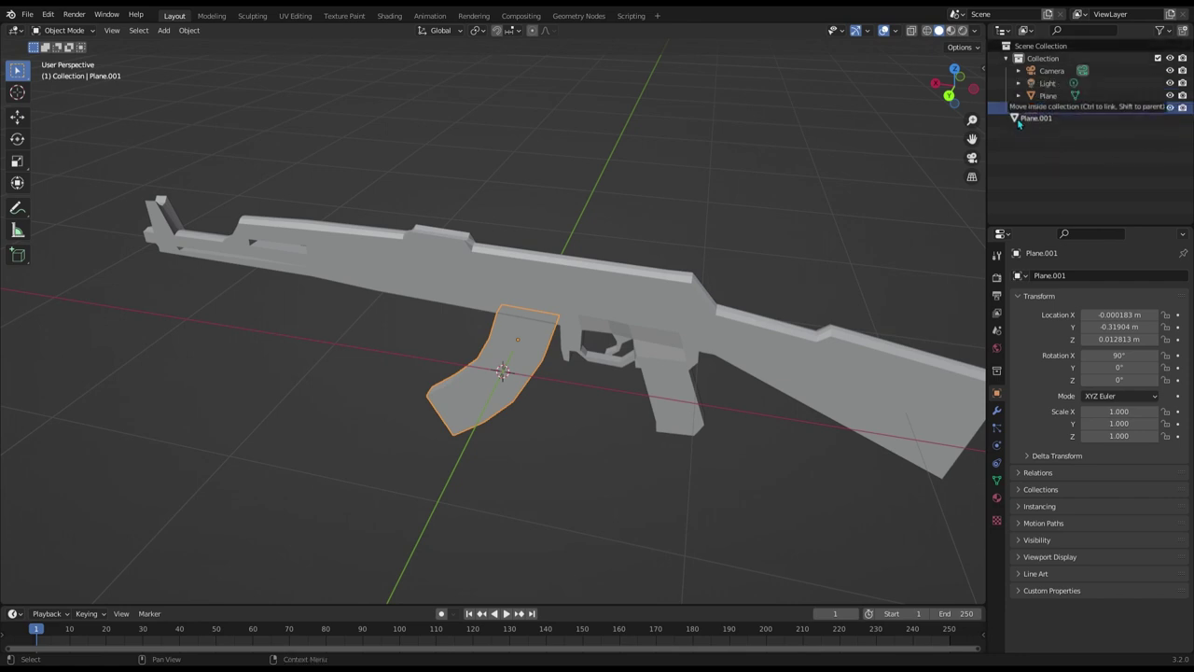
{"action": "mouse_move", "coordinate": [1035, 136]}
{"action": "left_mouse_down"}
{"action": "mouse_move", "coordinate": [1062, 123]}
{"action": "mouse_move", "coordinate": [1053, 97]}
{"action": "left_mouse_up"}
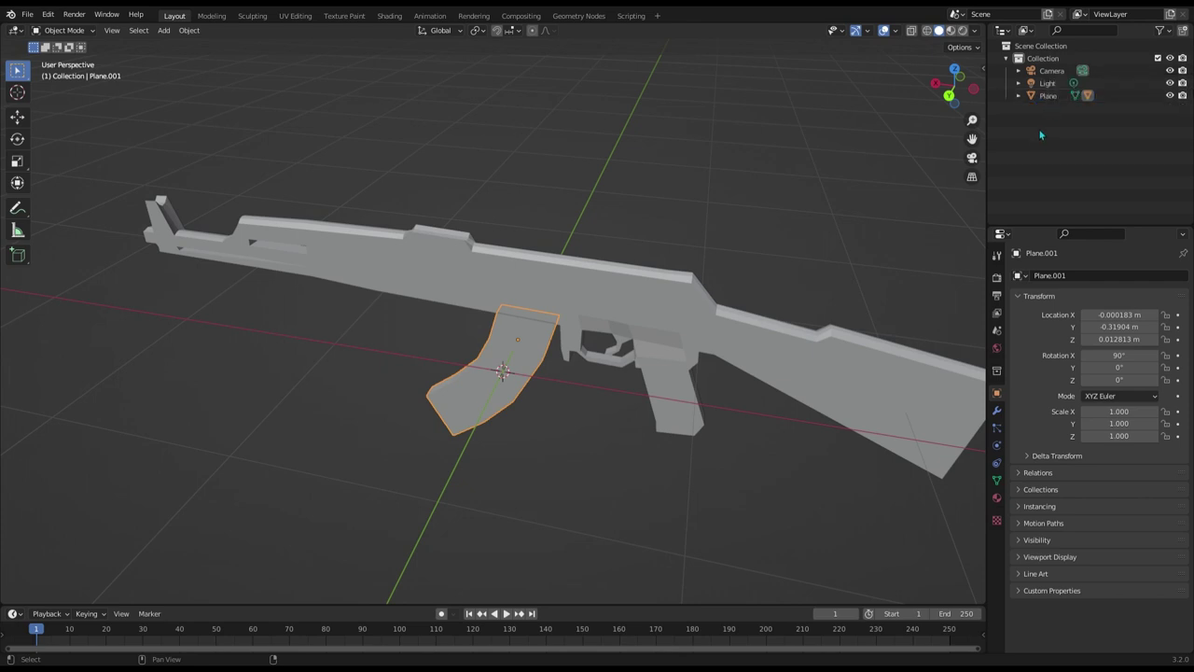
Select the rifle body Plane and enter Edit Mode
{"action": "left_click", "coordinate": [1018, 95]}
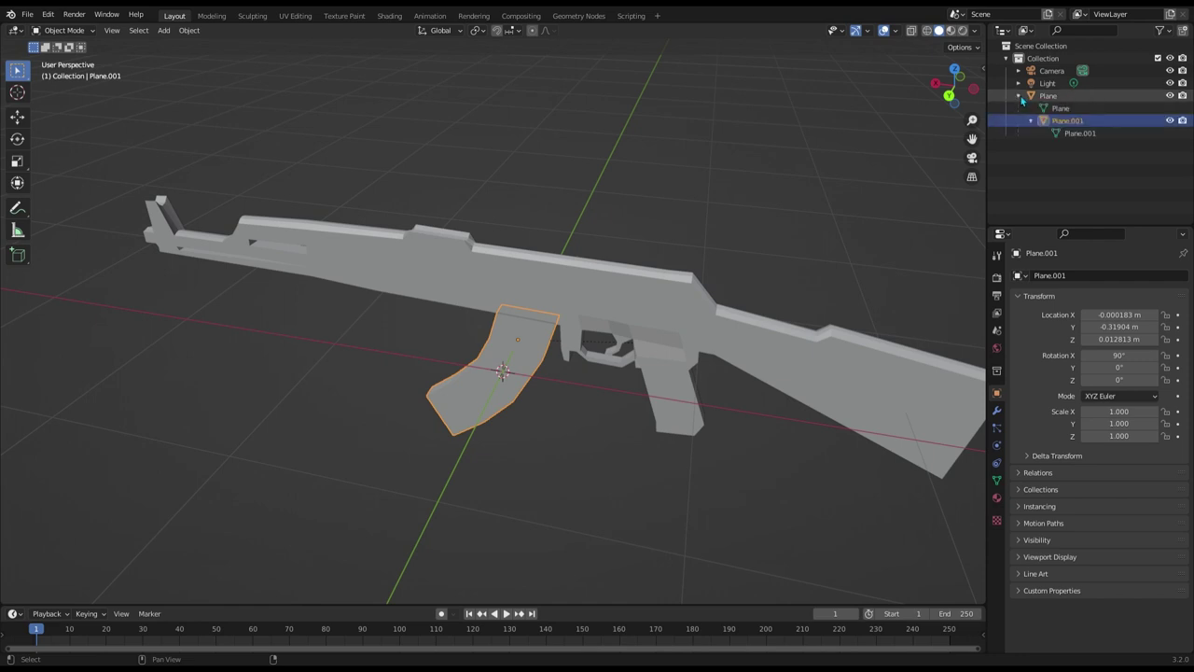
{"action": "left_click", "coordinate": [1086, 177]}
{"action": "left_click", "coordinate": [1096, 119]}
{"action": "left_click", "coordinate": [1049, 95]}
{"action": "mouse_move", "coordinate": [811, 224]}
{"action": "middle_mouse_down"}
{"action": "mouse_move", "coordinate": [656, 203]}
{"action": "mouse_move", "coordinate": [740, 204]}
{"action": "mouse_move", "coordinate": [740, 218]}
{"action": "mouse_move", "coordinate": [759, 221]}
{"action": "mouse_move", "coordinate": [884, 206]}
{"action": "middle_mouse_up"}
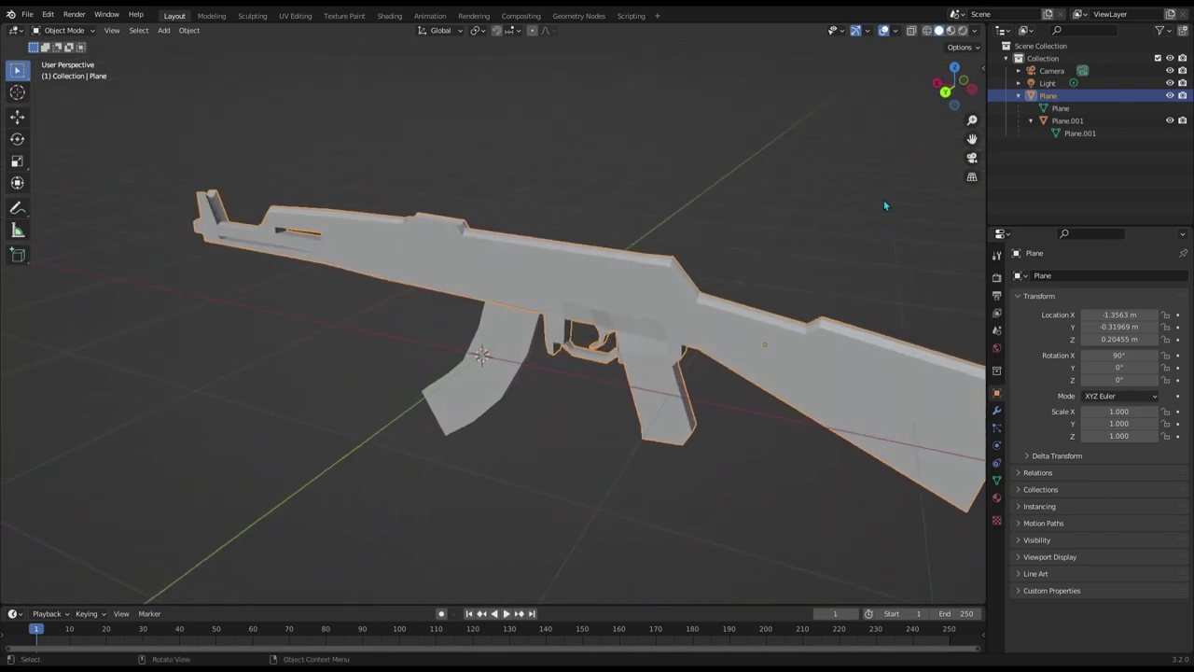
{"action": "left_click", "coordinate": [1064, 121]}
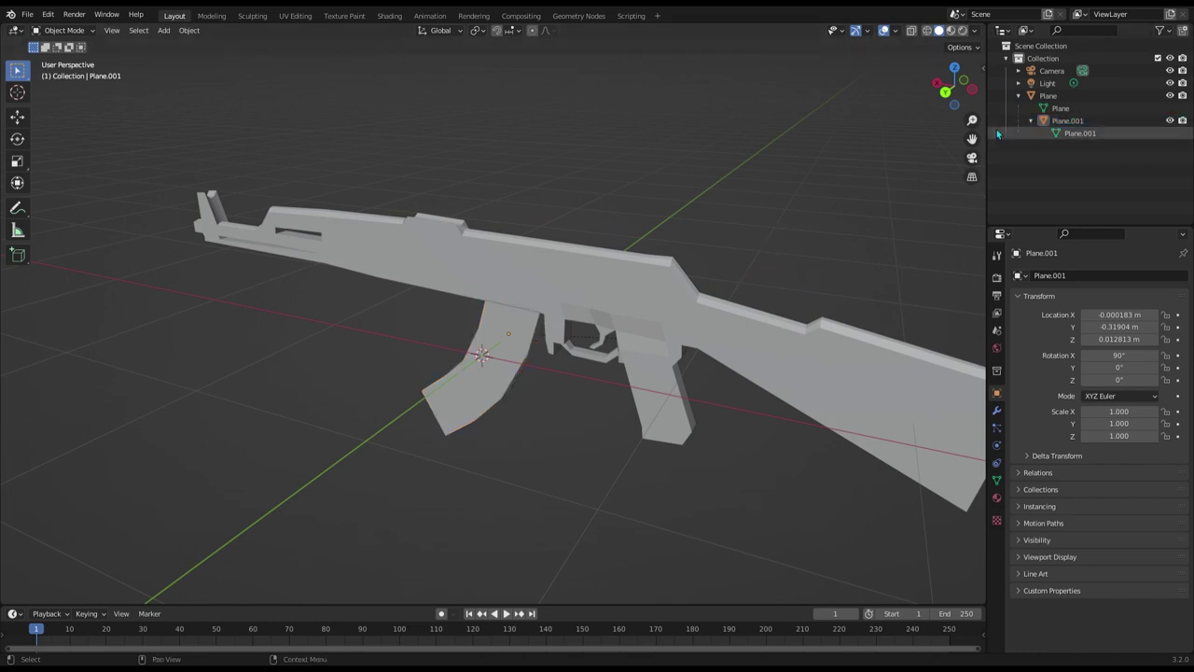
{"action": "middle_click_drag", "start_coordinate": [663, 209], "coordinate": [629, 203]}
{"action": "left_click", "coordinate": [1047, 95]}
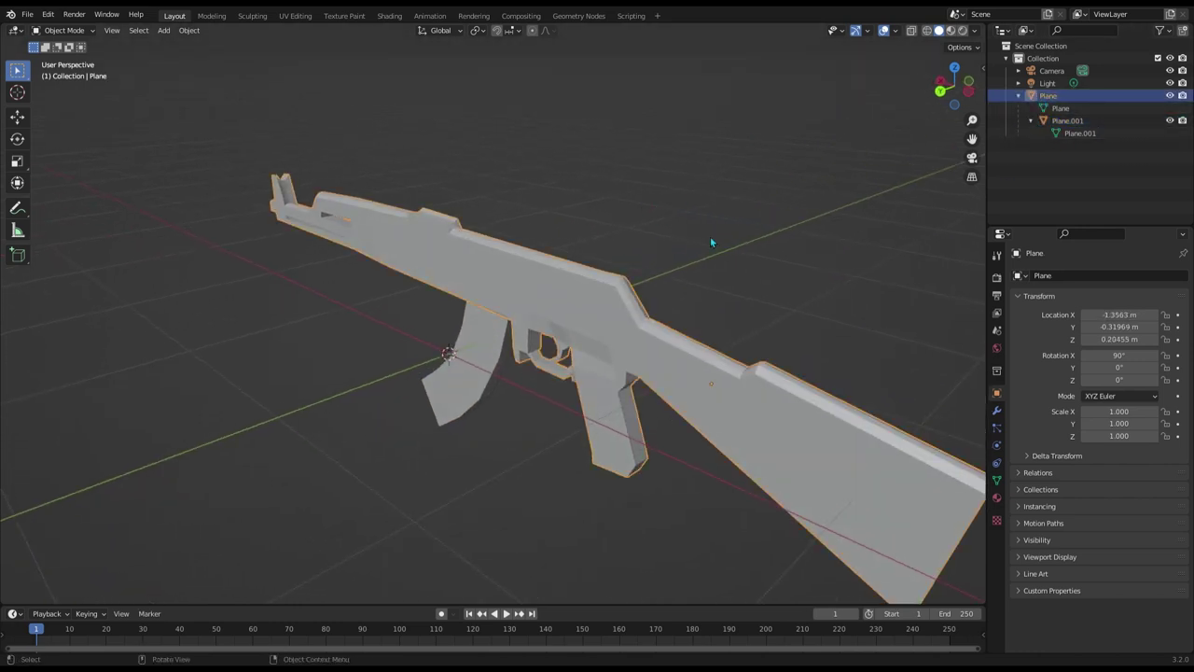
{"action": "mouse_move", "coordinate": [707, 242]}
{"action": "middle_mouse_down"}
{"action": "mouse_move", "coordinate": [629, 248]}
{"action": "mouse_move", "coordinate": [571, 290]}
{"action": "middle_mouse_up"}
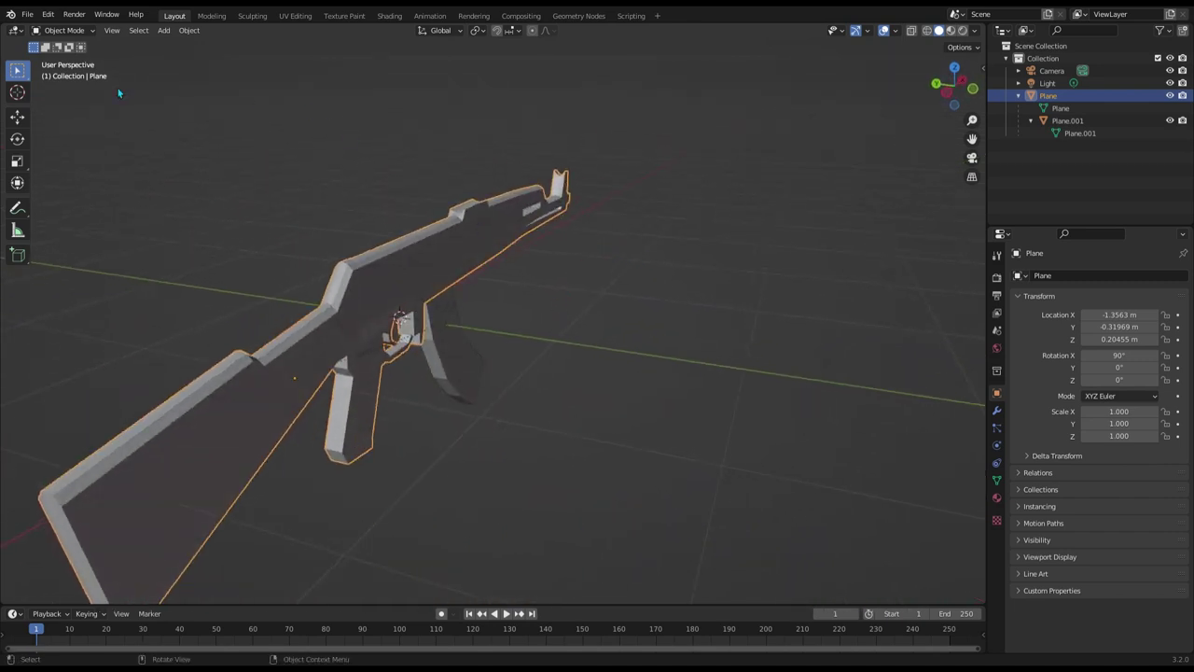
{"action": "left_click", "coordinate": [63, 30]}
{"action": "mouse_move", "coordinate": [448, 279]}
{"action": "middle_mouse_down"}
{"action": "mouse_move", "coordinate": [496, 311]}
{"action": "mouse_move", "coordinate": [576, 331]}
{"action": "mouse_move", "coordinate": [434, 333]}
{"action": "mouse_move", "coordinate": [719, 367]}
{"action": "mouse_move", "coordinate": [832, 357]}
{"action": "mouse_move", "coordinate": [802, 375]}
{"action": "mouse_move", "coordinate": [691, 354]}
{"action": "middle_mouse_up"}
{"action": "scroll", "coordinate": [564, 327], "scroll_direction": "up", "scroll_amount": 3}
Select the whole body mesh and bevel all its edges with the Bevel tool
{"action": "left_click", "coordinate": [18, 323]}
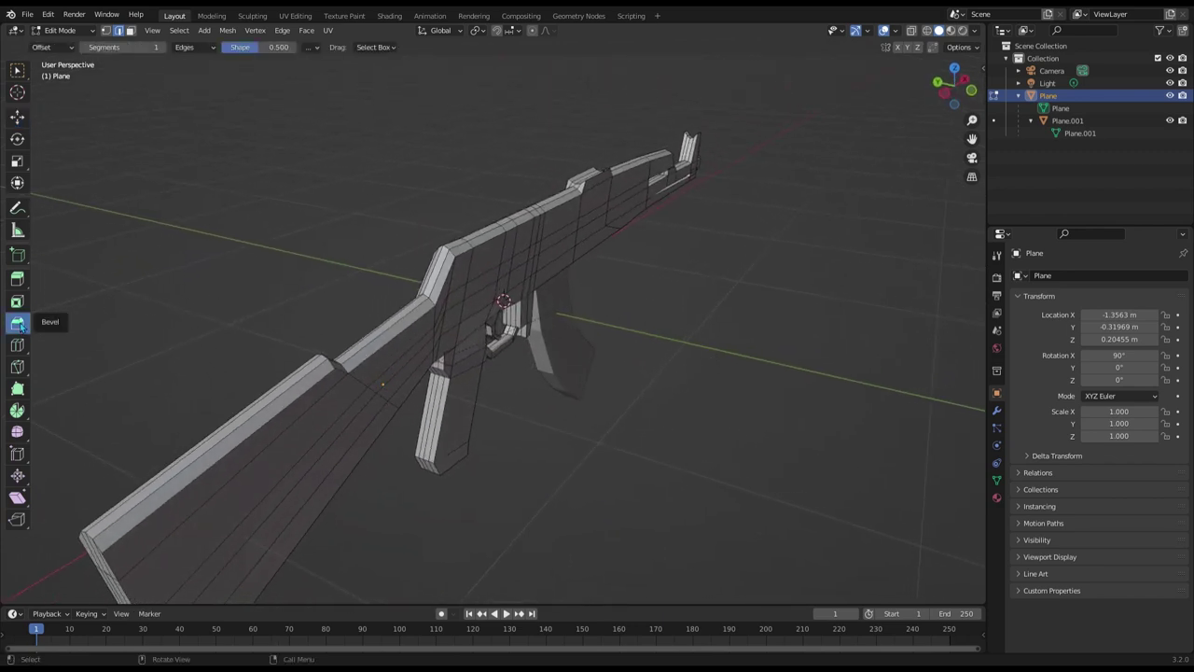
{"action": "scroll", "coordinate": [573, 314], "scroll_direction": "down", "scroll_amount": 2}
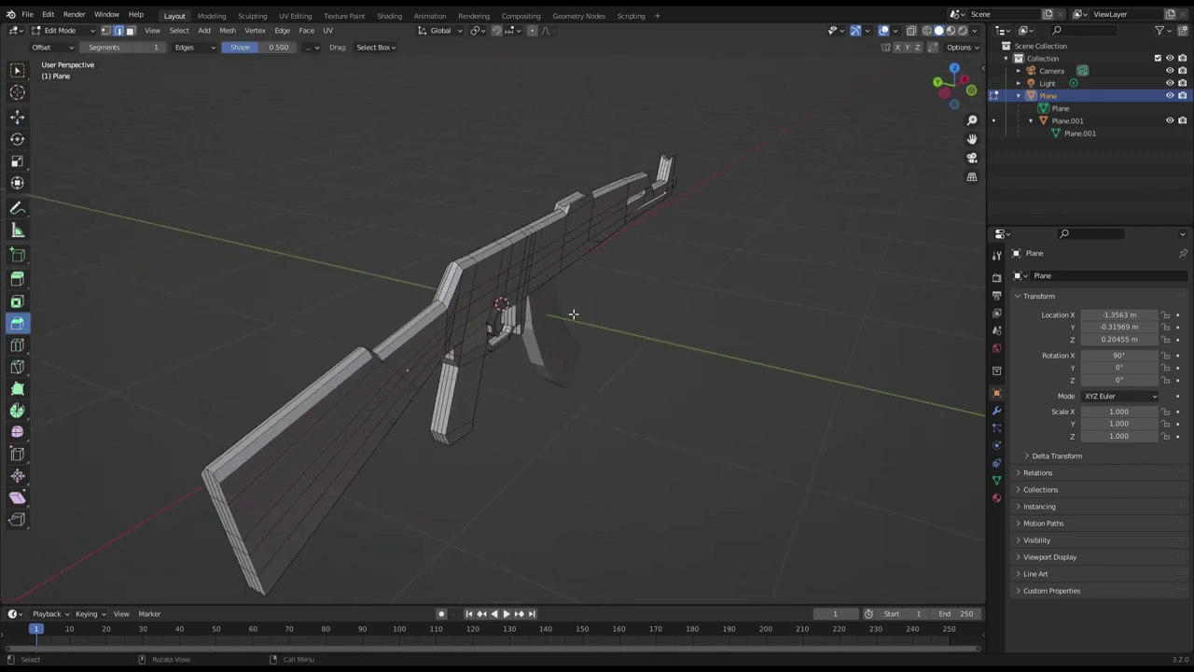
{"action": "middle_click_drag", "start_coordinate": [636, 320], "coordinate": [616, 318]}
{"action": "key", "text": "a"}
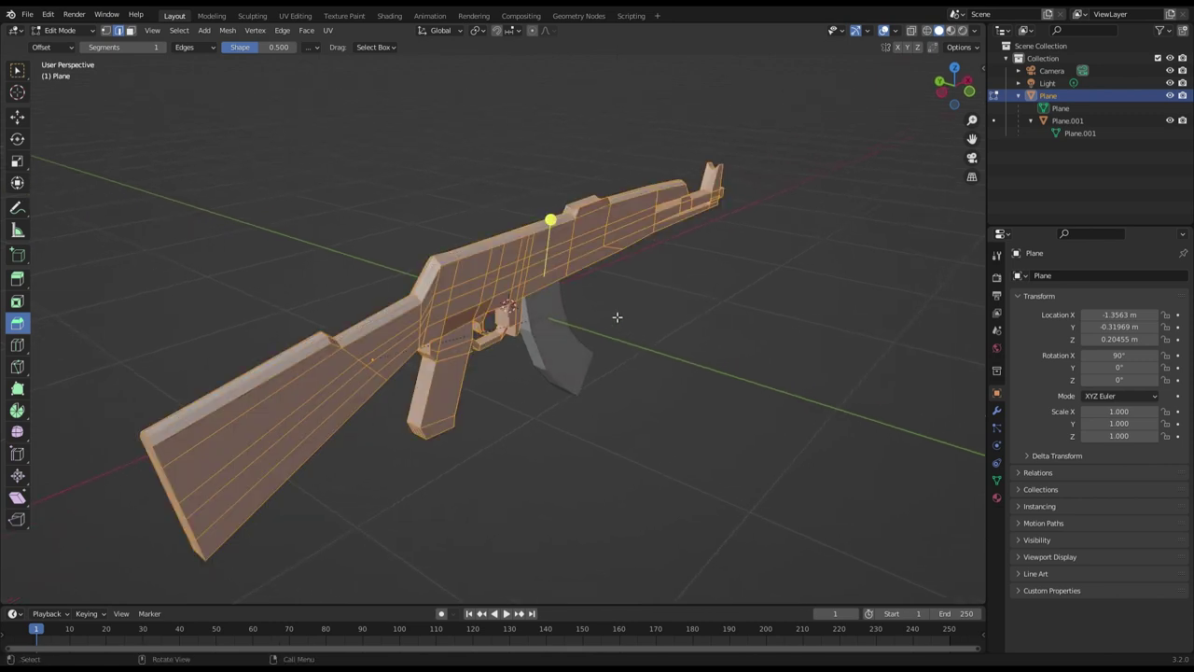
{"action": "scroll", "coordinate": [551, 218], "scroll_direction": "up", "scroll_amount": 2}
{"action": "left_click_drag", "start_coordinate": [575, 210], "coordinate": [578, 200]}
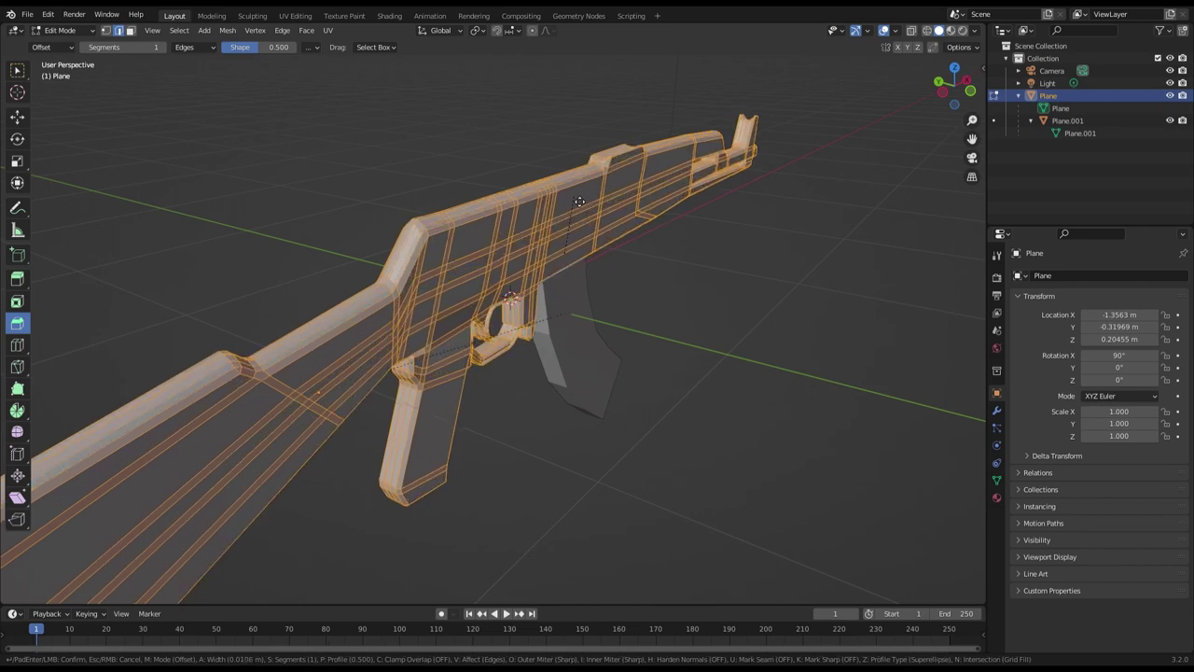
{"action": "left_click", "coordinate": [693, 271]}
{"action": "mouse_move", "coordinate": [693, 270]}
{"action": "middle_mouse_down"}
{"action": "mouse_move", "coordinate": [794, 295]}
{"action": "mouse_move", "coordinate": [739, 287]}
{"action": "mouse_move", "coordinate": [564, 152]}
{"action": "middle_mouse_up"}
Switch the body between modes, then make magazine Plane.001 active in object mode
{"action": "left_click", "coordinate": [61, 30]}
{"action": "mouse_move", "coordinate": [703, 221]}
{"action": "middle_mouse_down"}
{"action": "mouse_move", "coordinate": [820, 223]}
{"action": "mouse_move", "coordinate": [718, 234]}
{"action": "middle_mouse_up"}
{"action": "left_click", "coordinate": [73, 32]}
{"action": "left_click", "coordinate": [65, 30]}
{"action": "left_click", "coordinate": [56, 54]}
{"action": "middle_click_drag", "start_coordinate": [696, 221], "coordinate": [658, 228]}
{"action": "middle_click_drag", "start_coordinate": [708, 293], "coordinate": [715, 299]}
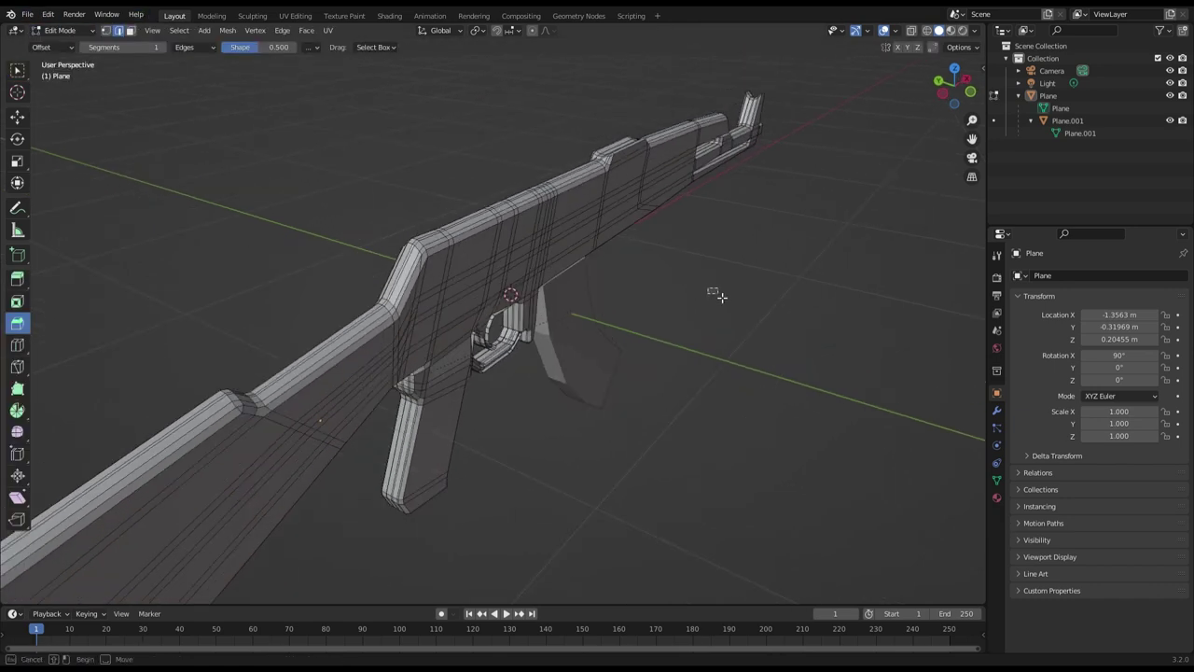
{"action": "left_click", "coordinate": [1064, 121]}
{"action": "left_click", "coordinate": [65, 30]}
Put the magazine in Edit Mode and bevel its edges slightly
{"action": "left_click", "coordinate": [802, 378]}
{"action": "left_click", "coordinate": [571, 345]}
{"action": "left_click", "coordinate": [66, 30]}
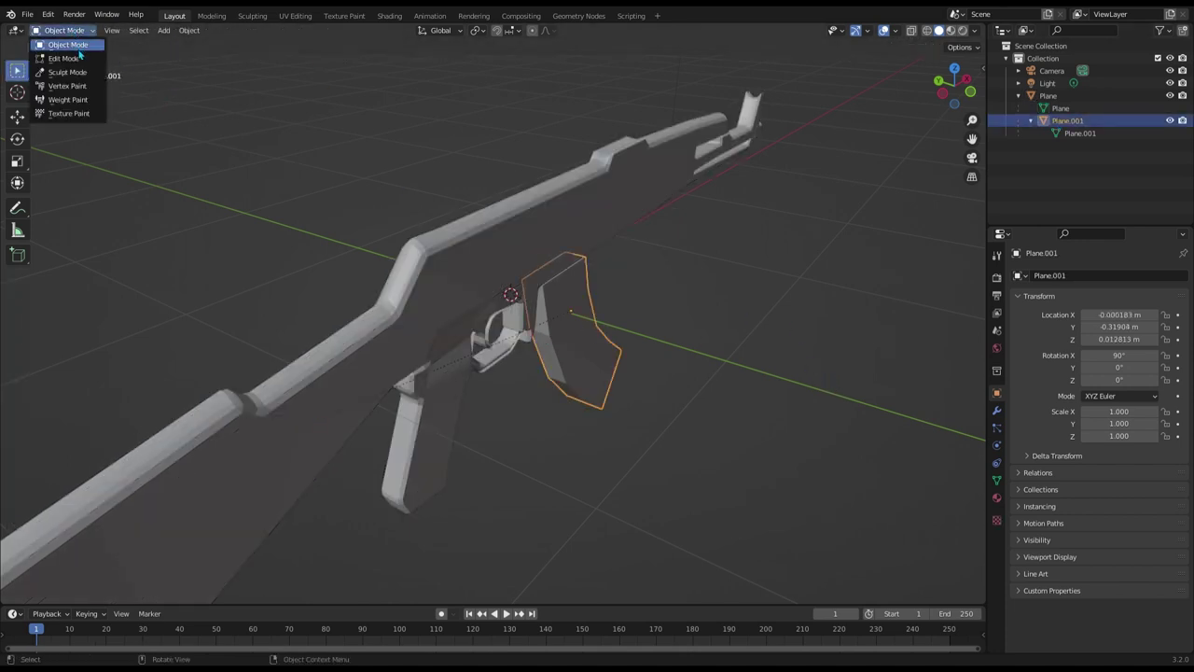
{"action": "left_click", "coordinate": [79, 59]}
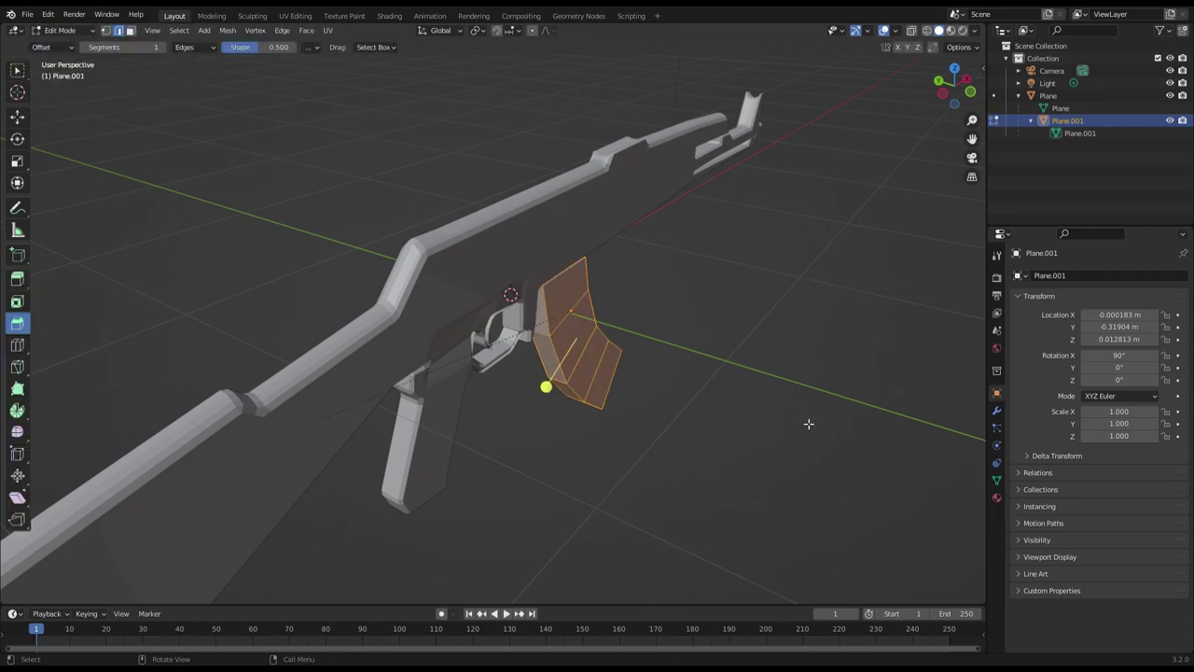
{"action": "mouse_move", "coordinate": [808, 424]}
{"action": "middle_mouse_down"}
{"action": "mouse_move", "coordinate": [799, 414]}
{"action": "mouse_move", "coordinate": [818, 435]}
{"action": "middle_mouse_up"}
{"action": "scroll", "coordinate": [842, 435], "scroll_direction": "up", "scroll_amount": 2}
{"action": "scroll", "coordinate": [642, 408], "scroll_direction": "up", "scroll_amount": 2}
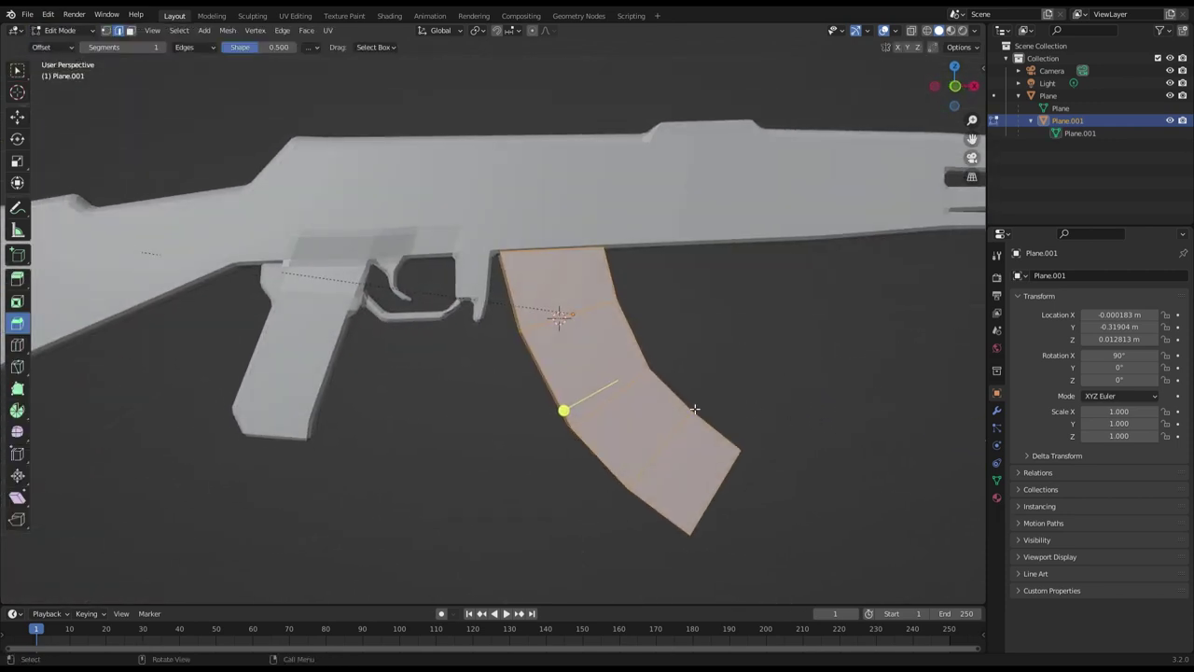
{"action": "left_click", "coordinate": [574, 410]}
{"action": "left_click_drag", "start_coordinate": [574, 412], "coordinate": [564, 415]}
{"action": "left_click", "coordinate": [564, 415]}
Nudge the whole magazine mesh along Z and return to Object Mode
{"action": "mouse_move", "coordinate": [672, 469]}
{"action": "middle_mouse_down"}
{"action": "mouse_move", "coordinate": [680, 395]}
{"action": "mouse_move", "coordinate": [768, 413]}
{"action": "mouse_move", "coordinate": [738, 395]}
{"action": "mouse_move", "coordinate": [579, 375]}
{"action": "middle_mouse_up"}
{"action": "key", "text": "a"}
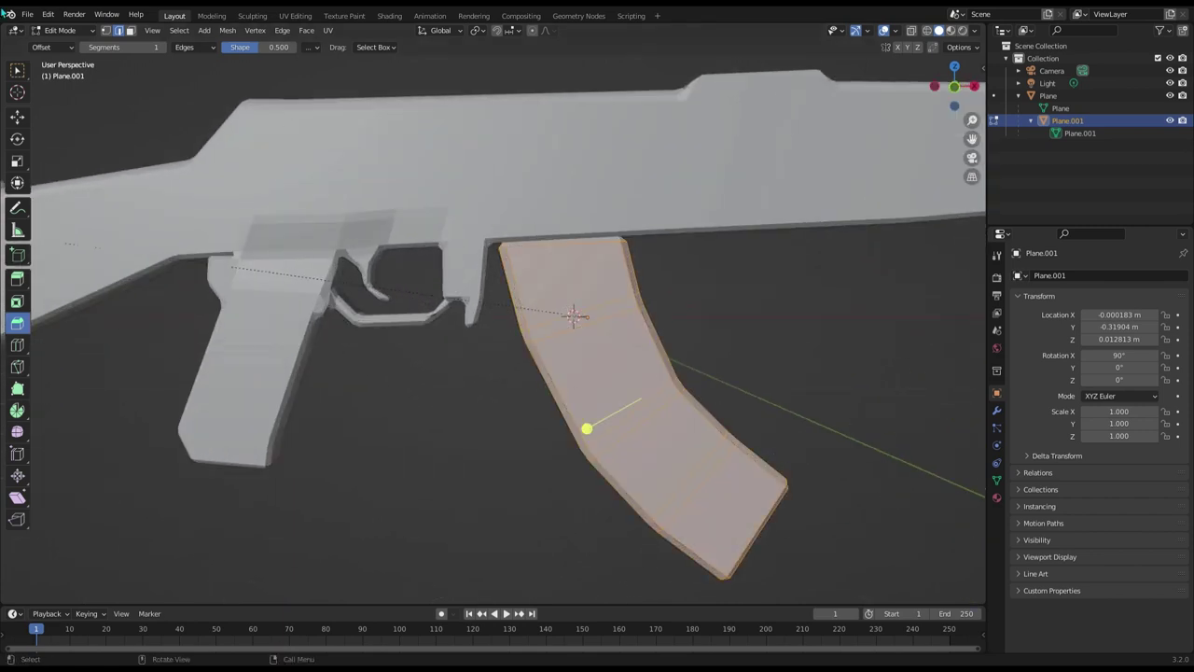
{"action": "left_click", "coordinate": [17, 115]}
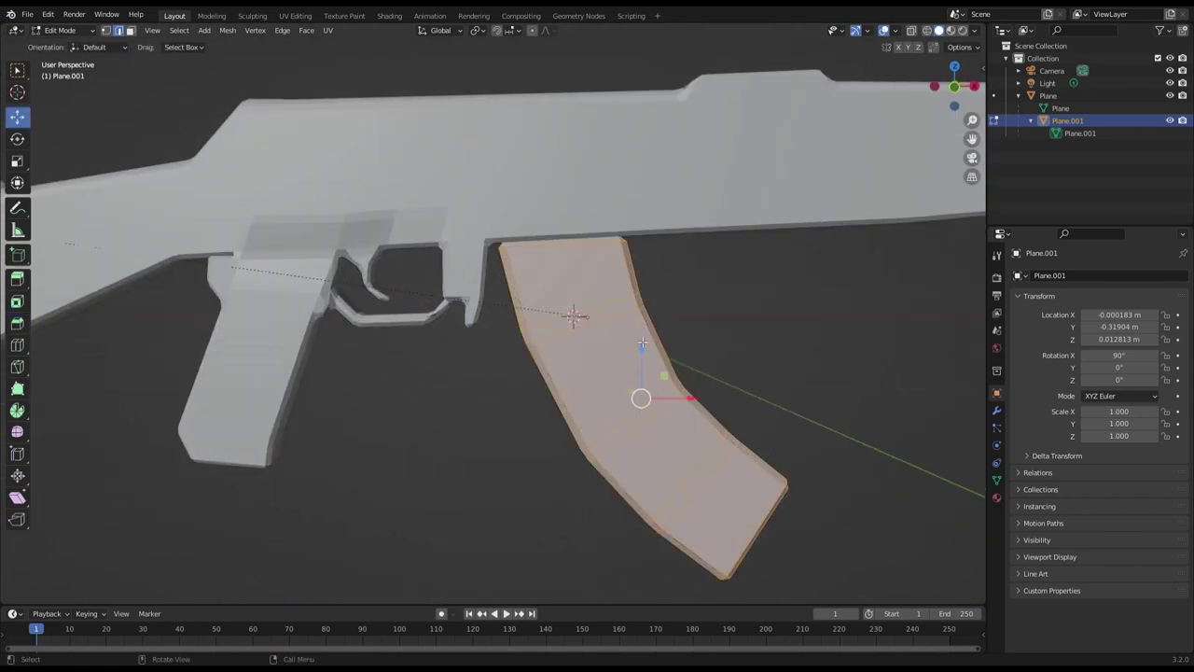
{"action": "left_click_drag", "start_coordinate": [644, 356], "coordinate": [715, 339]}
{"action": "left_click", "coordinate": [715, 338]}
{"action": "mouse_move", "coordinate": [714, 338]}
{"action": "middle_mouse_down"}
{"action": "mouse_move", "coordinate": [742, 346]}
{"action": "mouse_move", "coordinate": [690, 345]}
{"action": "middle_mouse_up"}
{"action": "scroll", "coordinate": [742, 346], "scroll_direction": "down", "scroll_amount": 4}
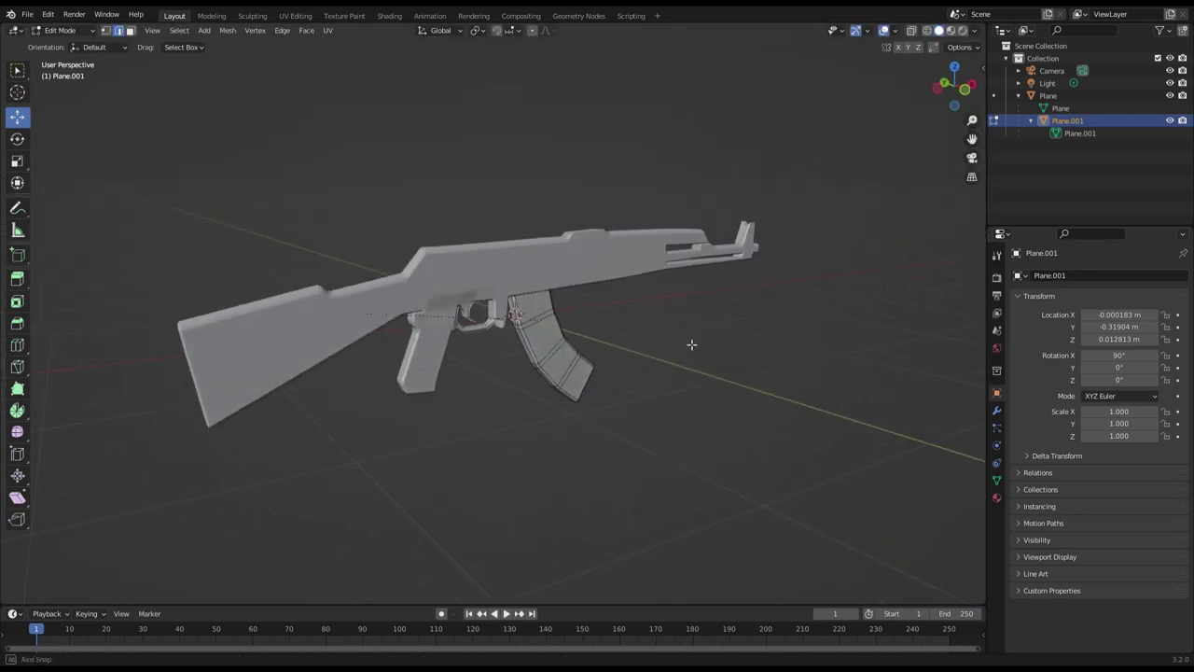
{"action": "left_click", "coordinate": [61, 30]}
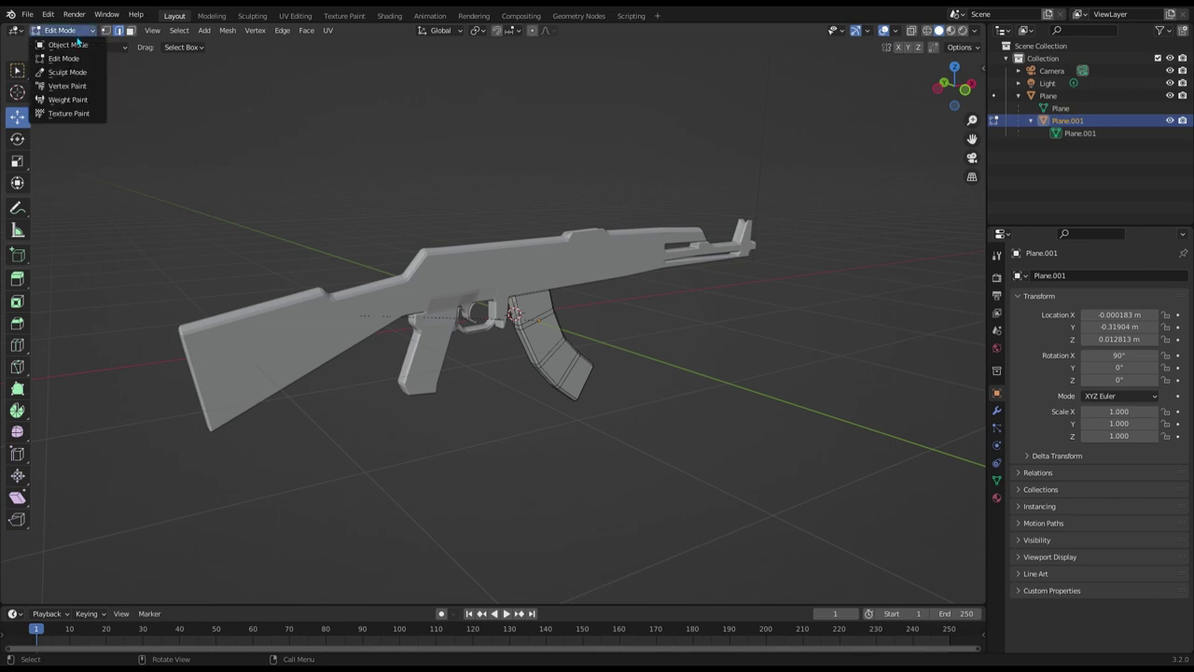
Put the rifle body in Edit Mode and apply a first Smooth pass to all vertices
{"action": "left_click", "coordinate": [1086, 97]}
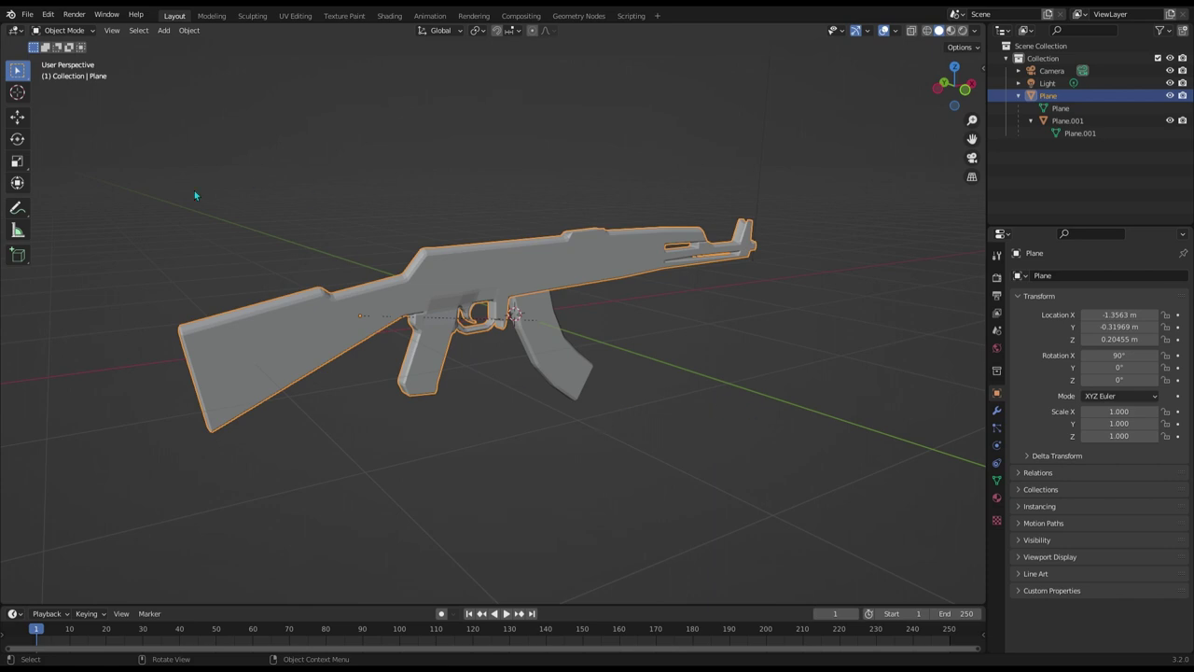
{"action": "left_click", "coordinate": [61, 30]}
{"action": "left_click", "coordinate": [58, 56]}
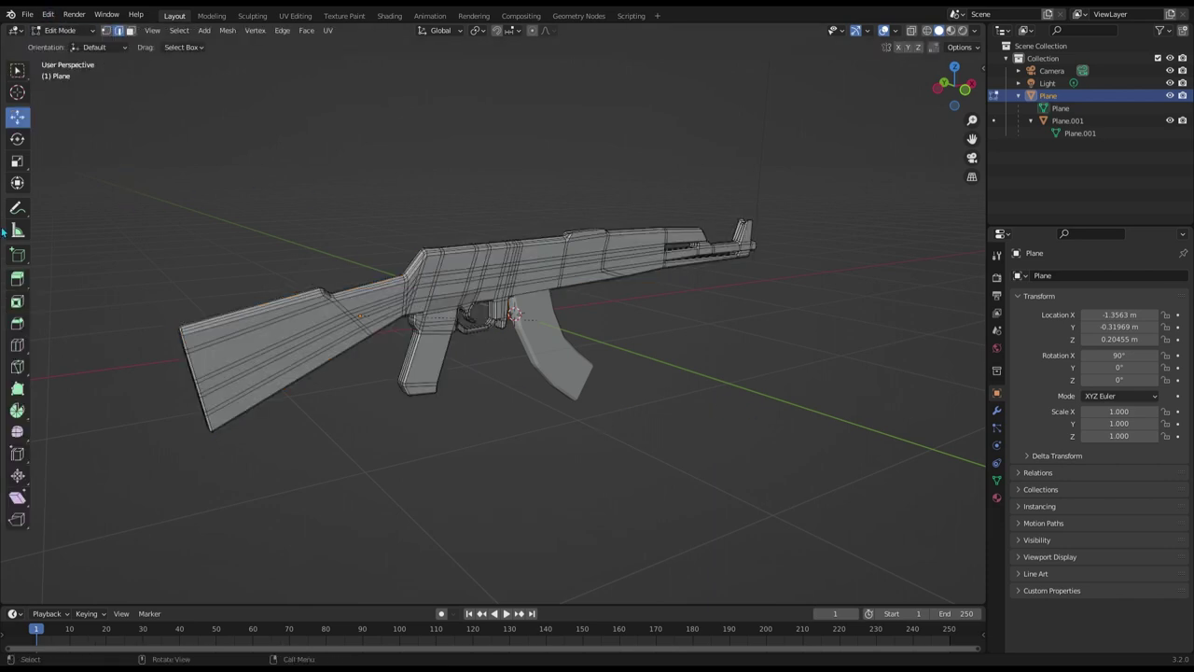
{"action": "left_click", "coordinate": [17, 431]}
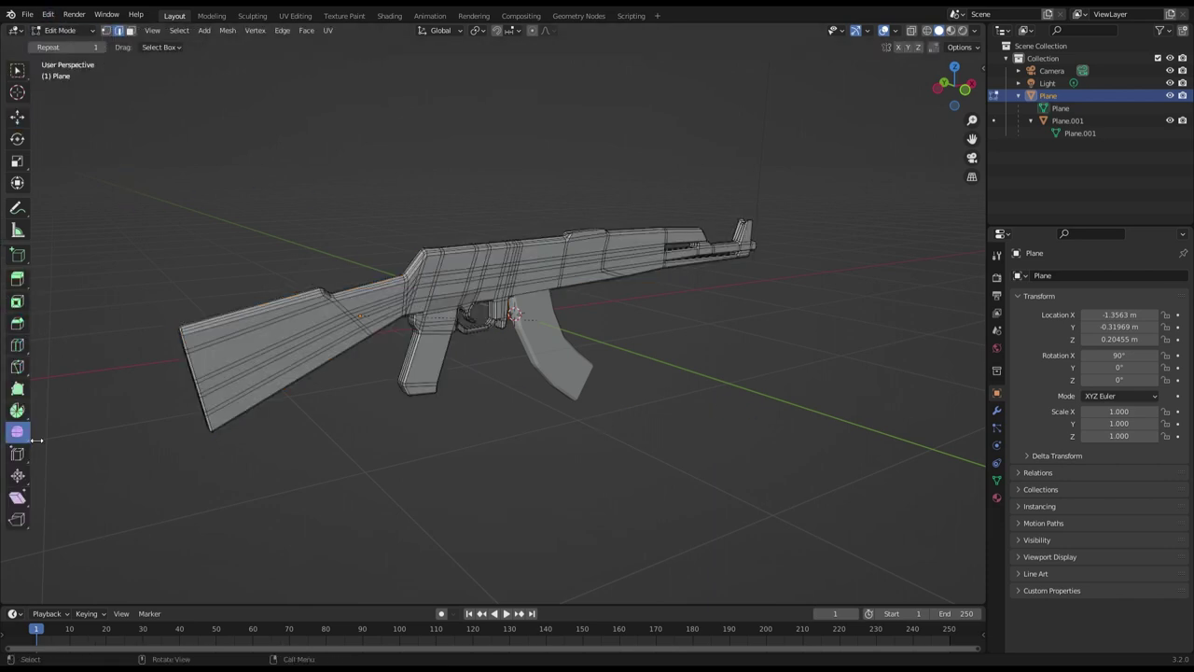
{"action": "key", "text": "a"}
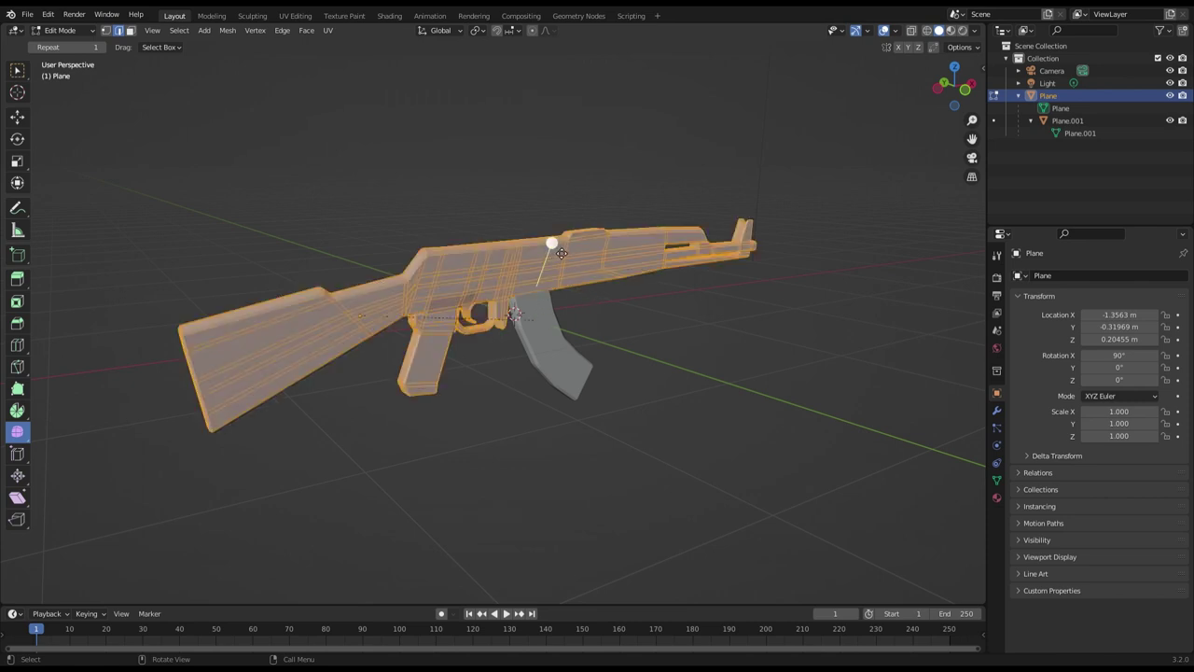
{"action": "left_click_drag", "start_coordinate": [562, 253], "coordinate": [596, 211]}
{"action": "left_click_drag", "start_coordinate": [660, 165], "coordinate": [660, 168]}
{"action": "scroll", "coordinate": [653, 233], "scroll_direction": "up", "scroll_amount": 5}
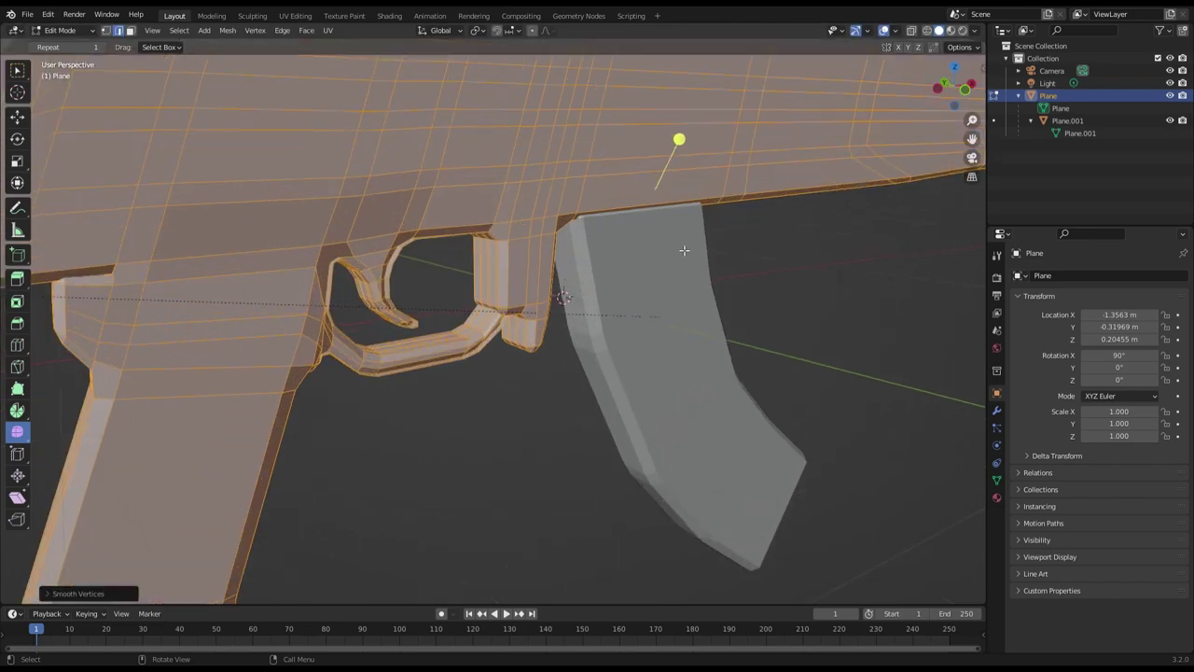
Apply further, stronger smoothing passes to the body, then deselect everything
{"action": "mouse_move", "coordinate": [652, 233]}
{"action": "middle_mouse_down"}
{"action": "mouse_move", "coordinate": [642, 299]}
{"action": "mouse_move", "coordinate": [581, 300]}
{"action": "middle_mouse_up"}
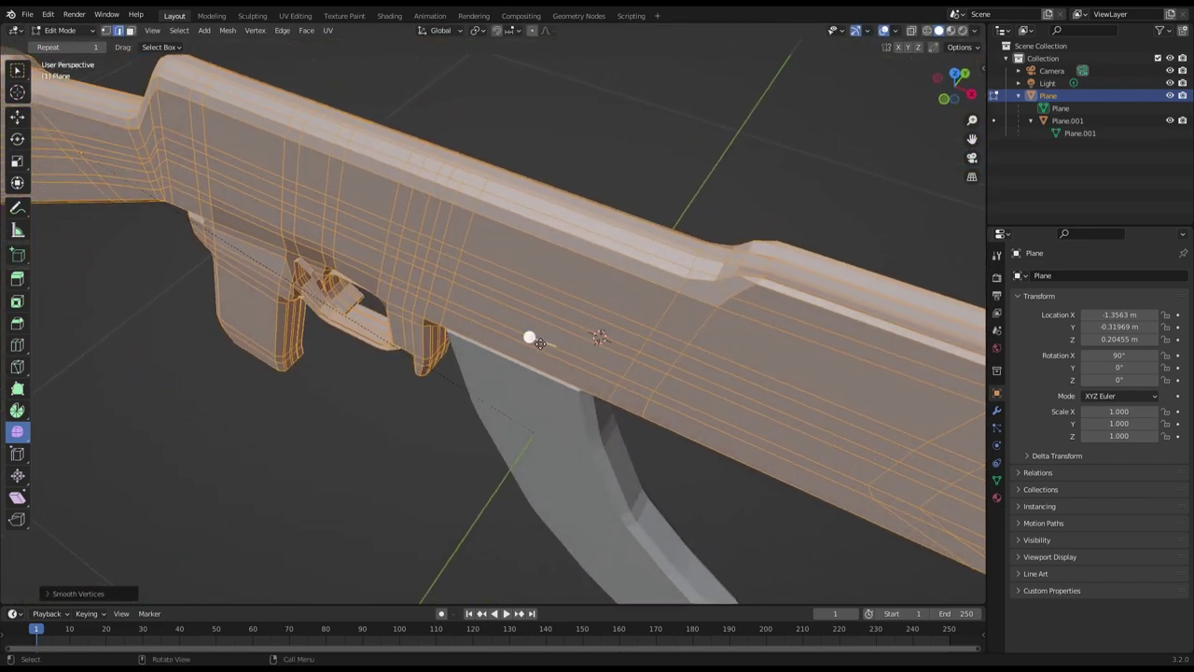
{"action": "mouse_move", "coordinate": [538, 344]}
{"action": "left_mouse_down"}
{"action": "mouse_move", "coordinate": [607, 315]}
{"action": "mouse_move", "coordinate": [605, 339]}
{"action": "left_mouse_up"}
{"action": "middle_click_drag", "start_coordinate": [605, 339], "coordinate": [733, 338]}
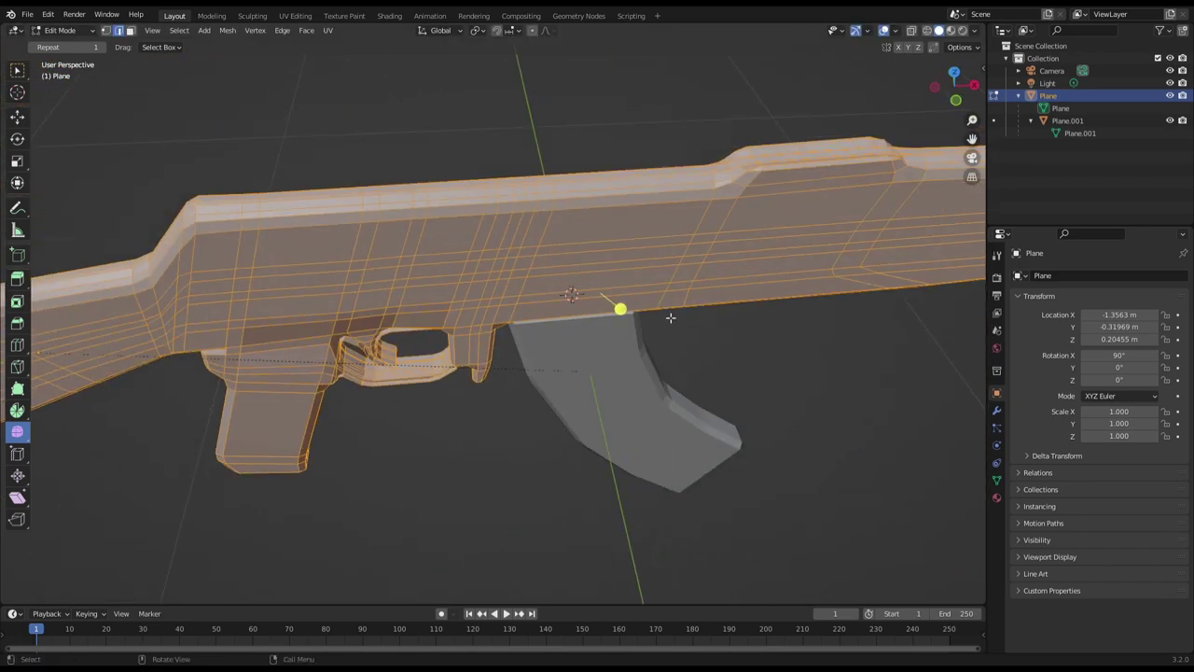
{"action": "mouse_move", "coordinate": [651, 311]}
{"action": "left_mouse_down"}
{"action": "mouse_move", "coordinate": [538, 276]}
{"action": "mouse_move", "coordinate": [669, 307]}
{"action": "left_mouse_up"}
{"action": "mouse_move", "coordinate": [669, 307]}
{"action": "middle_mouse_down"}
{"action": "mouse_move", "coordinate": [738, 285]}
{"action": "mouse_move", "coordinate": [730, 296]}
{"action": "mouse_move", "coordinate": [742, 297]}
{"action": "mouse_move", "coordinate": [634, 262]}
{"action": "mouse_move", "coordinate": [719, 338]}
{"action": "mouse_move", "coordinate": [719, 309]}
{"action": "mouse_move", "coordinate": [689, 309]}
{"action": "middle_mouse_up"}
{"action": "key", "text": "alt+a"}
{"action": "scroll", "coordinate": [690, 309], "scroll_direction": "down", "scroll_amount": 2}
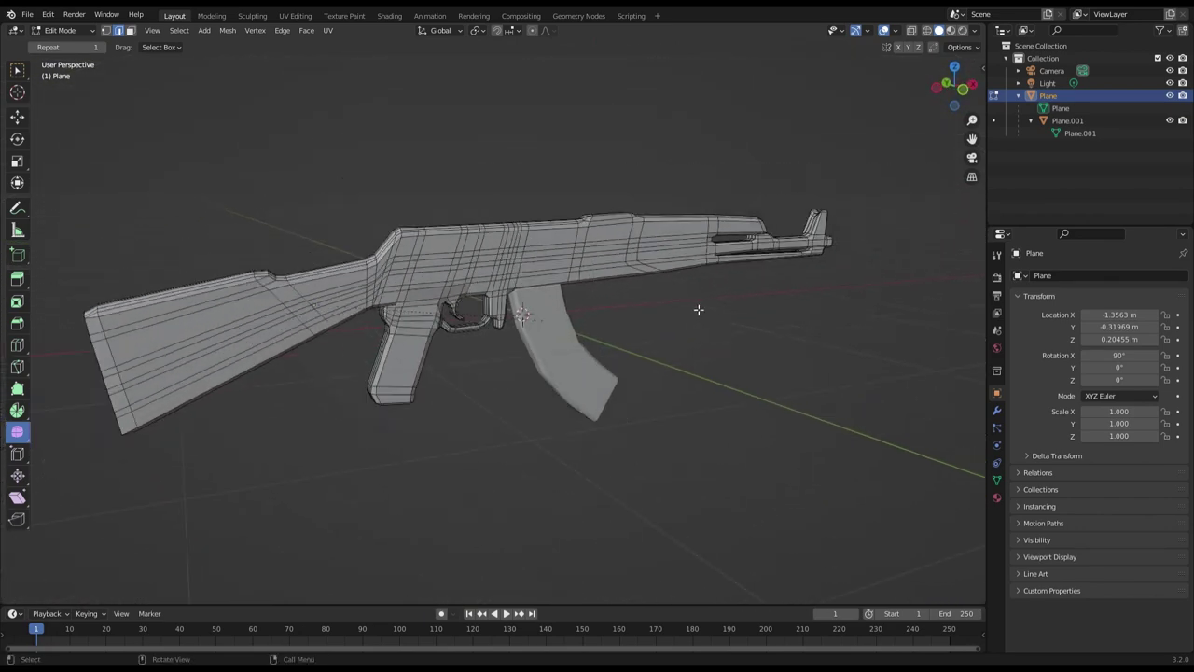
{"action": "scroll", "coordinate": [704, 299], "scroll_direction": "down", "scroll_amount": 2}
{"action": "key", "text": "a"}
{"action": "key", "text": "alt+a"}
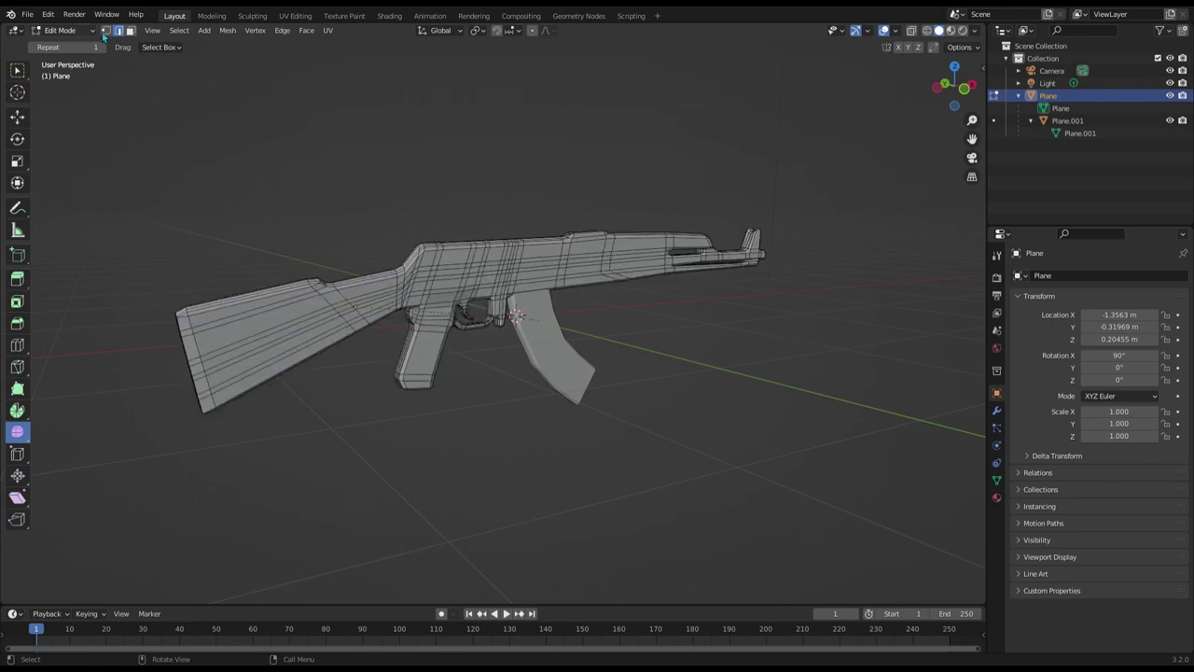
Add a Subdivision Surface modifier to the rifle body in object mode
{"action": "left_click", "coordinate": [91, 29]}
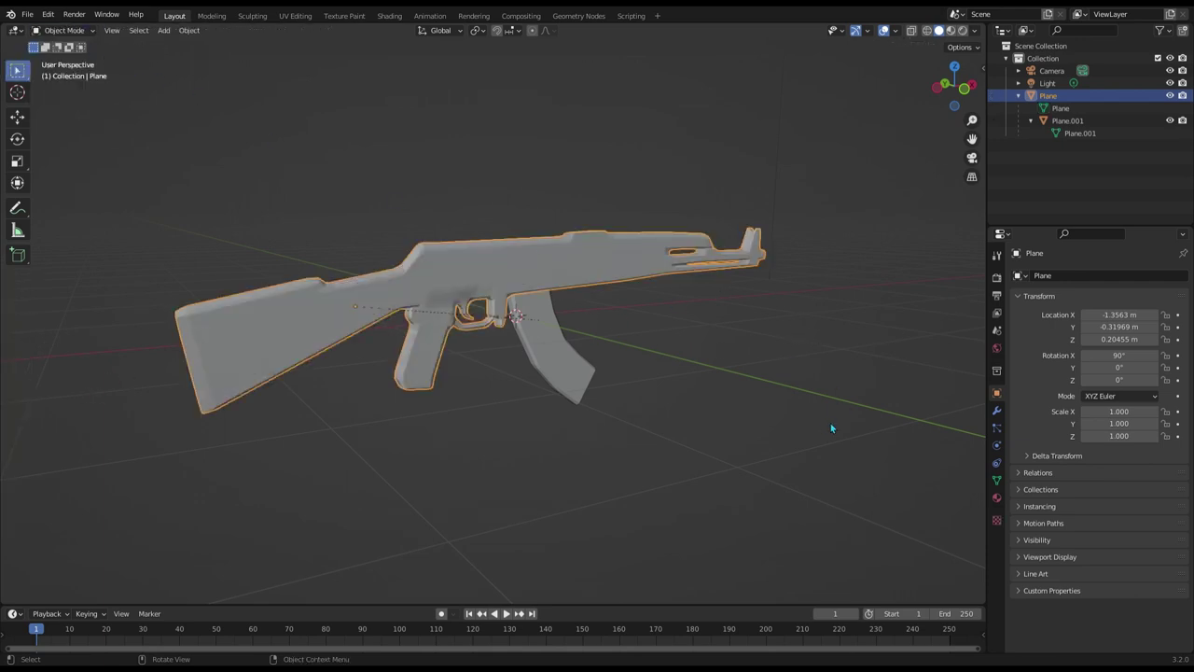
{"action": "left_click", "coordinate": [998, 414]}
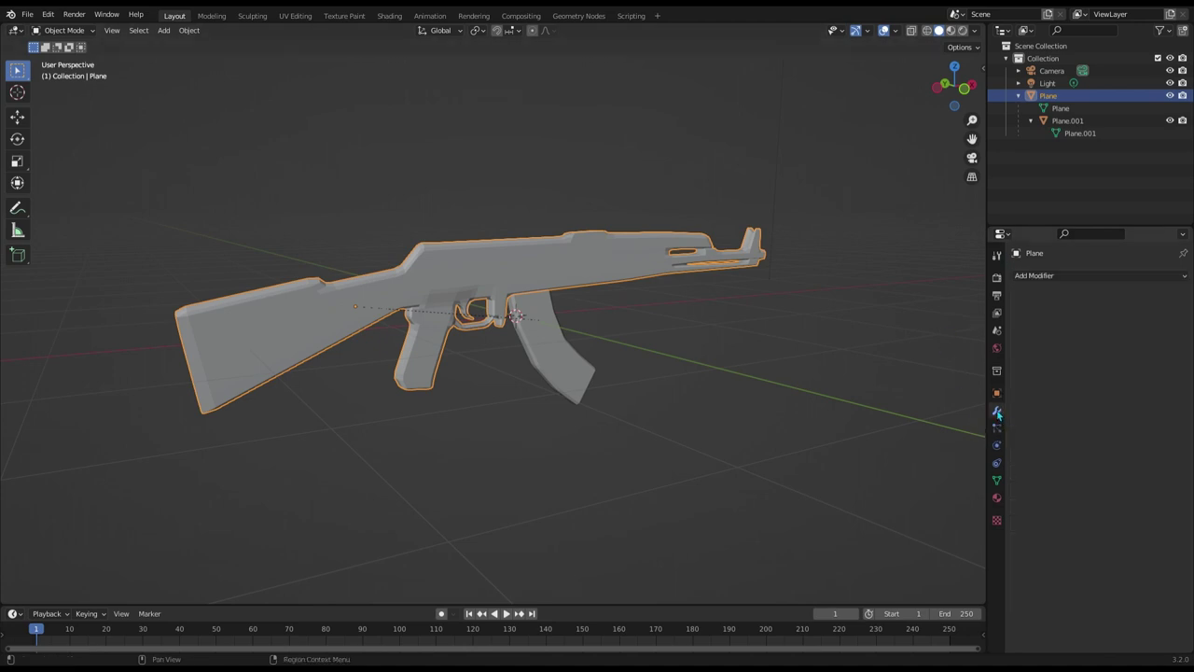
{"action": "left_click", "coordinate": [1057, 277]}
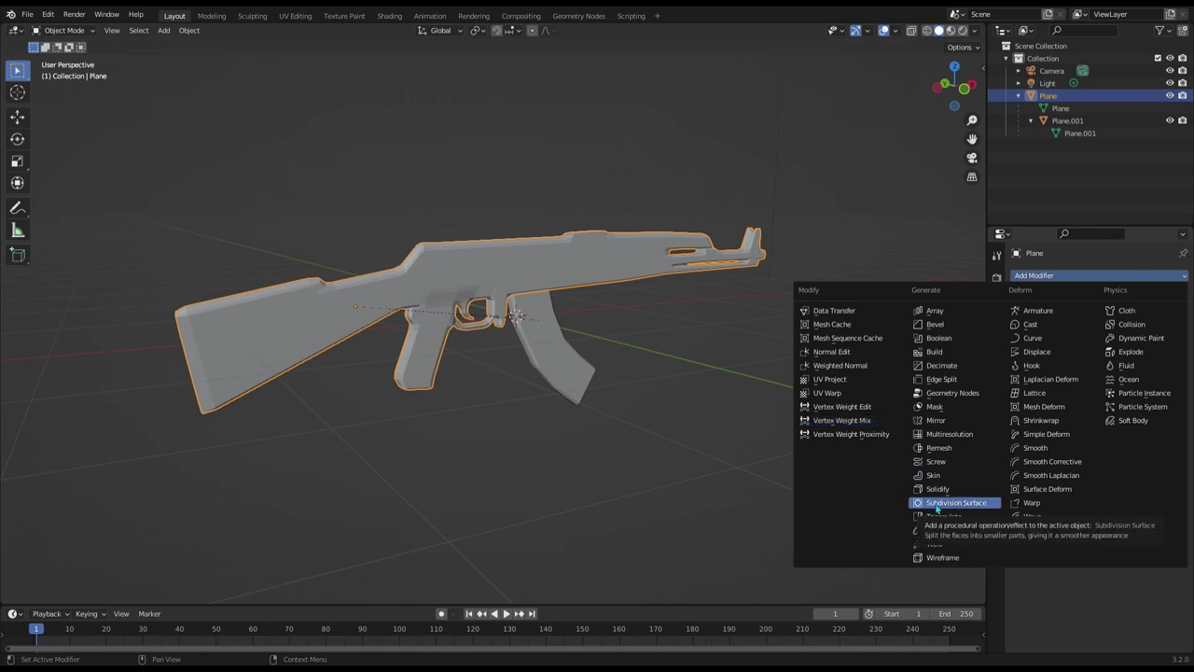
{"action": "left_click", "coordinate": [936, 506]}
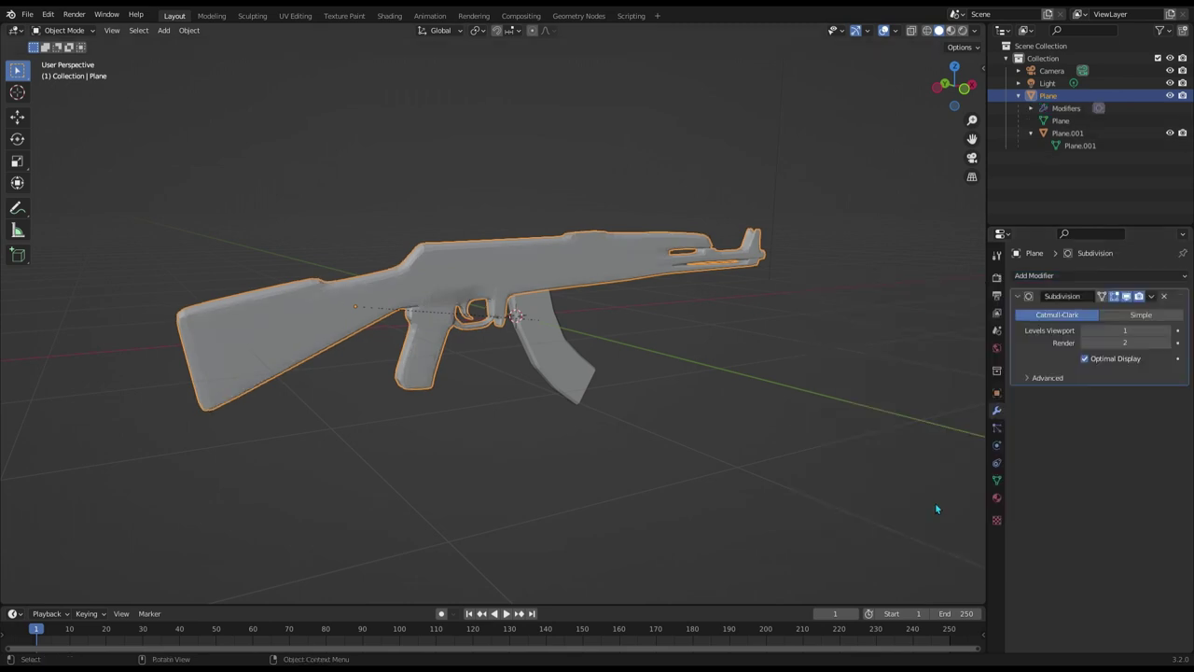
{"action": "middle_click_drag", "start_coordinate": [879, 454], "coordinate": [954, 480]}
{"action": "scroll", "coordinate": [933, 466], "scroll_direction": "up", "scroll_amount": 3}
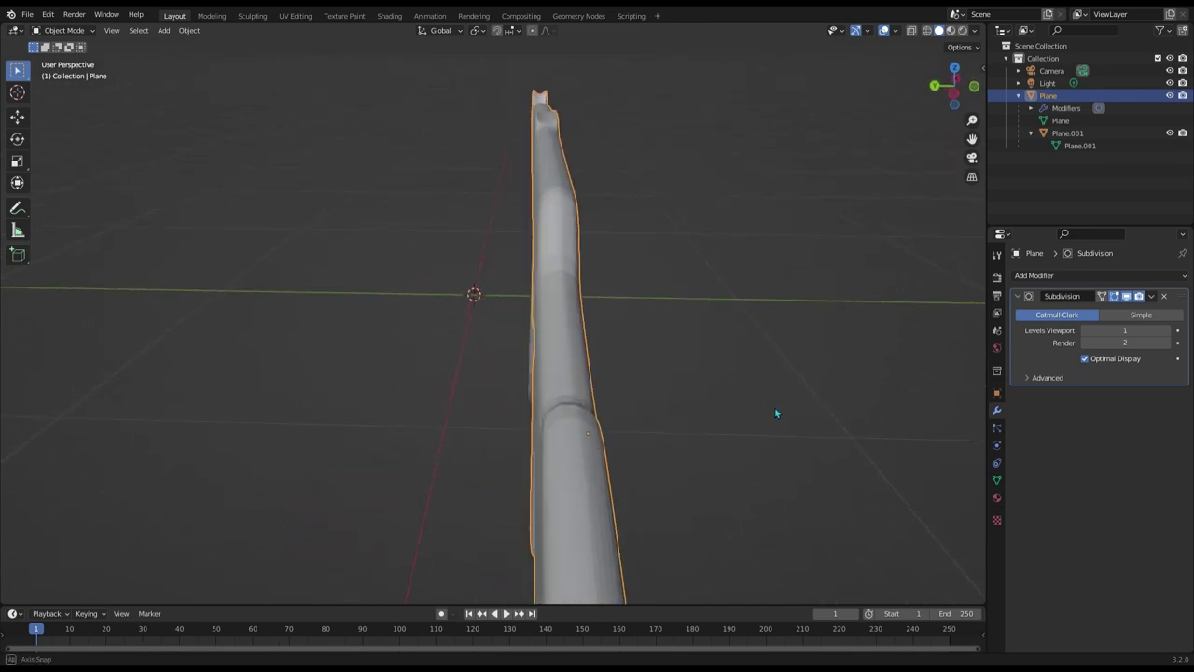
{"action": "mouse_move", "coordinate": [735, 422]}
{"action": "middle_mouse_down"}
{"action": "mouse_move", "coordinate": [788, 422]}
{"action": "mouse_move", "coordinate": [722, 414]}
{"action": "mouse_move", "coordinate": [773, 419]}
{"action": "middle_mouse_up"}
{"action": "middle_click_drag", "start_coordinate": [859, 337], "coordinate": [908, 341]}
Enter Edit Mode on the body and enable the modifier's On Cage toggle
{"action": "left_click", "coordinate": [84, 32]}
{"action": "left_click", "coordinate": [63, 57]}
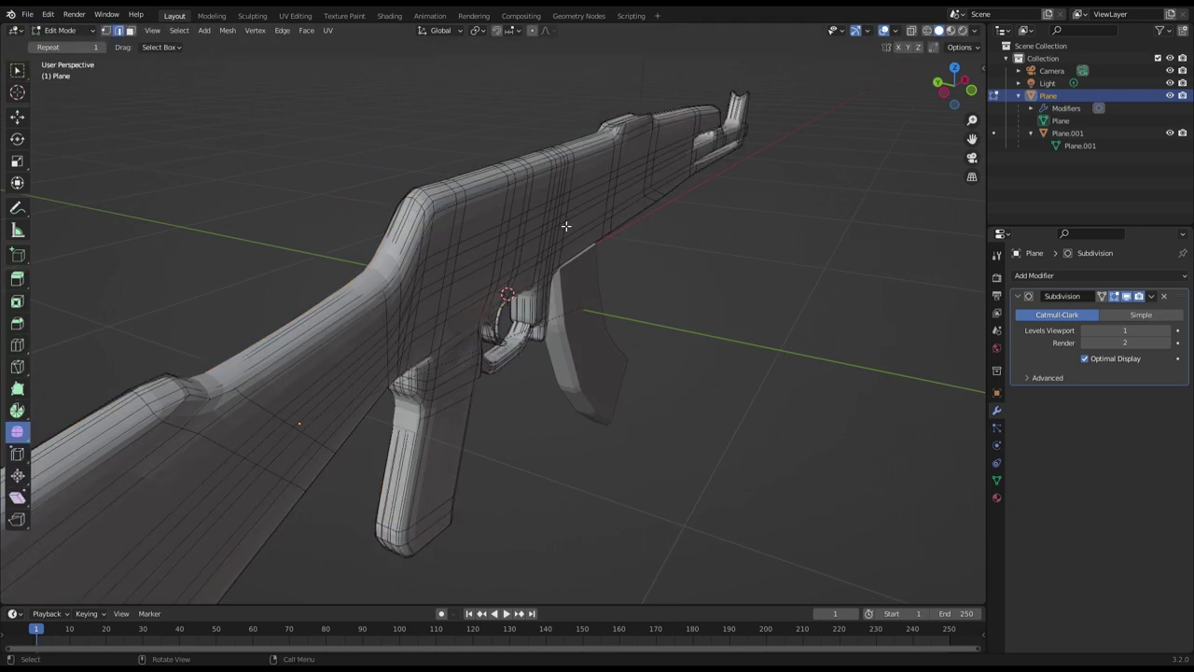
{"action": "mouse_move", "coordinate": [559, 233]}
{"action": "middle_mouse_down"}
{"action": "mouse_move", "coordinate": [592, 224]}
{"action": "mouse_move", "coordinate": [536, 228]}
{"action": "middle_mouse_up"}
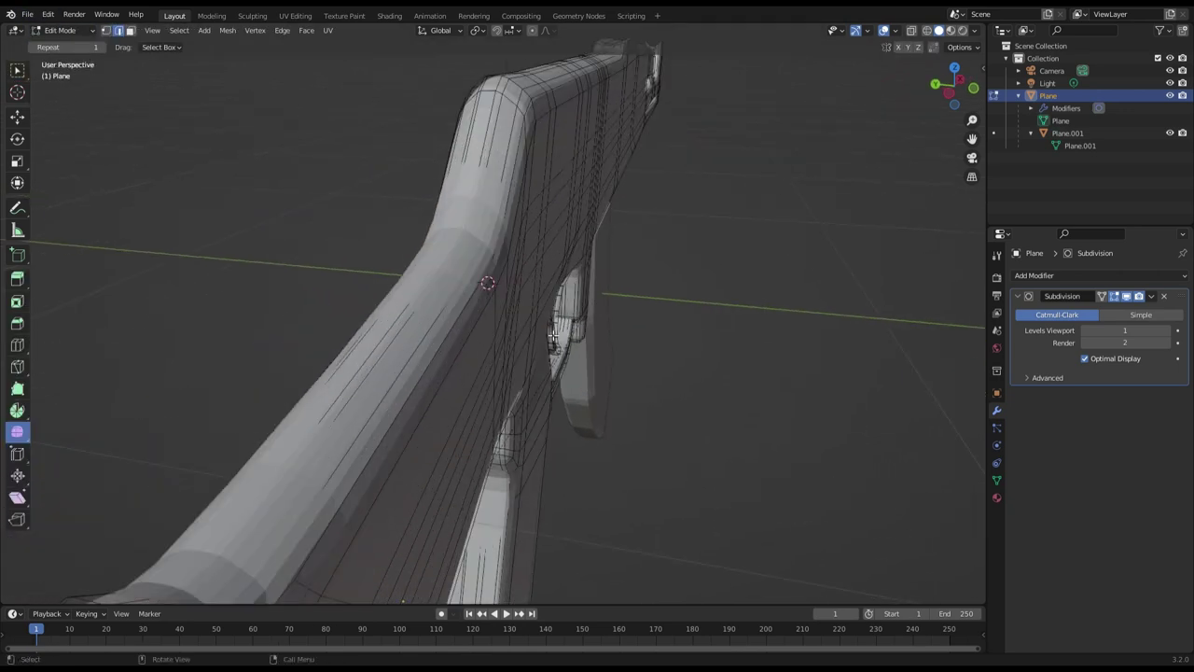
{"action": "middle_click_drag", "start_coordinate": [414, 354], "coordinate": [981, 345]}
{"action": "scroll", "coordinate": [676, 320], "scroll_direction": "down", "scroll_amount": 3}
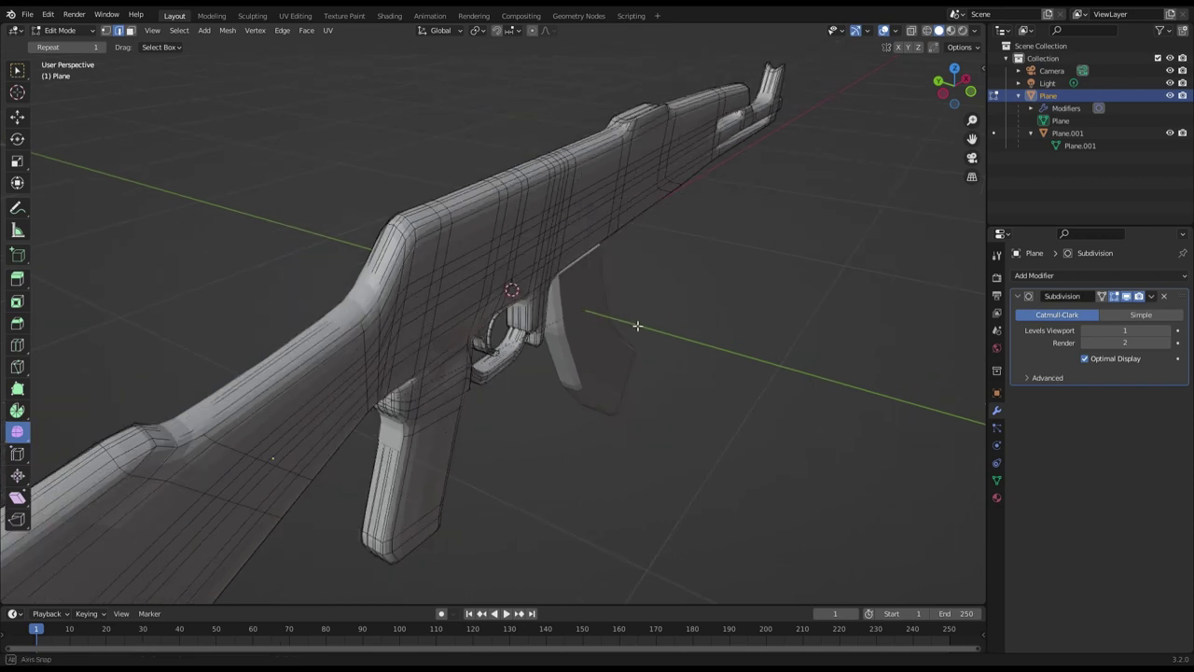
{"action": "mouse_move", "coordinate": [653, 318]}
{"action": "middle_mouse_down"}
{"action": "mouse_move", "coordinate": [644, 308]}
{"action": "mouse_move", "coordinate": [661, 295]}
{"action": "mouse_move", "coordinate": [709, 299]}
{"action": "middle_mouse_up"}
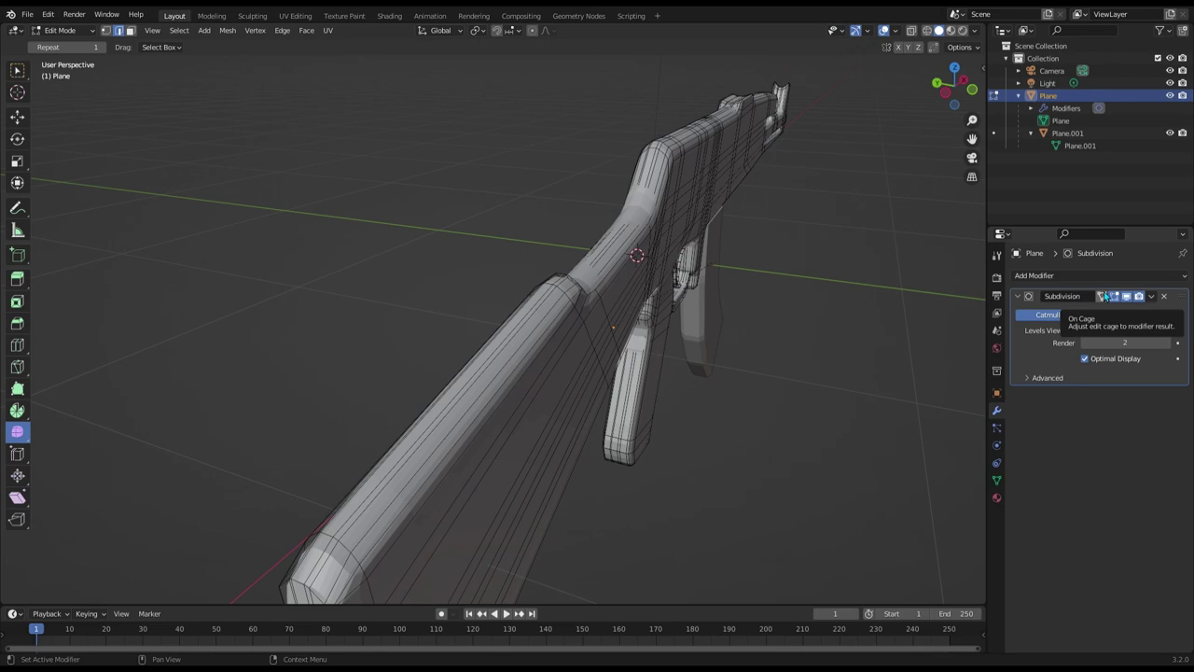
{"action": "left_click", "coordinate": [1101, 295]}
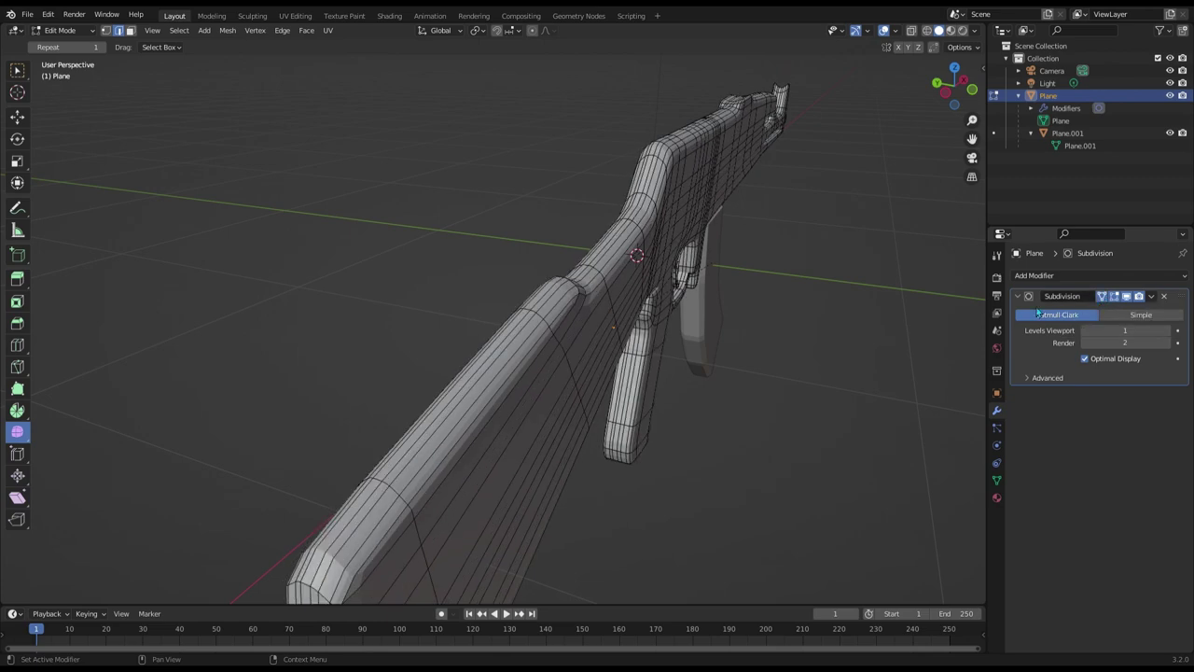
{"action": "mouse_move", "coordinate": [709, 335]}
{"action": "middle_mouse_down"}
{"action": "mouse_move", "coordinate": [767, 350]}
{"action": "mouse_move", "coordinate": [756, 345]}
{"action": "middle_mouse_up"}
{"action": "mouse_move", "coordinate": [744, 430]}
{"action": "middle_mouse_down"}
{"action": "mouse_move", "coordinate": [805, 408]}
{"action": "mouse_move", "coordinate": [779, 408]}
{"action": "middle_mouse_up"}
{"action": "middle_click_drag", "start_coordinate": [796, 447], "coordinate": [821, 439]}
{"action": "left_click", "coordinate": [1093, 133]}
{"action": "left_click", "coordinate": [1048, 96]}
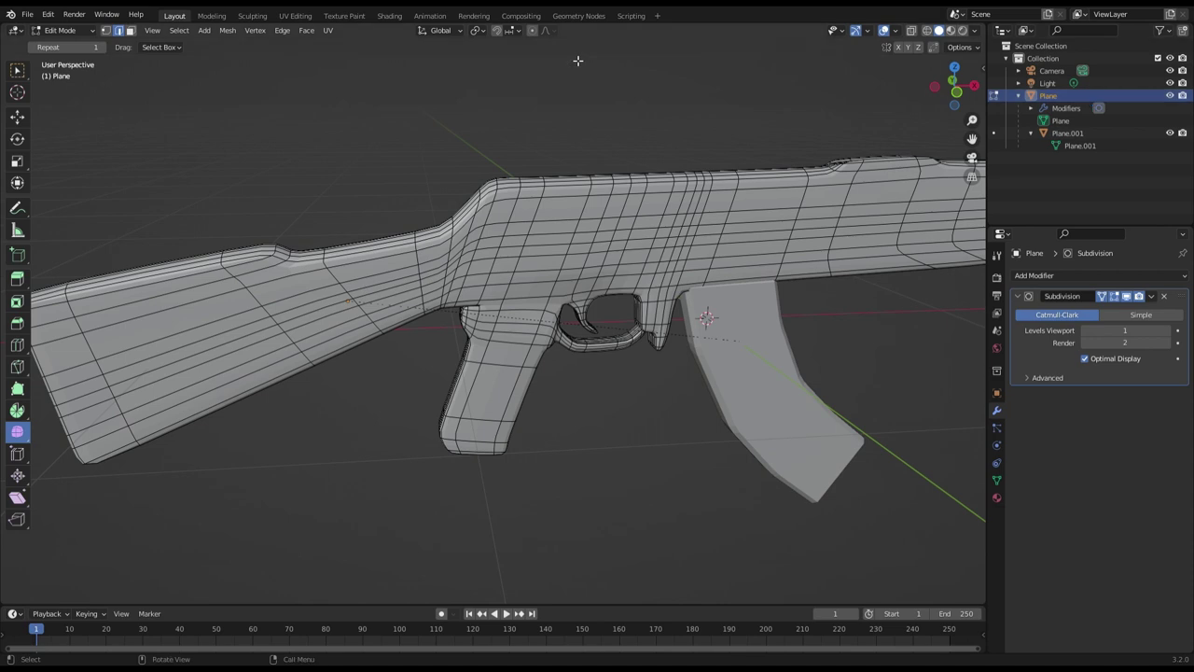
Select Plane.001 in object mode and add a Subdivision Surface modifier
{"action": "left_click", "coordinate": [33, 33]}
{"action": "left_click", "coordinate": [1093, 133]}
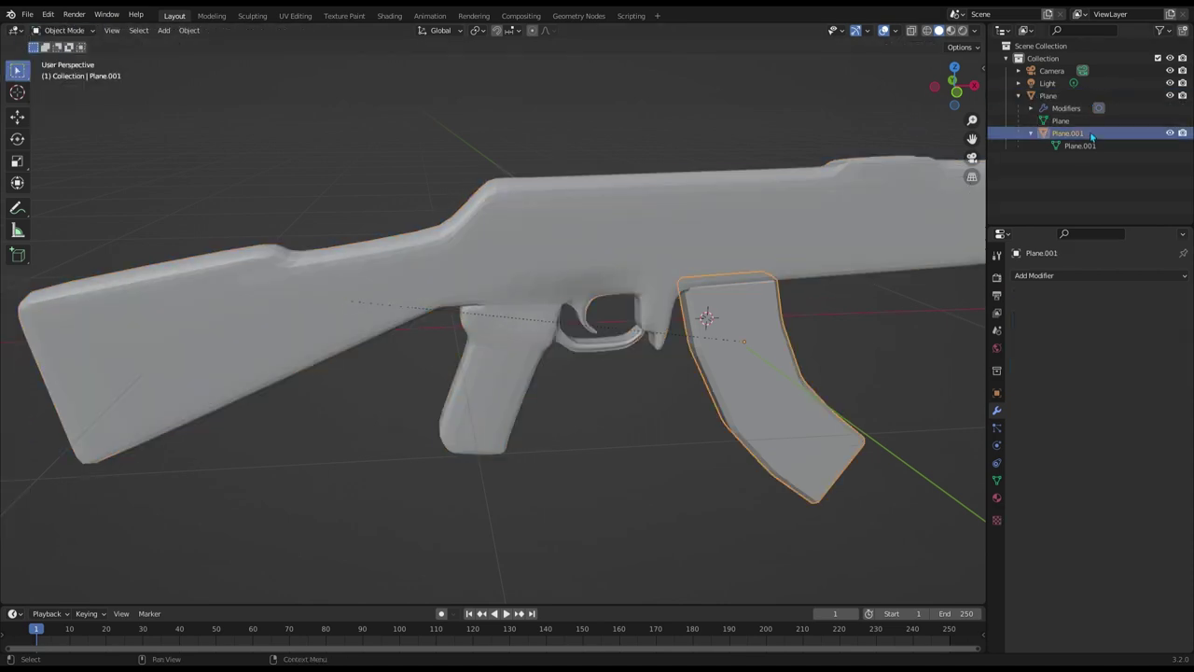
{"action": "middle_click_drag", "start_coordinate": [821, 233], "coordinate": [839, 224]}
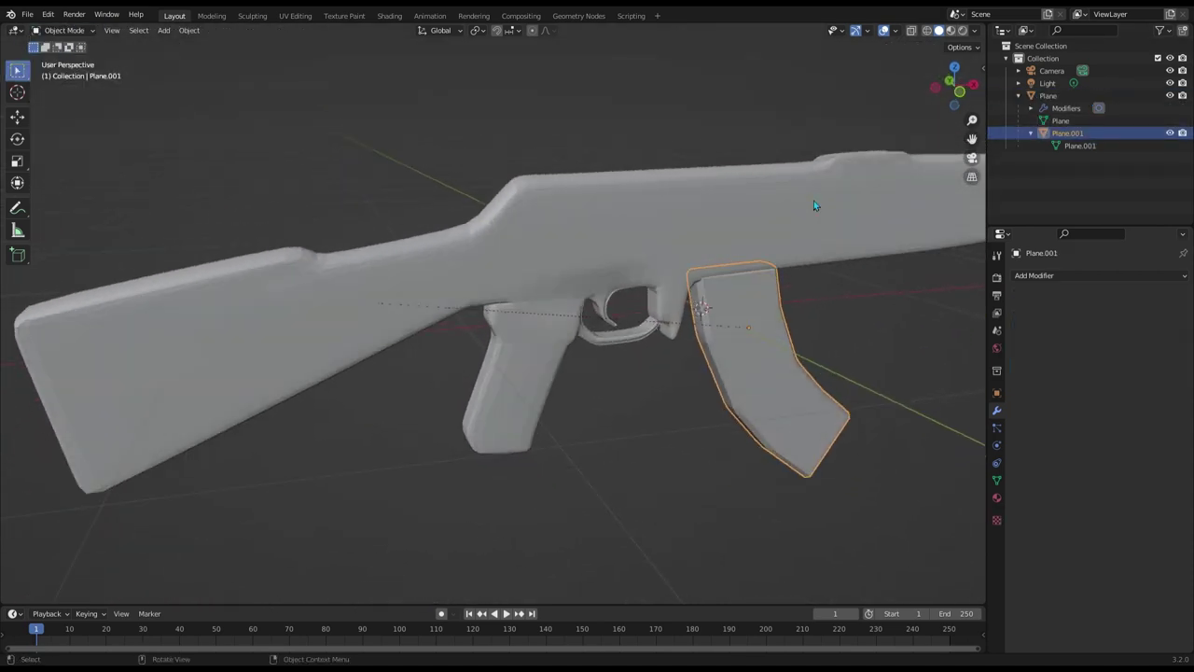
{"action": "middle_click_drag", "start_coordinate": [849, 292], "coordinate": [825, 273]}
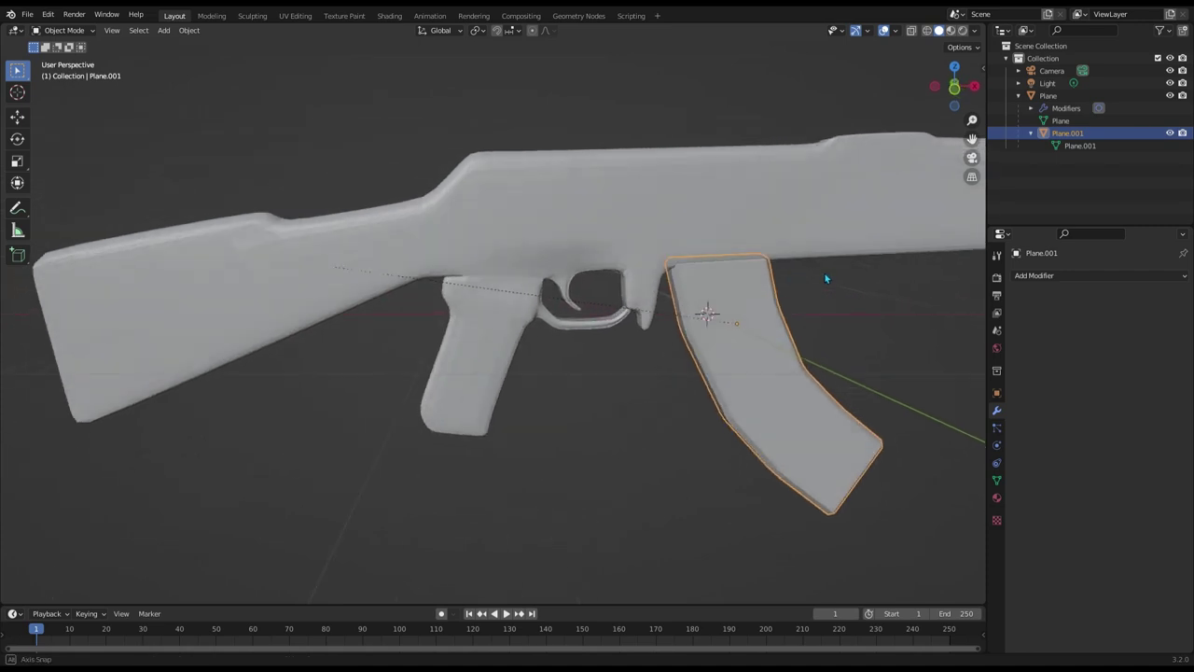
{"action": "left_click", "coordinate": [1088, 273]}
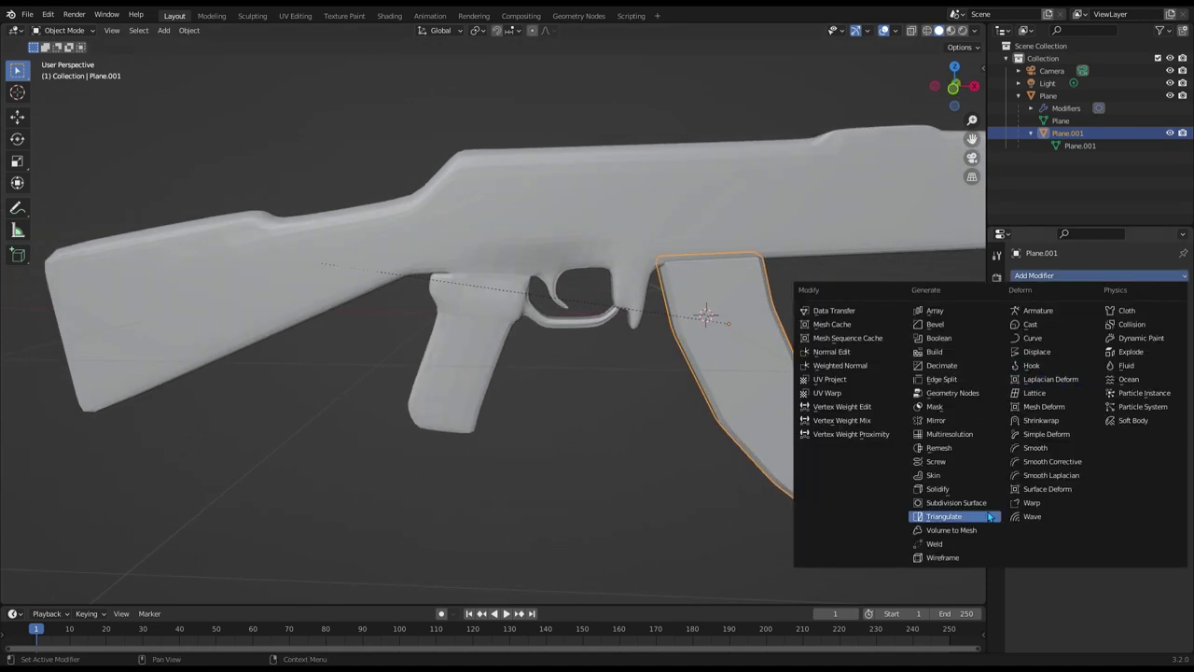
{"action": "left_click", "coordinate": [956, 505]}
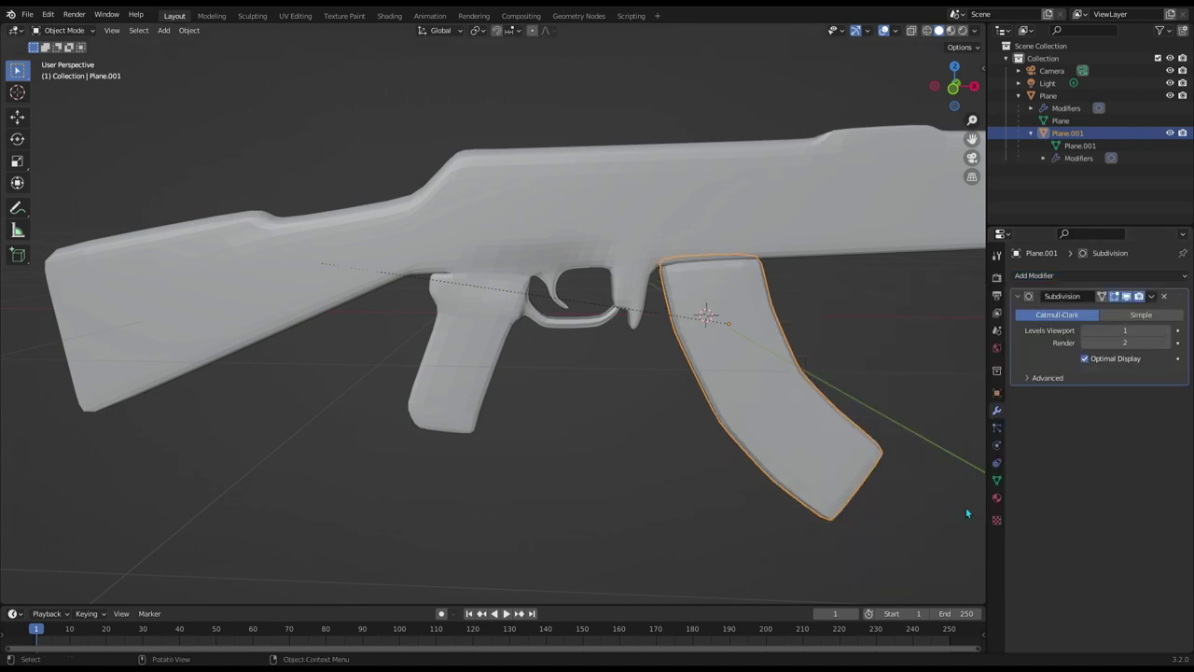
{"action": "mouse_move", "coordinate": [933, 438]}
{"action": "middle_mouse_down"}
{"action": "mouse_move", "coordinate": [828, 438]}
{"action": "mouse_move", "coordinate": [1035, 346]}
{"action": "middle_mouse_up"}
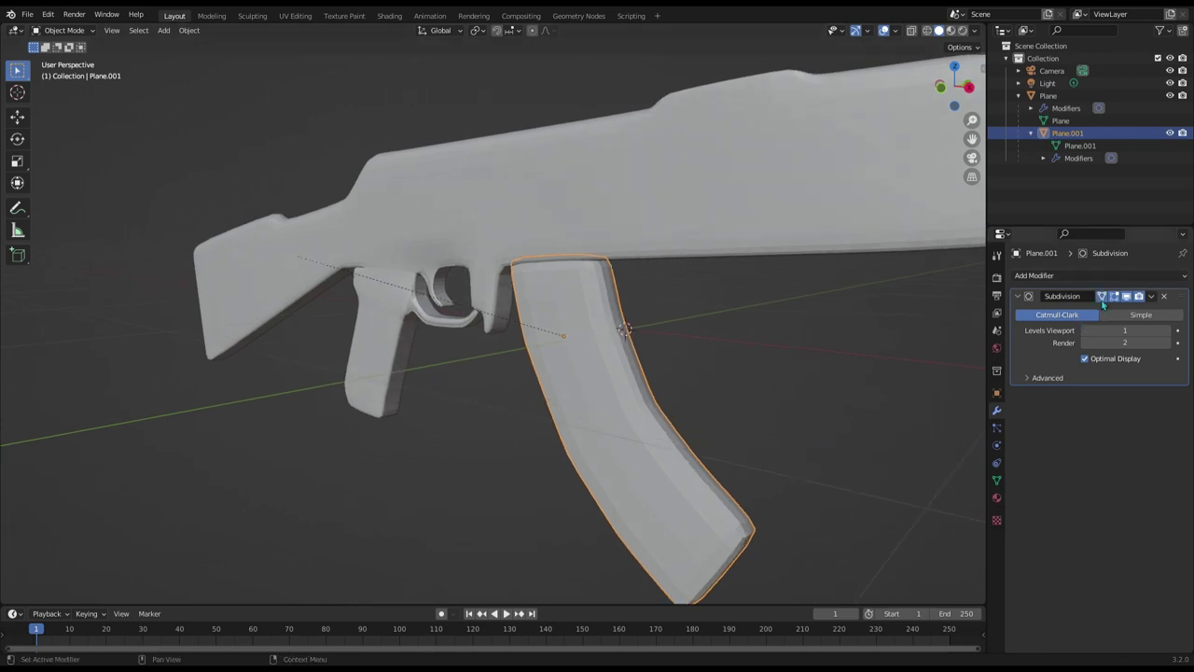
Reselect the magazine and switch it to Edit Mode
{"action": "left_click", "coordinate": [804, 427]}
{"action": "mouse_move", "coordinate": [804, 428]}
{"action": "middle_mouse_down"}
{"action": "mouse_move", "coordinate": [852, 440]}
{"action": "mouse_move", "coordinate": [908, 431]}
{"action": "middle_mouse_up"}
{"action": "scroll", "coordinate": [778, 389], "scroll_direction": "up", "scroll_amount": 3}
{"action": "left_click", "coordinate": [777, 363]}
{"action": "middle_click_drag", "start_coordinate": [775, 342], "coordinate": [847, 364]}
{"action": "left_click", "coordinate": [847, 365]}
{"action": "scroll", "coordinate": [862, 370], "scroll_direction": "down", "scroll_amount": 3}
{"action": "scroll", "coordinate": [861, 370], "scroll_direction": "down", "scroll_amount": 3}
{"action": "scroll", "coordinate": [852, 375], "scroll_direction": "down", "scroll_amount": 2}
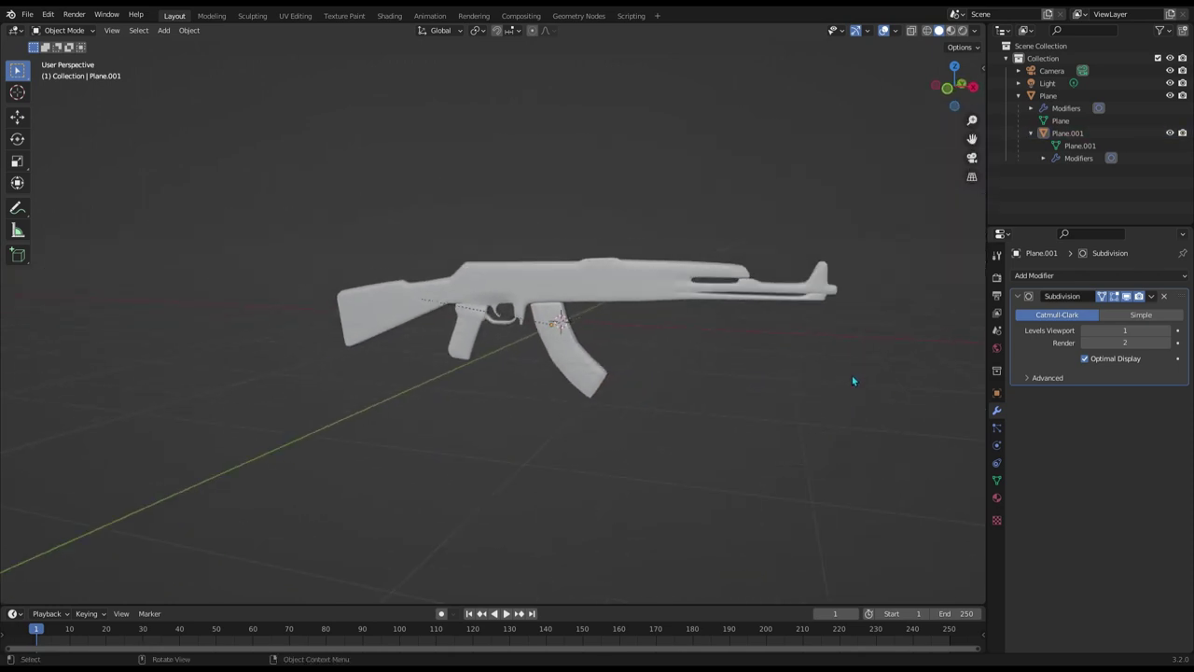
{"action": "scroll", "coordinate": [844, 373], "scroll_direction": "up", "scroll_amount": 3}
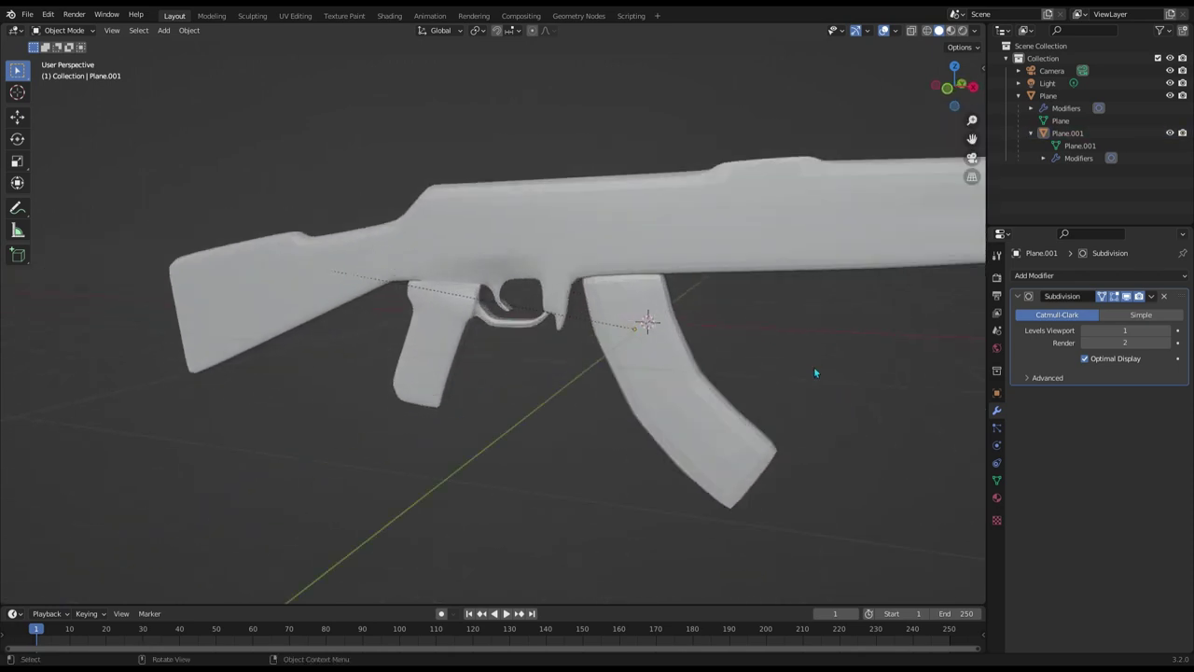
{"action": "scroll", "coordinate": [884, 370], "scroll_direction": "up", "scroll_amount": 3}
{"action": "scroll", "coordinate": [868, 380], "scroll_direction": "up", "scroll_amount": 3}
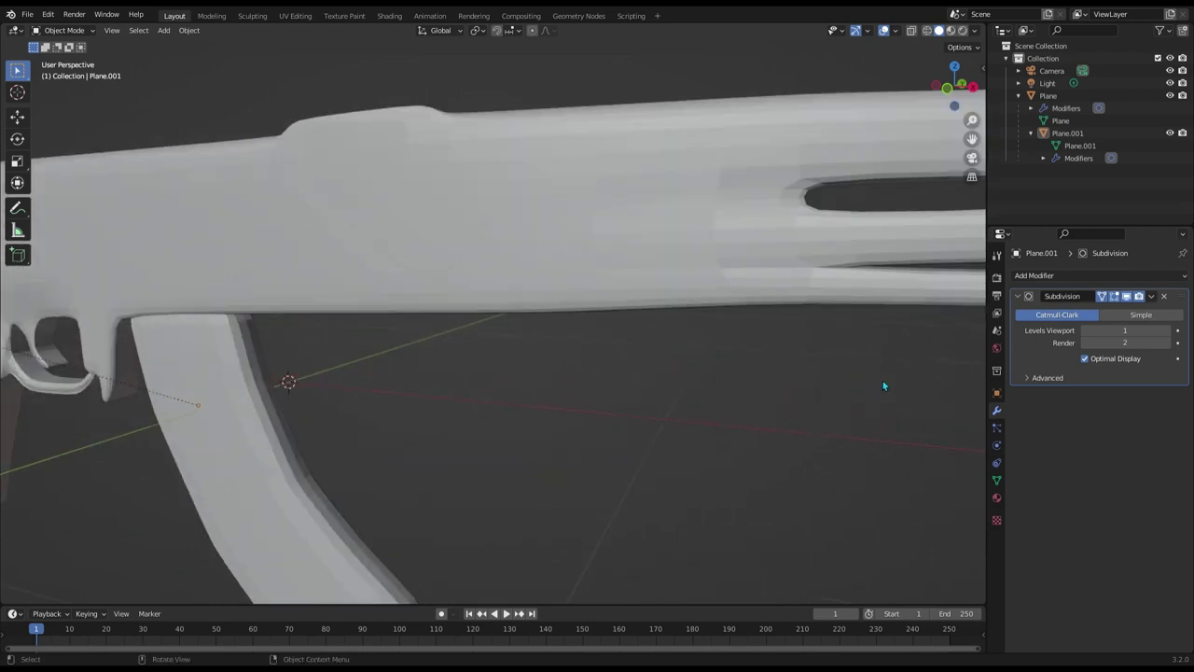
{"action": "scroll", "coordinate": [707, 406], "scroll_direction": "up", "scroll_amount": 3}
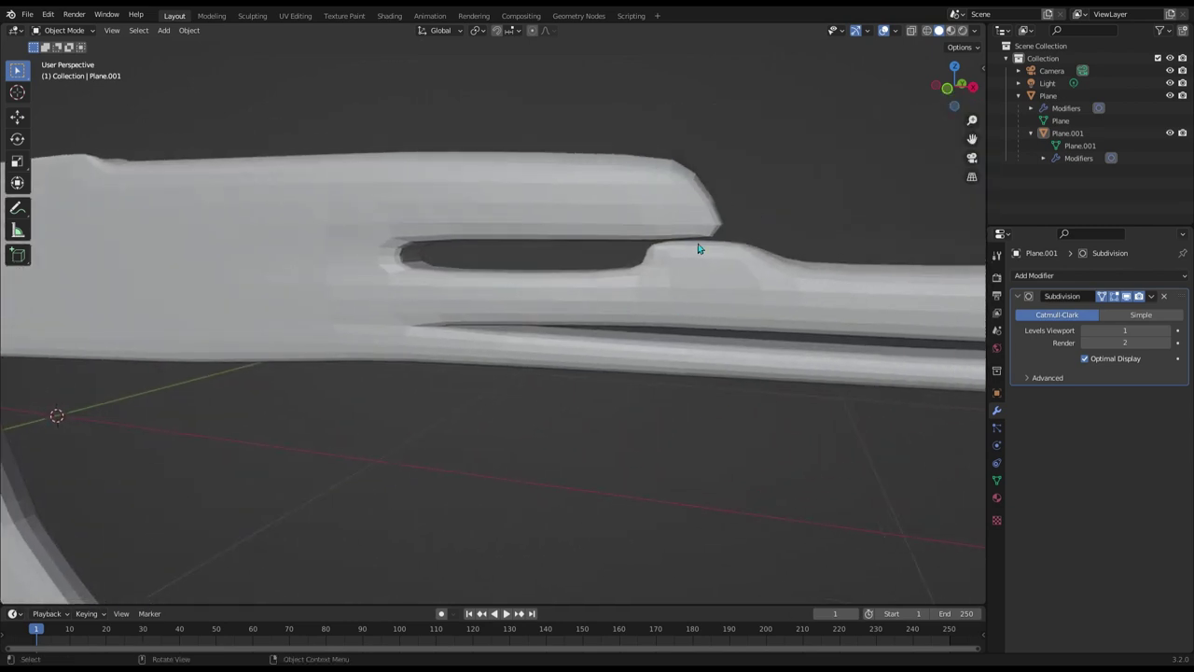
{"action": "left_click", "coordinate": [61, 30]}
{"action": "left_click", "coordinate": [61, 59]}
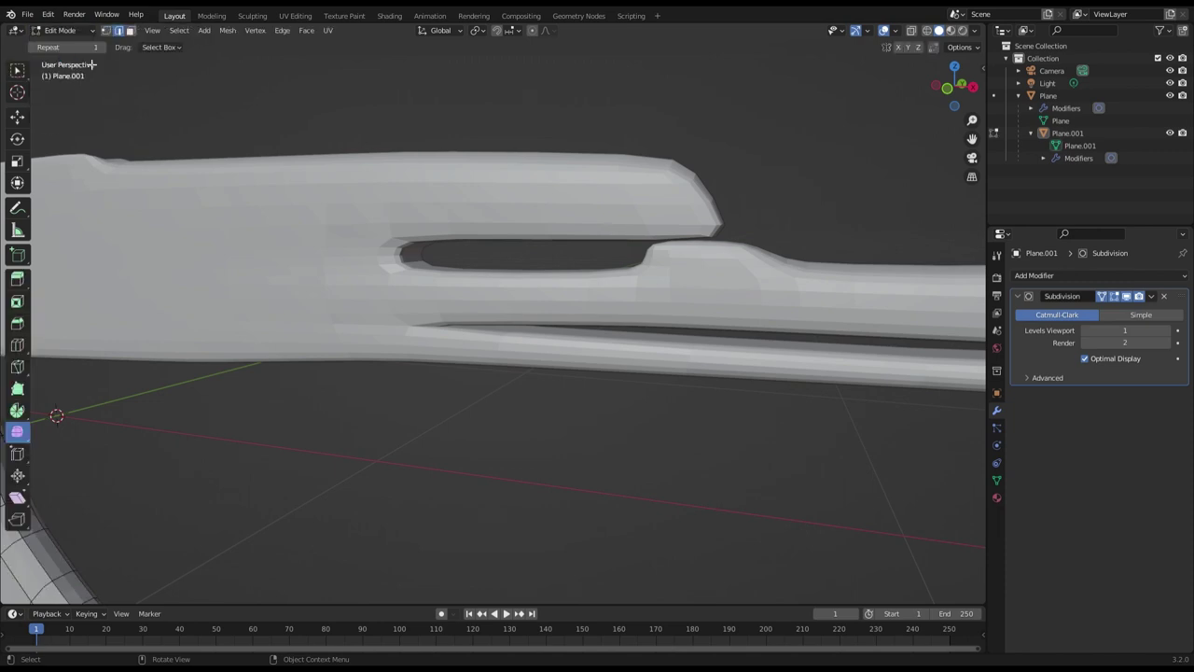
Leave the magazine Plane.001 and put the rifle body Plane into Edit Mode
{"action": "left_click", "coordinate": [1067, 132]}
{"action": "key", "text": "KP_Decimal"}
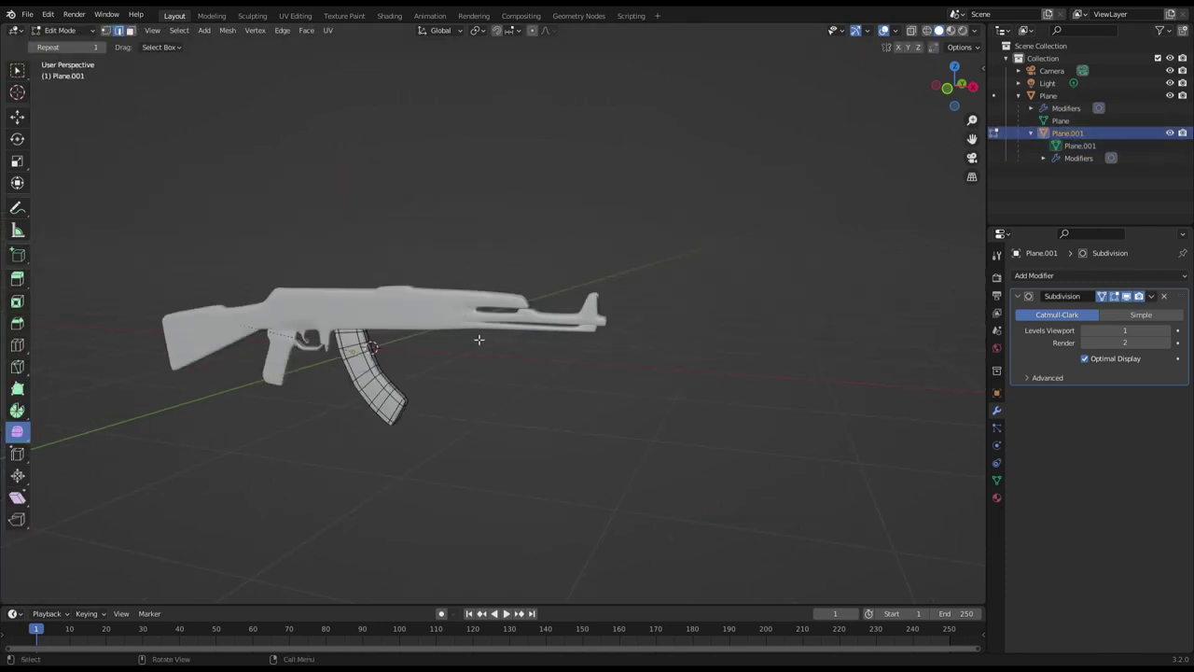
{"action": "left_click", "coordinate": [91, 30]}
{"action": "left_click", "coordinate": [60, 42]}
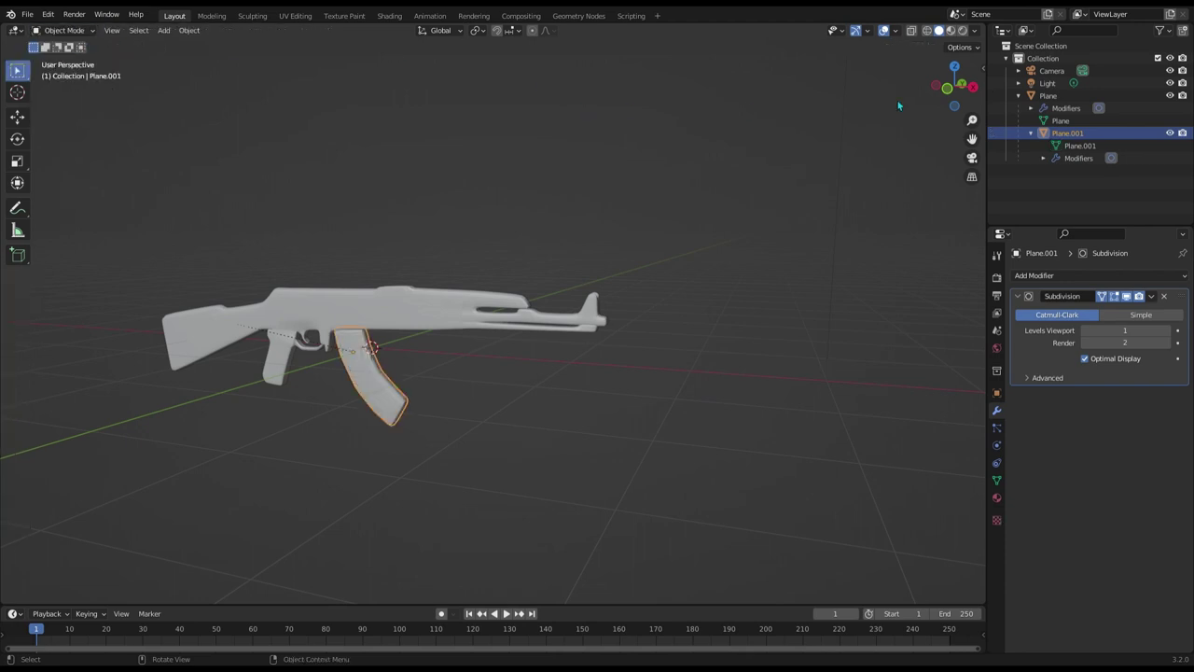
{"action": "left_click", "coordinate": [1048, 95]}
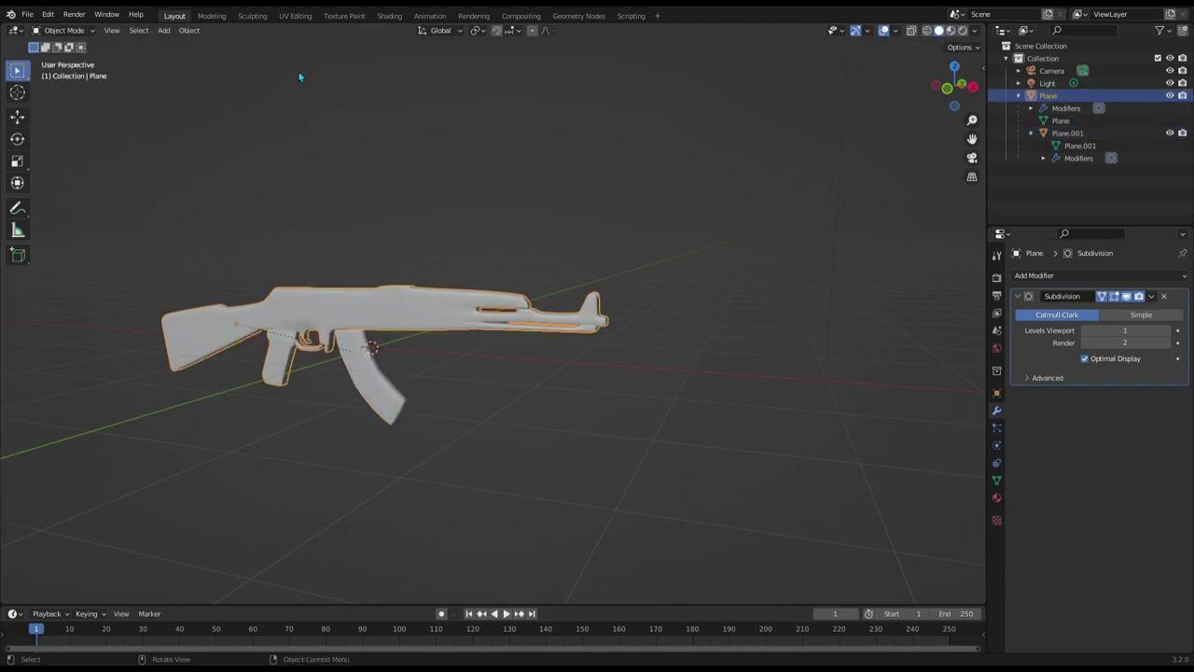
{"action": "left_click", "coordinate": [65, 30]}
{"action": "left_click", "coordinate": [60, 57]}
{"action": "scroll", "coordinate": [734, 237], "scroll_direction": "up", "scroll_amount": 4}
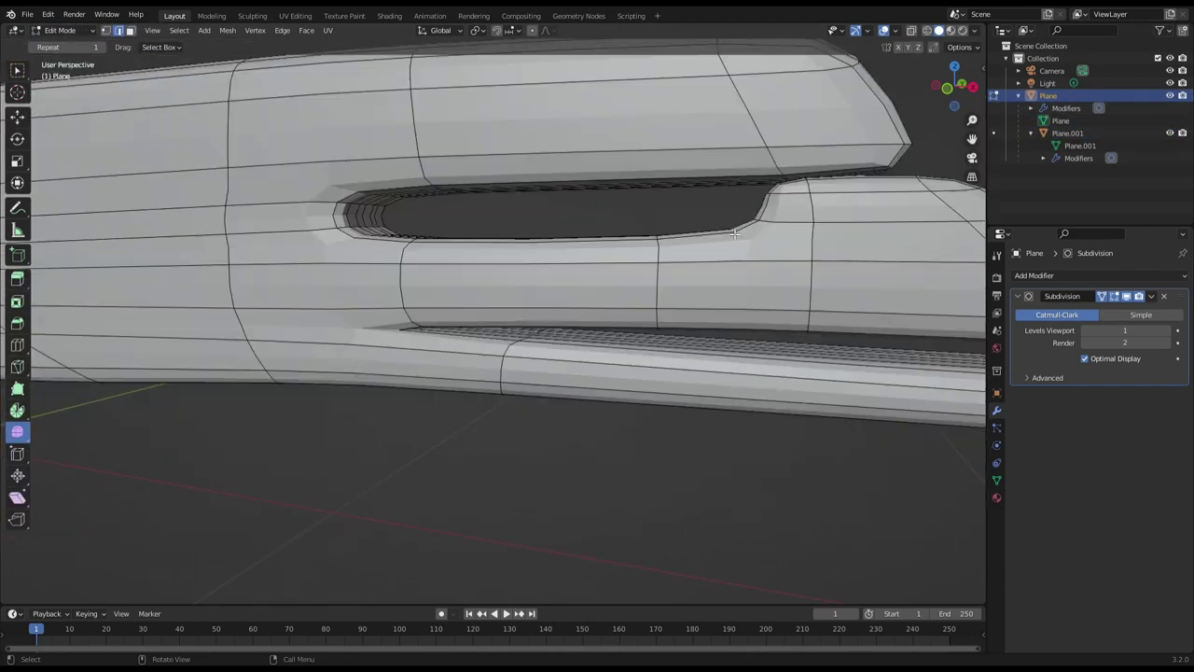
{"action": "scroll", "coordinate": [734, 236], "scroll_direction": "up", "scroll_amount": 2}
{"action": "scroll", "coordinate": [734, 237], "scroll_direction": "down", "scroll_amount": 3}
{"action": "scroll", "coordinate": [704, 258], "scroll_direction": "up", "scroll_amount": 5}
{"action": "scroll", "coordinate": [778, 238], "scroll_direction": "up", "scroll_amount": 3}
{"action": "scroll", "coordinate": [751, 235], "scroll_direction": "down", "scroll_amount": 2}
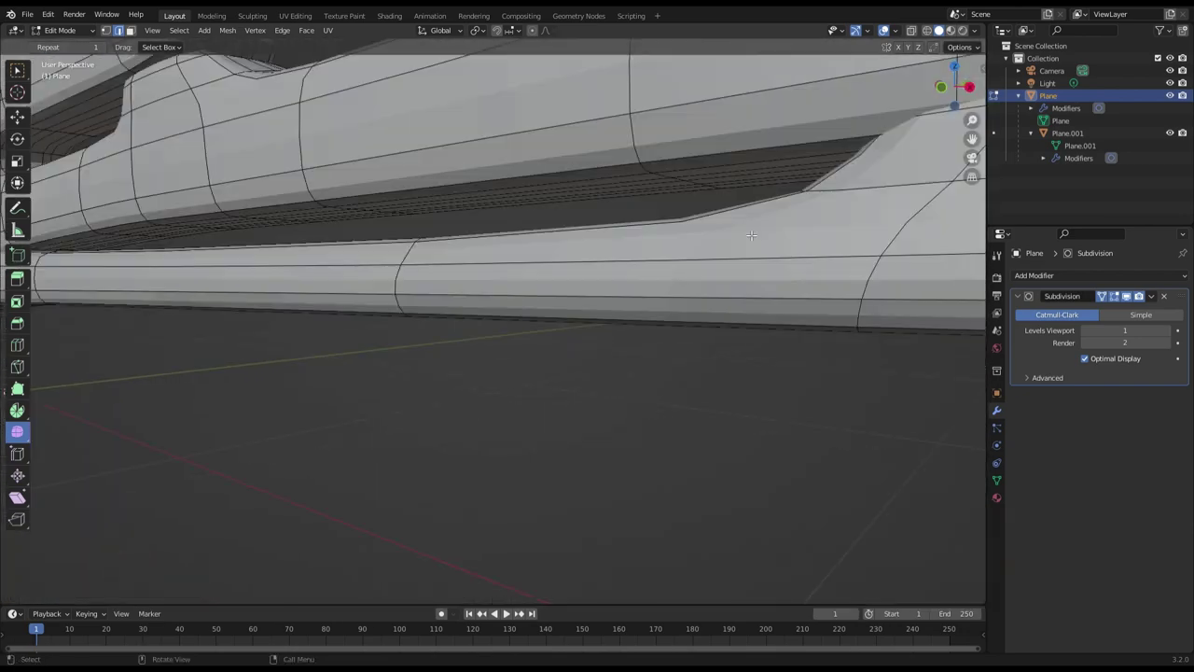
{"action": "scroll", "coordinate": [751, 235], "scroll_direction": "down", "scroll_amount": 4}
{"action": "scroll", "coordinate": [591, 200], "scroll_direction": "up", "scroll_amount": 1}
{"action": "scroll", "coordinate": [591, 200], "scroll_direction": "up", "scroll_amount": 4}
{"action": "scroll", "coordinate": [569, 243], "scroll_direction": "down", "scroll_amount": 2}
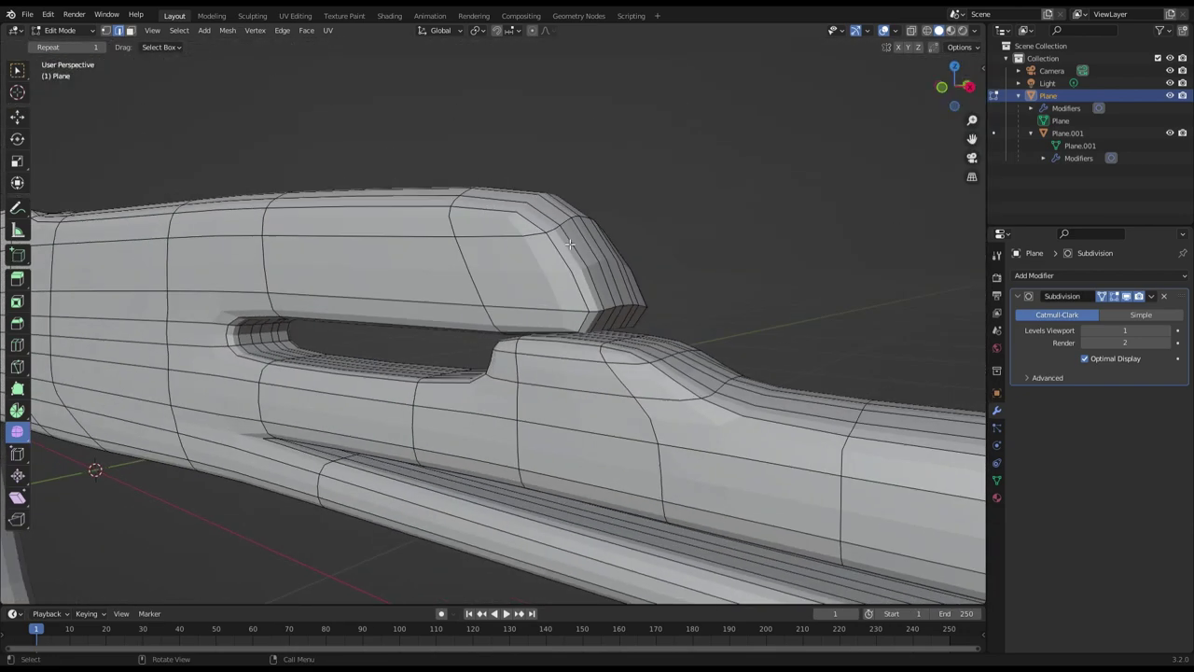
{"action": "scroll", "coordinate": [570, 243], "scroll_direction": "up", "scroll_amount": 3}
{"action": "scroll", "coordinate": [574, 243], "scroll_direction": "up", "scroll_amount": 1}
{"action": "scroll", "coordinate": [585, 244], "scroll_direction": "down", "scroll_amount": 1}
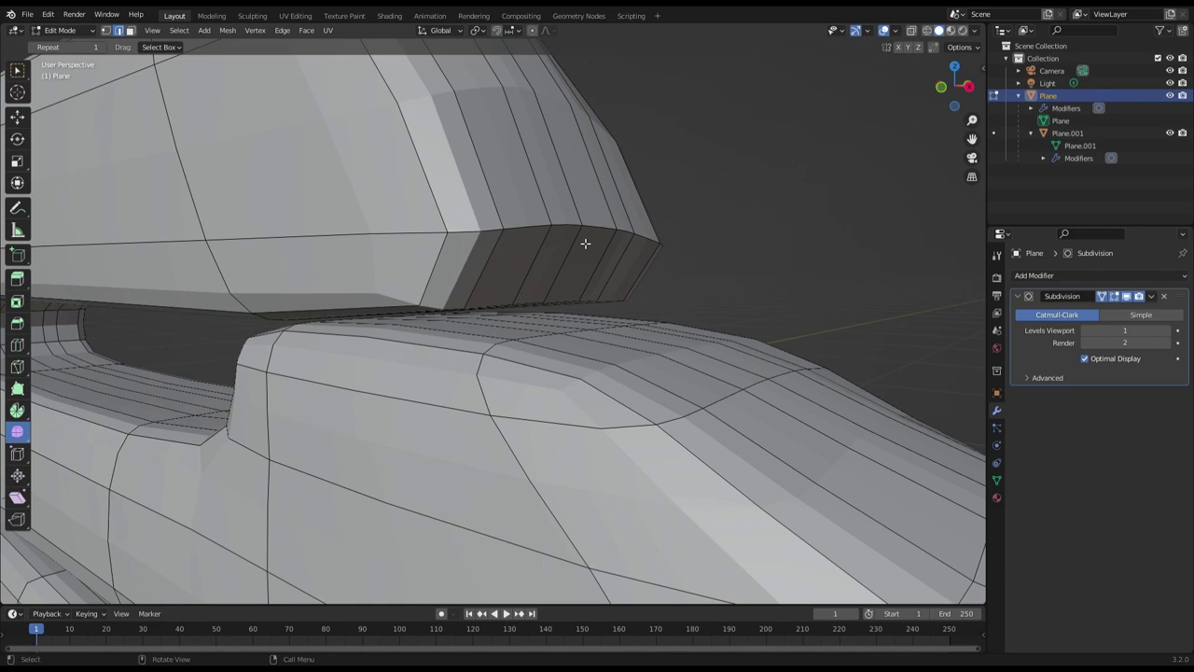
Move the first handguard front-block edge into place, undoing one misplaced move
{"action": "left_click", "coordinate": [554, 296]}
{"action": "middle_click_drag", "start_coordinate": [554, 297], "coordinate": [474, 266]}
{"action": "key", "text": "g"}
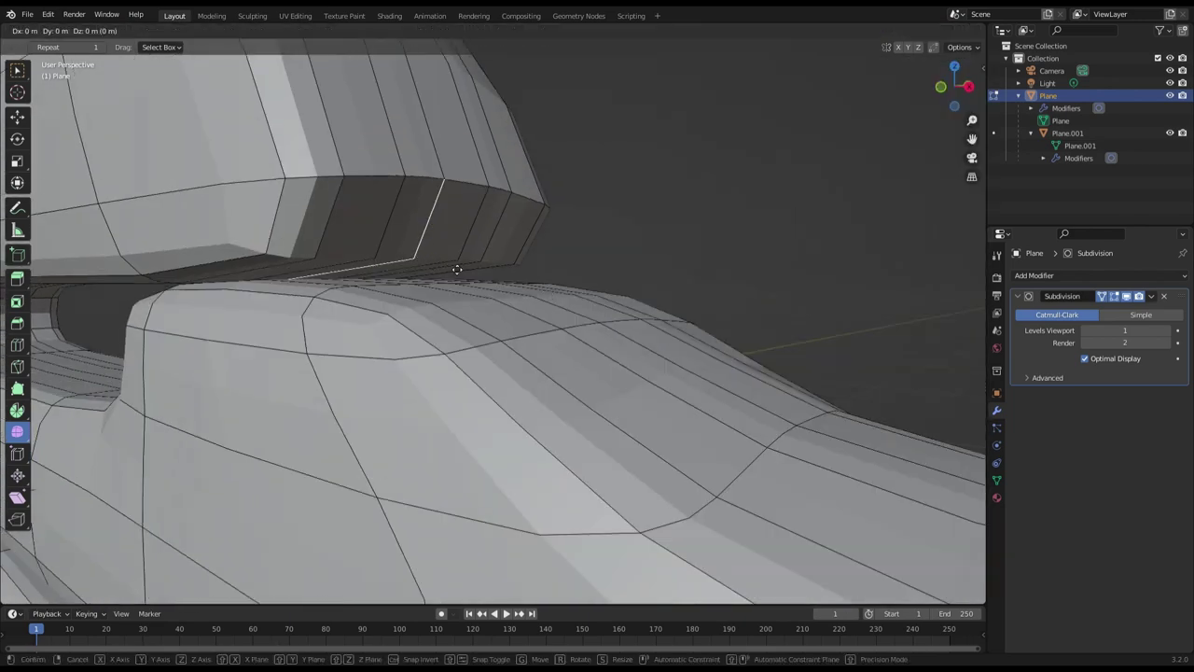
{"action": "left_click", "coordinate": [422, 271]}
{"action": "key", "text": "g"}
{"action": "left_click", "coordinate": [412, 274]}
{"action": "key", "text": "ctrl+z"}
{"action": "key", "text": "g"}
{"action": "left_click", "coordinate": [475, 268]}
Move a neighbouring front-block edge into its final position
{"action": "key", "text": "g"}
{"action": "left_click", "coordinate": [469, 286]}
{"action": "key", "text": "g"}
{"action": "key", "text": "Escape"}
{"action": "left_click", "coordinate": [378, 273]}
{"action": "key", "text": "g"}
{"action": "left_click", "coordinate": [331, 271]}
{"action": "key", "text": "g"}
{"action": "left_click", "coordinate": [355, 288]}
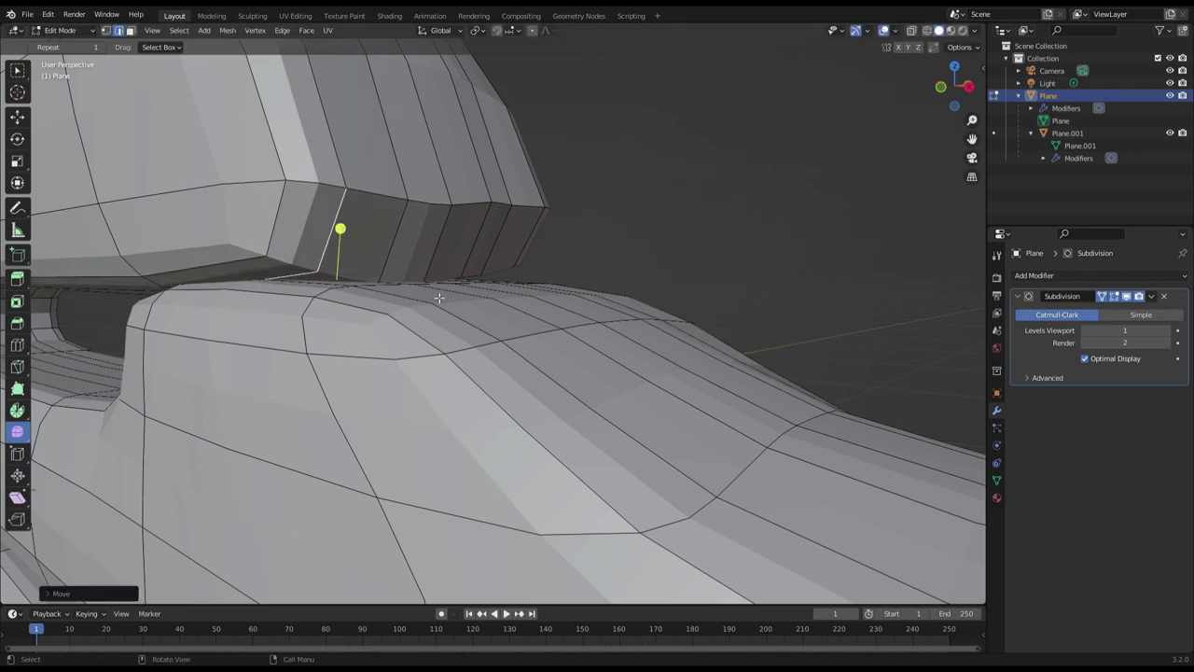
{"action": "scroll", "coordinate": [443, 297], "scroll_direction": "down", "scroll_amount": 3}
{"action": "scroll", "coordinate": [455, 298], "scroll_direction": "down", "scroll_amount": 1}
{"action": "scroll", "coordinate": [455, 298], "scroll_direction": "down", "scroll_amount": 5}
{"action": "scroll", "coordinate": [582, 415], "scroll_direction": "up", "scroll_amount": 1}
{"action": "scroll", "coordinate": [582, 415], "scroll_direction": "up", "scroll_amount": 1}
{"action": "scroll", "coordinate": [597, 424], "scroll_direction": "up", "scroll_amount": 2}
{"action": "scroll", "coordinate": [603, 429], "scroll_direction": "up", "scroll_amount": 1}
{"action": "scroll", "coordinate": [607, 431], "scroll_direction": "up", "scroll_amount": 1}
{"action": "scroll", "coordinate": [609, 434], "scroll_direction": "down", "scroll_amount": 2}
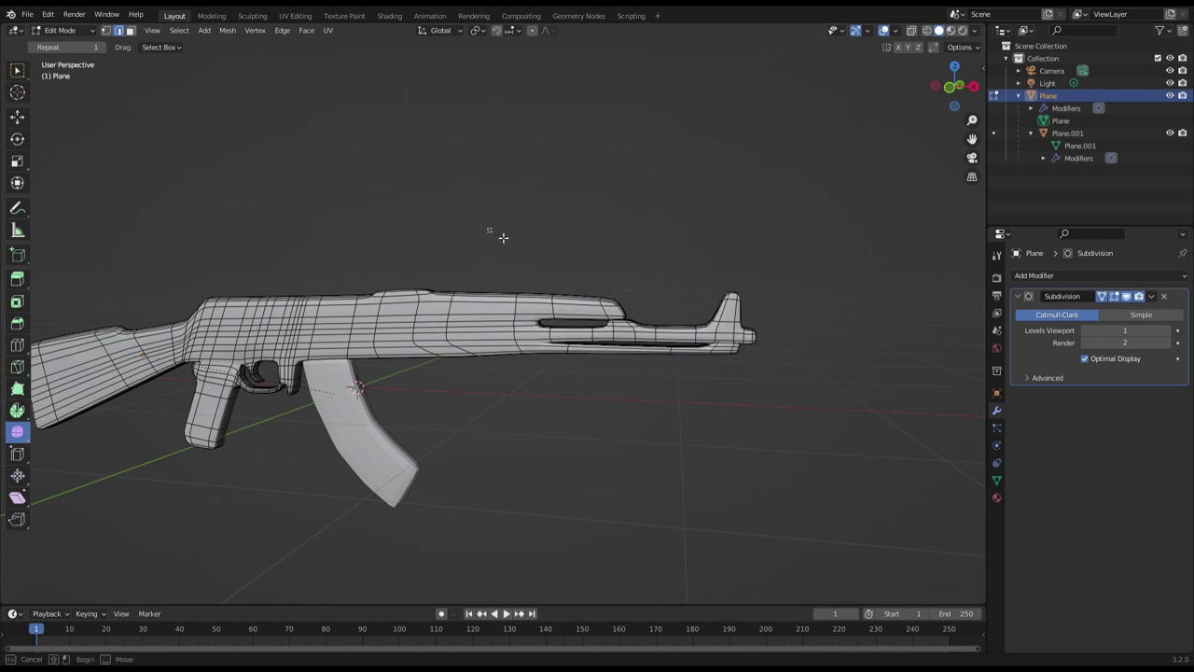
{"action": "middle_click_drag", "start_coordinate": [504, 239], "coordinate": [501, 250]}
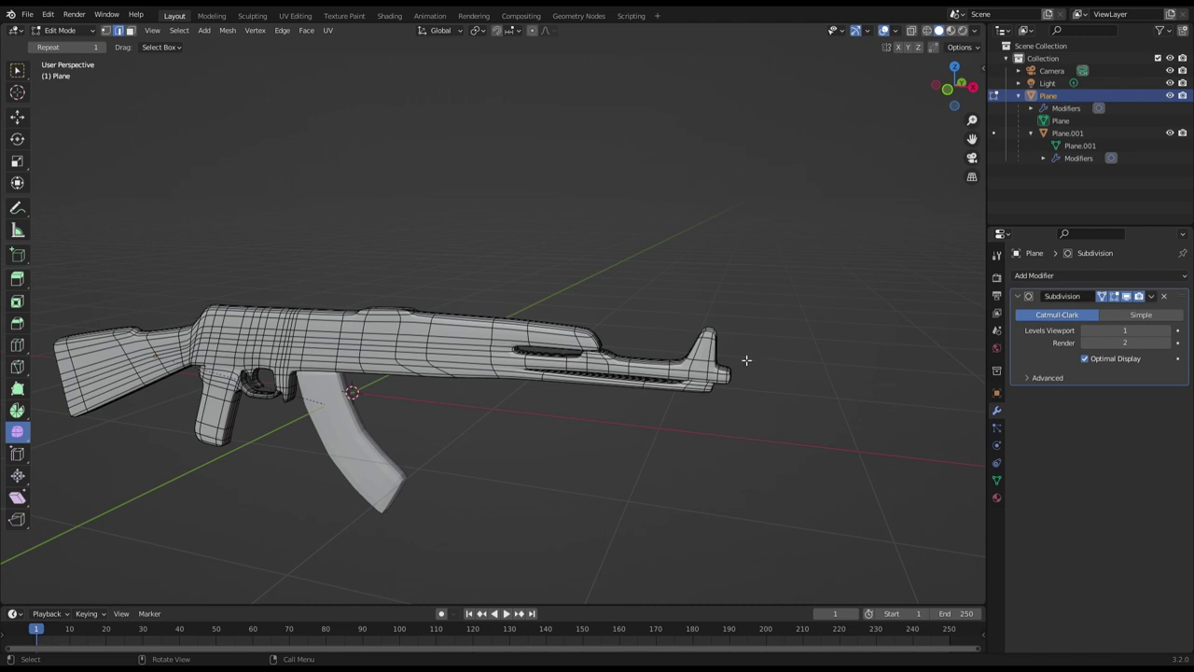
{"action": "scroll", "coordinate": [717, 394], "scroll_direction": "up", "scroll_amount": 3}
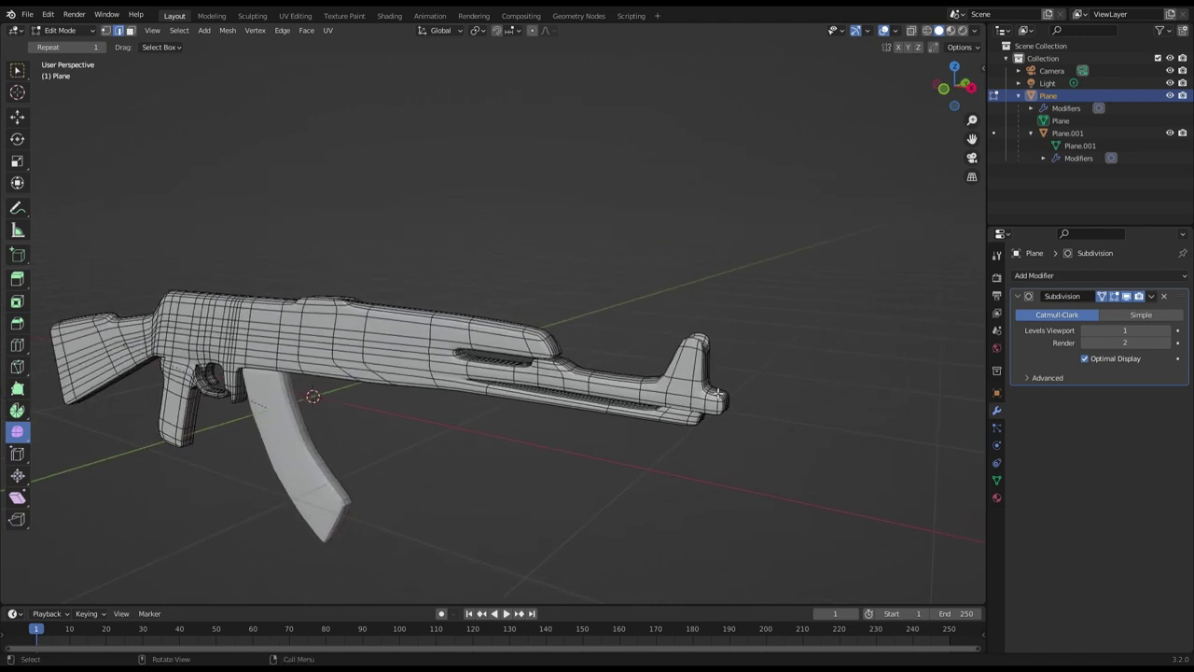